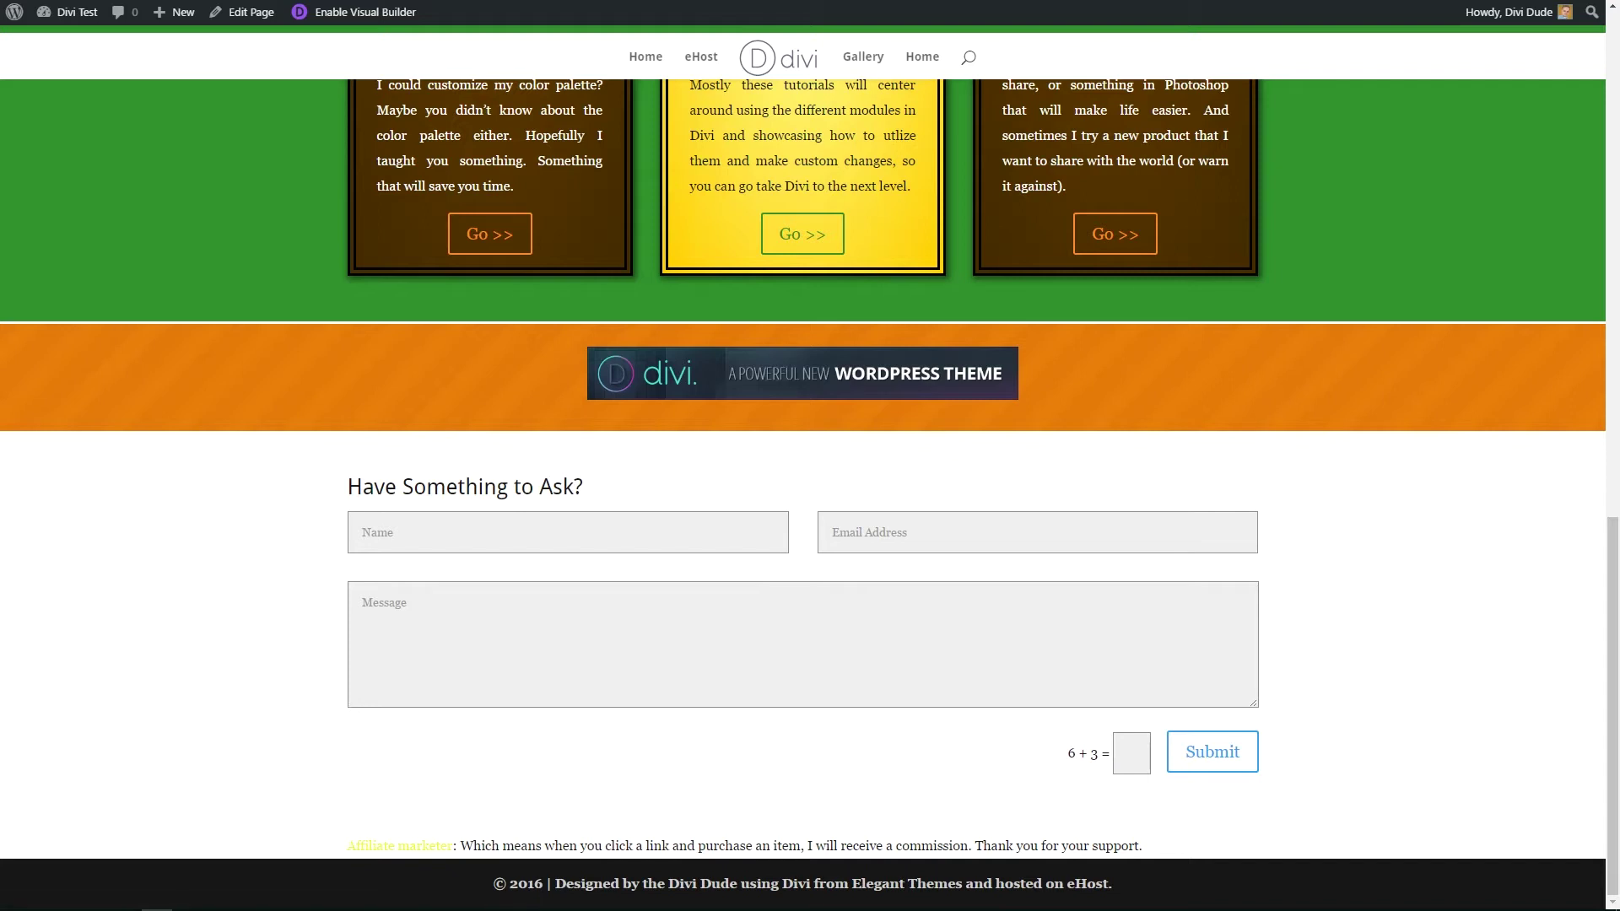
# Step: Enable the Divi Visual Builder on the page holding the old contact form
pyautogui.click(382, 10)
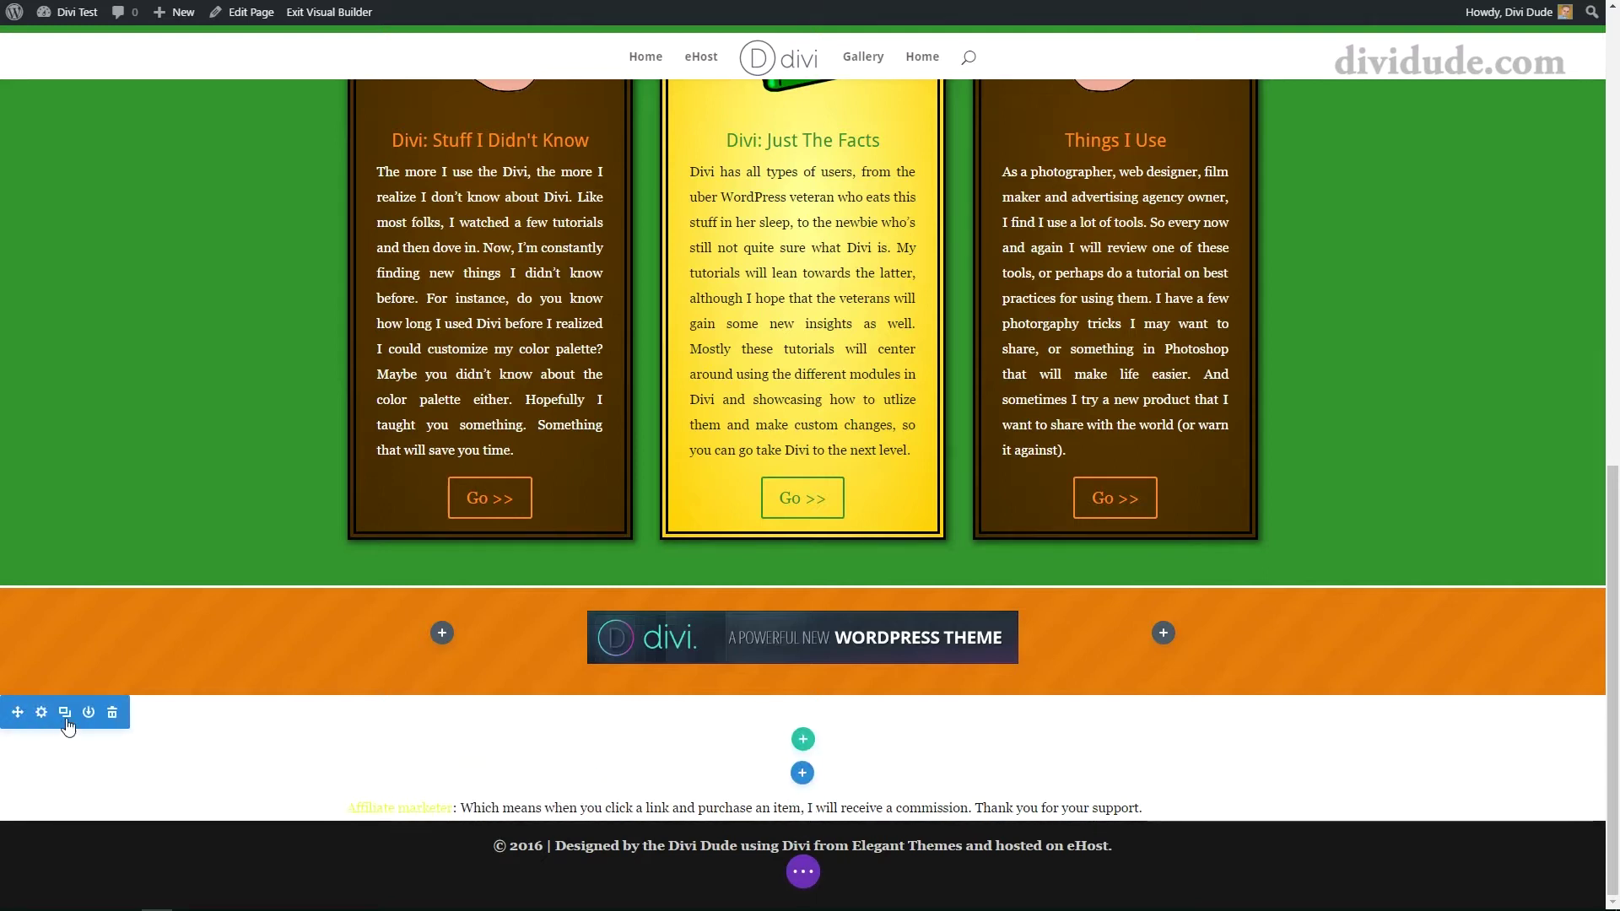
# Step: Upload the contactBG photo and save it as the empty section's background image
pyautogui.click(41, 713)
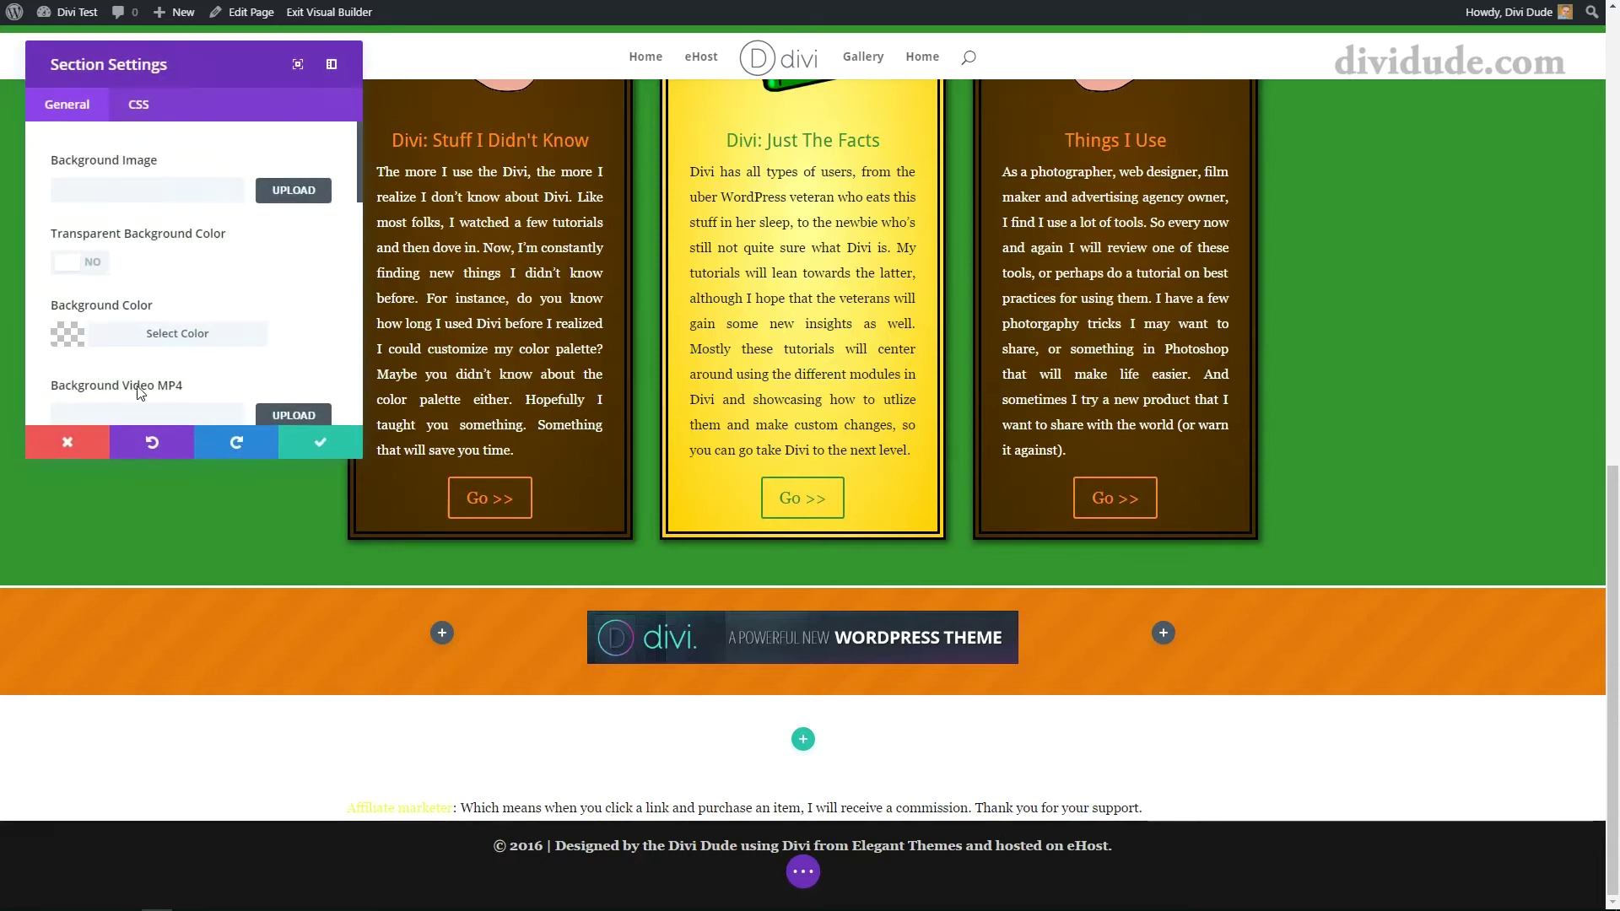
pyautogui.click(307, 192)
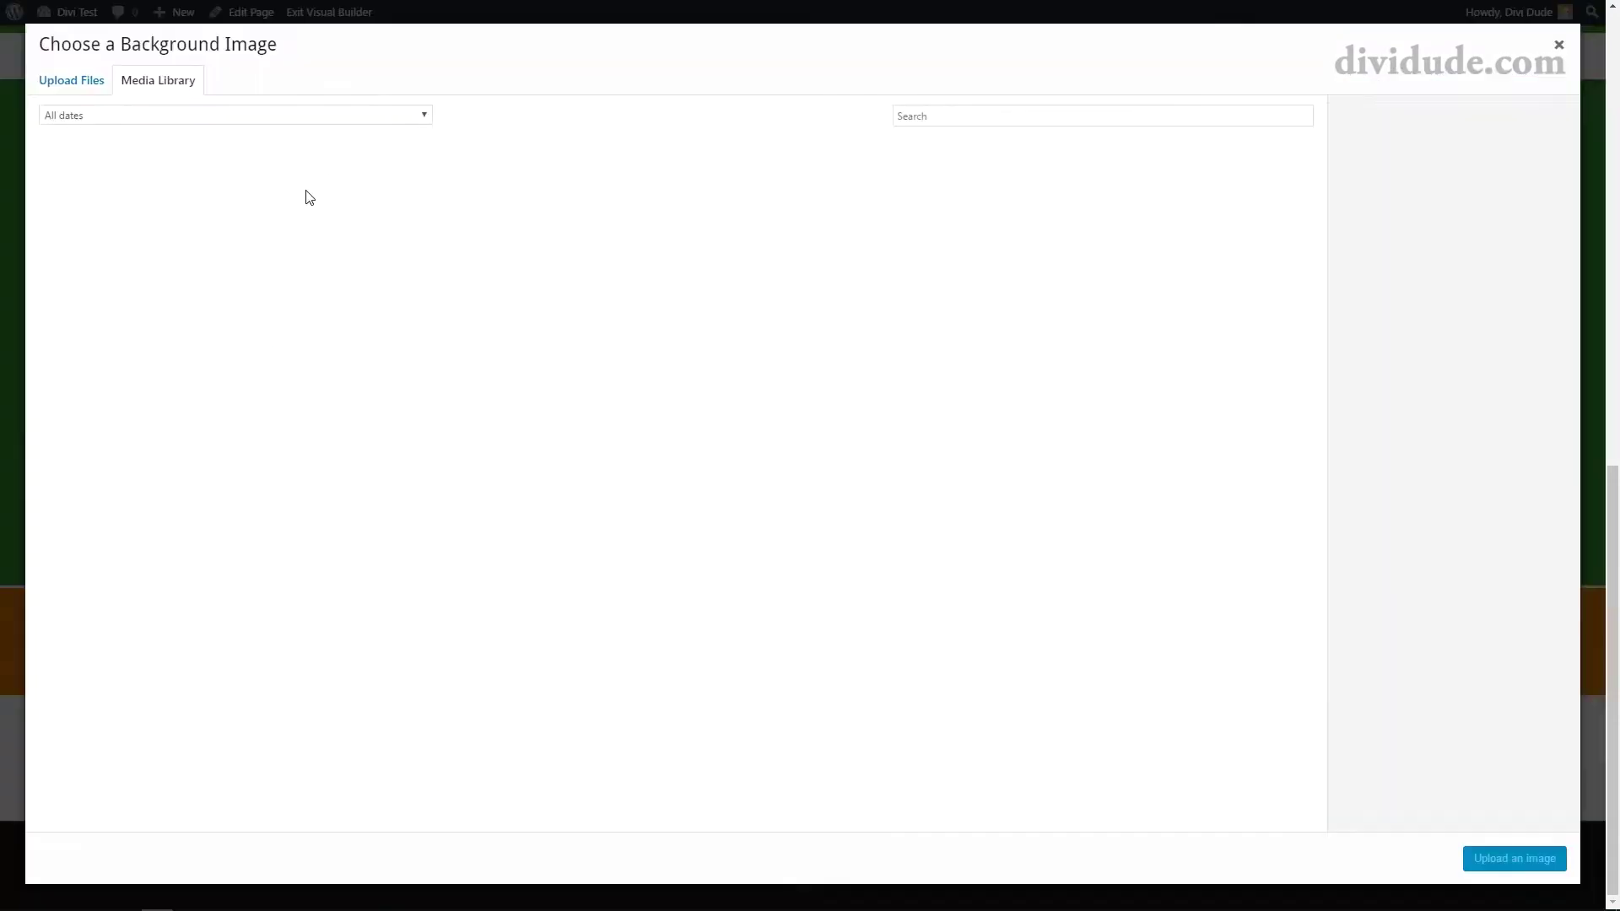
pyautogui.click(90, 87)
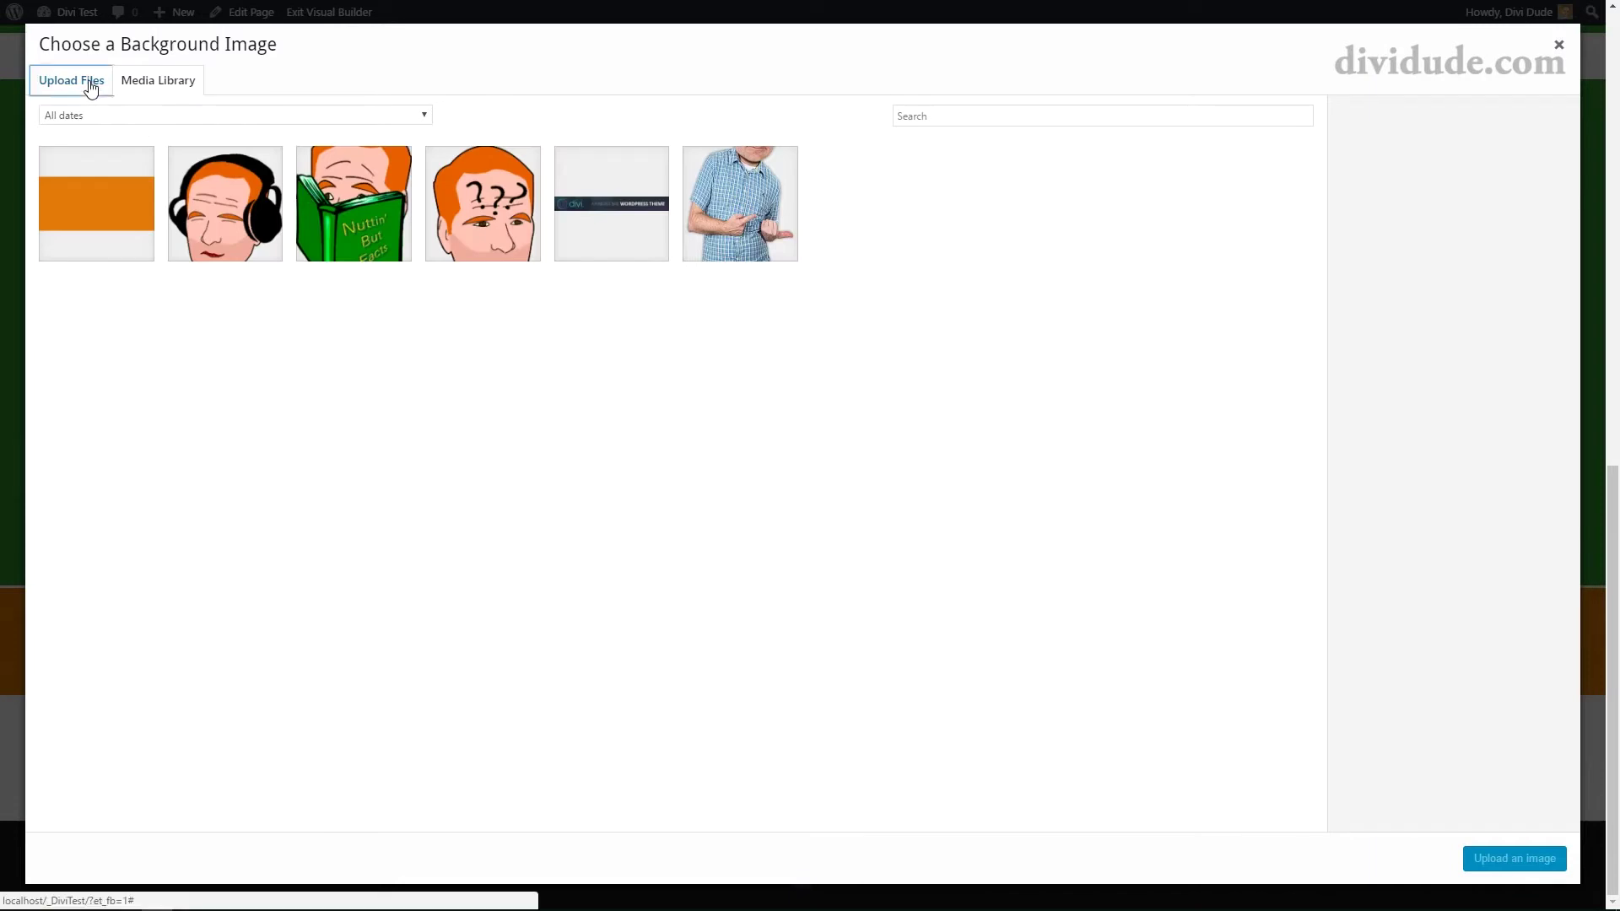
pyautogui.click(783, 433)
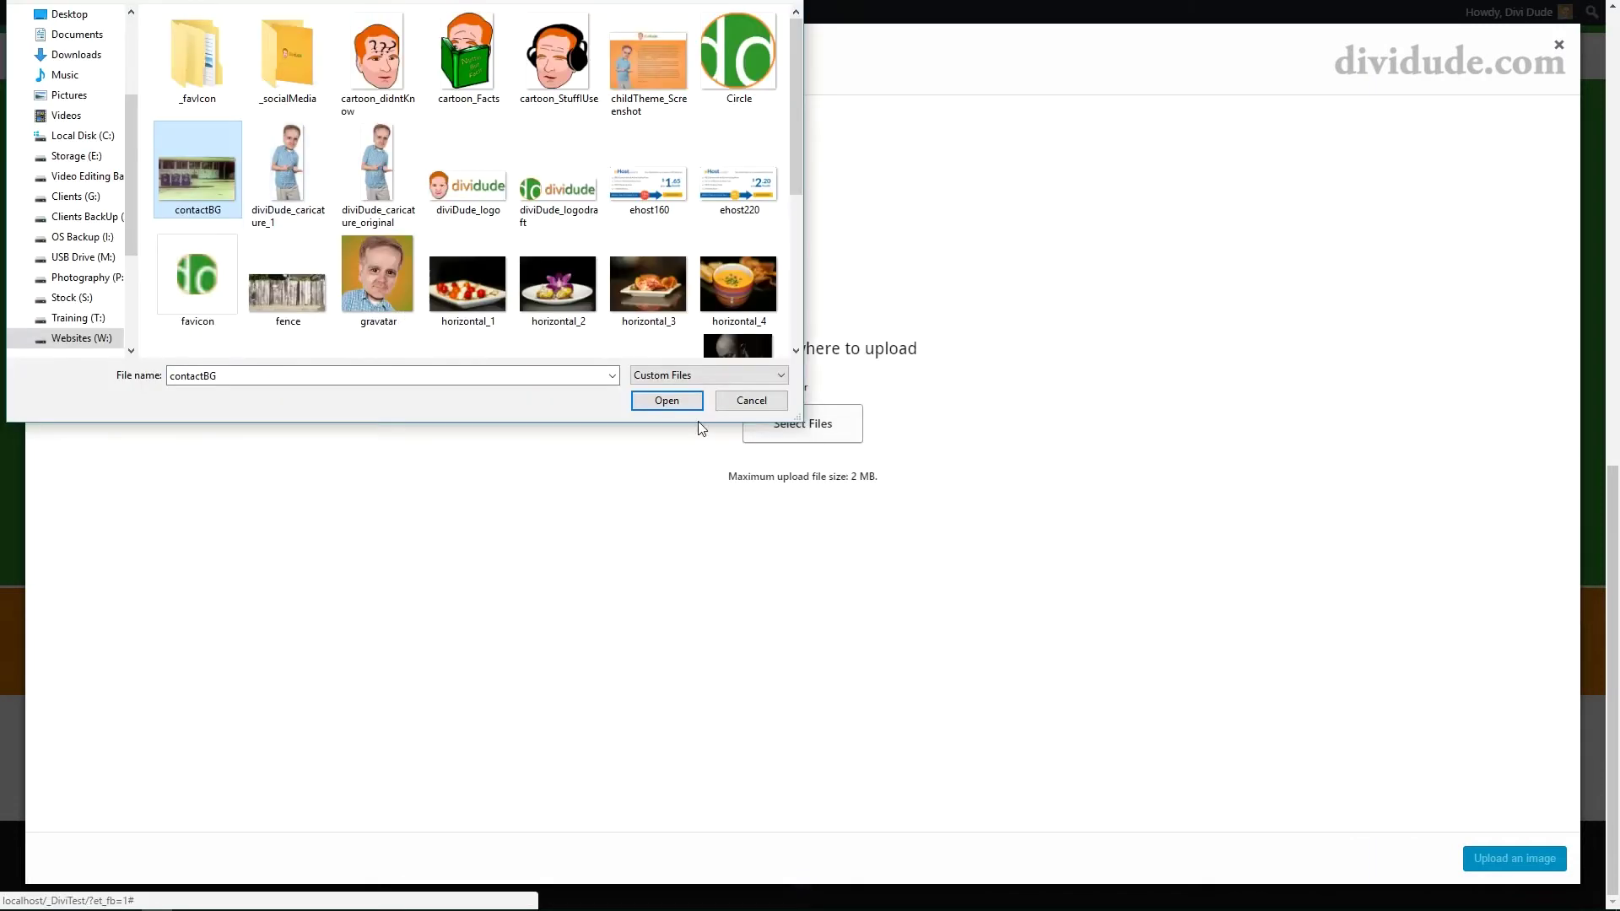
pyautogui.click(686, 398)
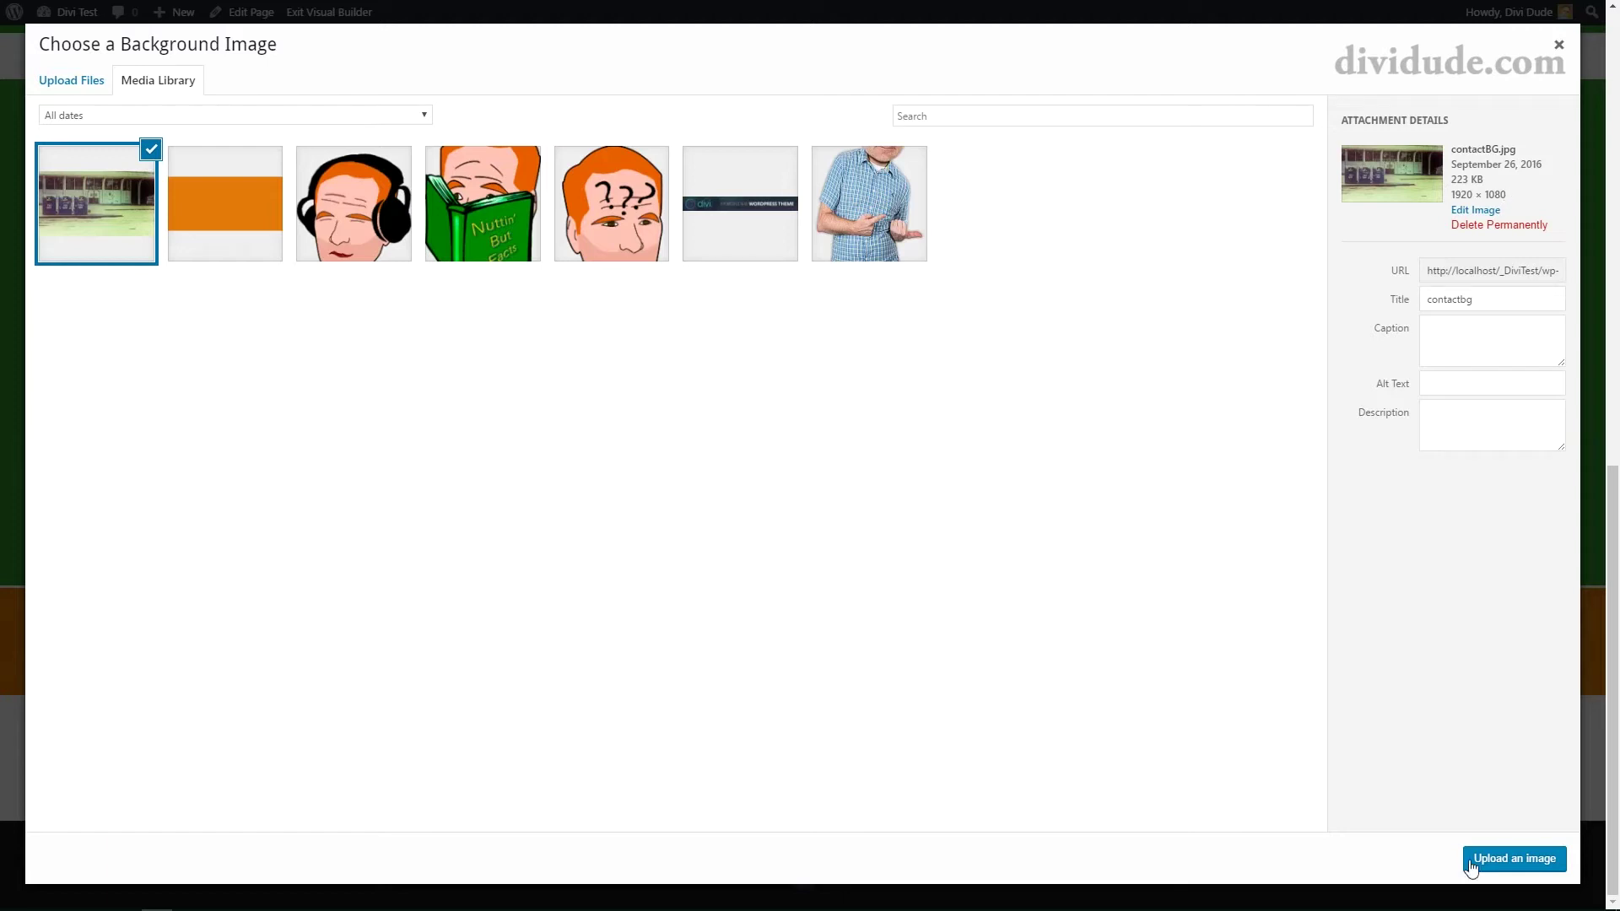
pyautogui.click(1516, 870)
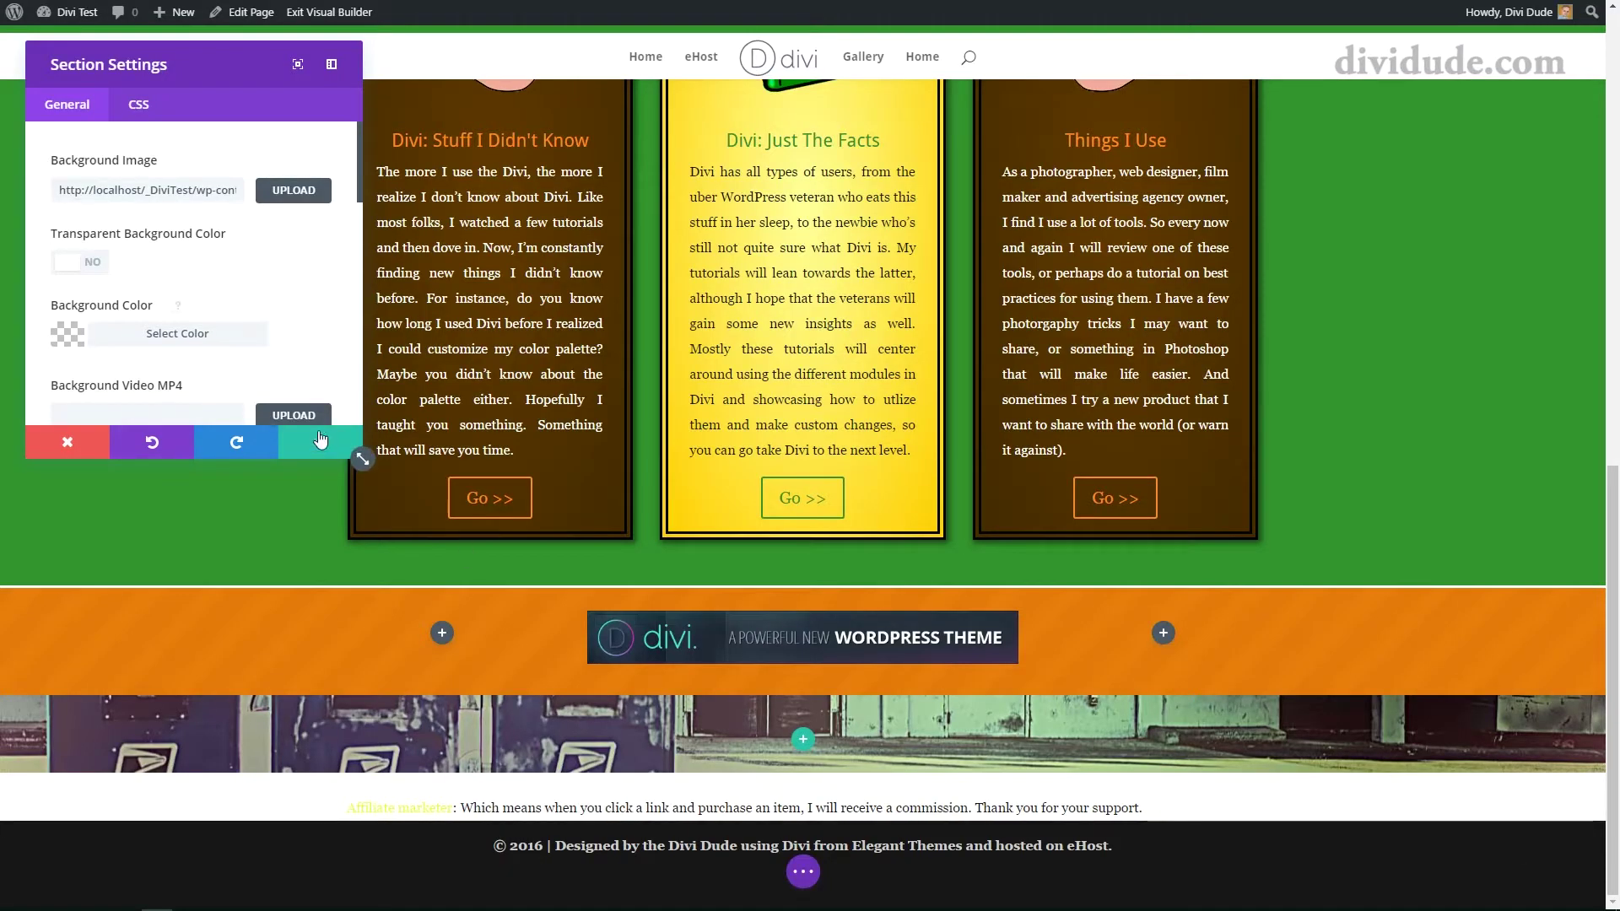
pyautogui.scroll(-7, 297, 348)
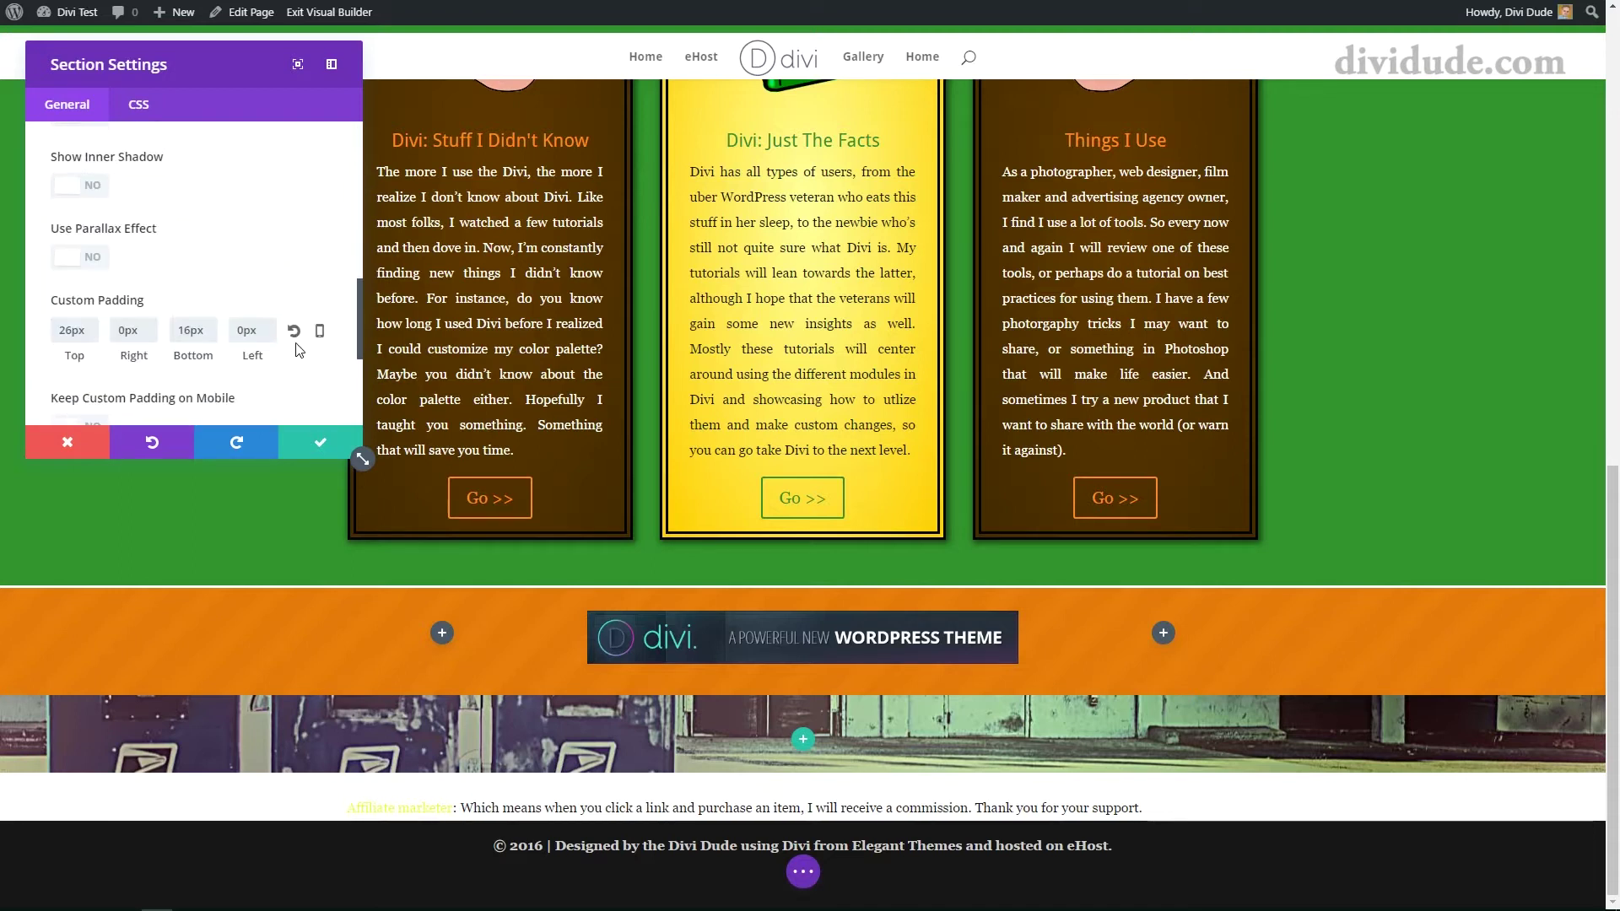
pyautogui.scroll(4, 300, 334)
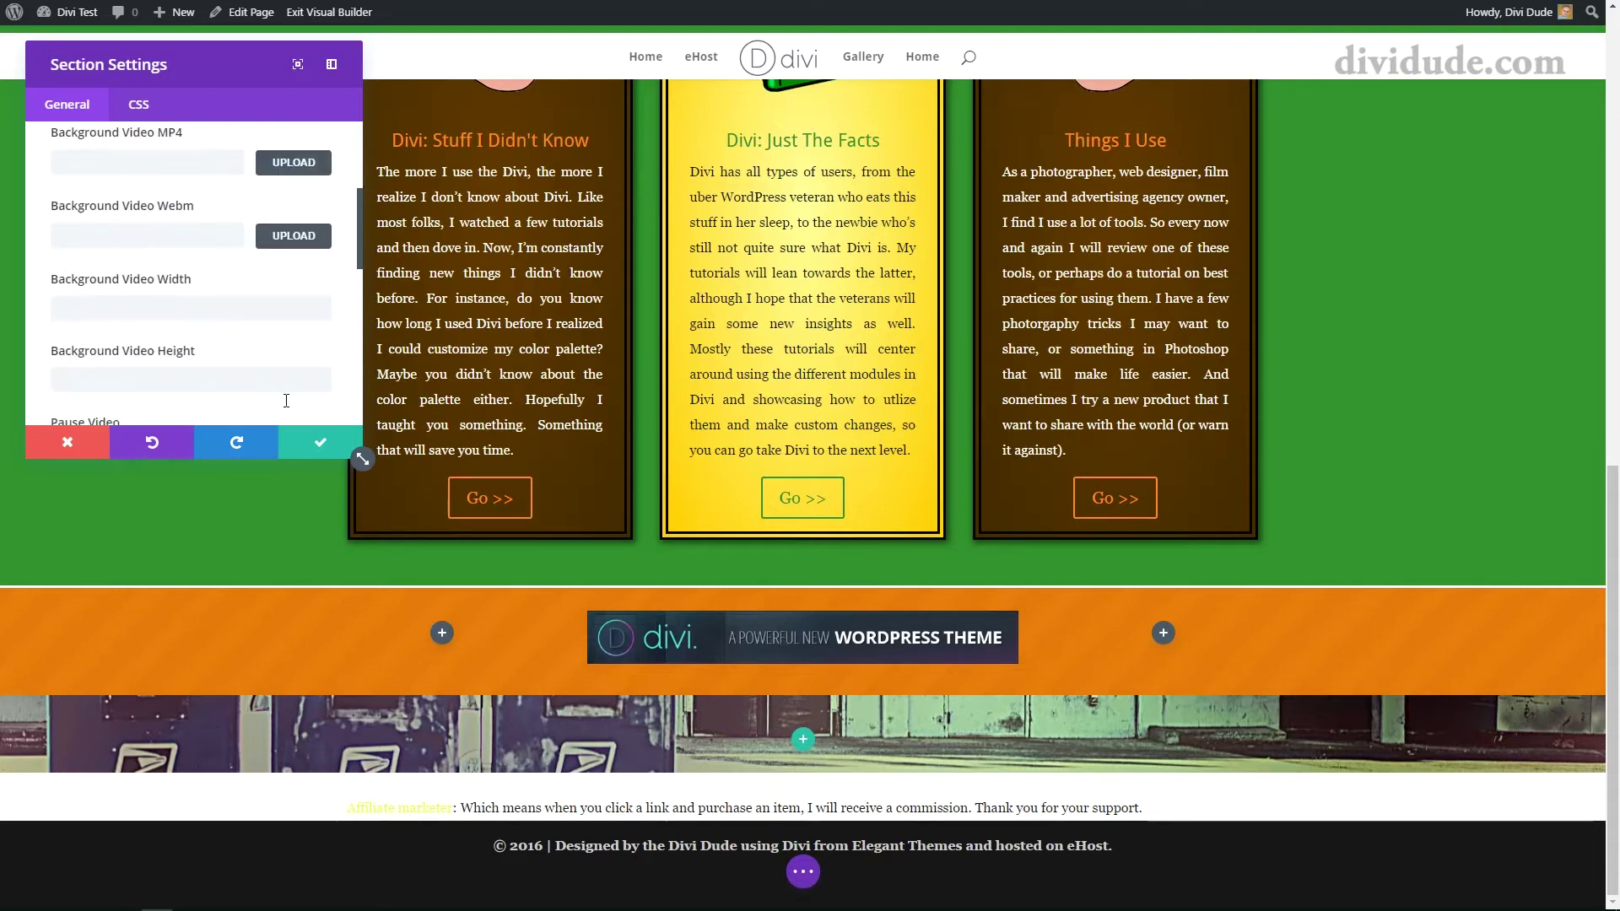
pyautogui.click(335, 455)
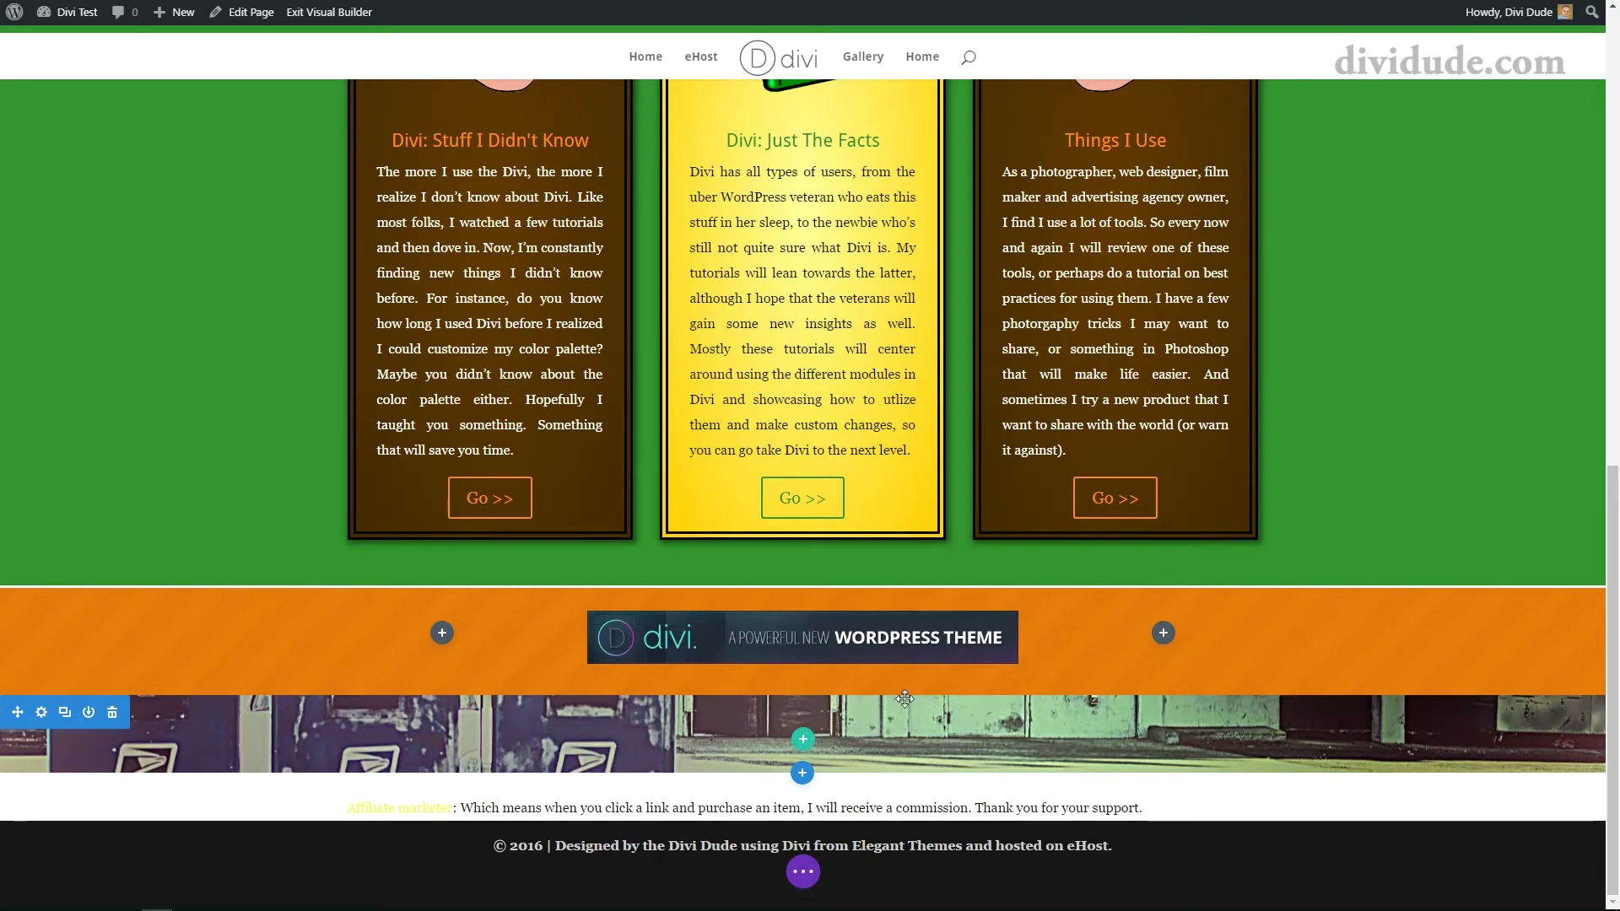
# Step: Insert a two-column row and put a Divider of height 10 in the left column
pyautogui.click(803, 740)
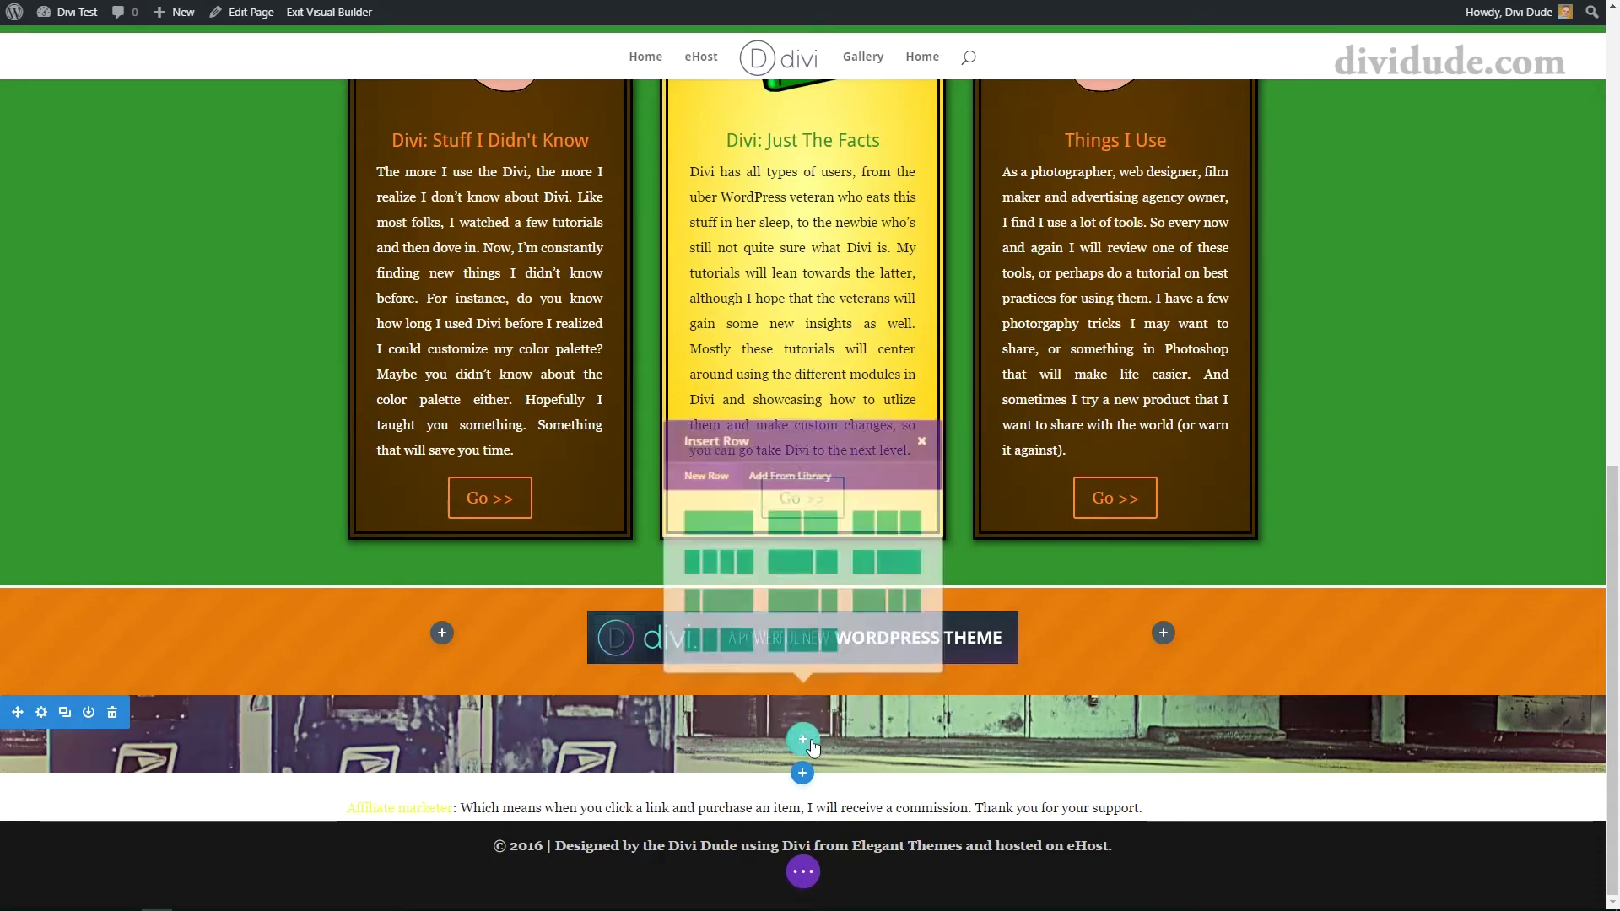
pyautogui.click(812, 557)
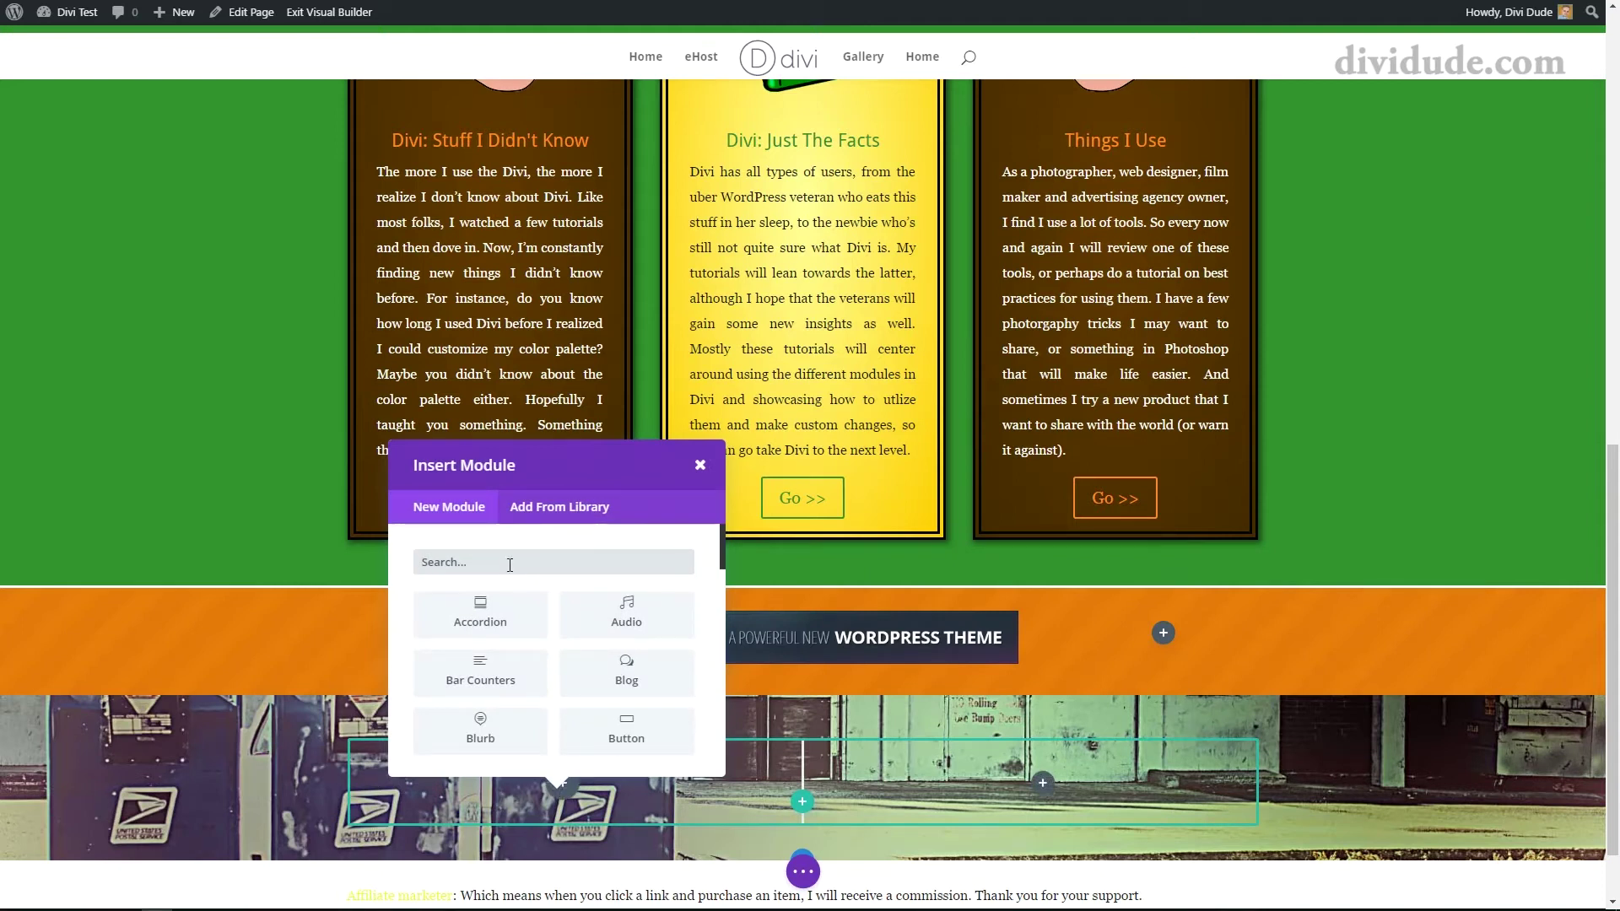
pyautogui.write('divi')
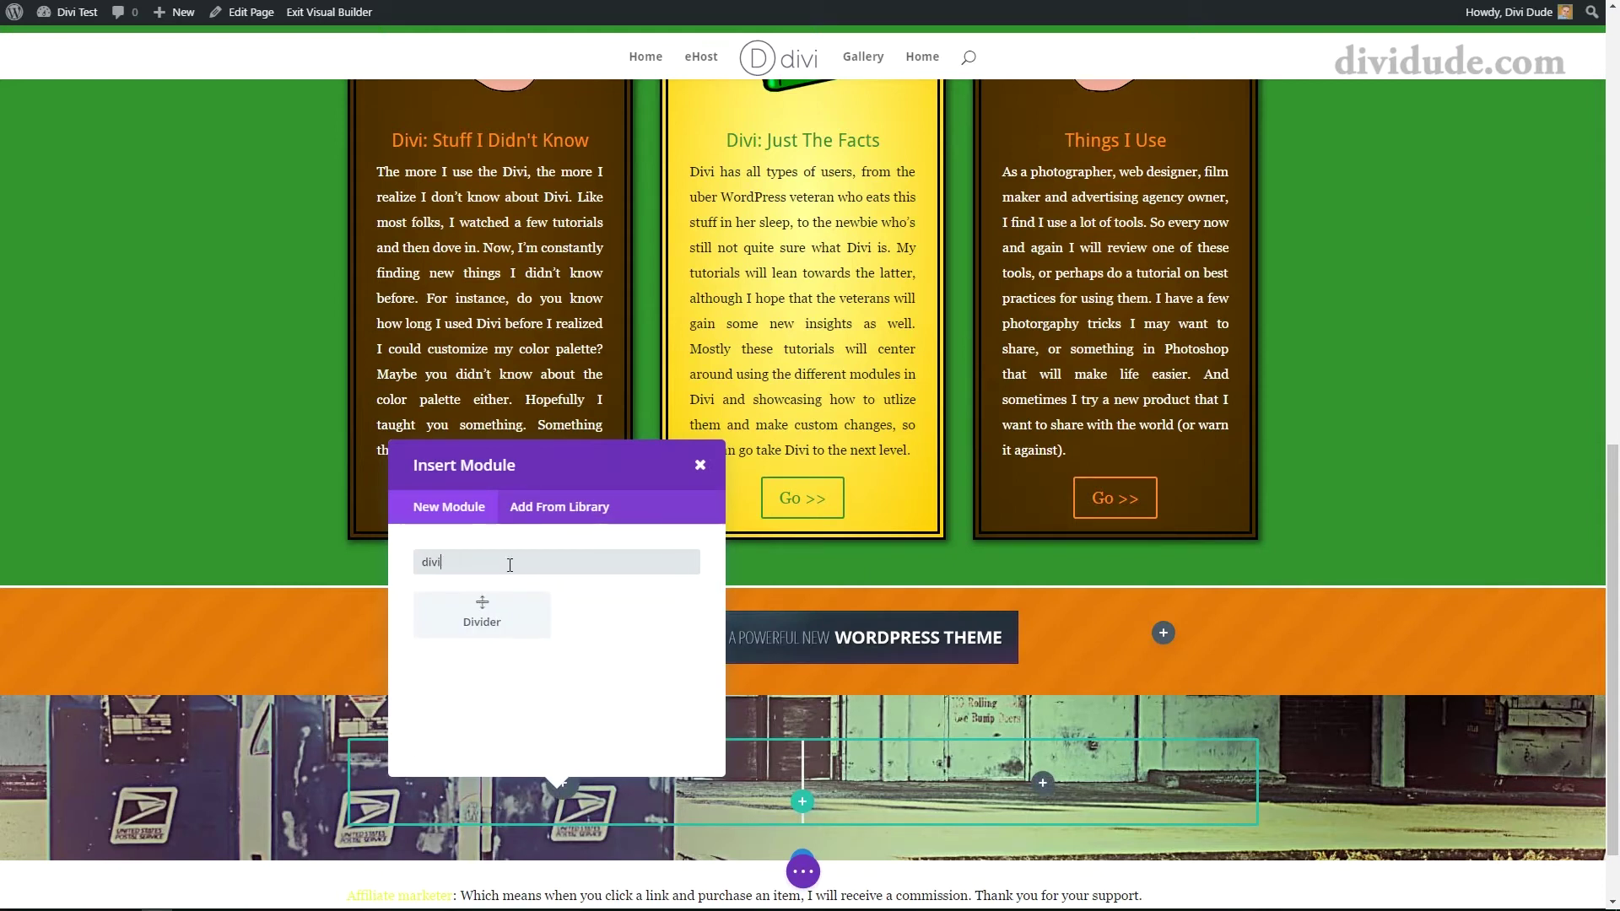
pyautogui.click(485, 612)
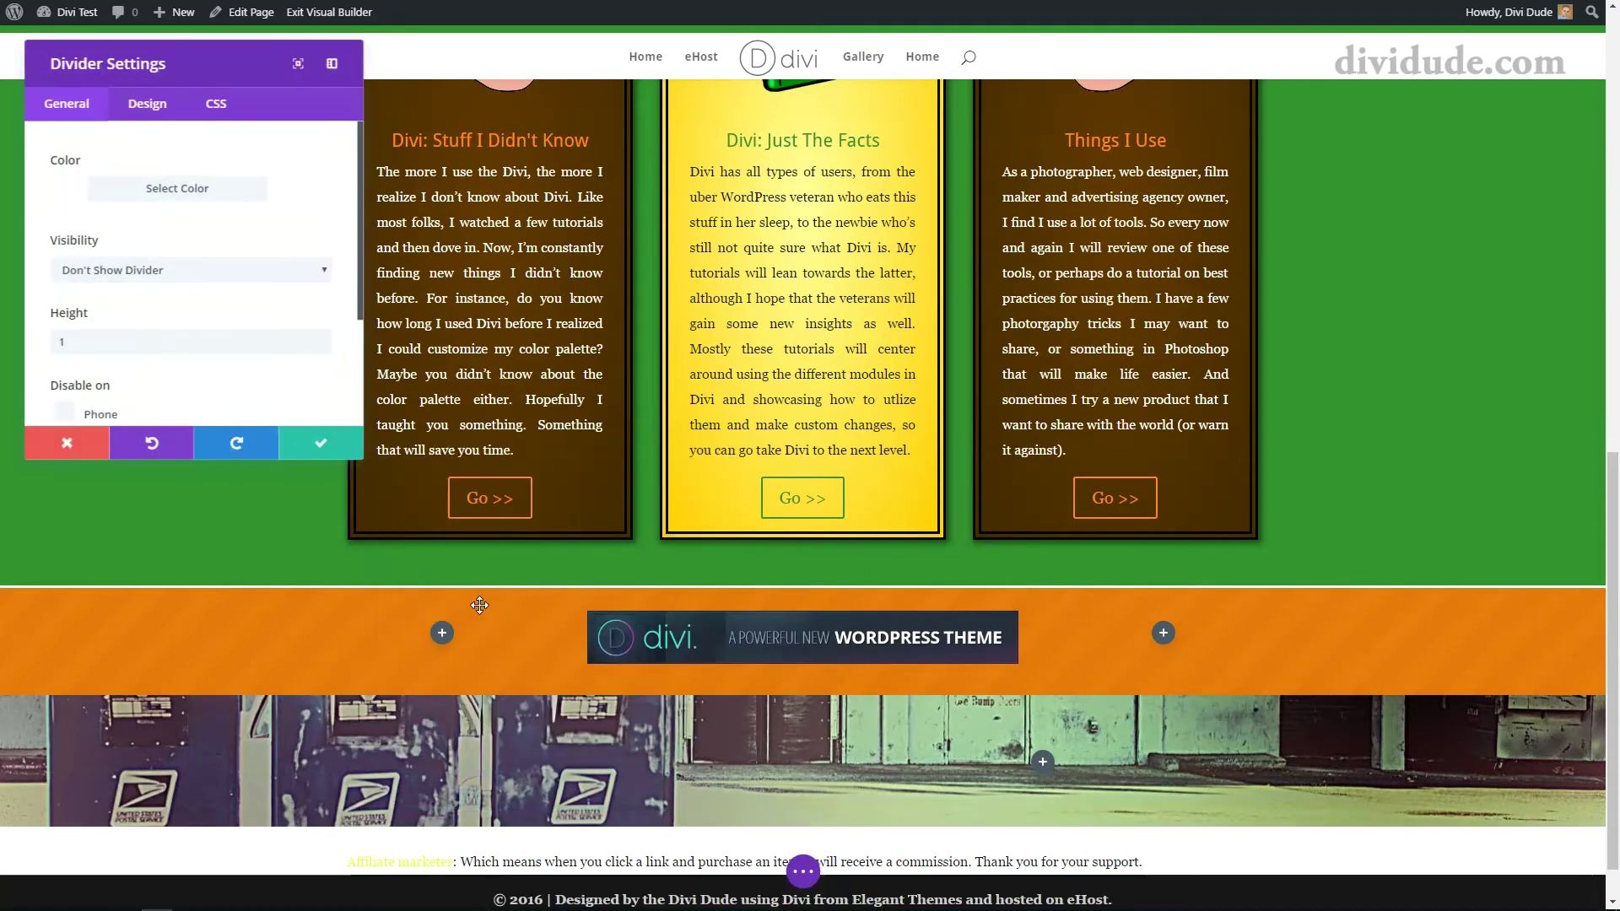
pyautogui.click(187, 340)
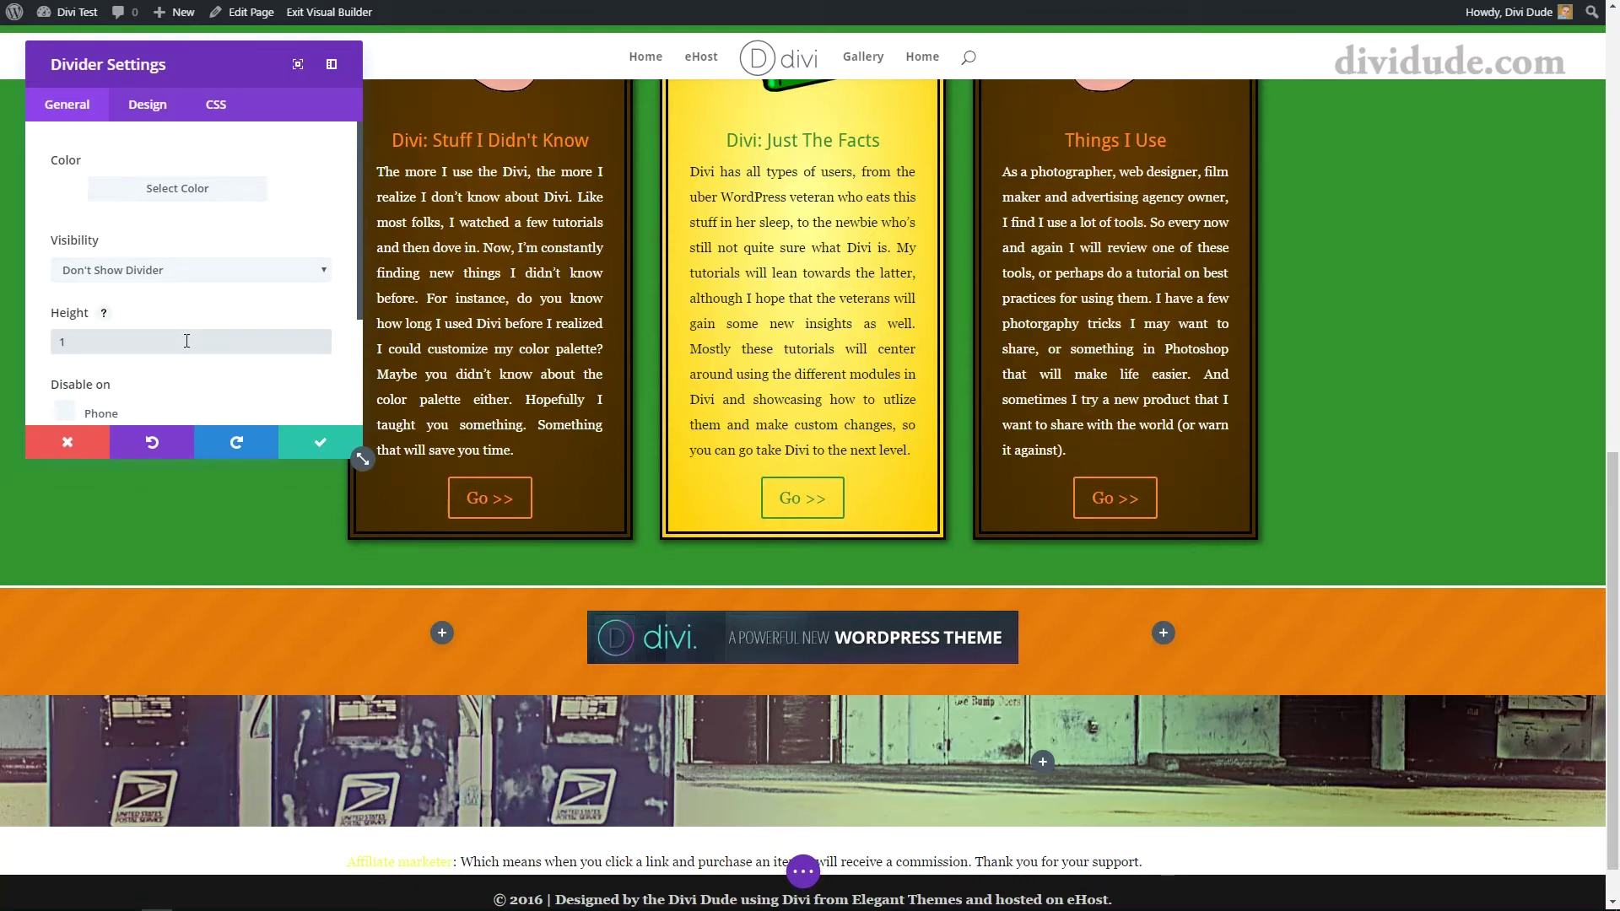
pyautogui.write('0')
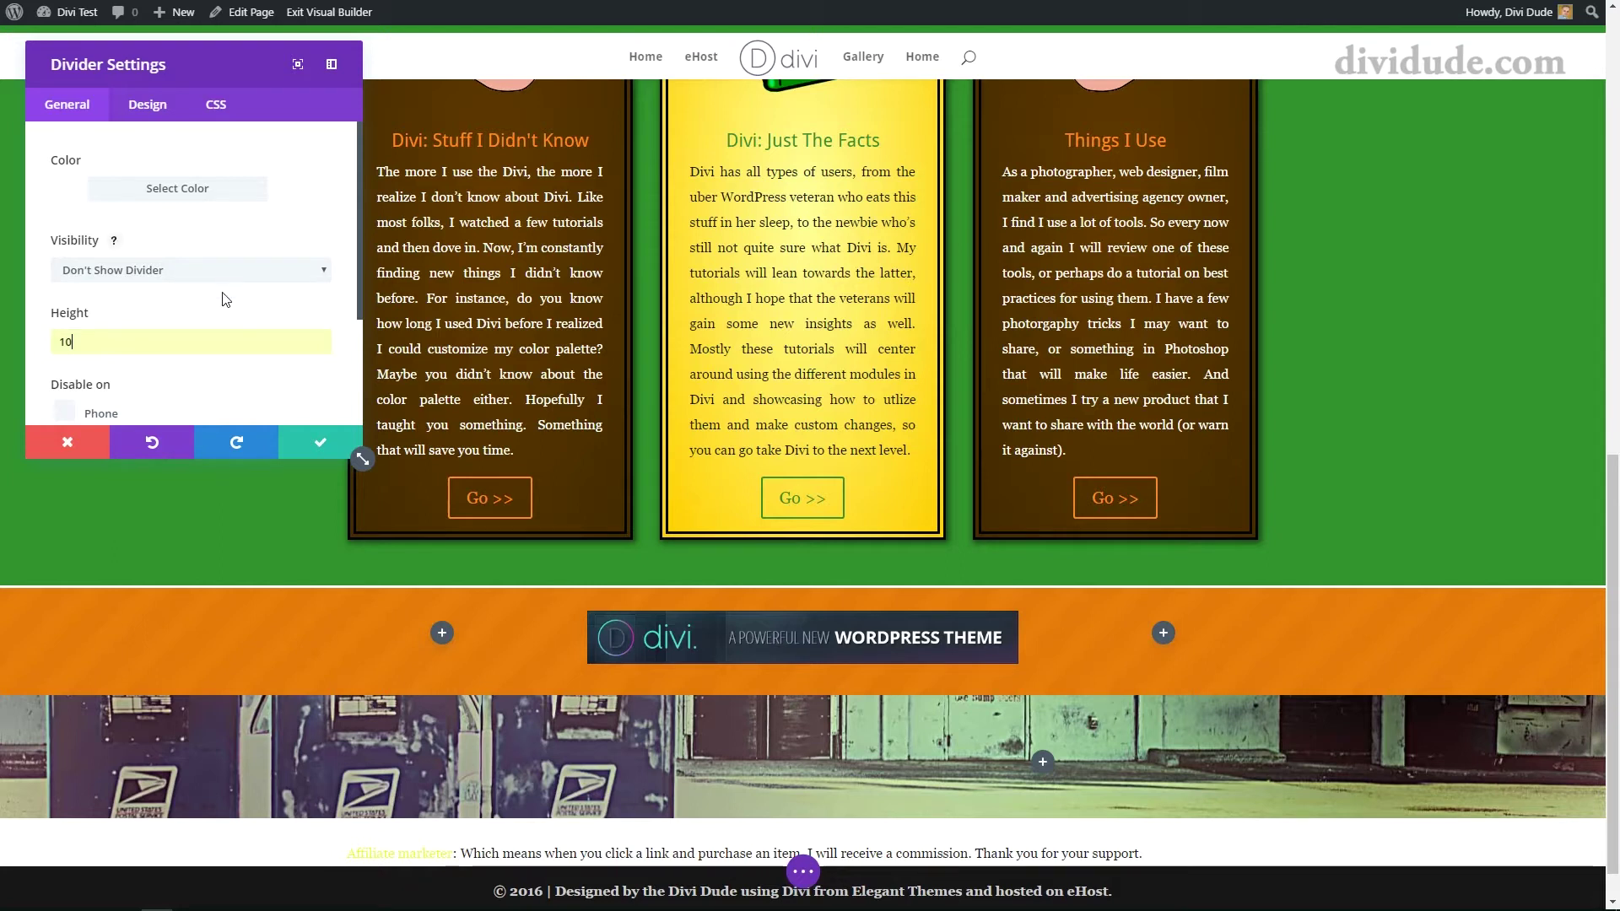
pyautogui.click(321, 442)
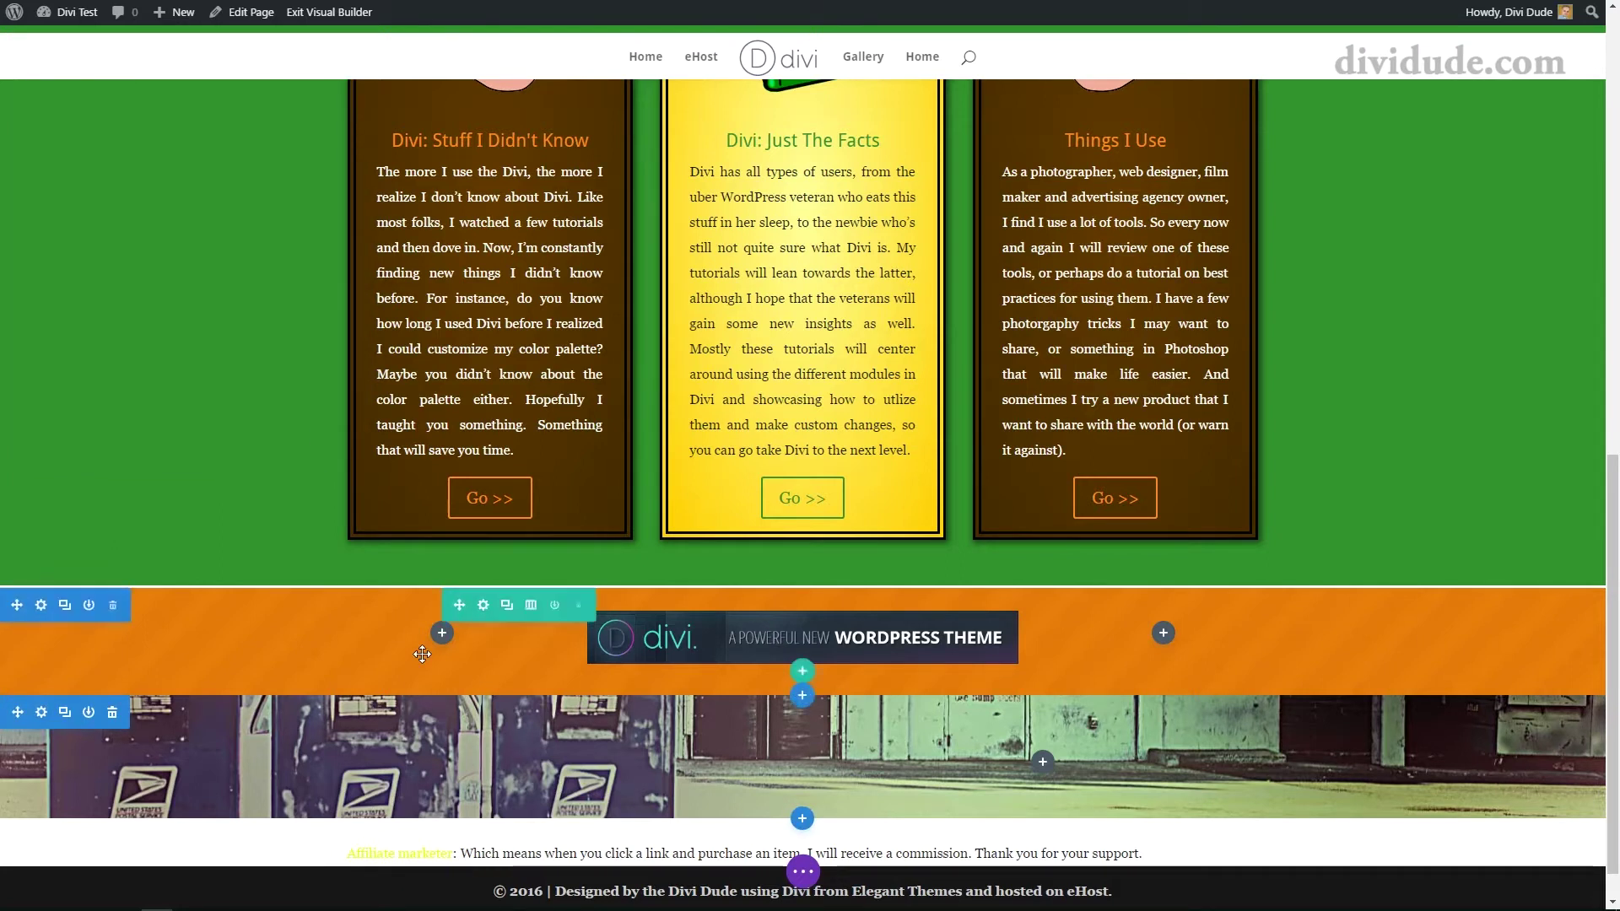
# Step: Add a Contact Form module to the right column
pyautogui.click(1043, 763)
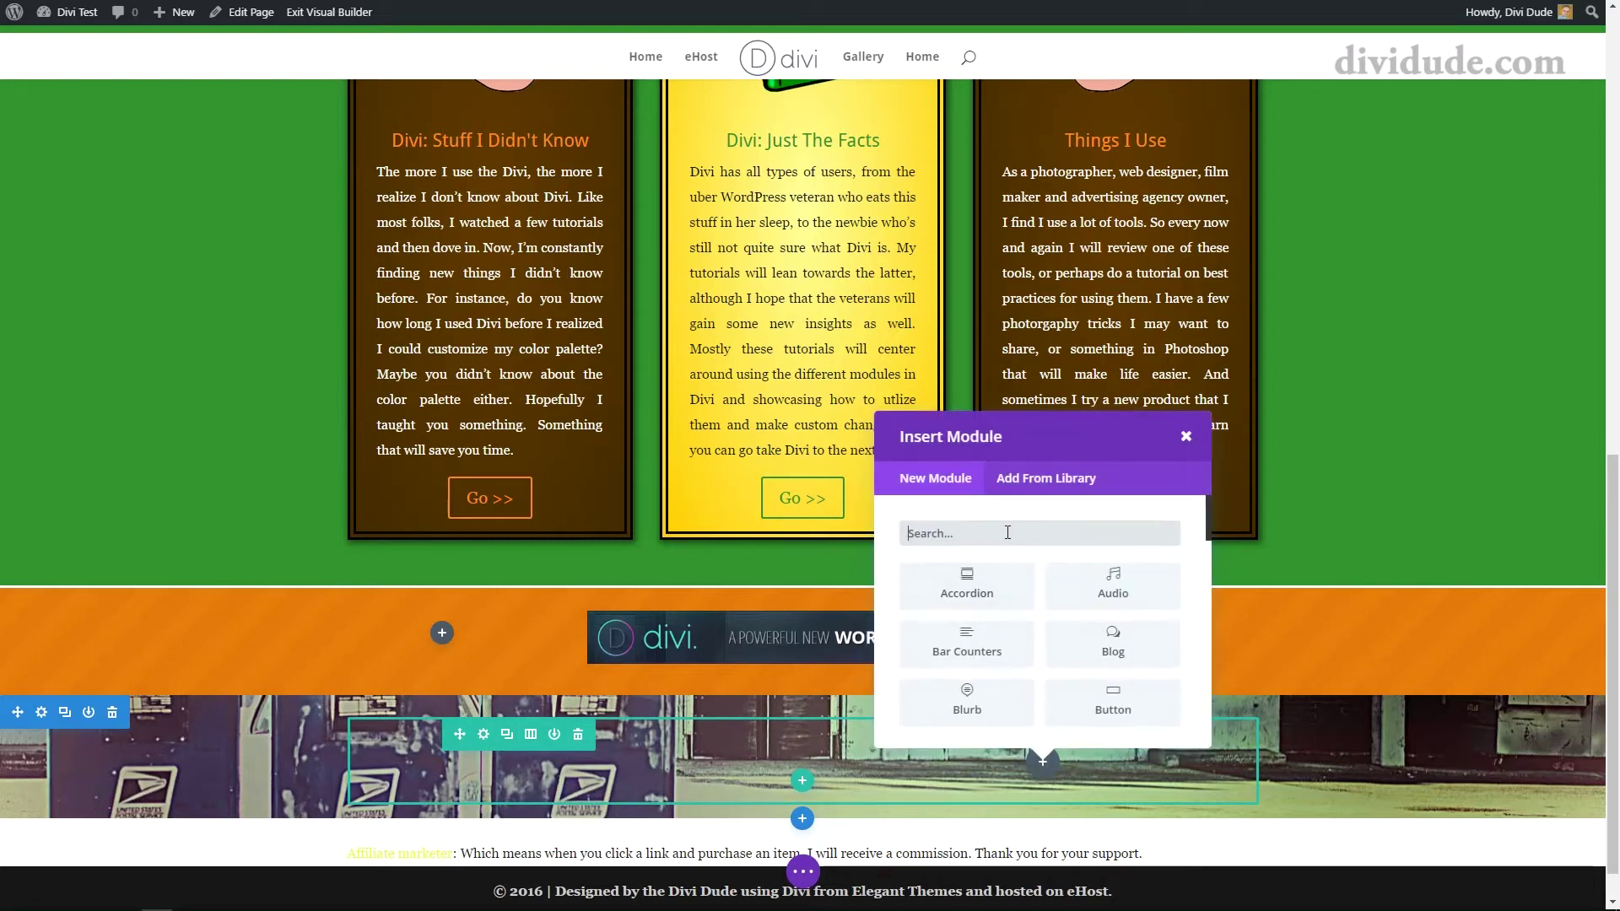
pyautogui.write('con')
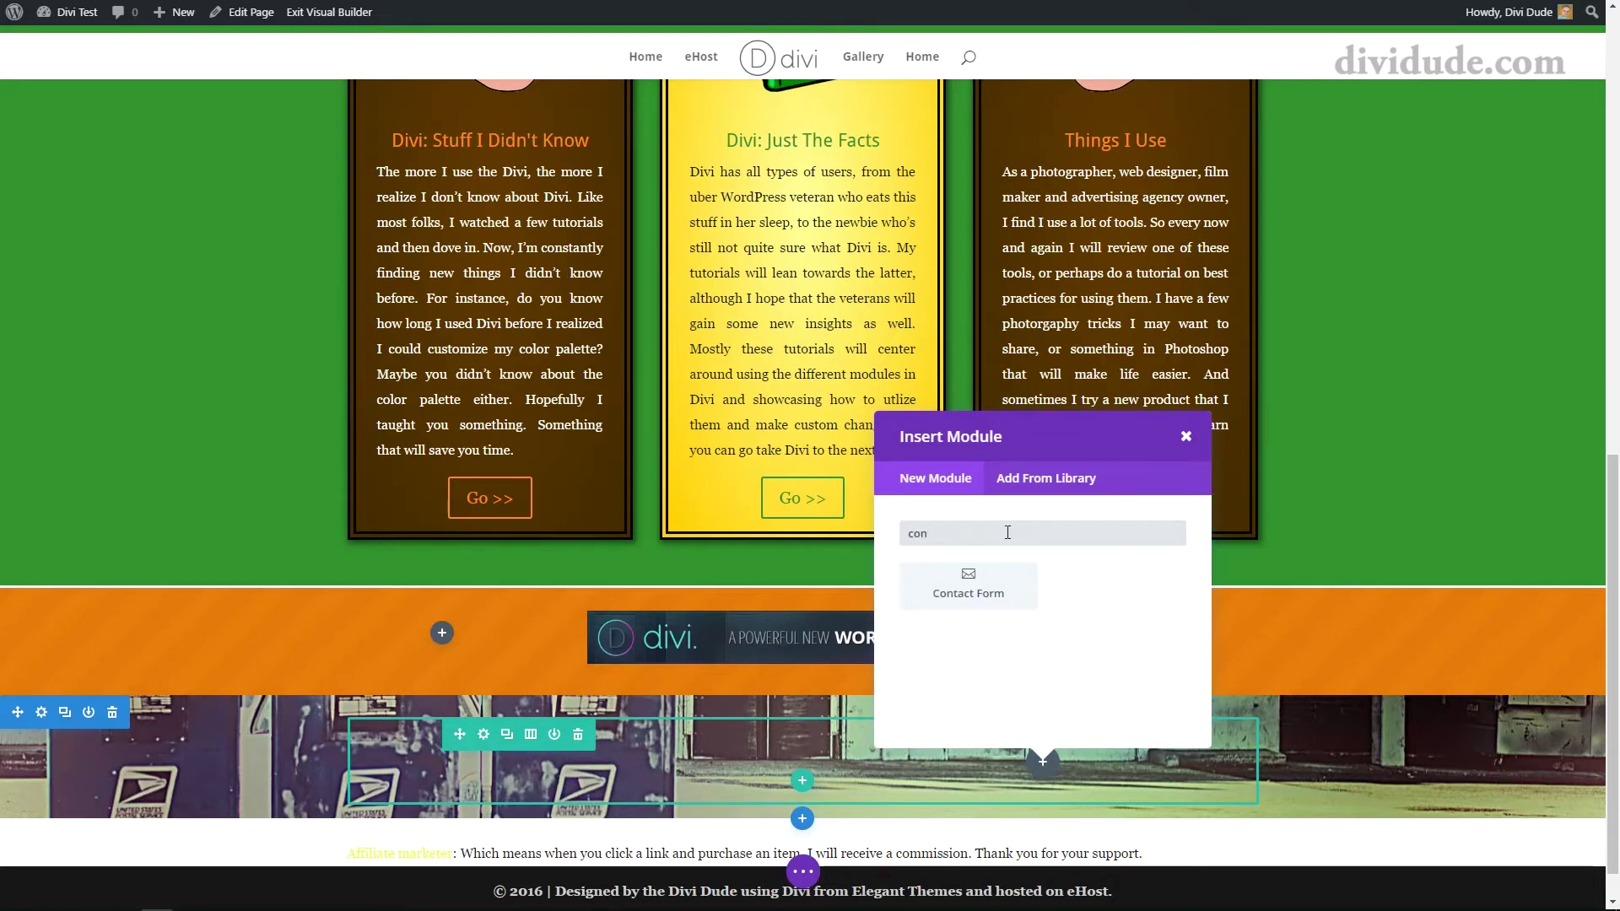
pyautogui.click(984, 578)
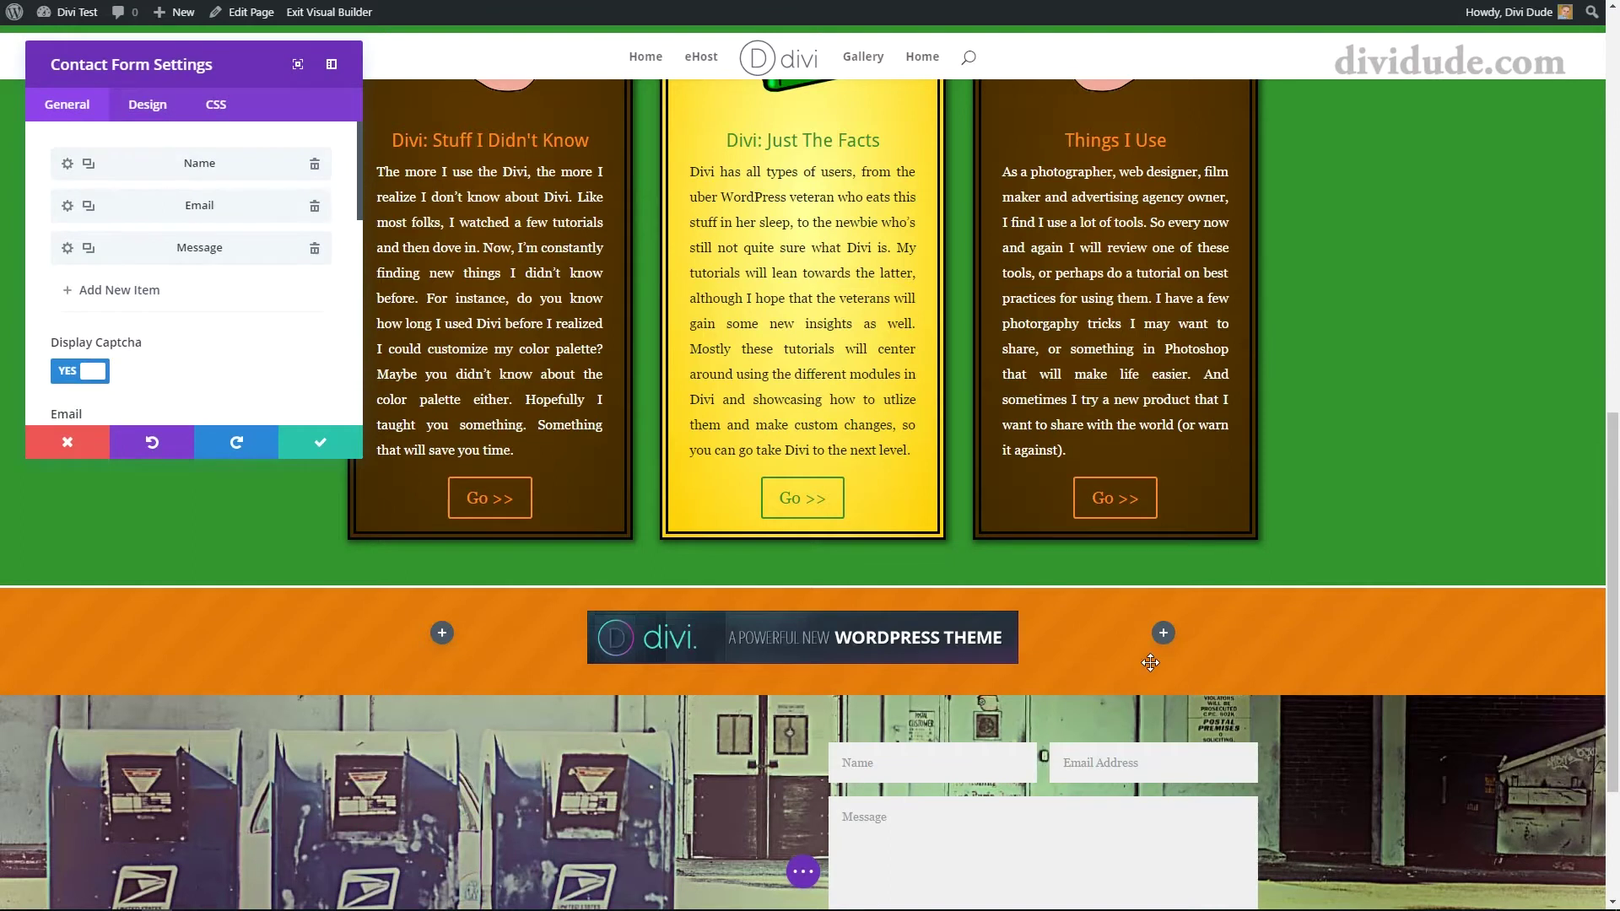
pyautogui.scroll(-3, 1150, 662)
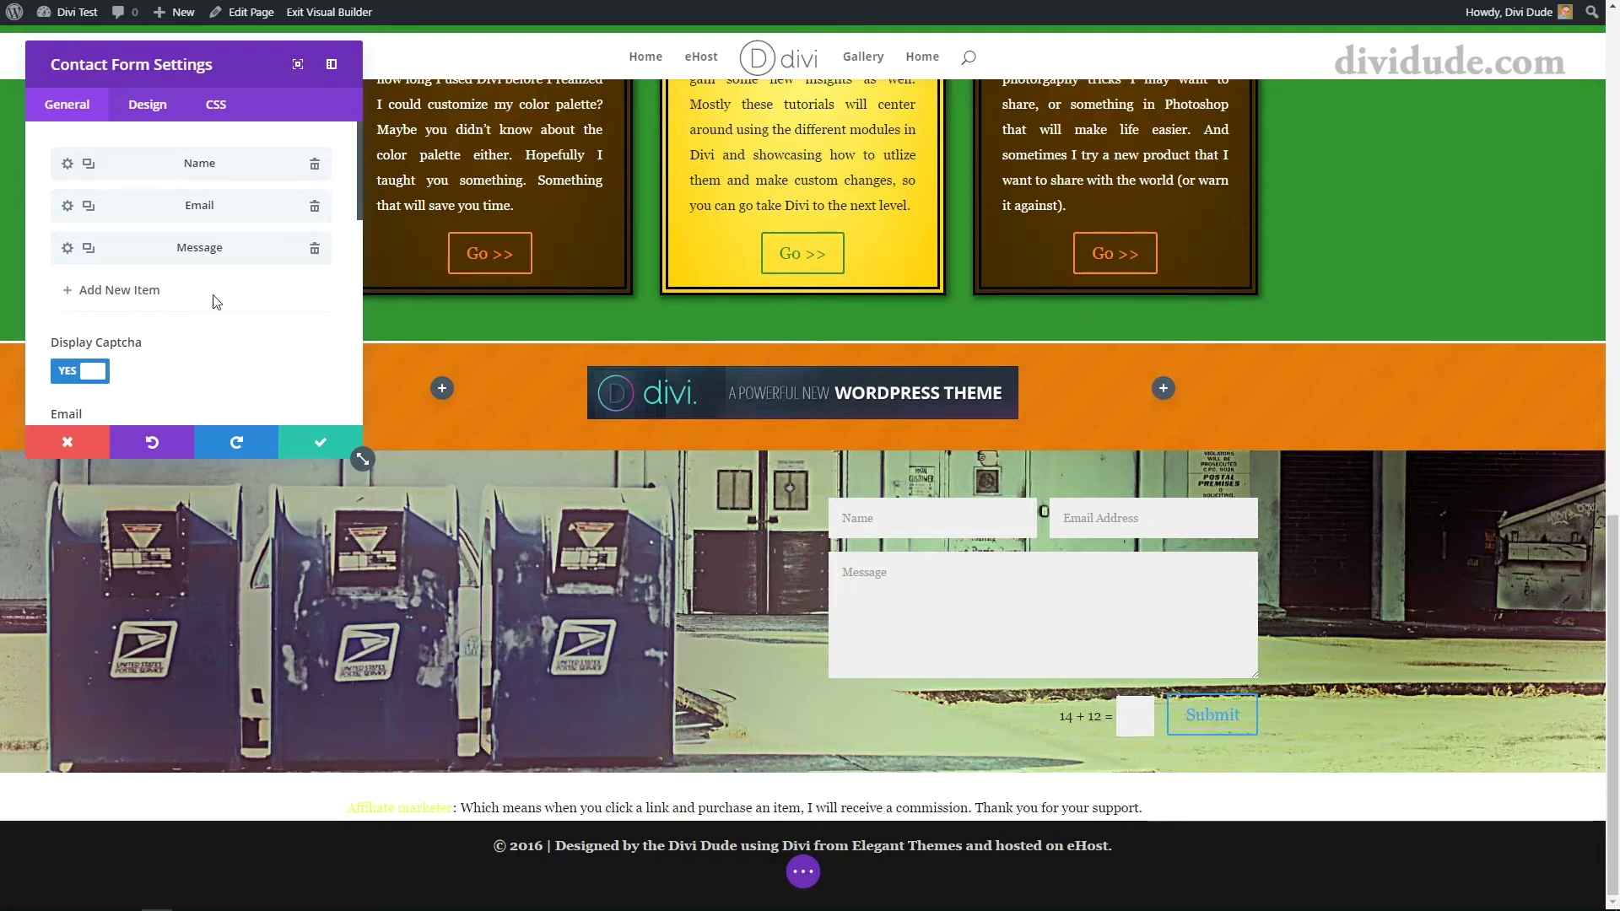
pyautogui.scroll(-1, 258, 308)
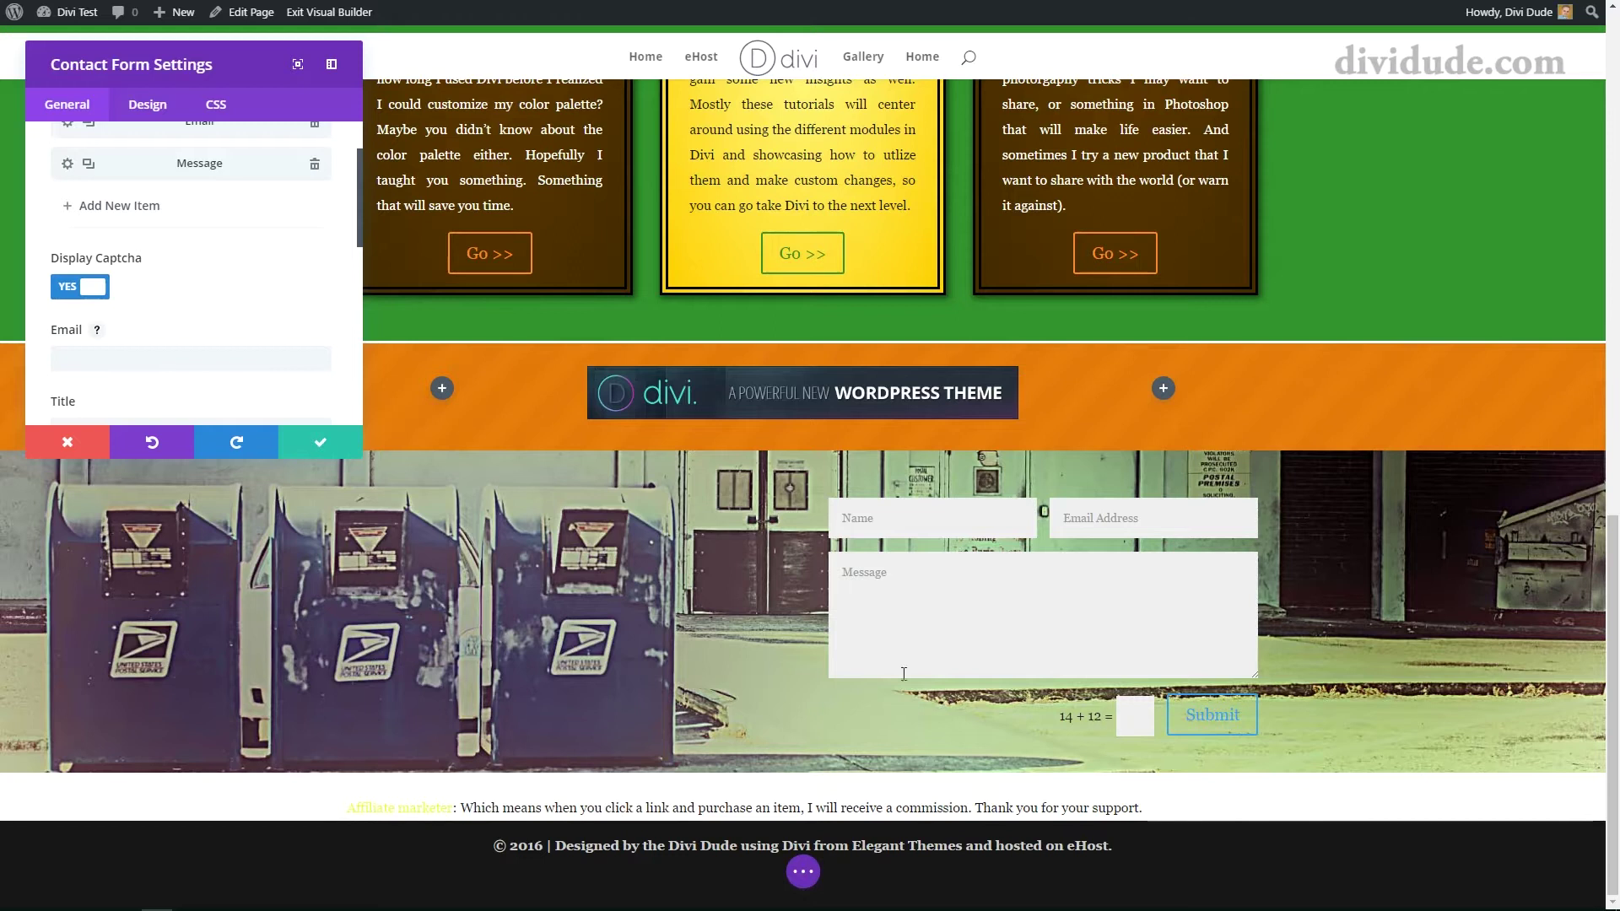
pyautogui.scroll(-2, 211, 383)
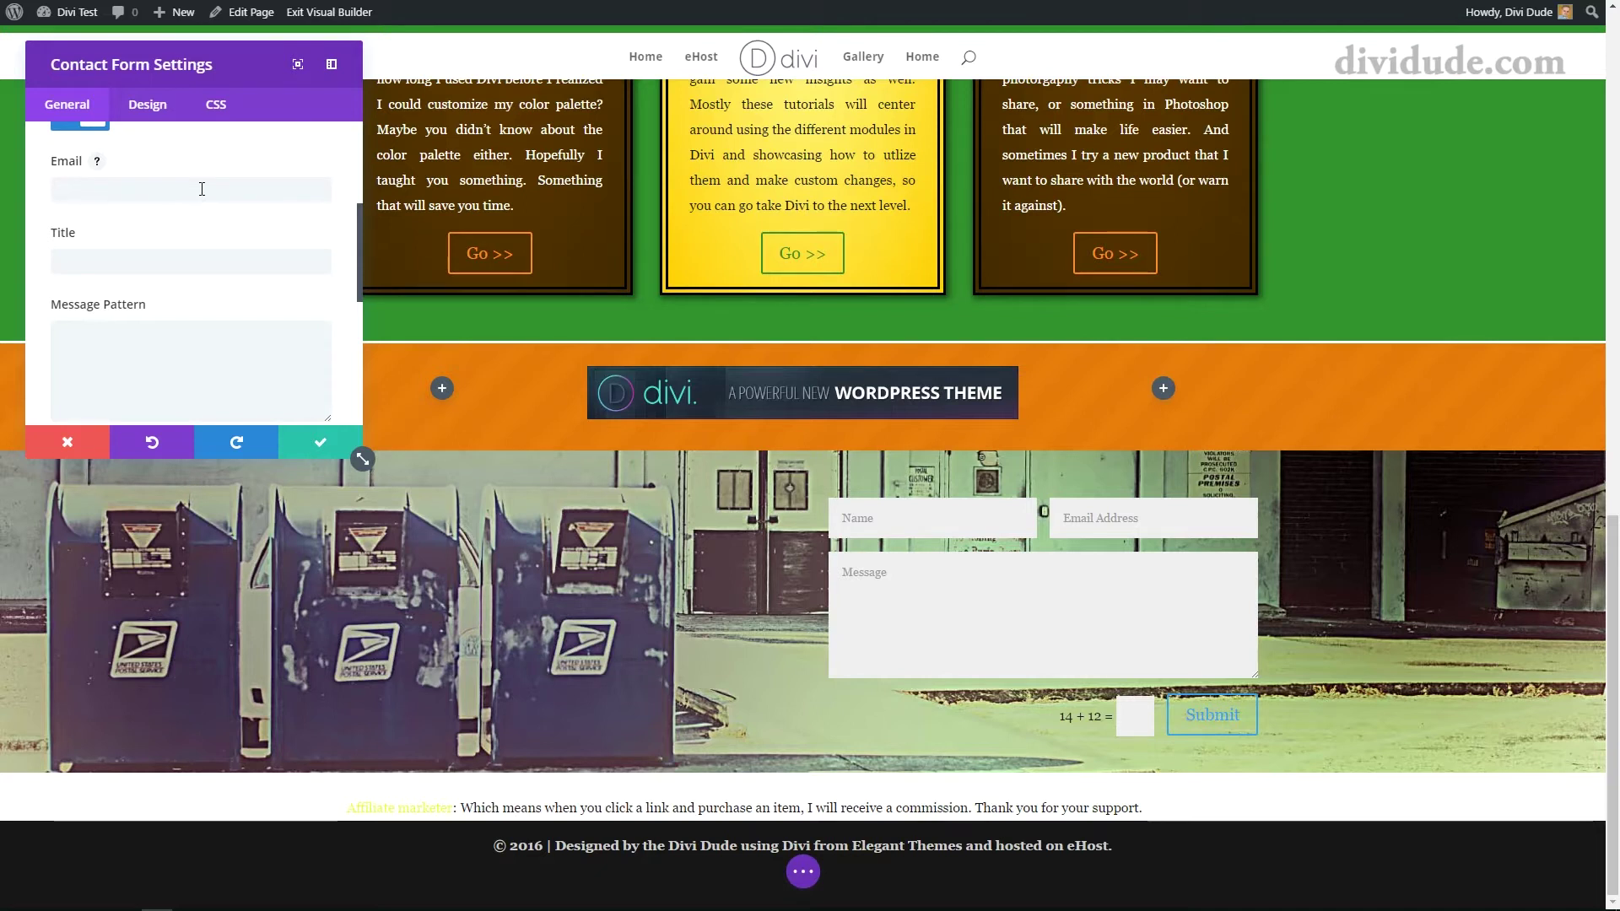
# Step: Enter a recipient e-mail and title the form 'Send Me Mail.'
pyautogui.click(202, 189)
pyautogui.write('test')
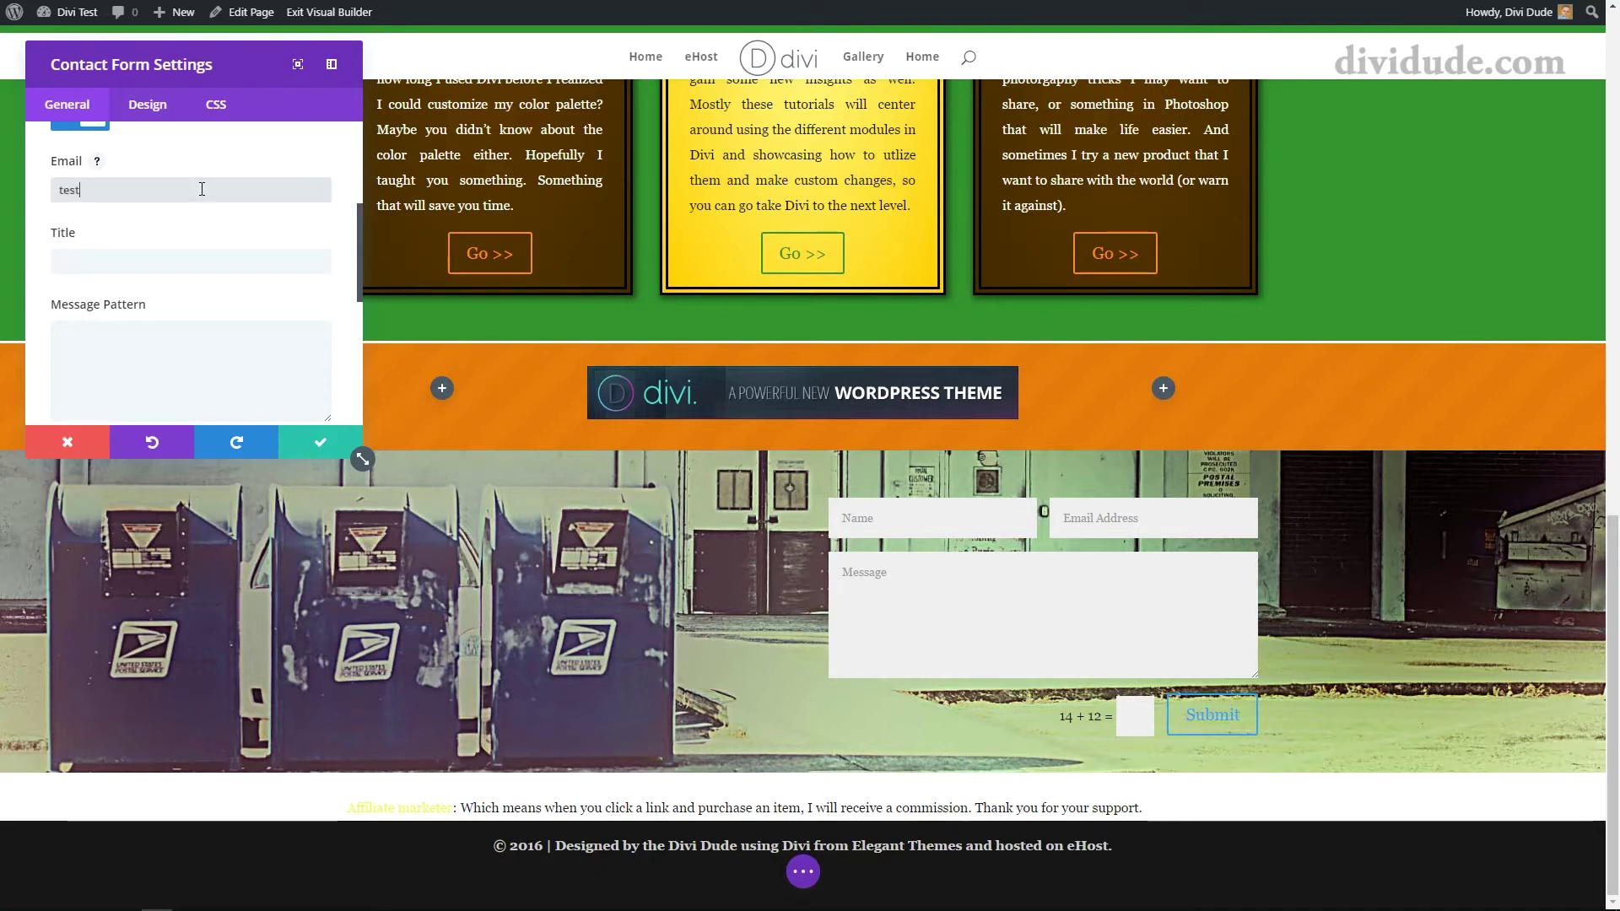
pyautogui.write('@test.com')
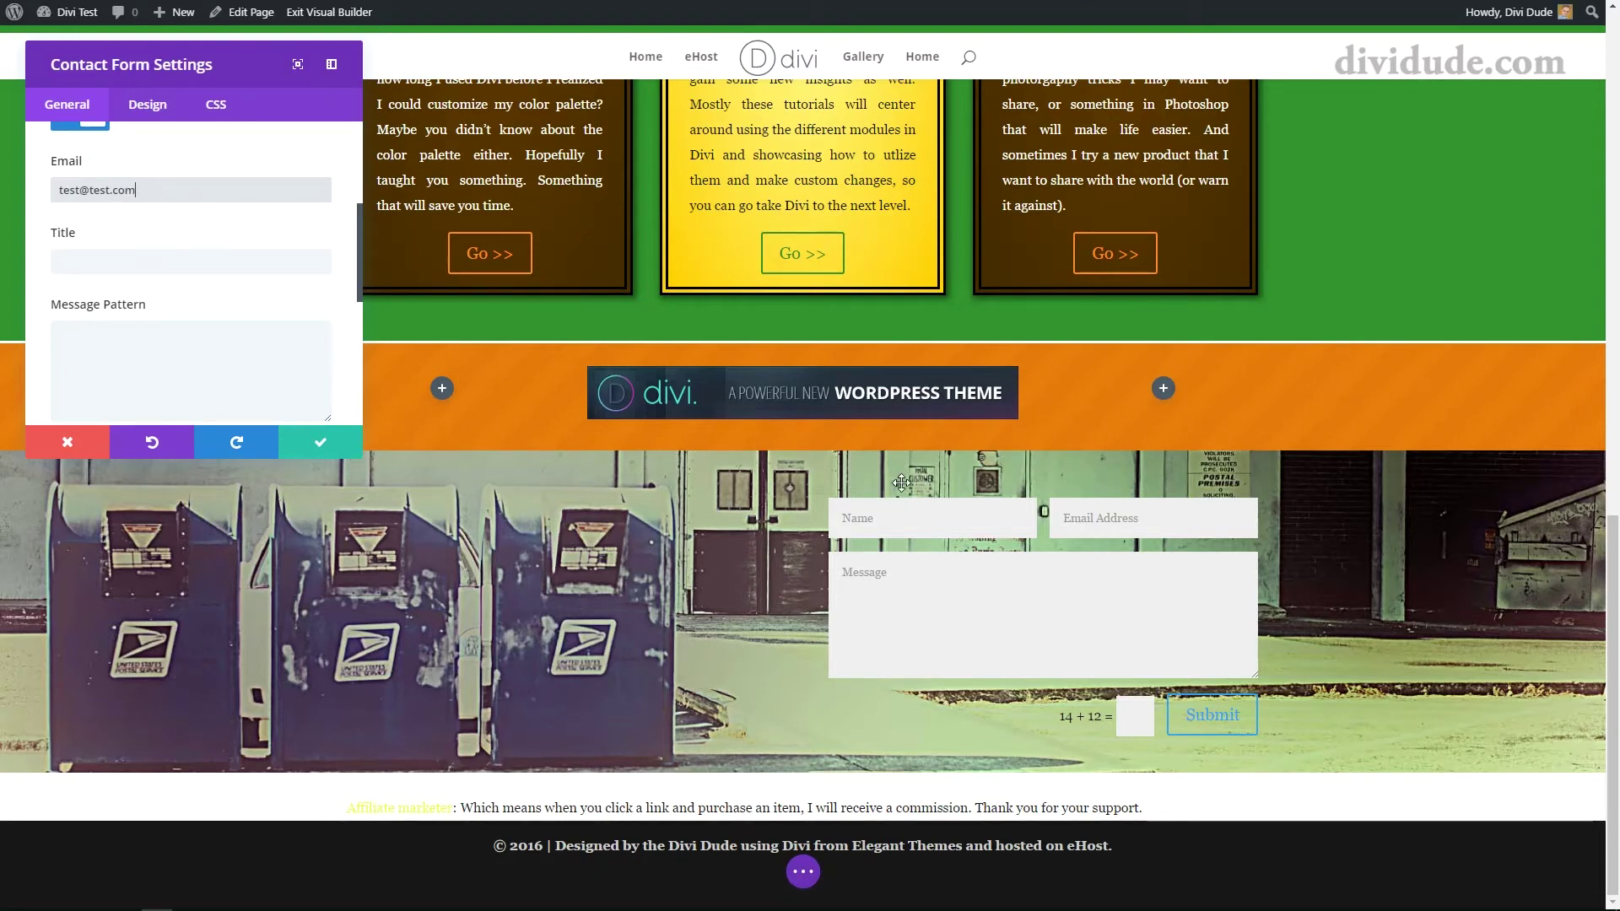
pyautogui.click(252, 261)
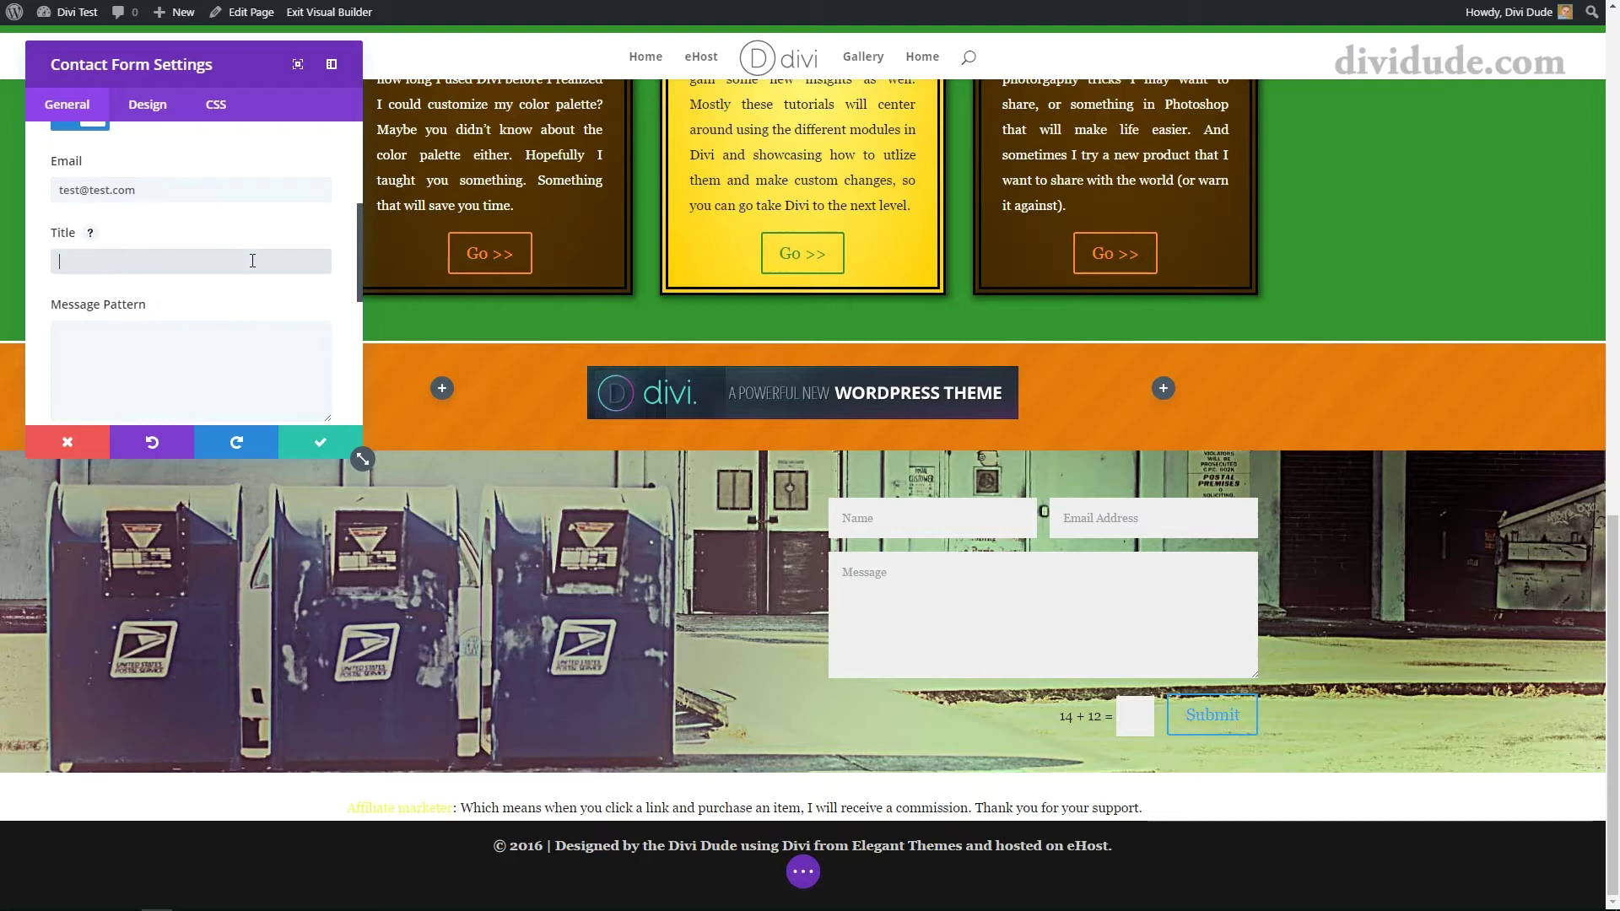
pyautogui.write('Send M')
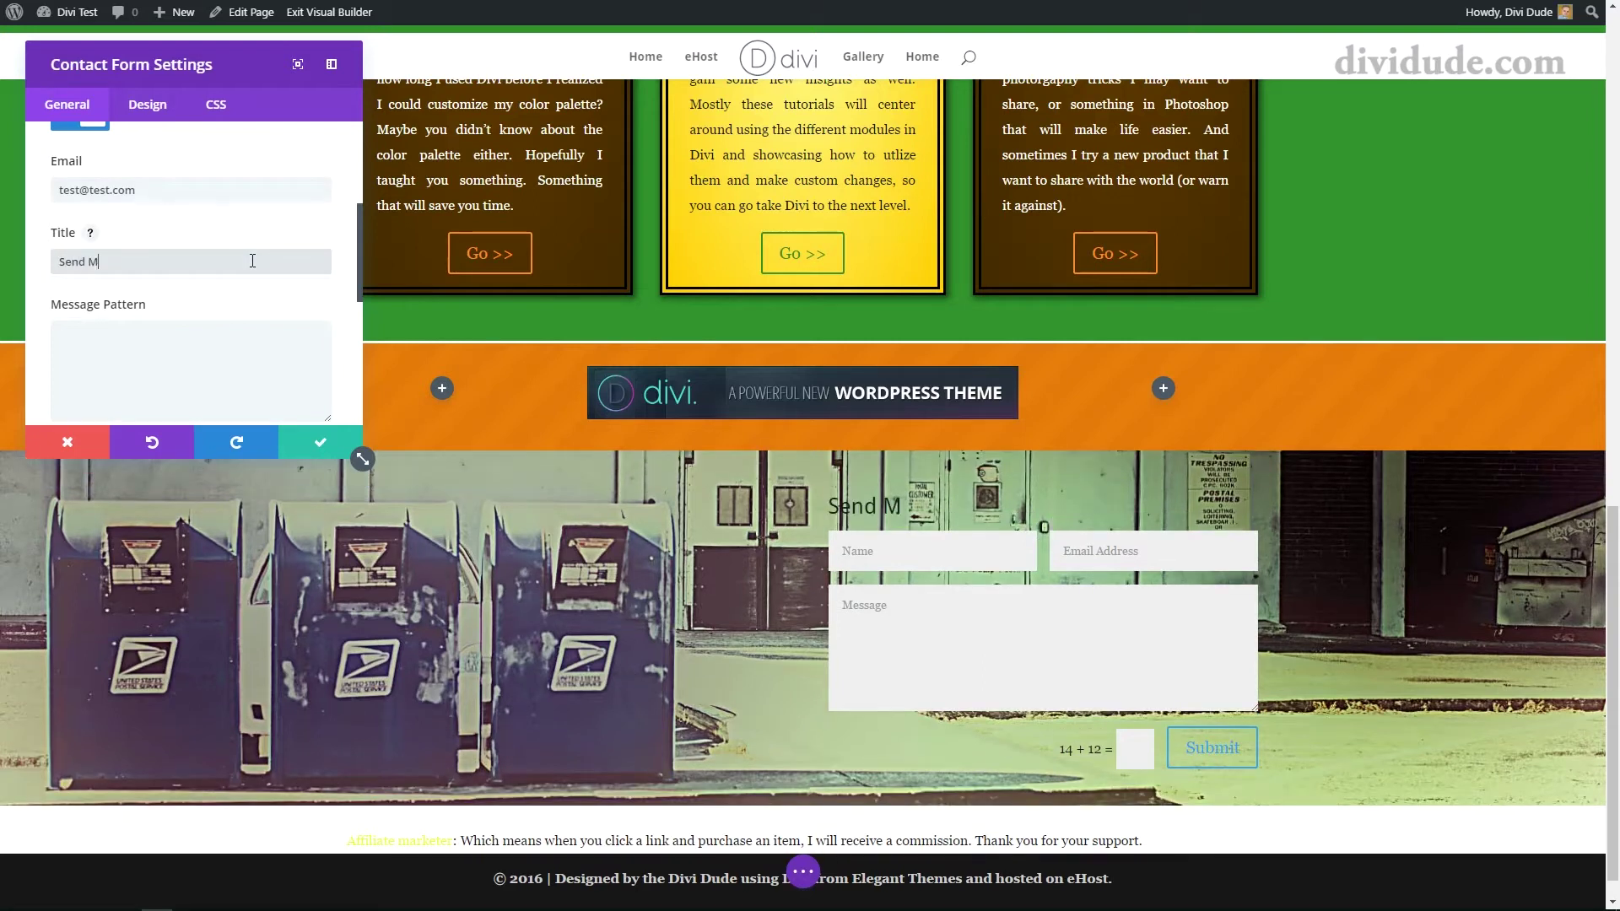
pyautogui.write('e Mail.')
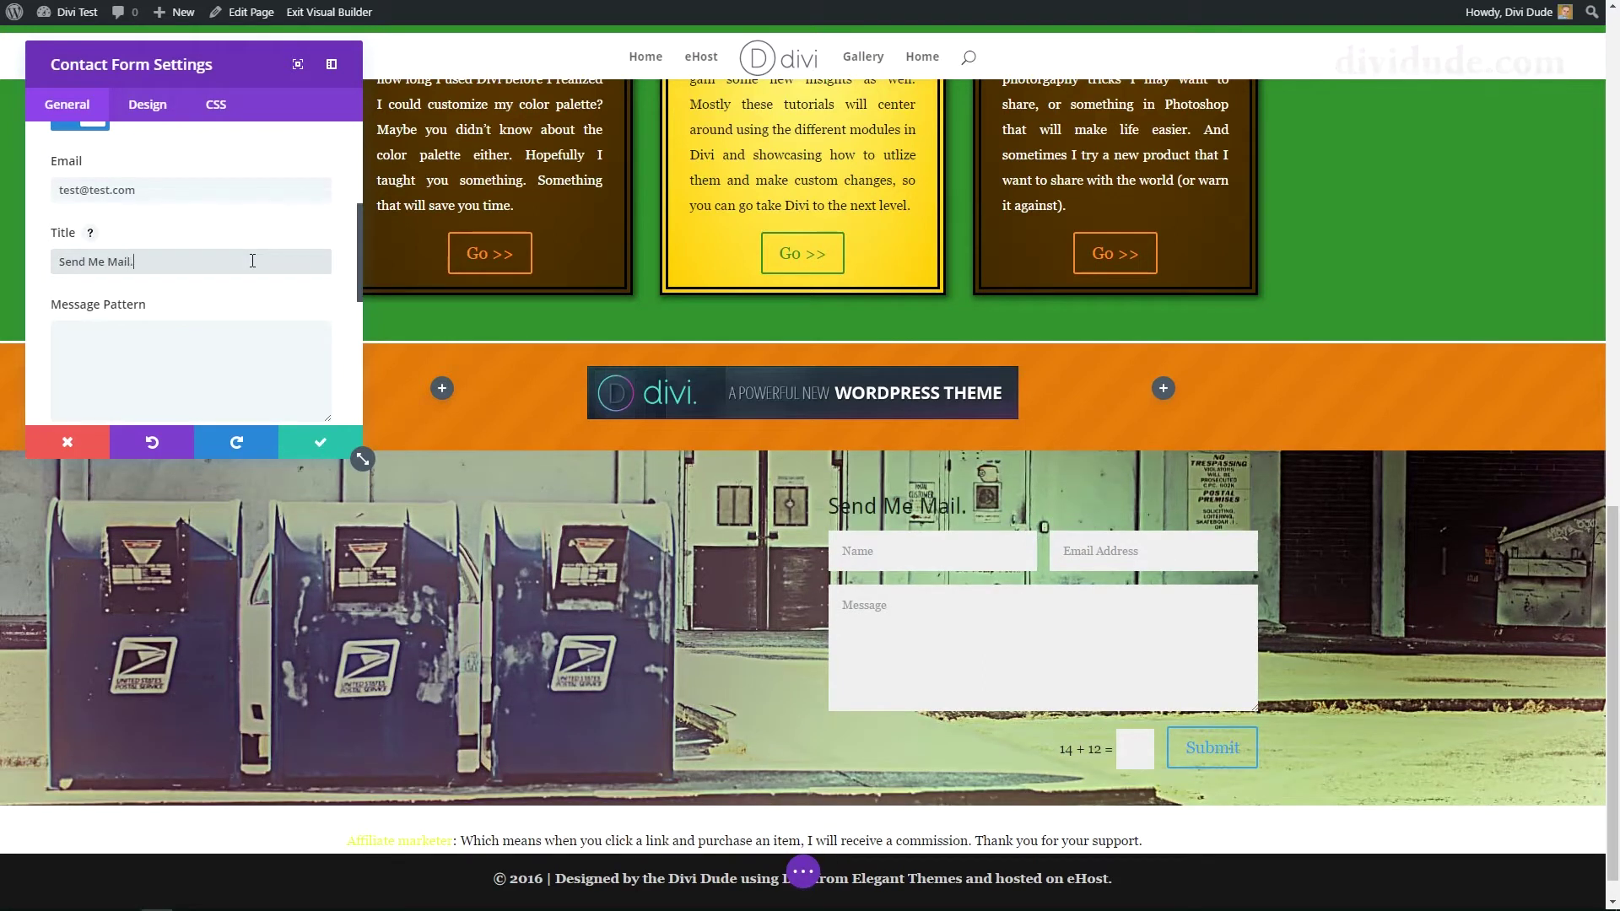
pyautogui.scroll(-1, 214, 275)
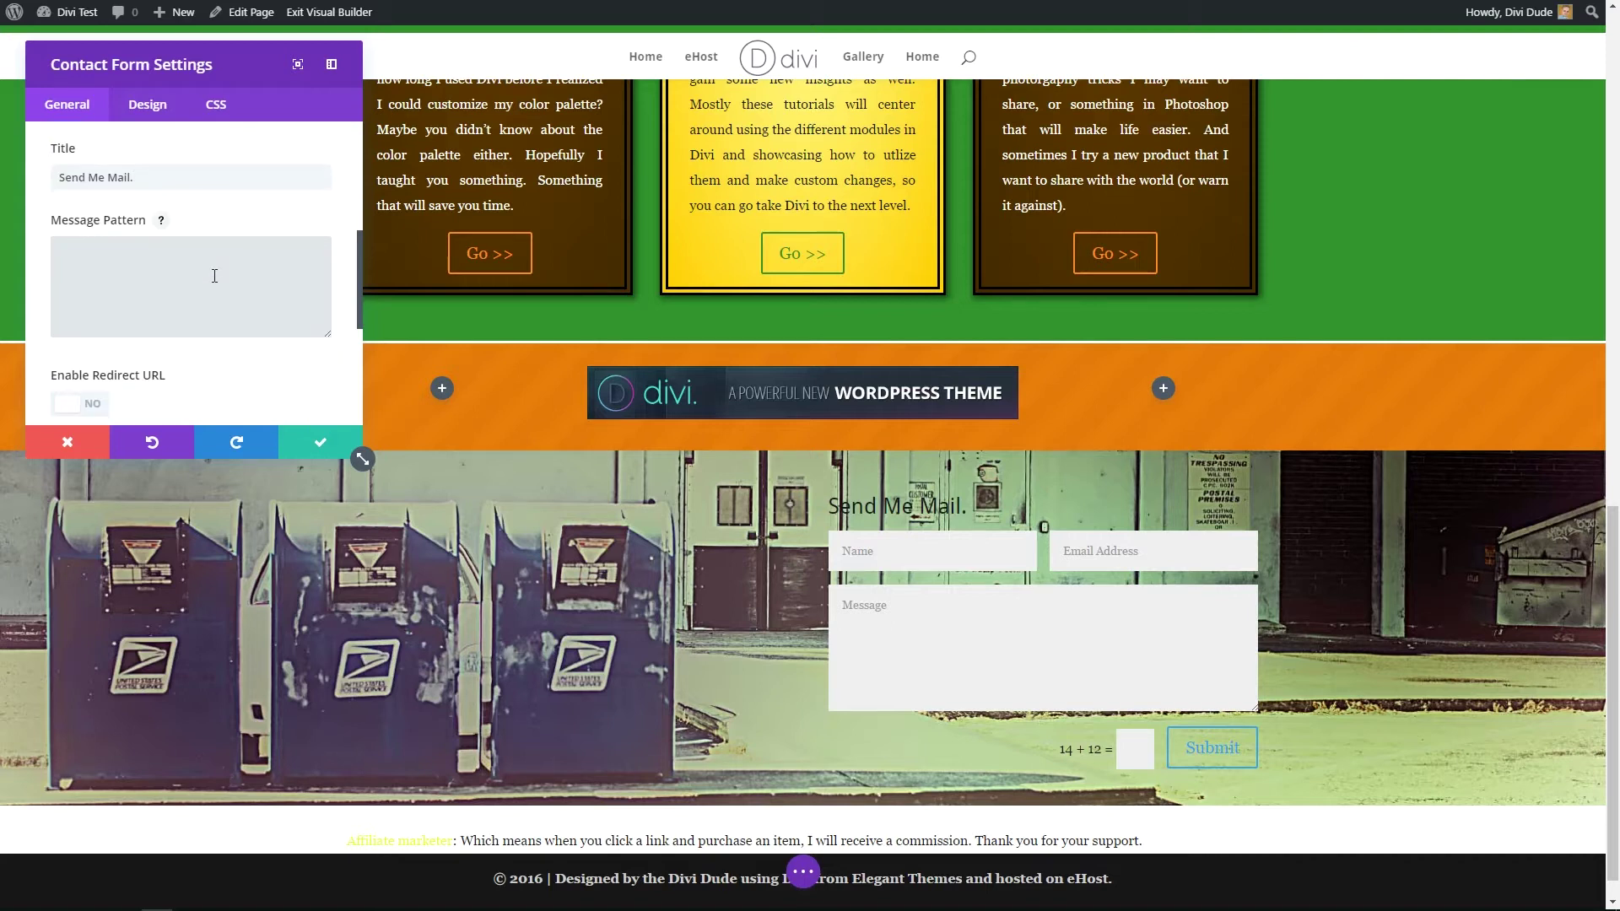
pyautogui.click(215, 276)
# Step: Write the message pattern, starting with %%name%% <p> and pasting the remaining lines
pyautogui.write('%%')
pyautogui.write('name%% <p>')
pyautogui.write('%%email%% <p> <p> %%message%%')
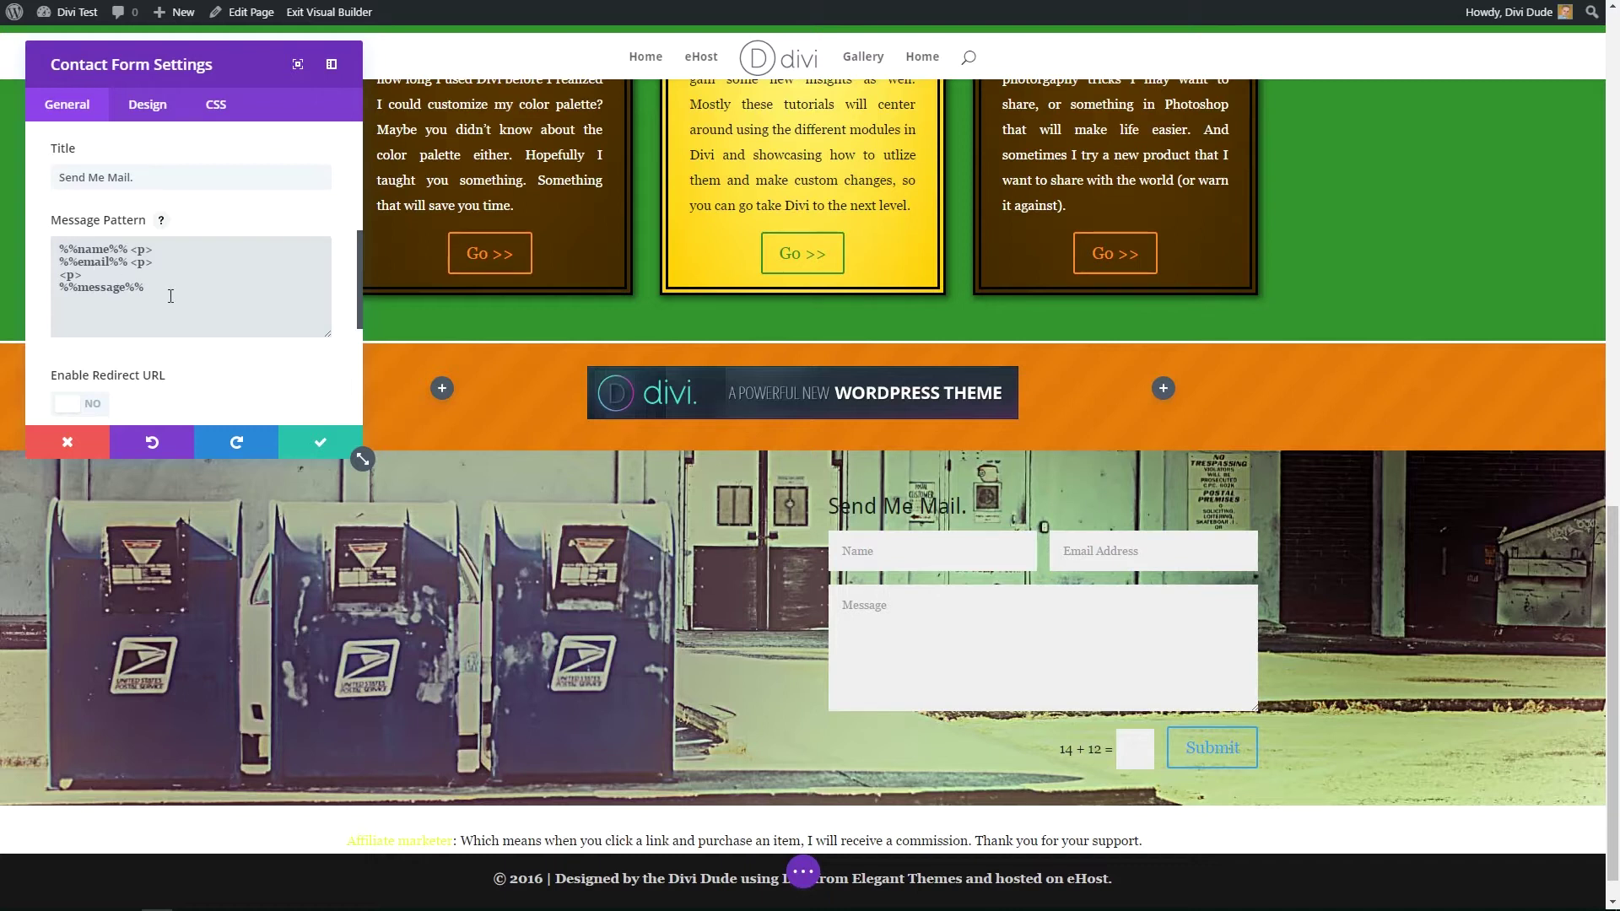
# Step: Paste the success message 'Thanks for emailing me. Saved you a stamp. :)'
pyautogui.scroll(-1, 171, 296)
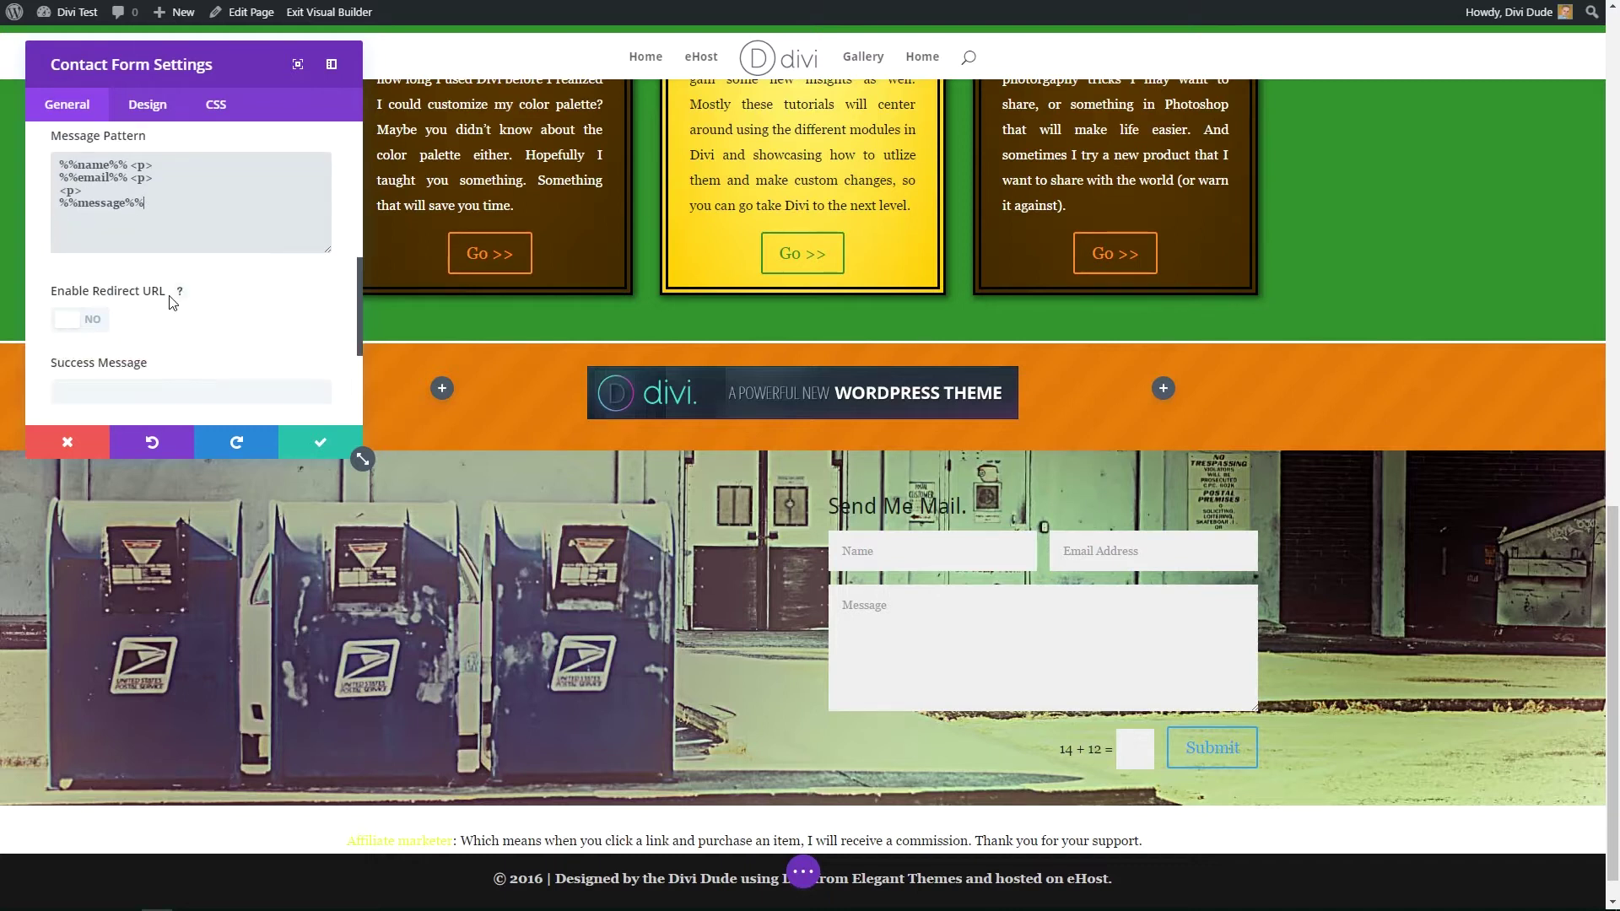
pyautogui.scroll(-1, 172, 301)
pyautogui.scroll(-1, 172, 303)
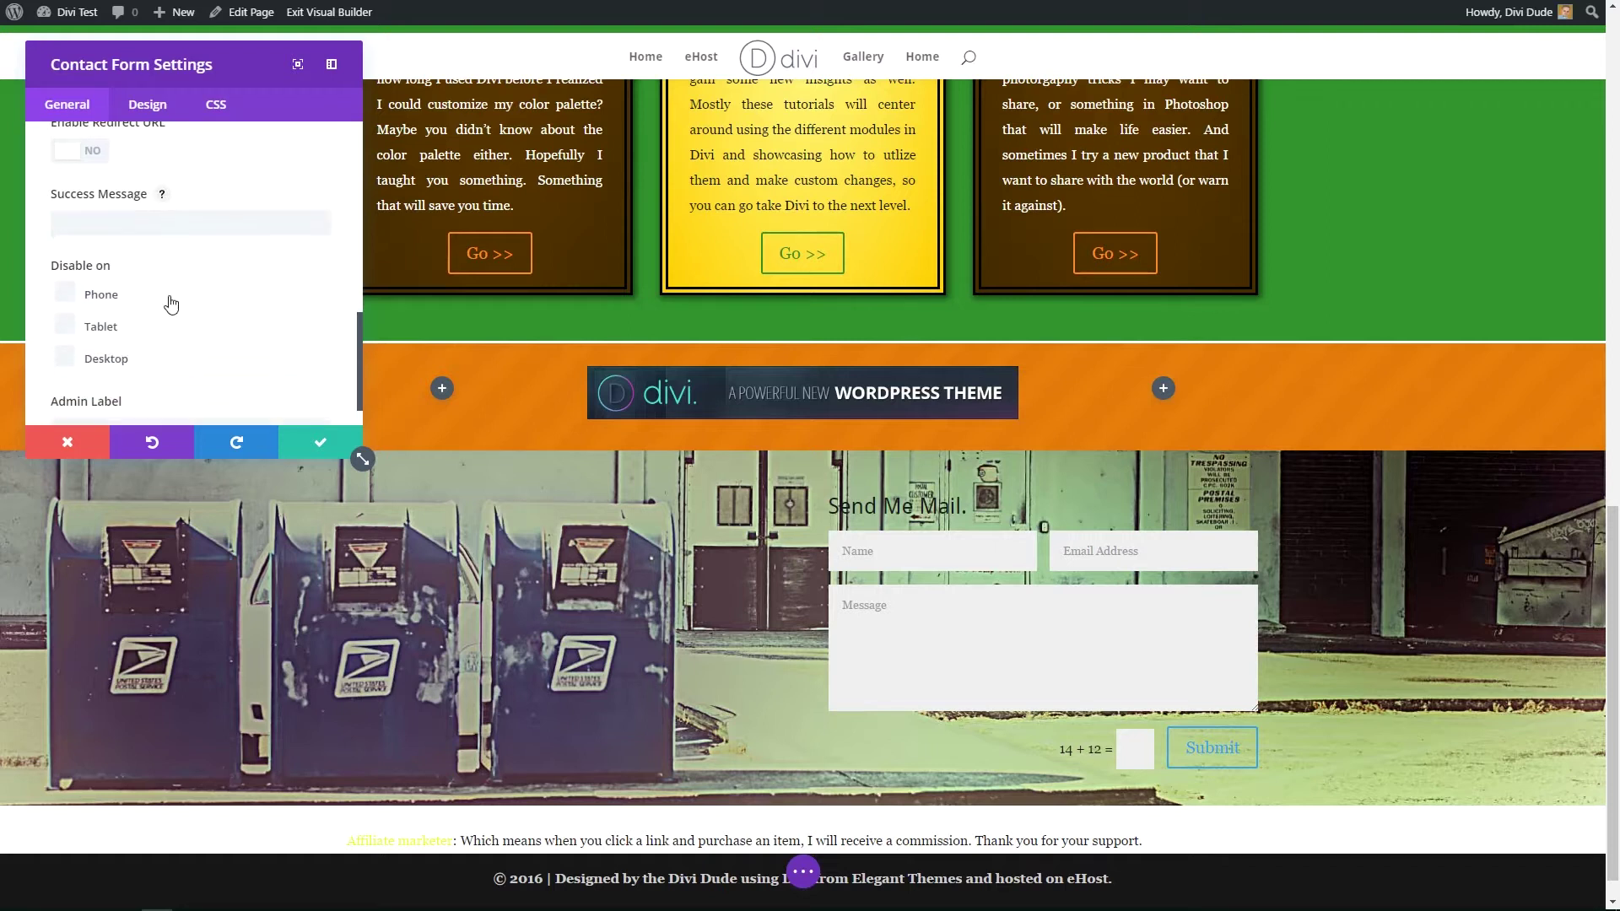
pyautogui.click(176, 221)
pyautogui.write('Thanks for emailing me. Saved you a stamp. :)')
pyautogui.scroll(-1, 251, 284)
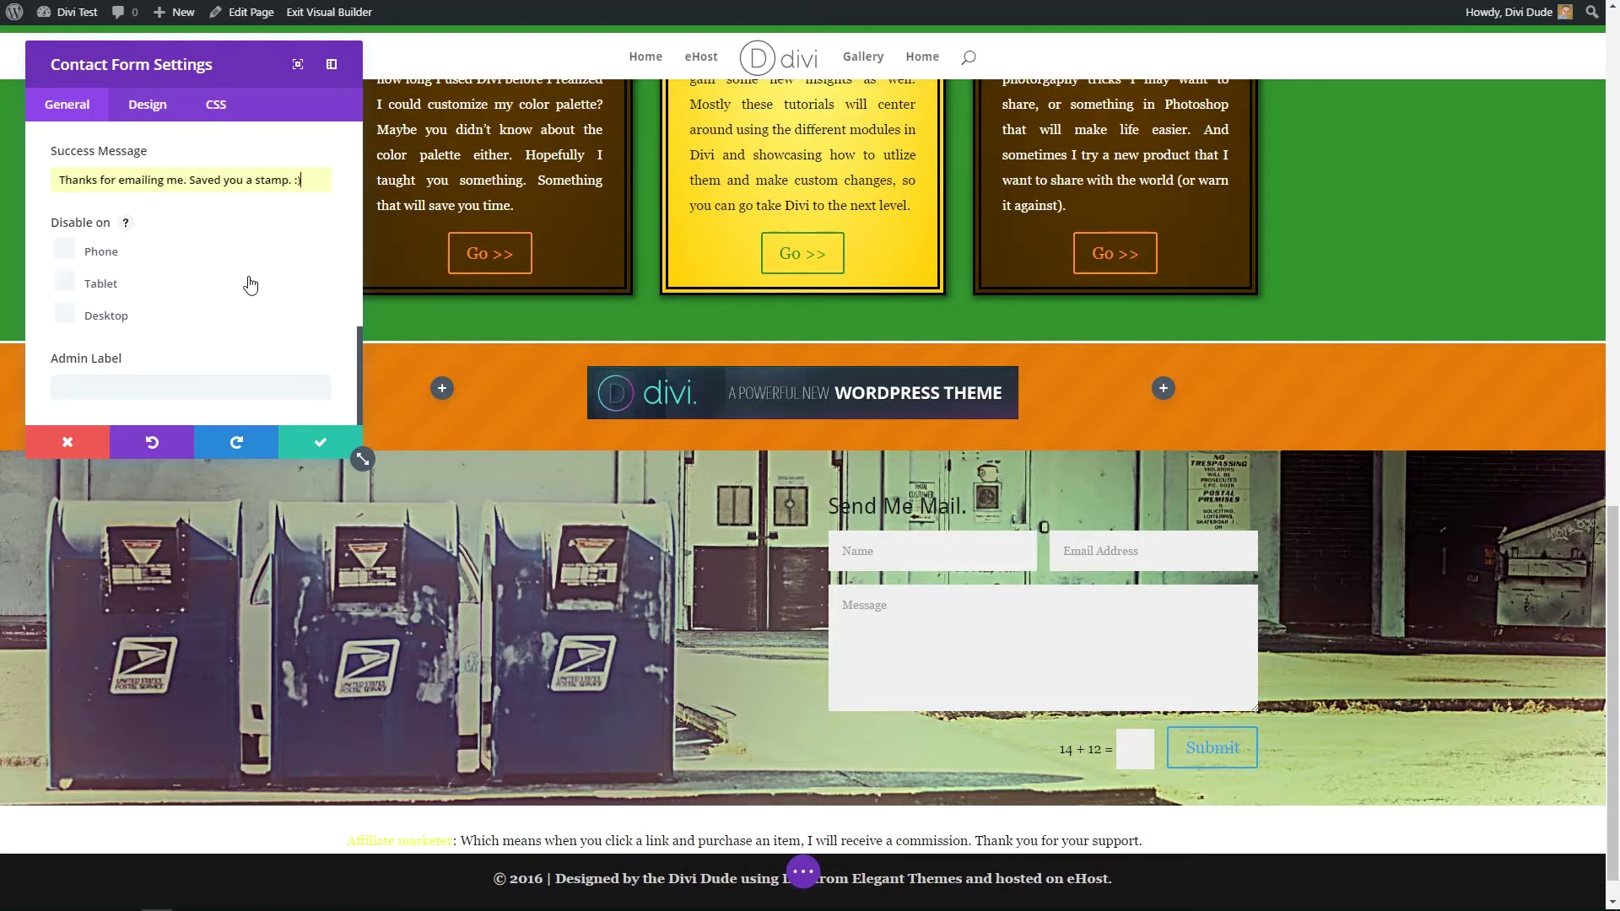
pyautogui.click(149, 106)
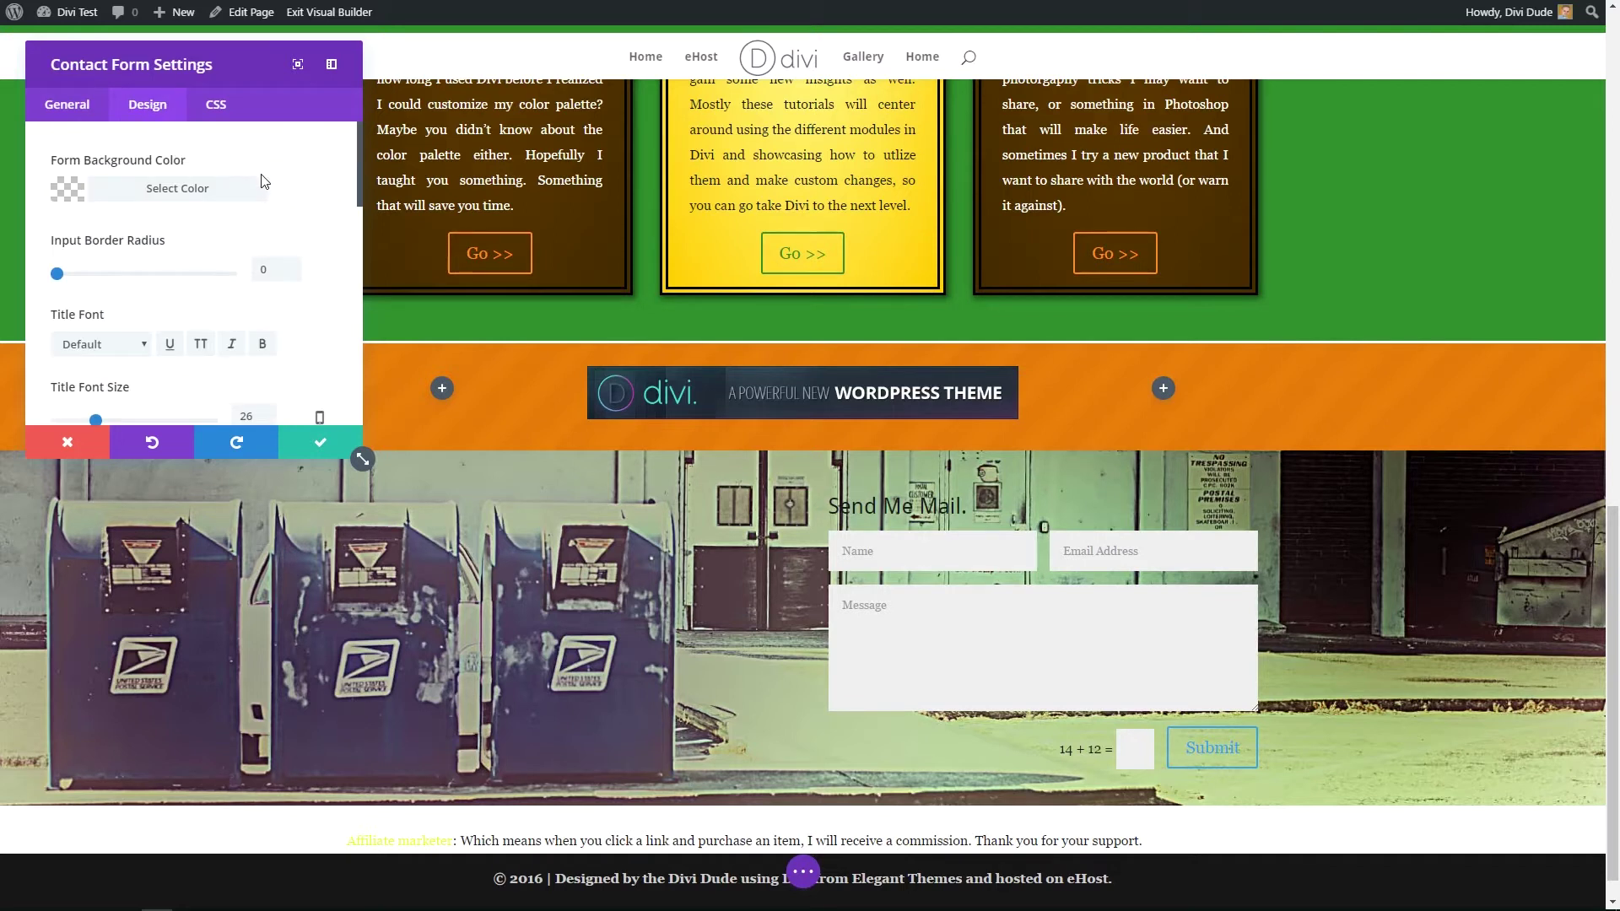
# Step: Make the form fields white with an input border radius of 10
pyautogui.click(198, 189)
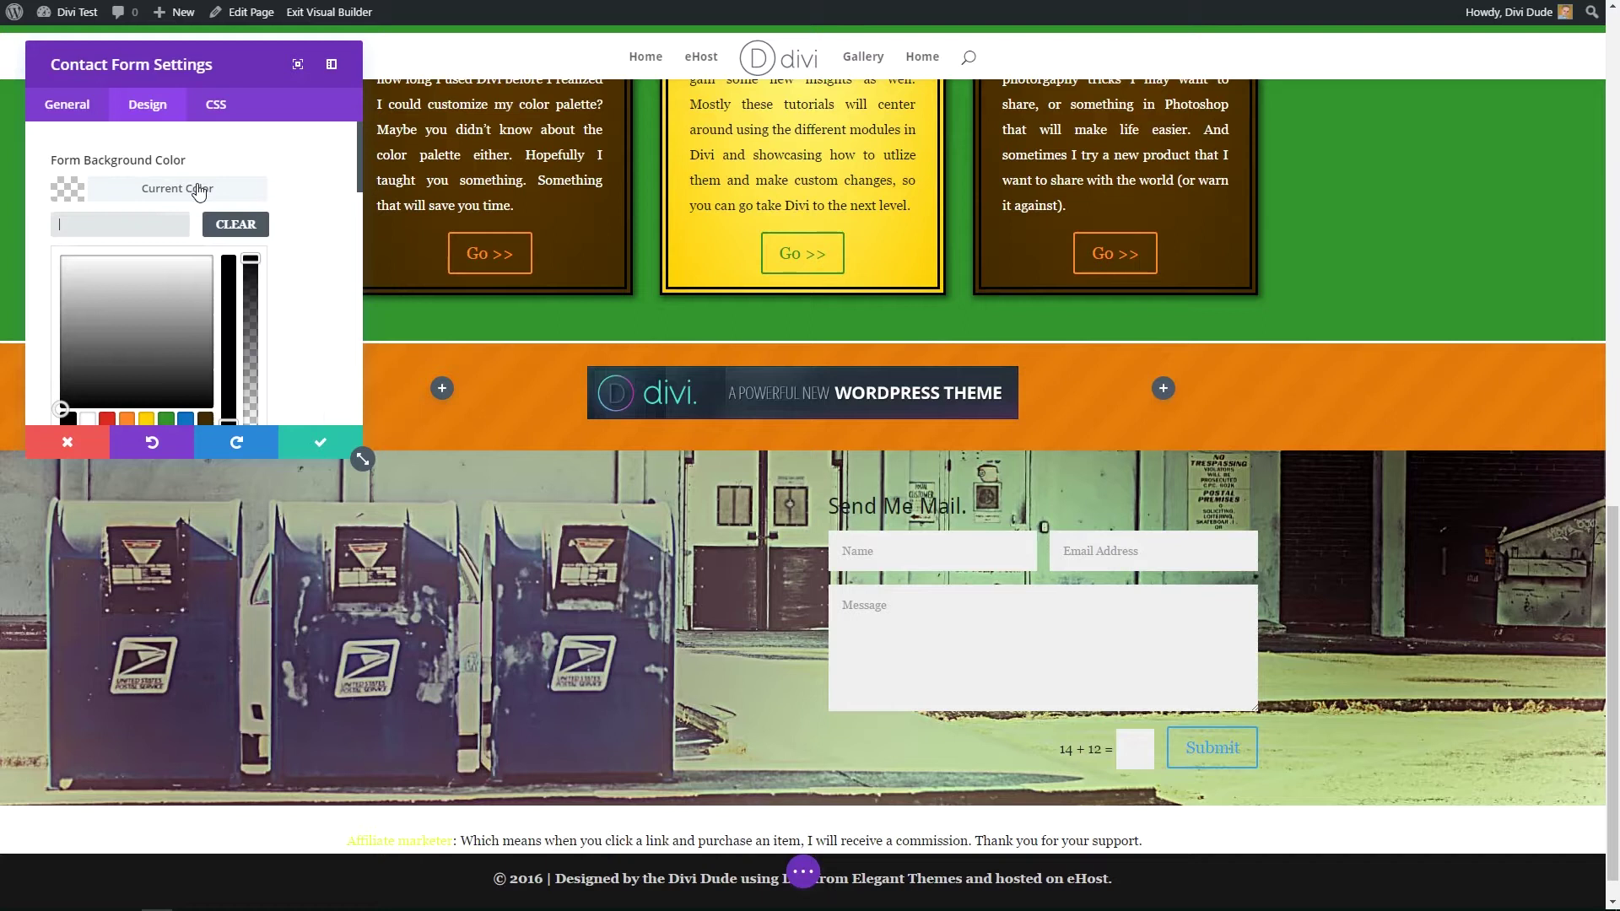
pyautogui.click(90, 420)
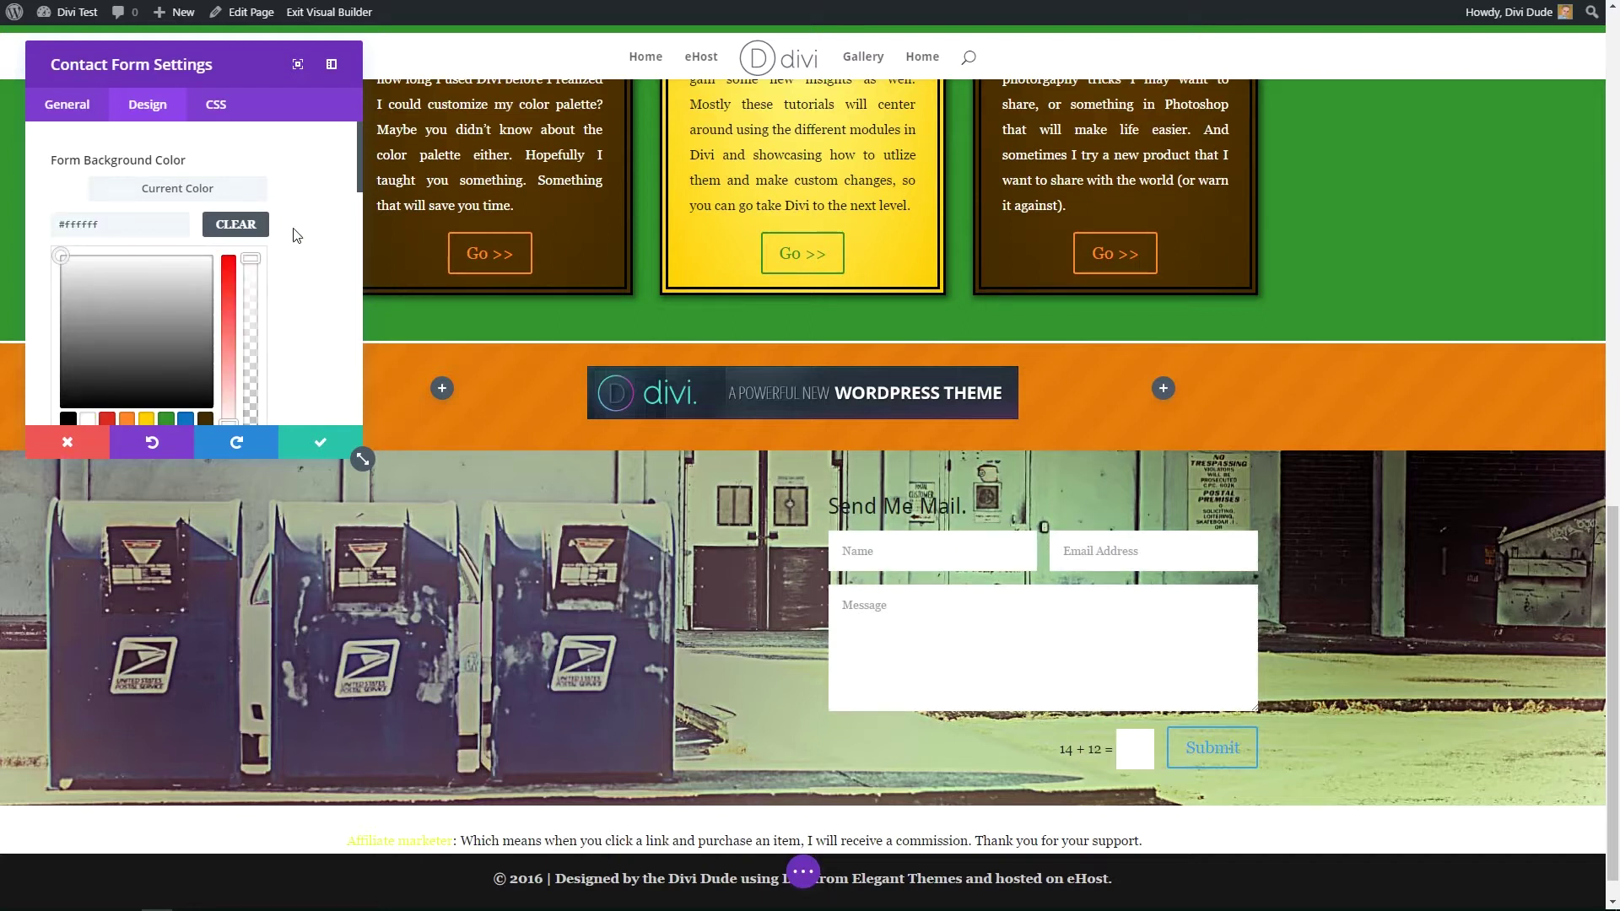
pyautogui.scroll(-3, 296, 234)
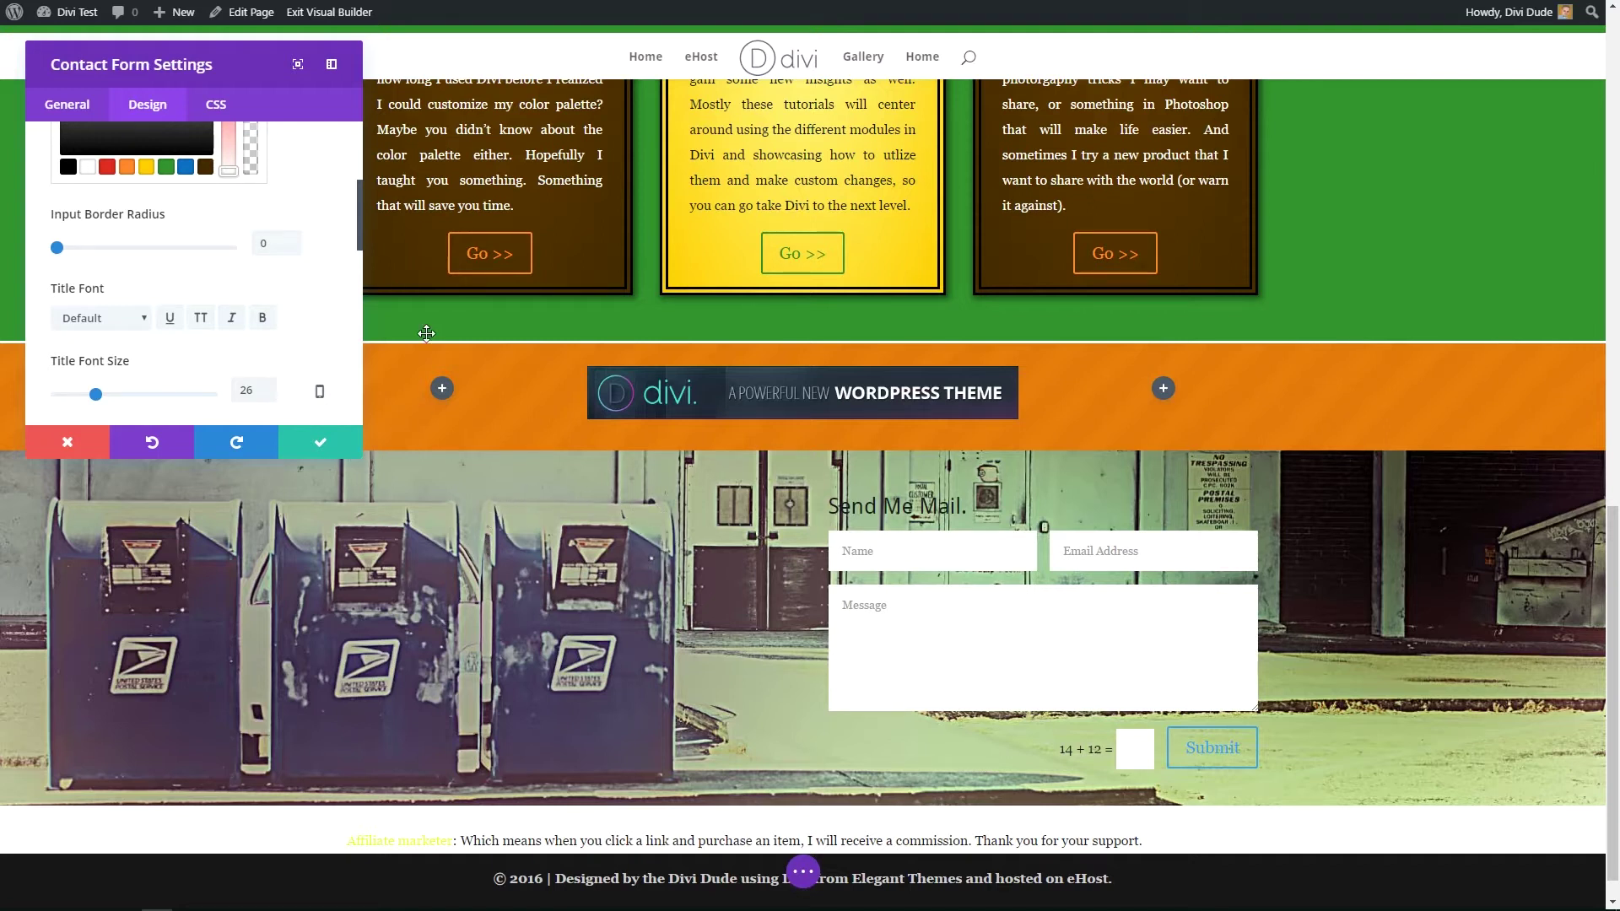
pyautogui.doubleClick(256, 242)
pyautogui.write('10')
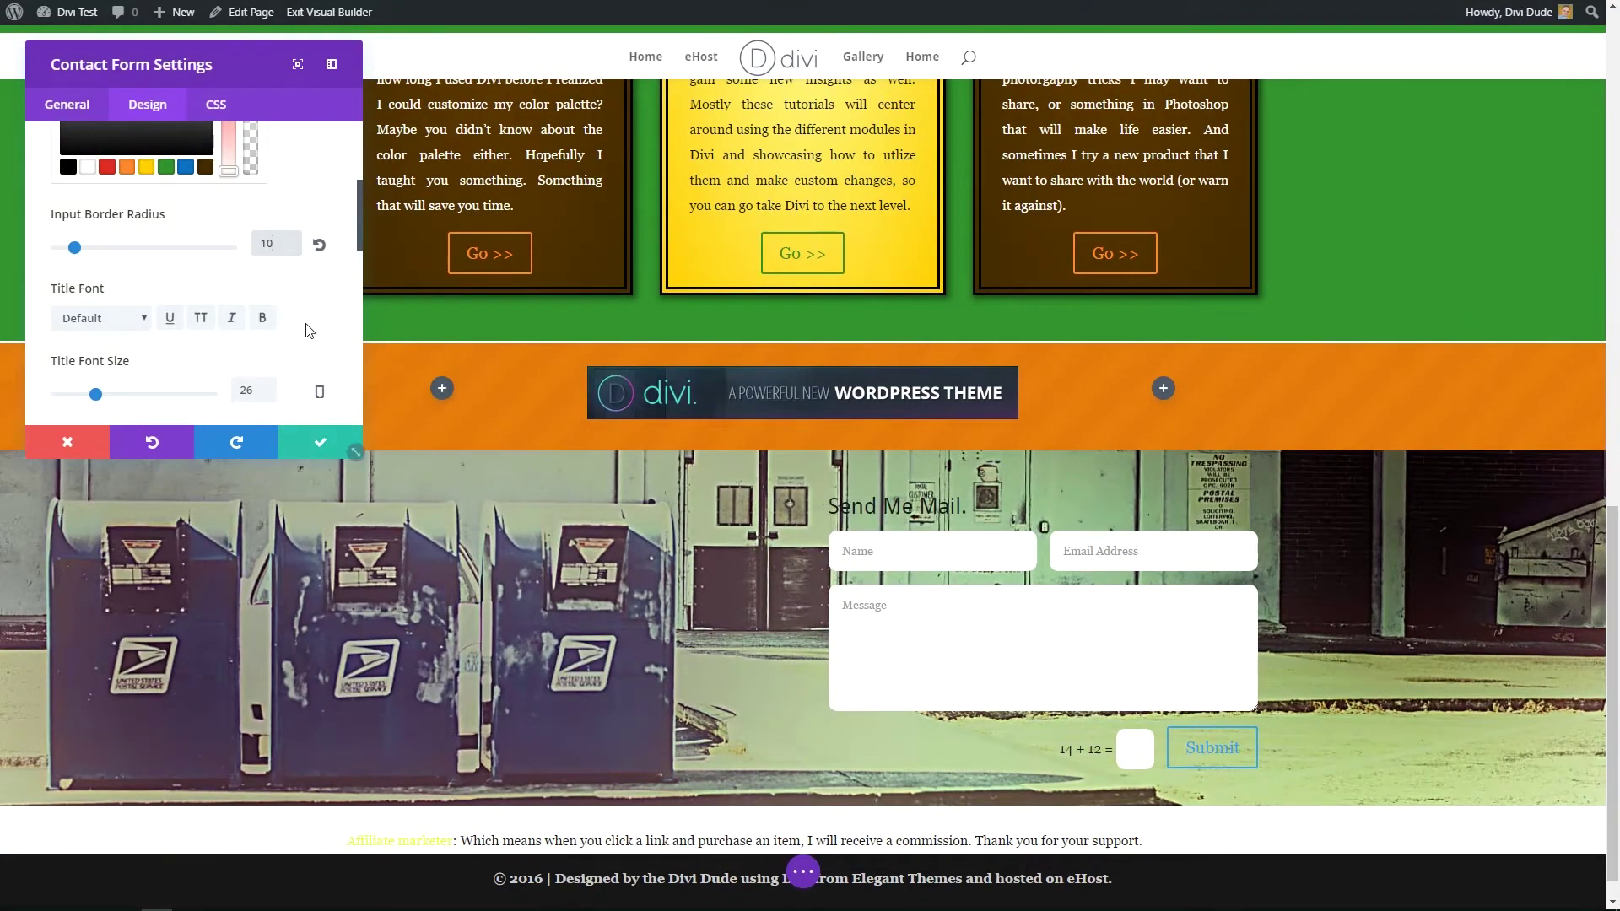
# Step: Turn the 'Send Me Mail.' title text white
pyautogui.scroll(-1, 308, 323)
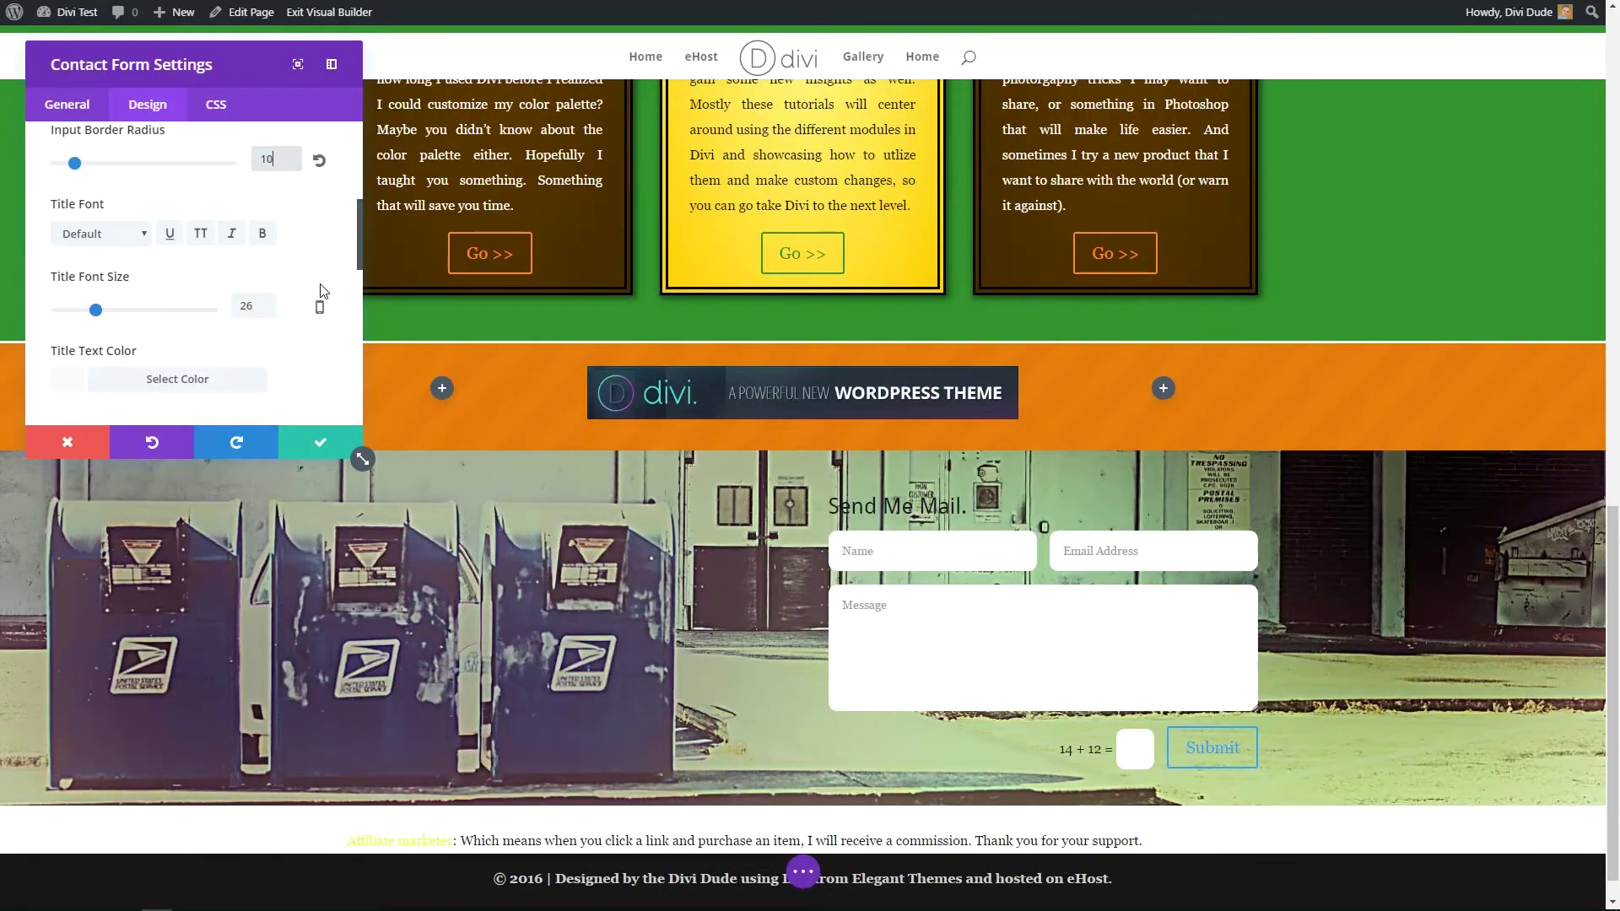
pyautogui.scroll(-1, 321, 293)
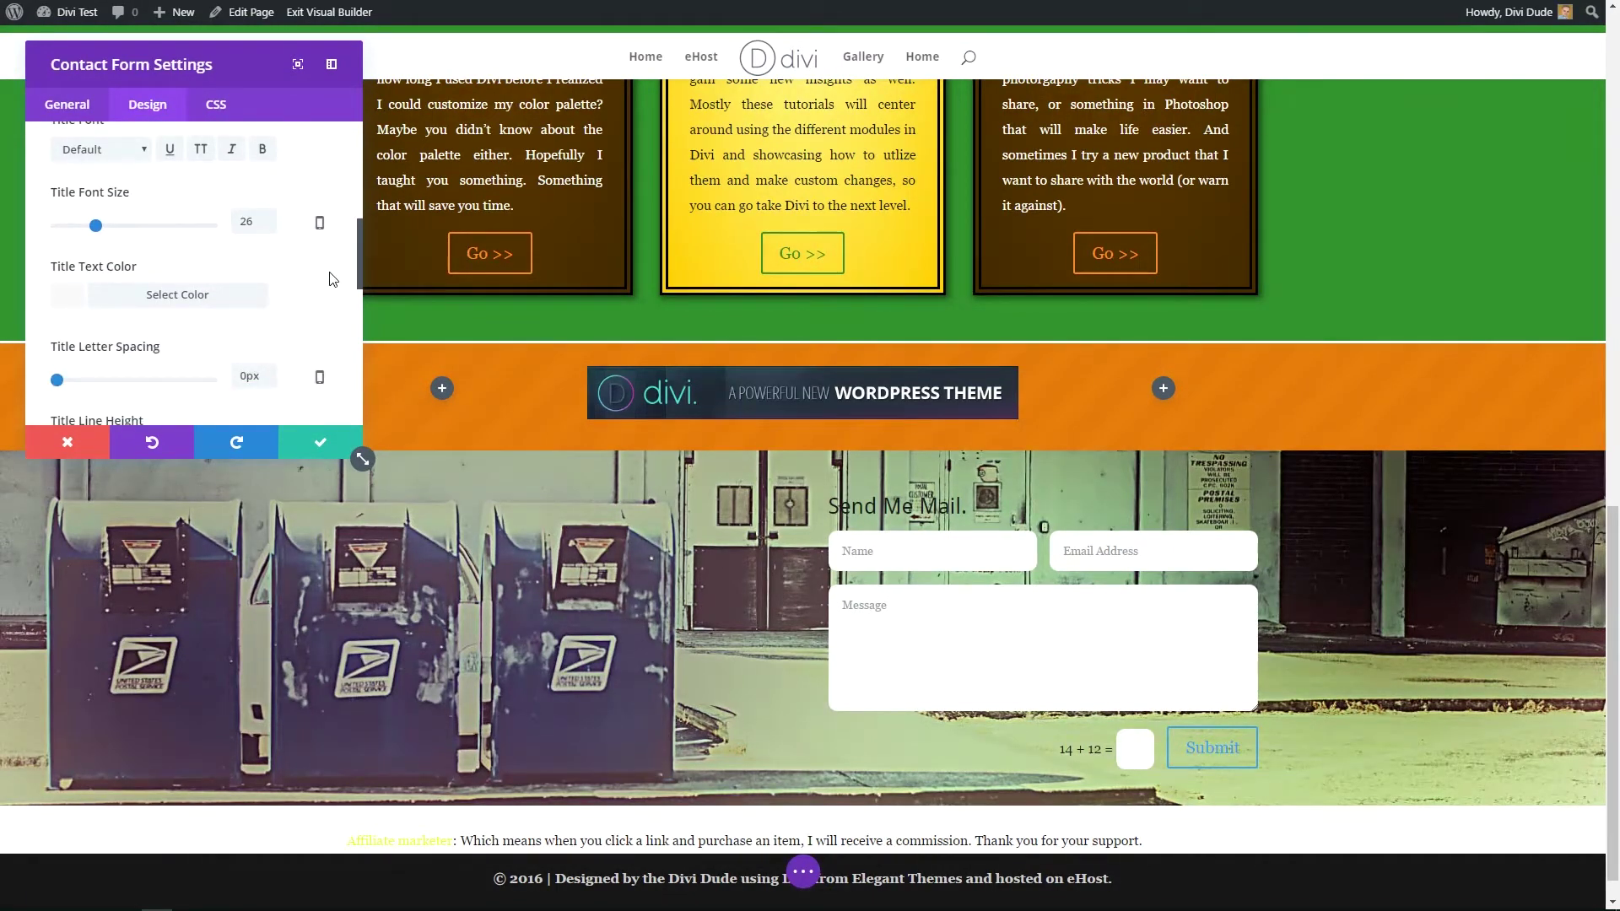
pyautogui.scroll(-1, 336, 257)
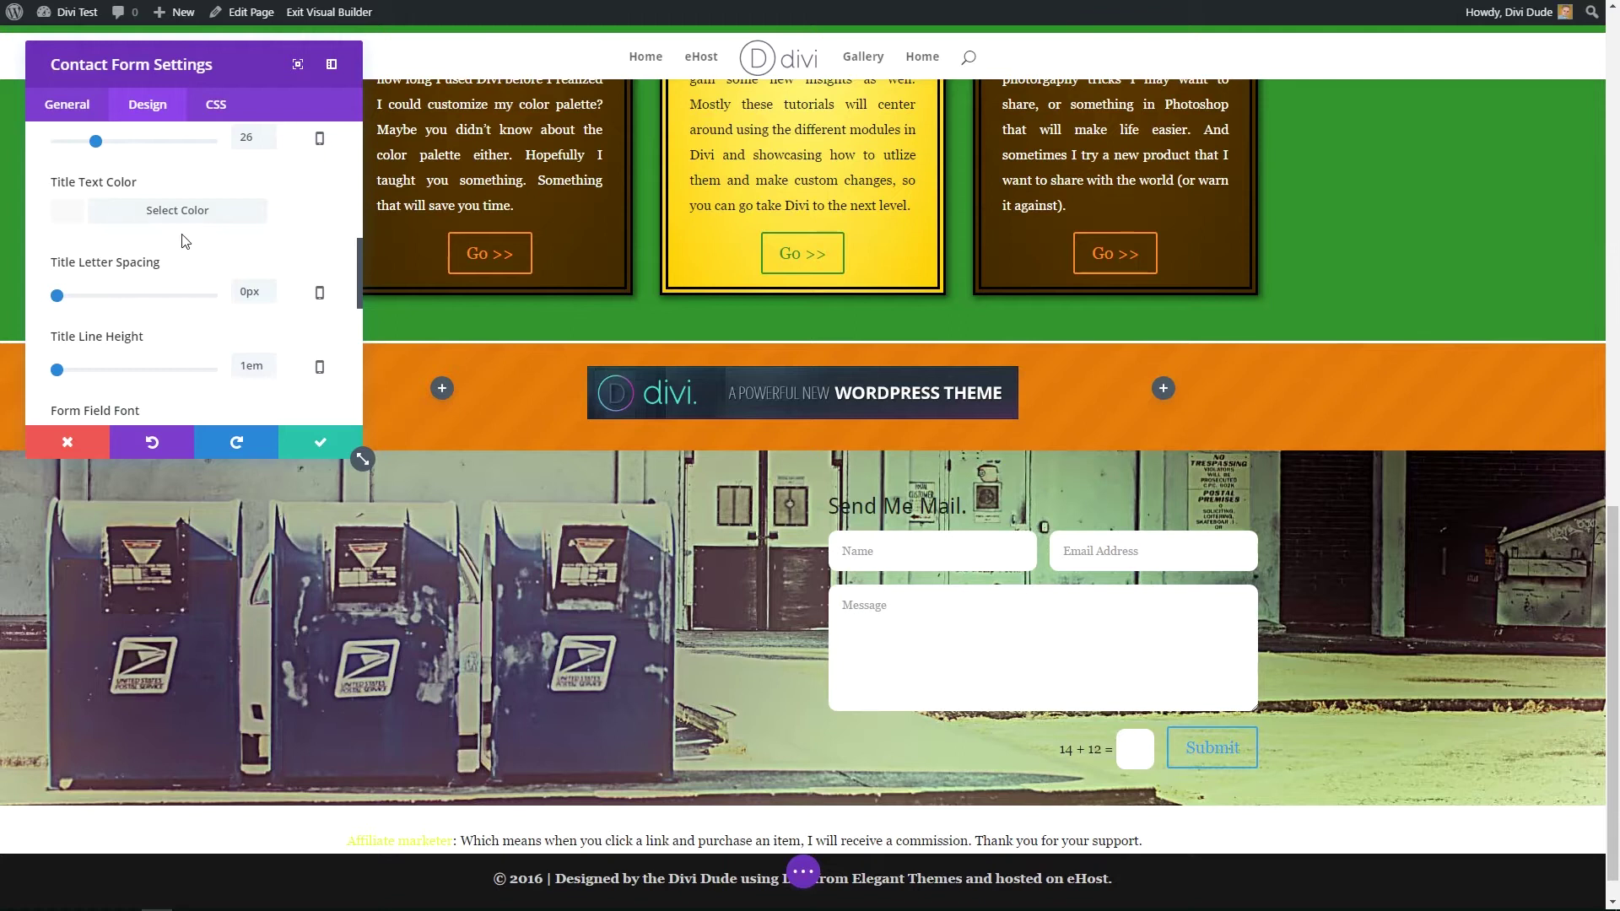
pyautogui.click(185, 217)
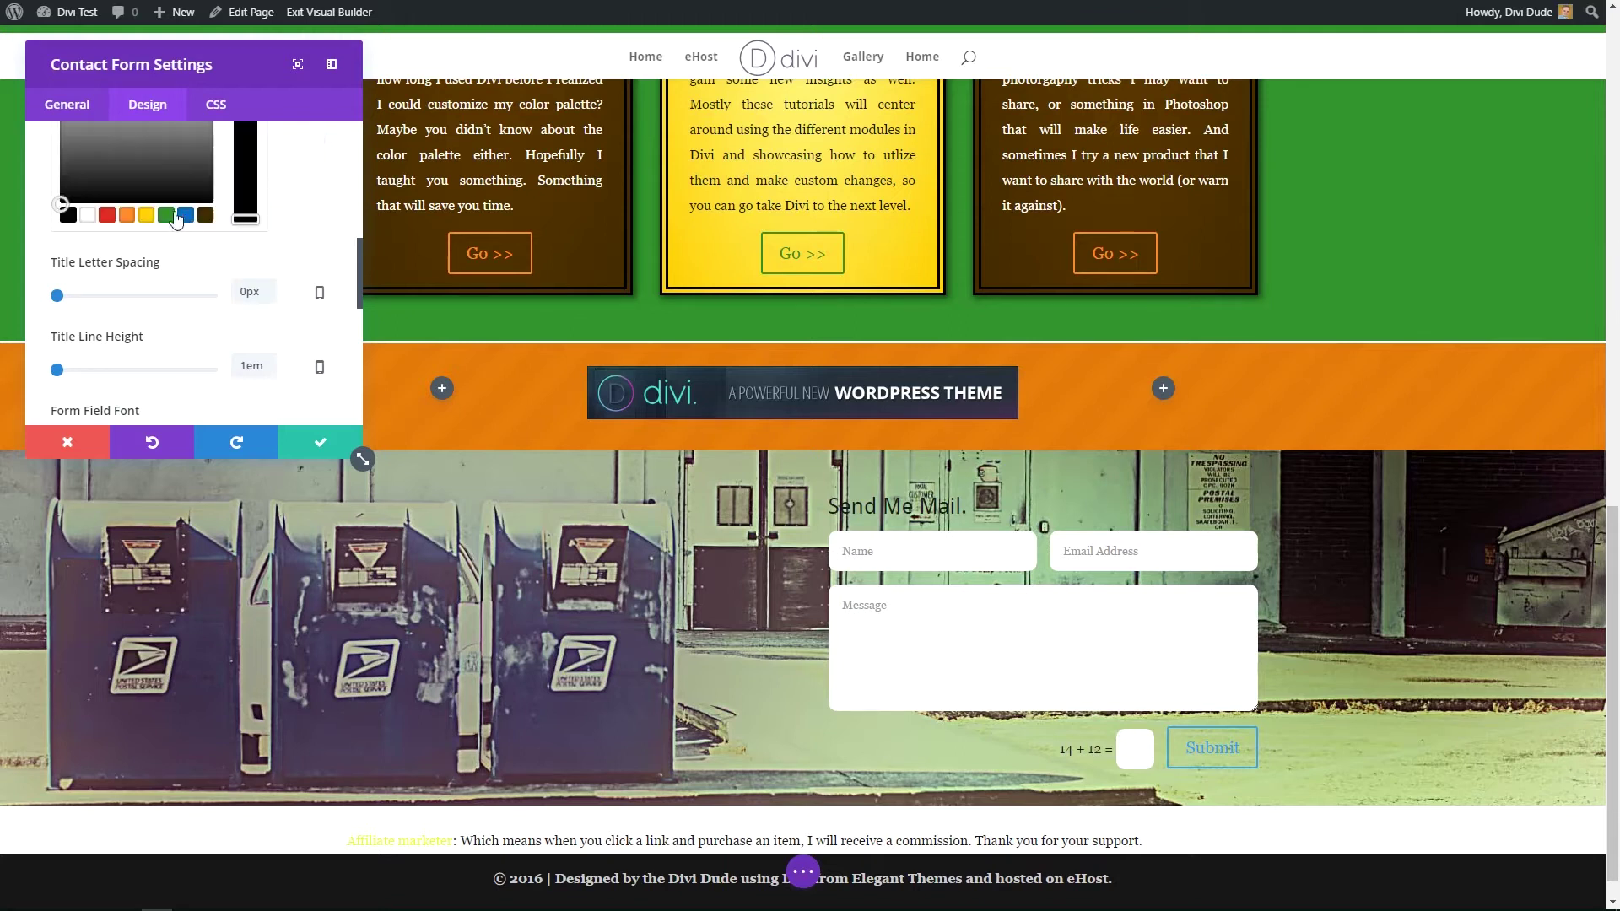
pyautogui.click(87, 217)
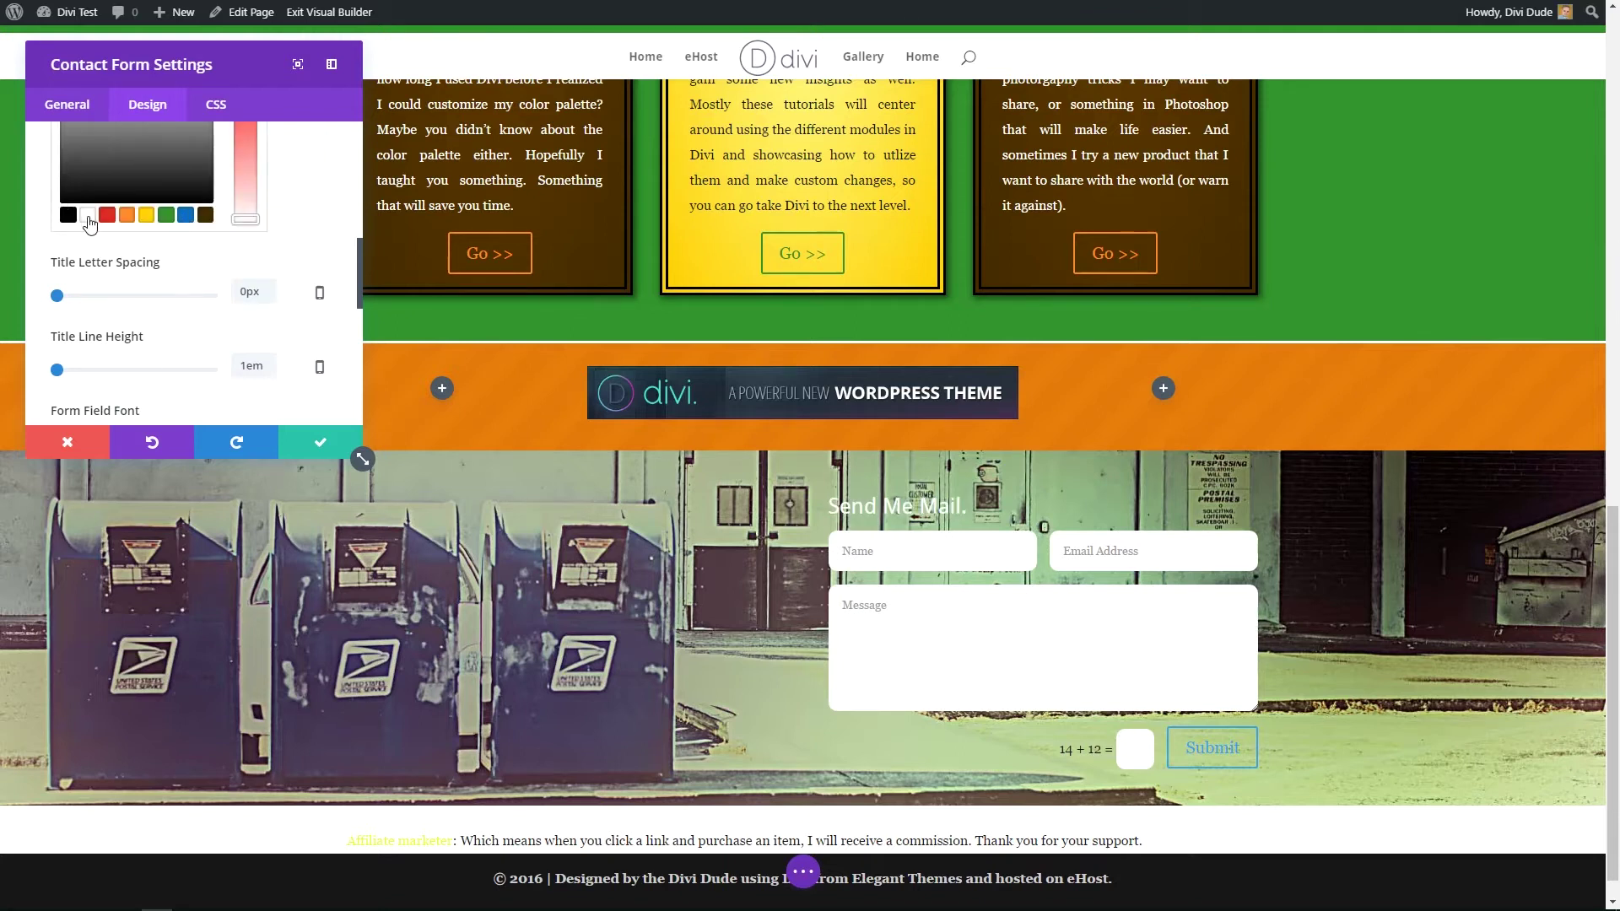
pyautogui.scroll(-1, 313, 217)
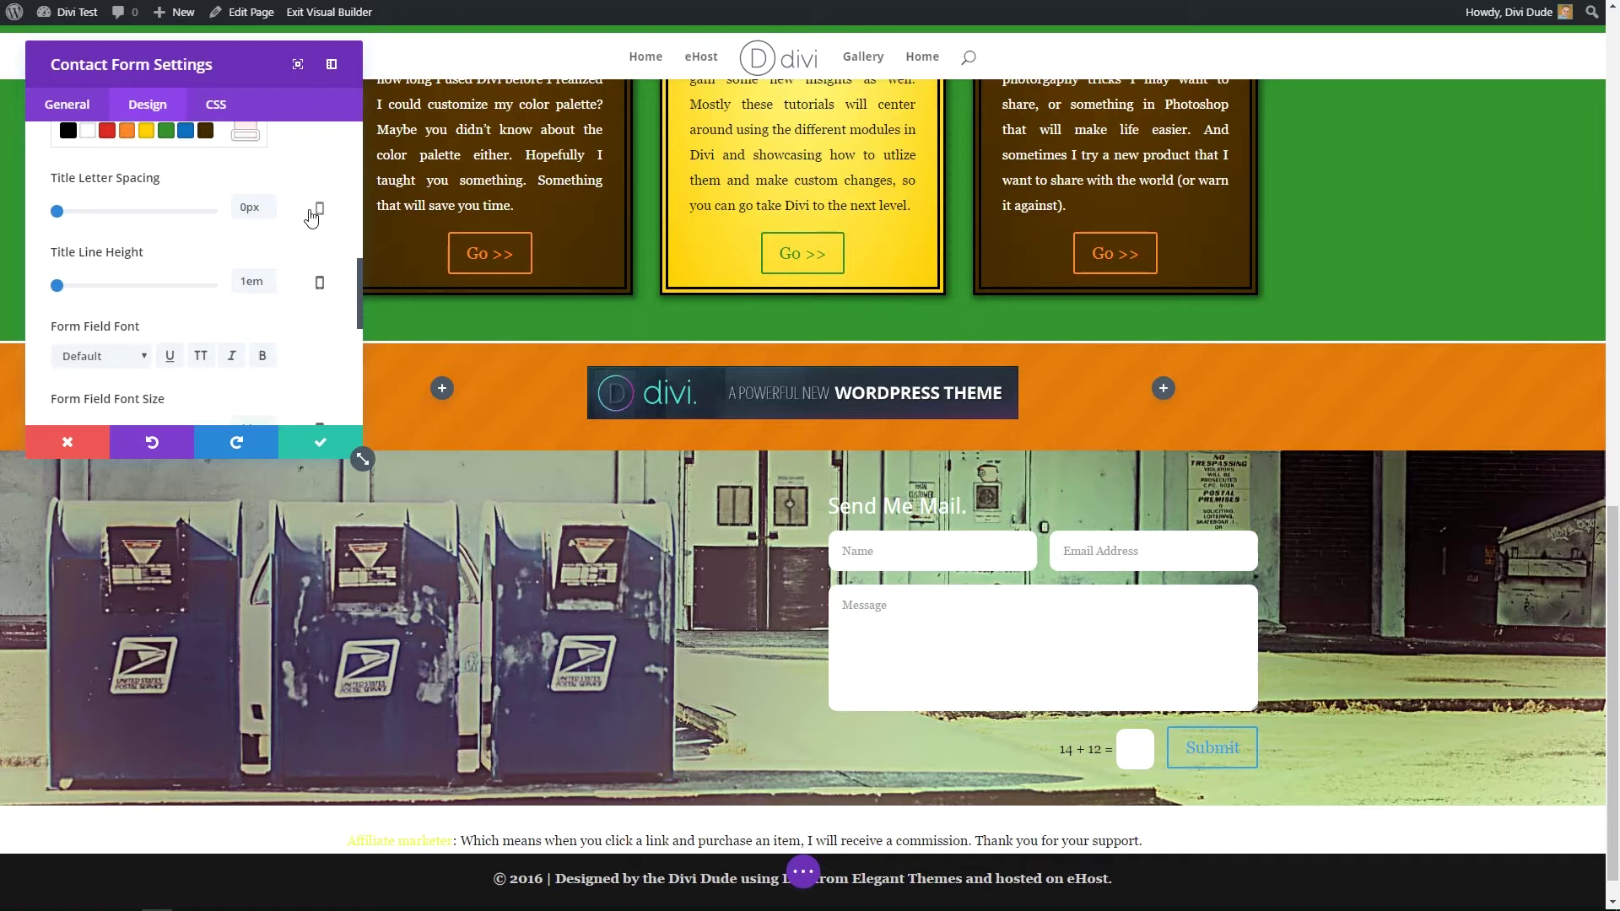
pyautogui.scroll(-1, 312, 217)
pyautogui.scroll(-1, 312, 218)
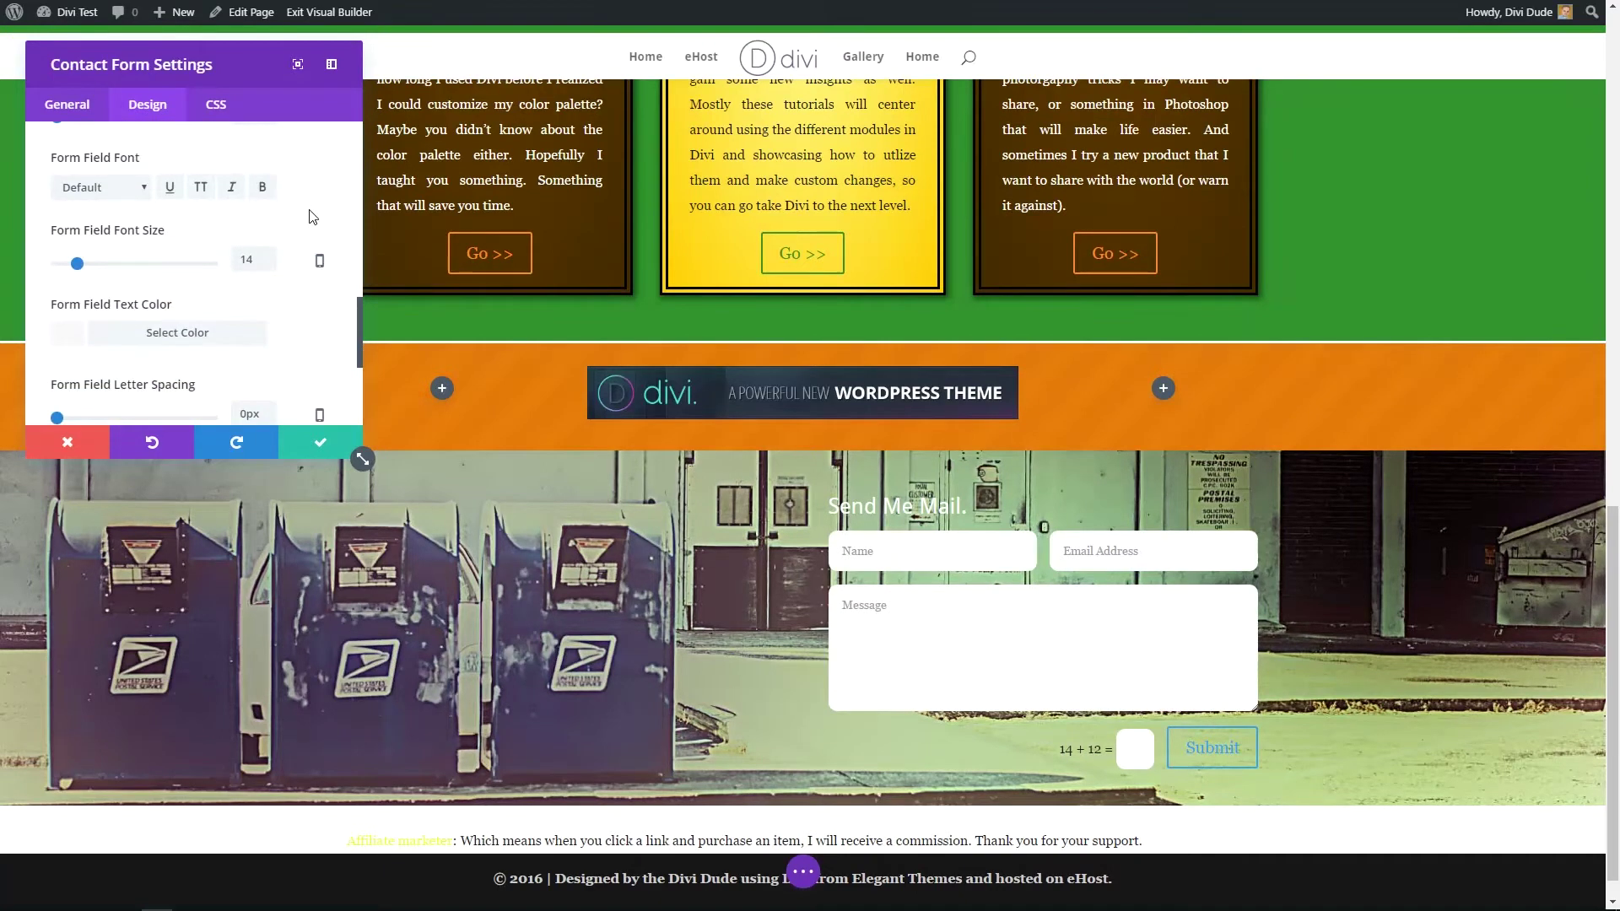
pyautogui.scroll(-1, 312, 218)
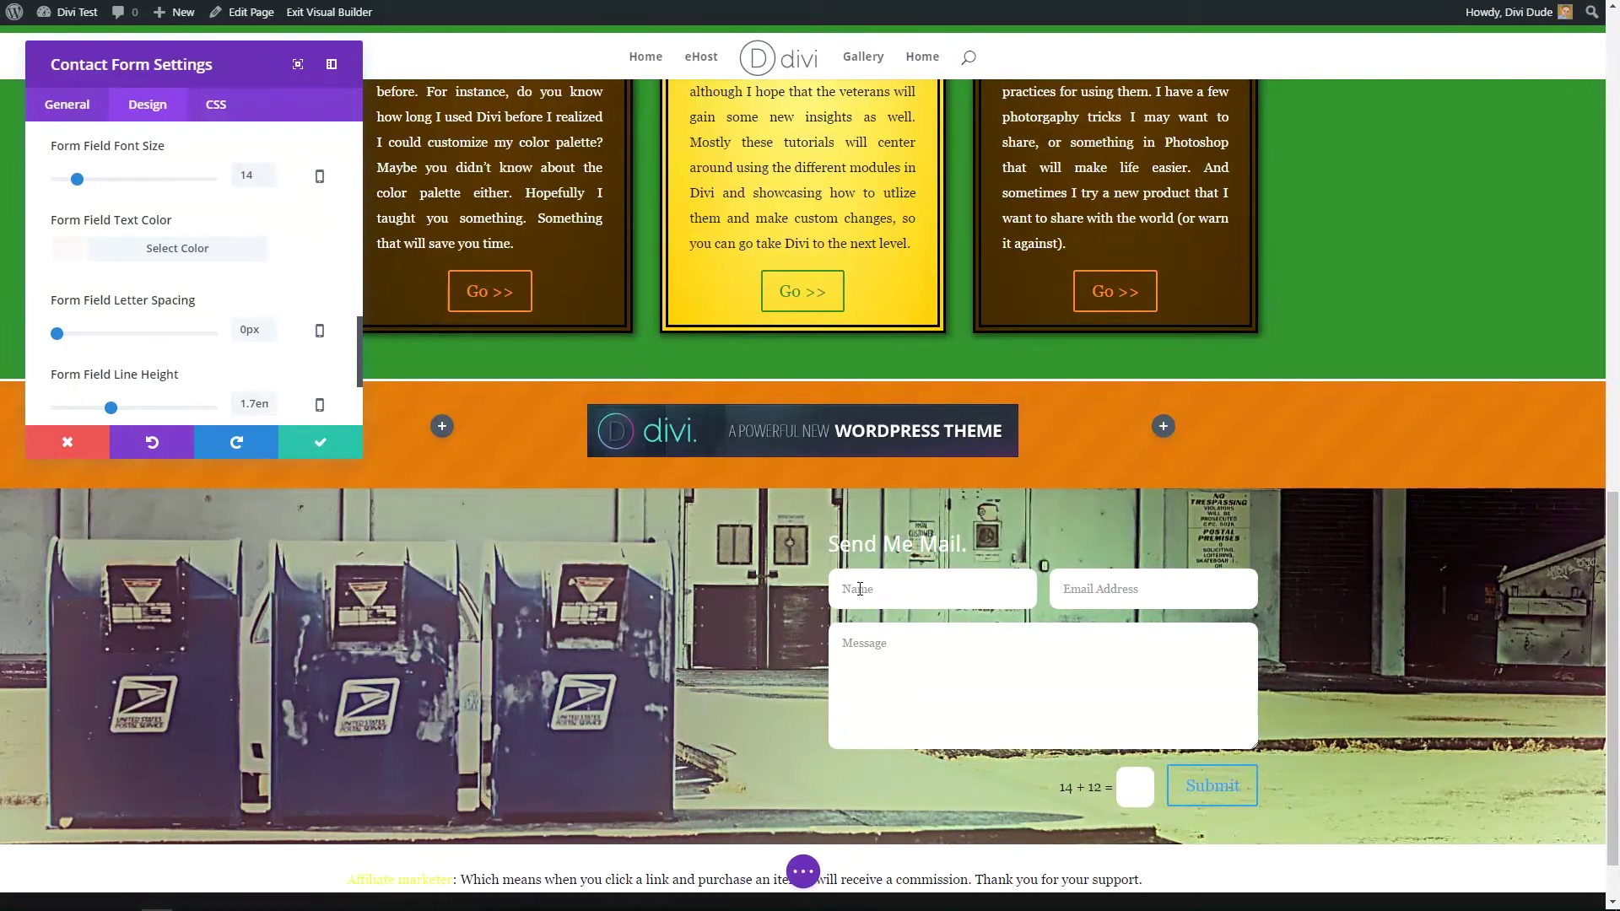
pyautogui.click(181, 250)
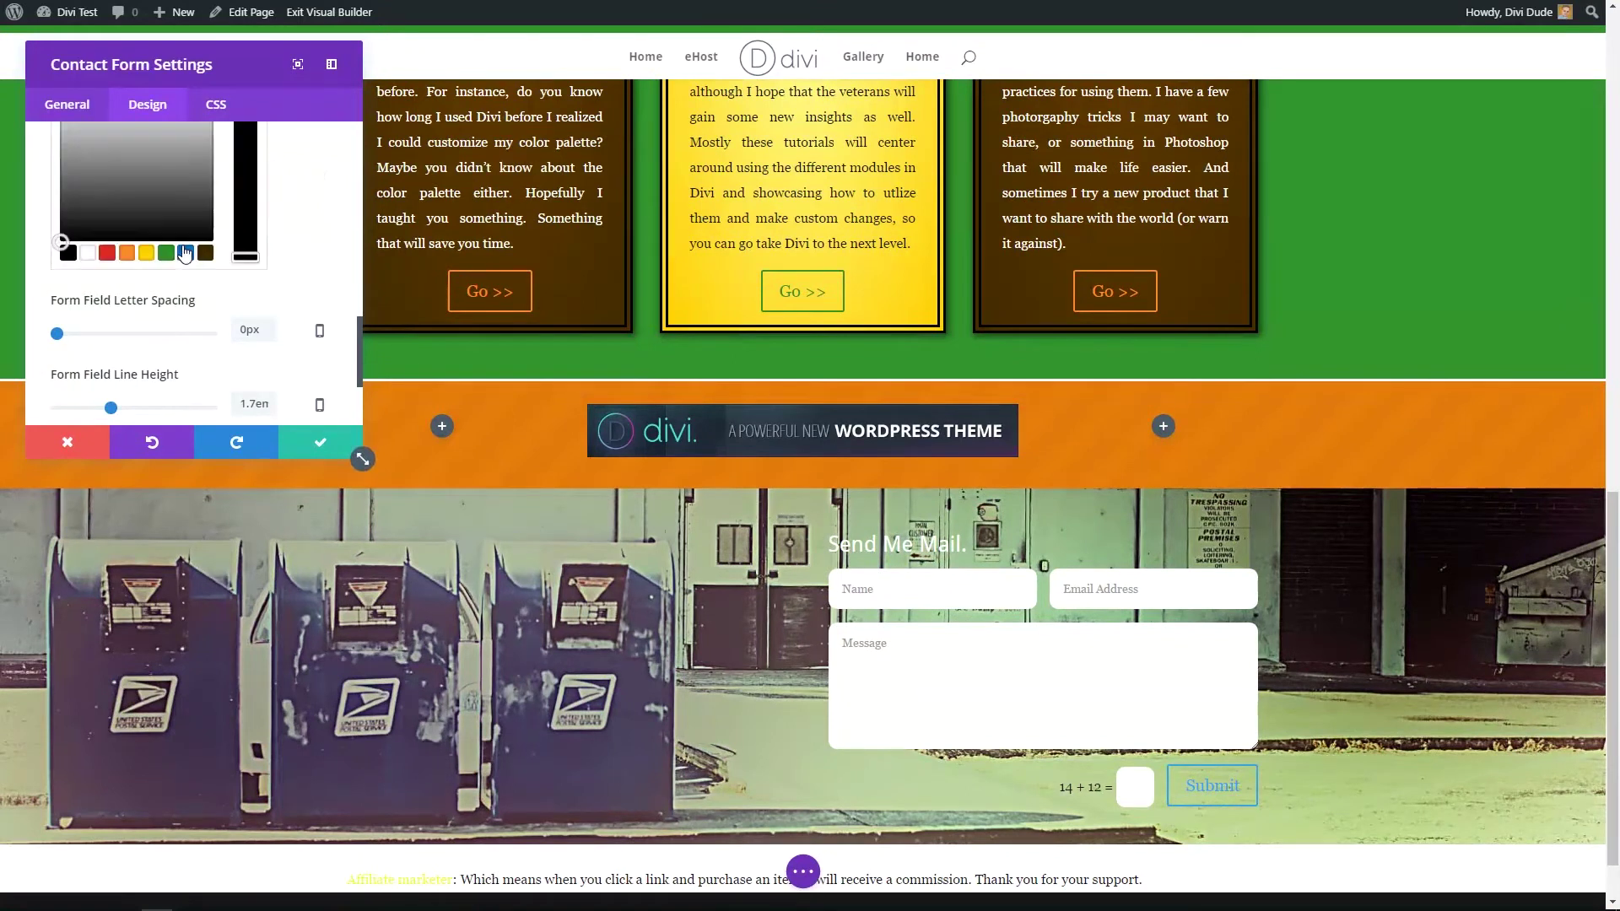
# Step: Make the form field text bold and orange (#fe8727)
pyautogui.click(130, 255)
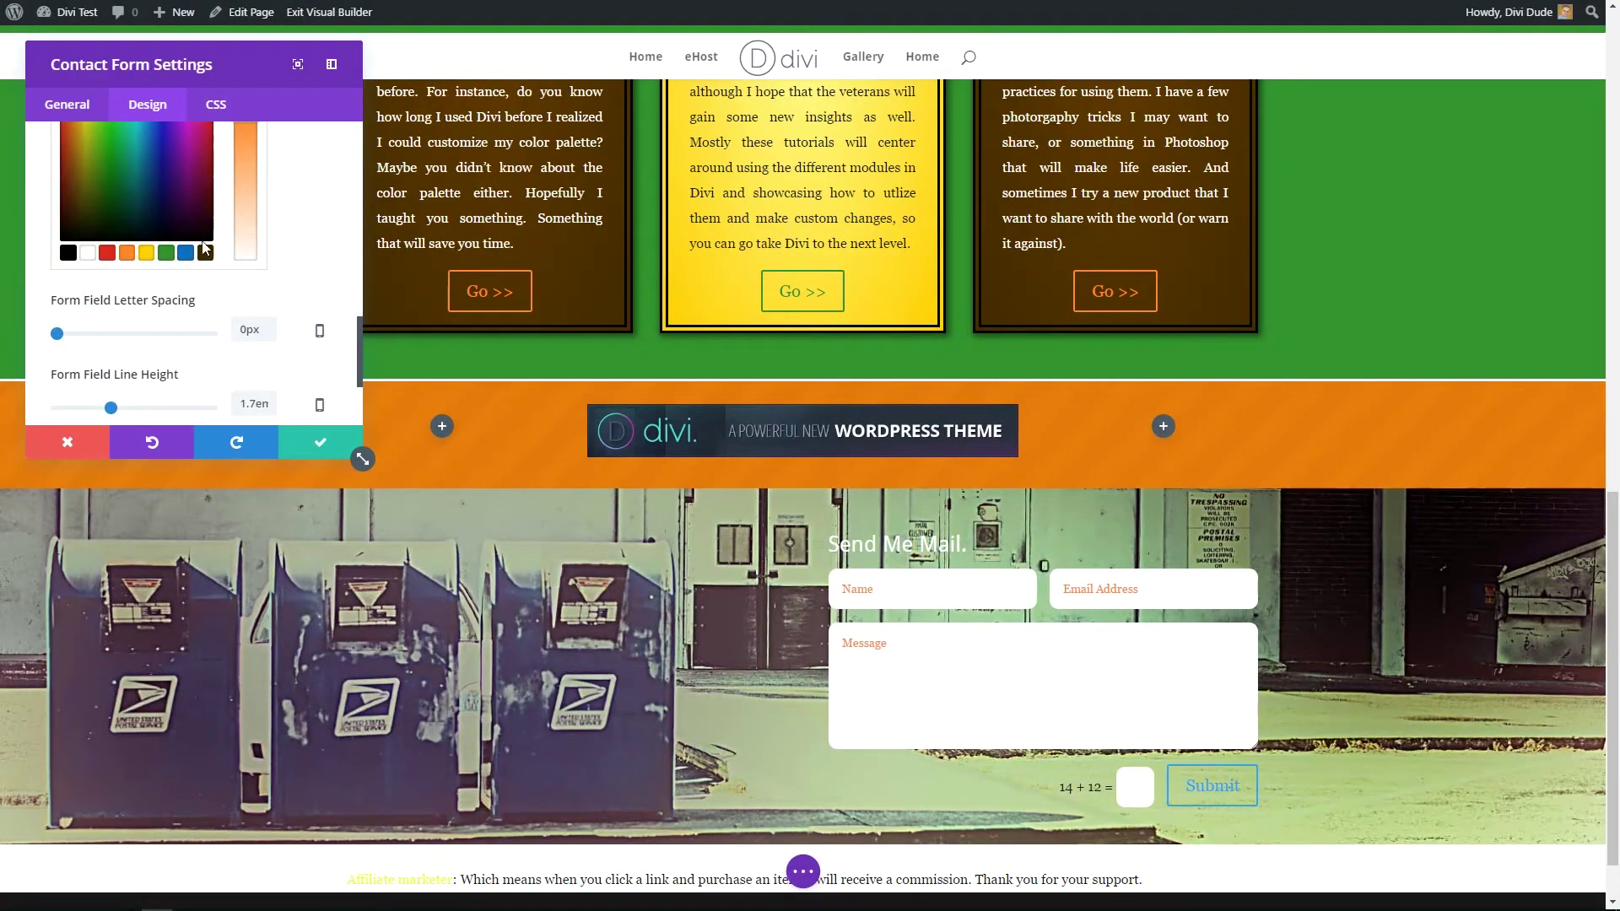
pyautogui.scroll(4, 275, 246)
pyautogui.scroll(3, 270, 244)
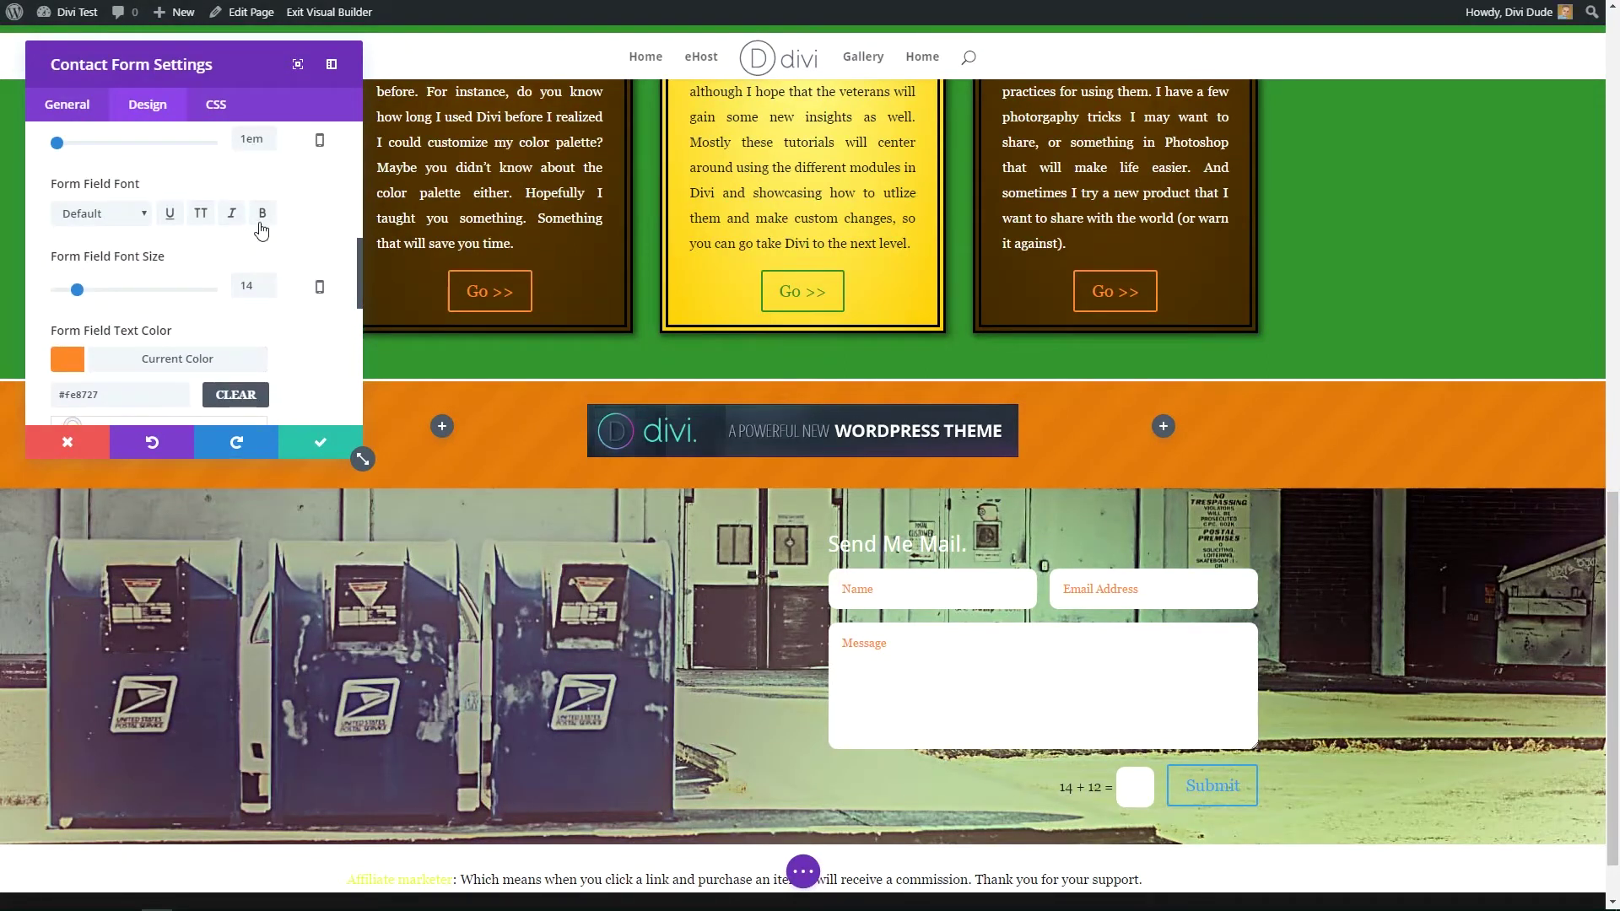
pyautogui.click(263, 215)
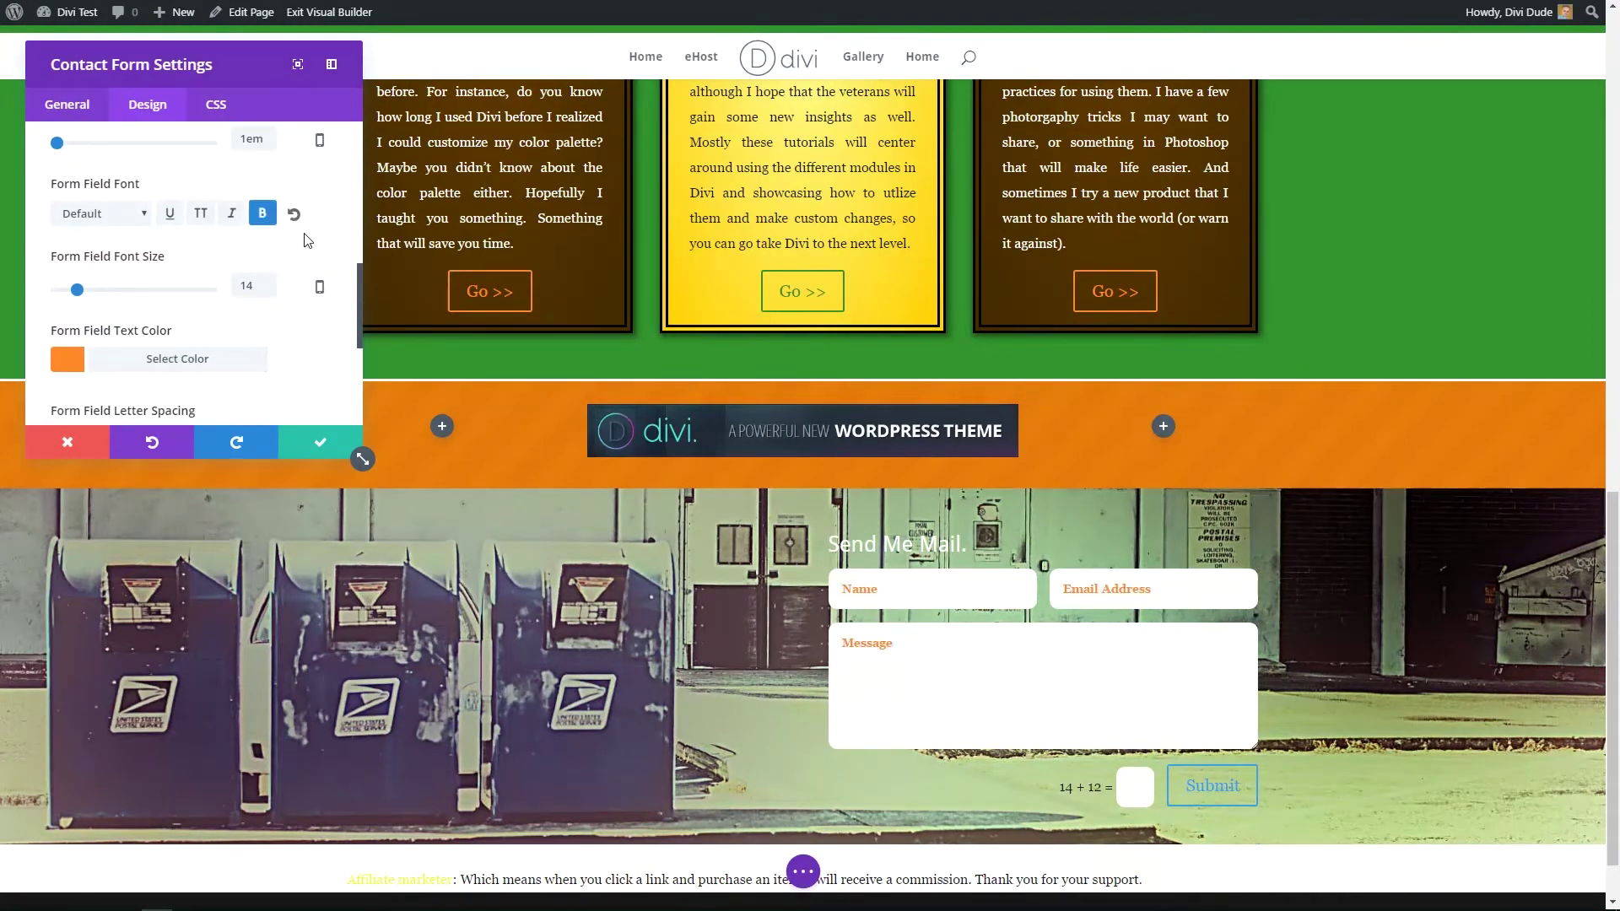
pyautogui.scroll(-3, 306, 240)
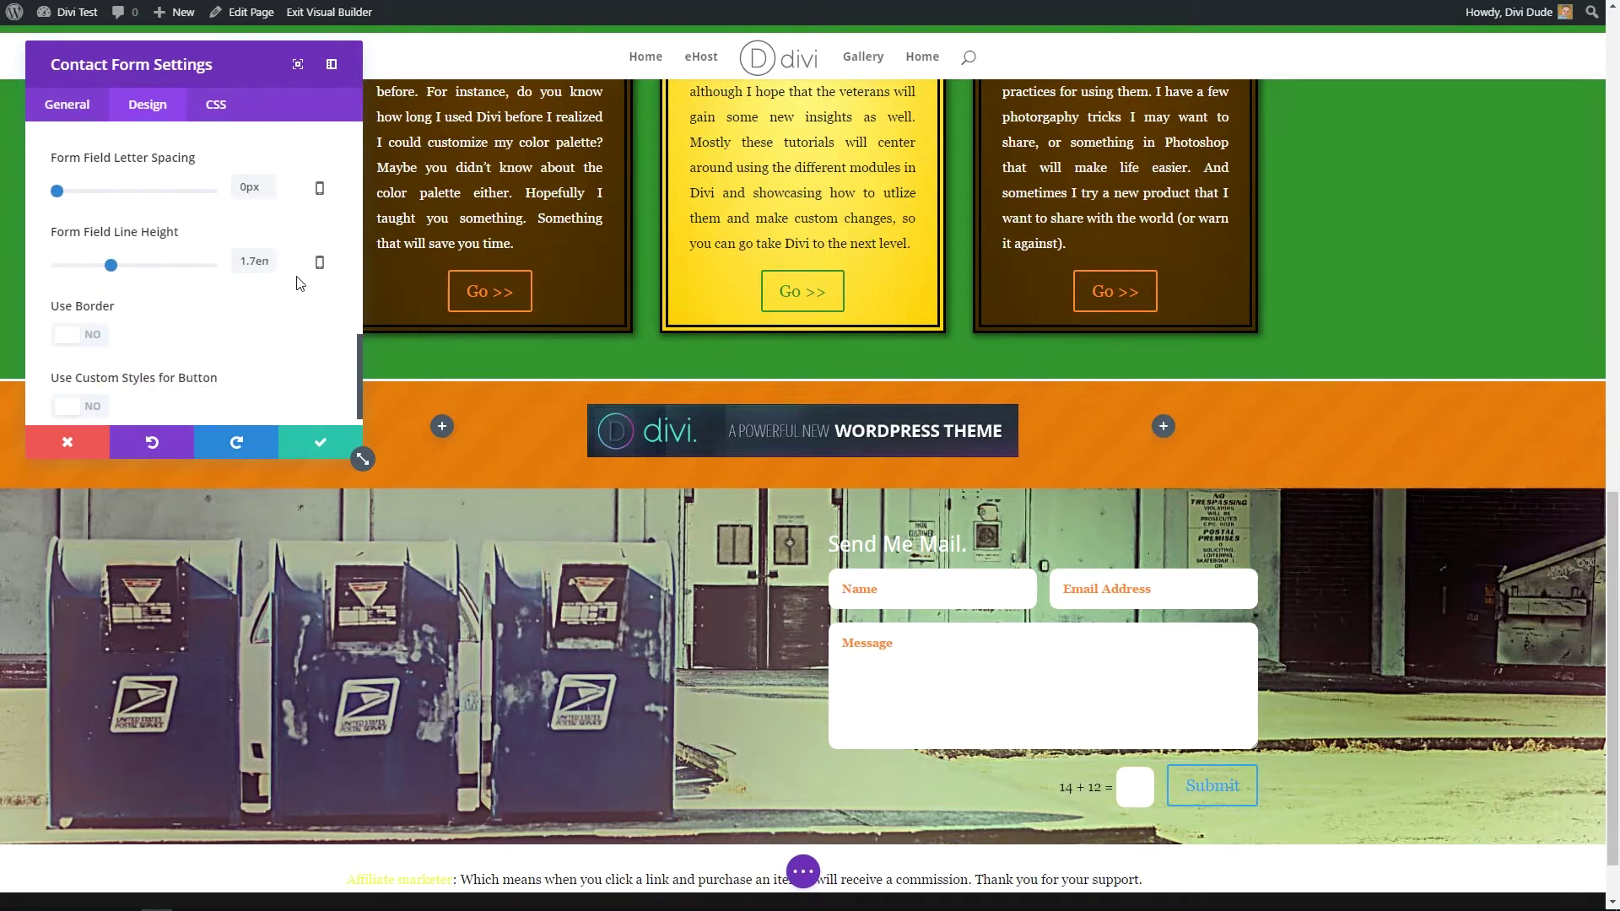
pyautogui.scroll(-1, 296, 283)
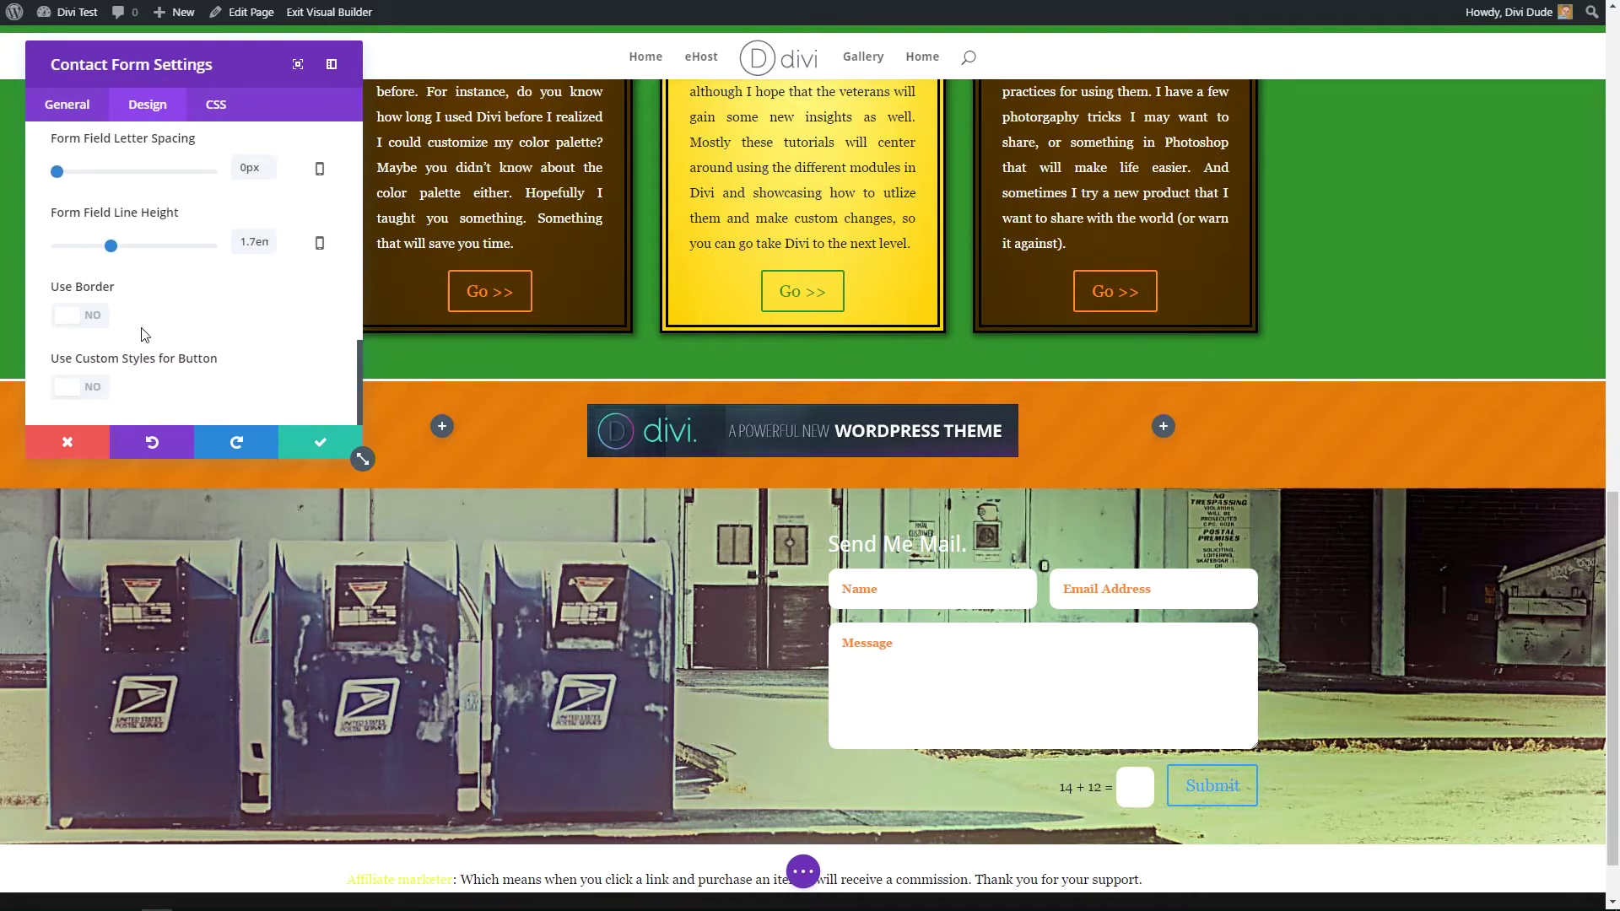
pyautogui.click(97, 326)
# Step: Give the form fields orange borders 7px wide
pyautogui.scroll(-1, 211, 317)
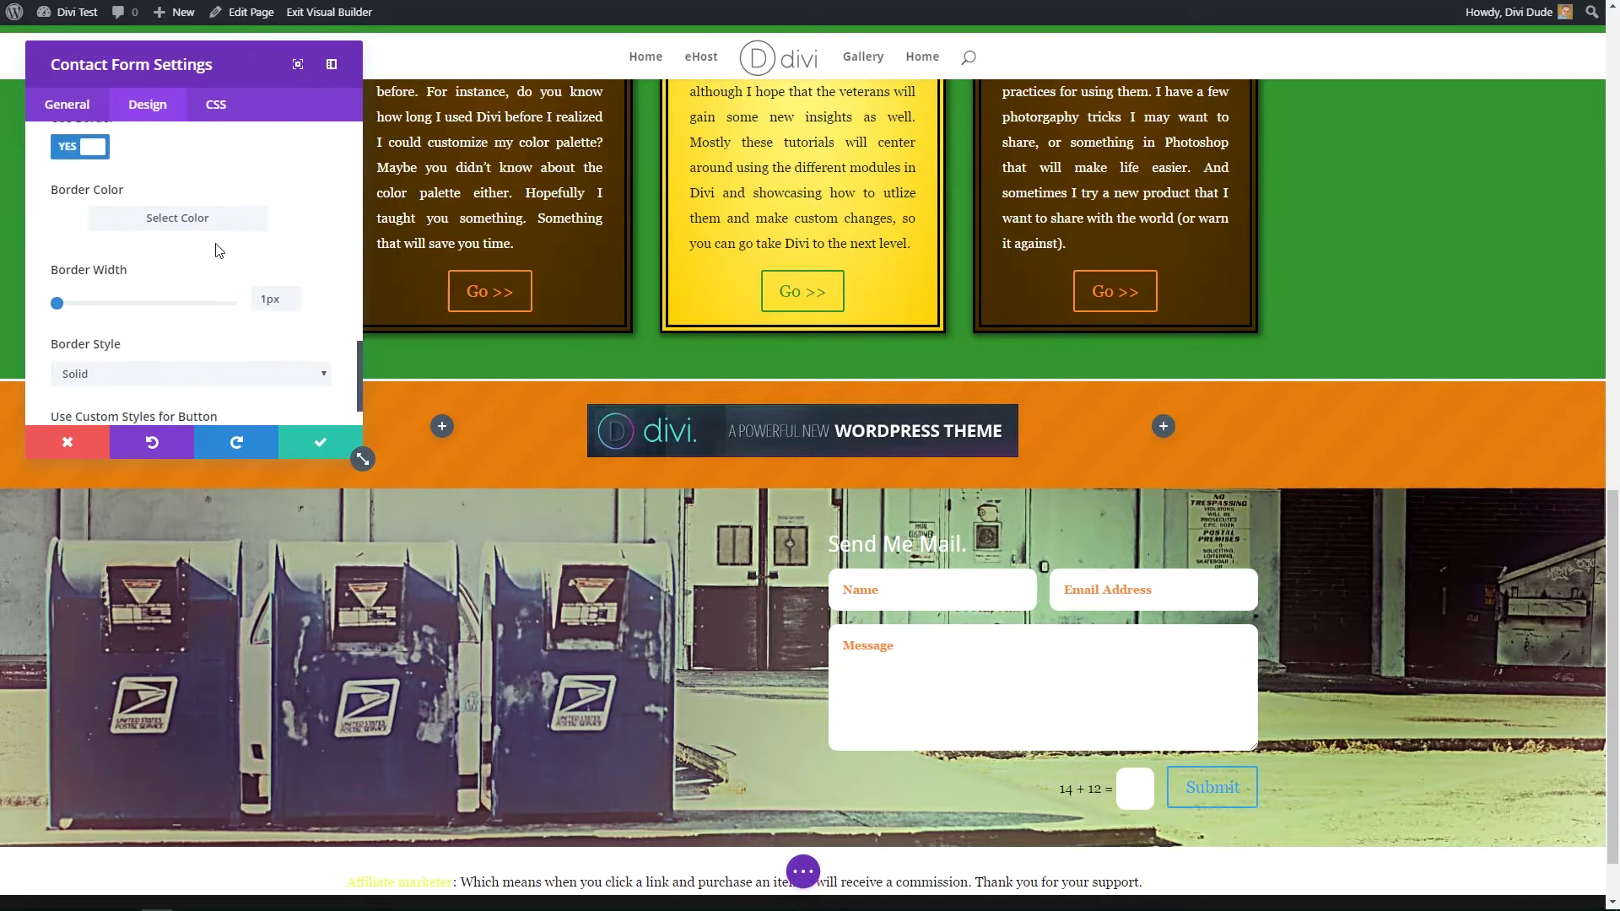
pyautogui.click(216, 221)
pyautogui.scroll(-2, 168, 287)
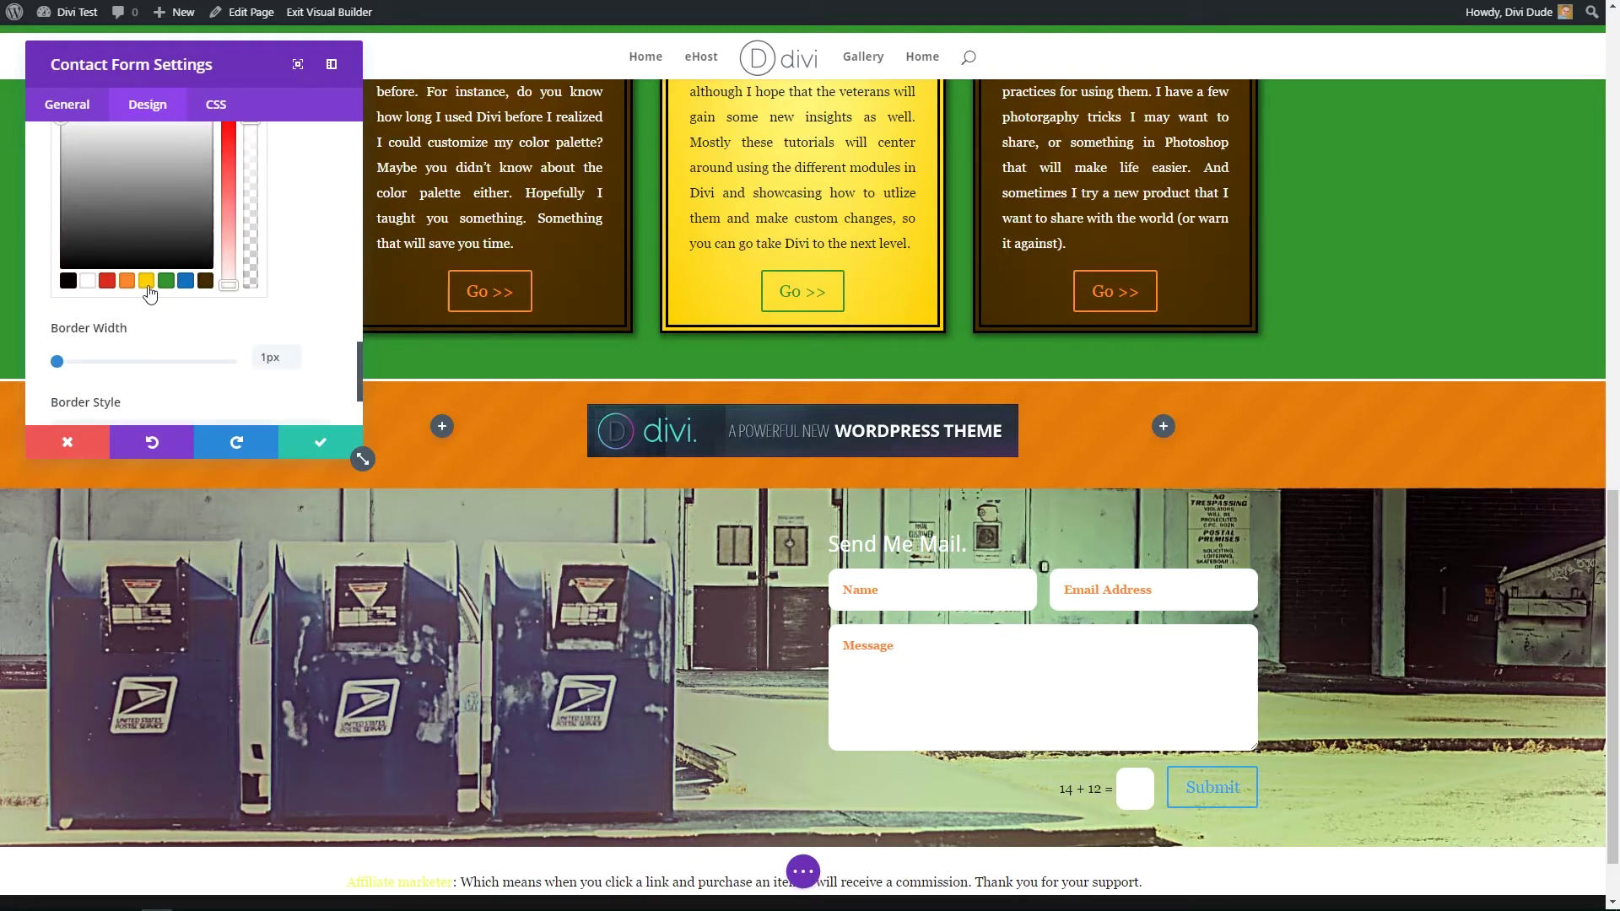
pyautogui.click(128, 284)
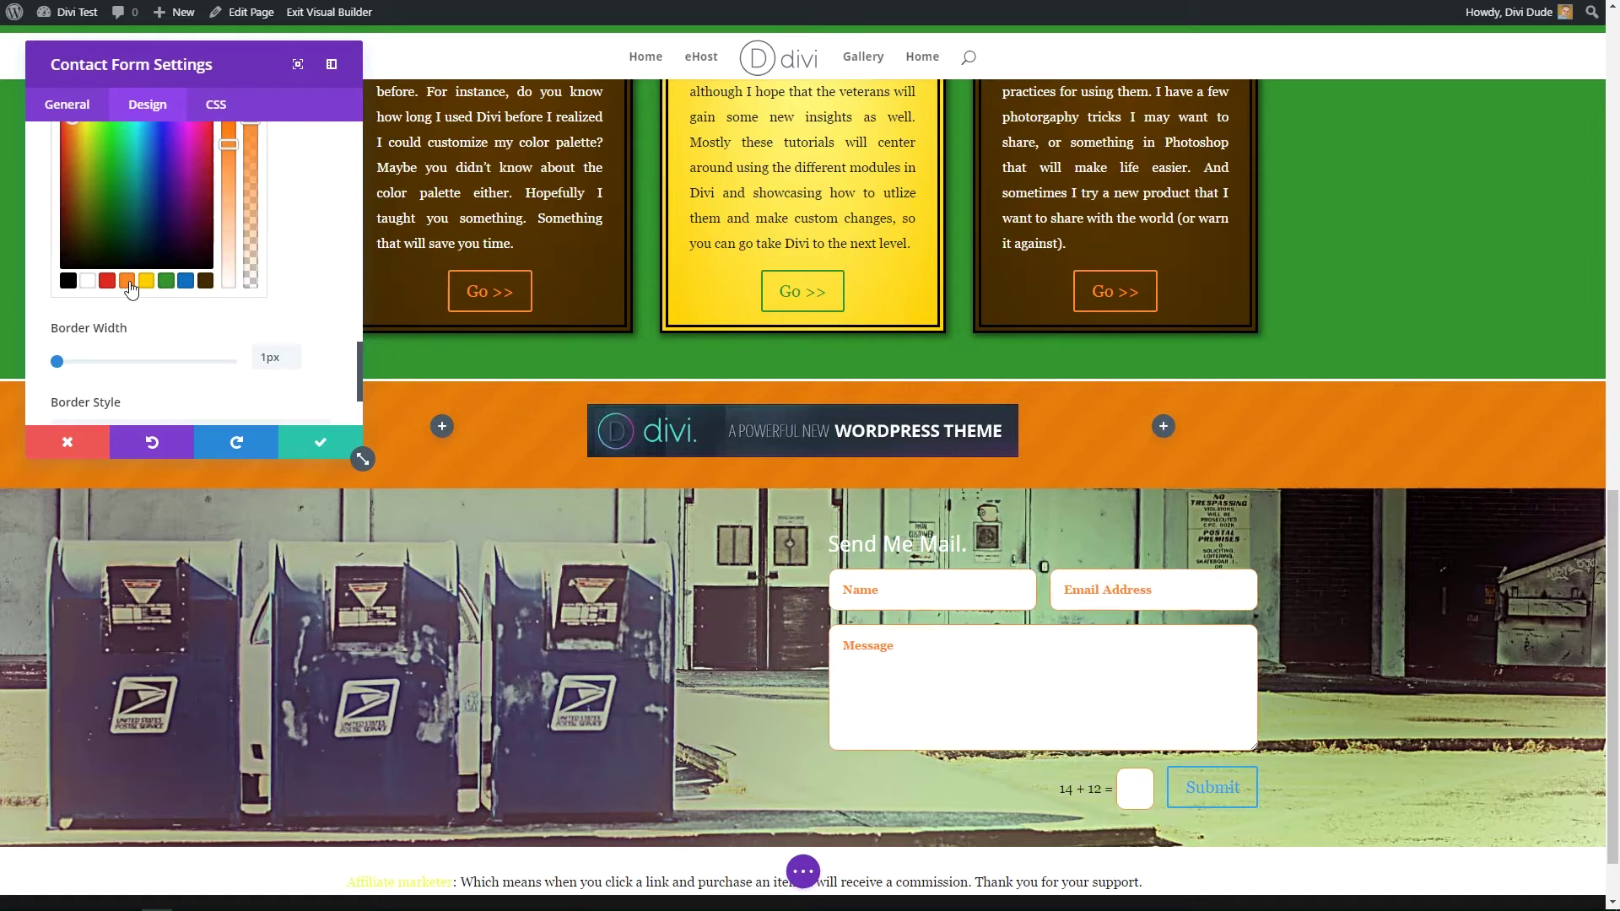
pyautogui.scroll(-1, 279, 294)
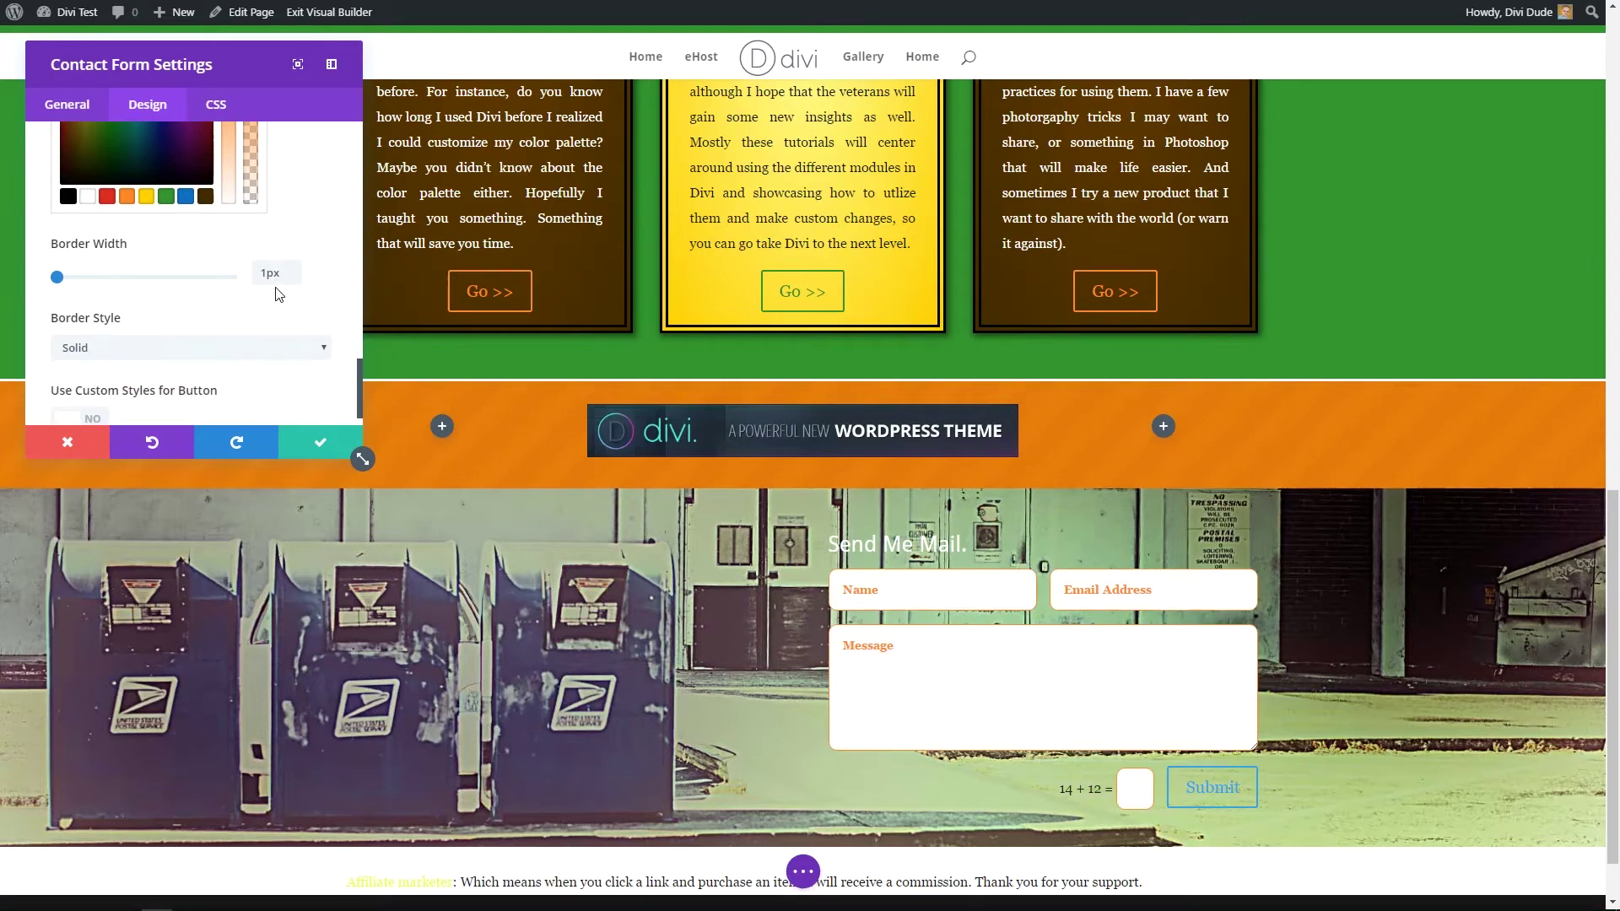
pyautogui.scroll(-1, 311, 277)
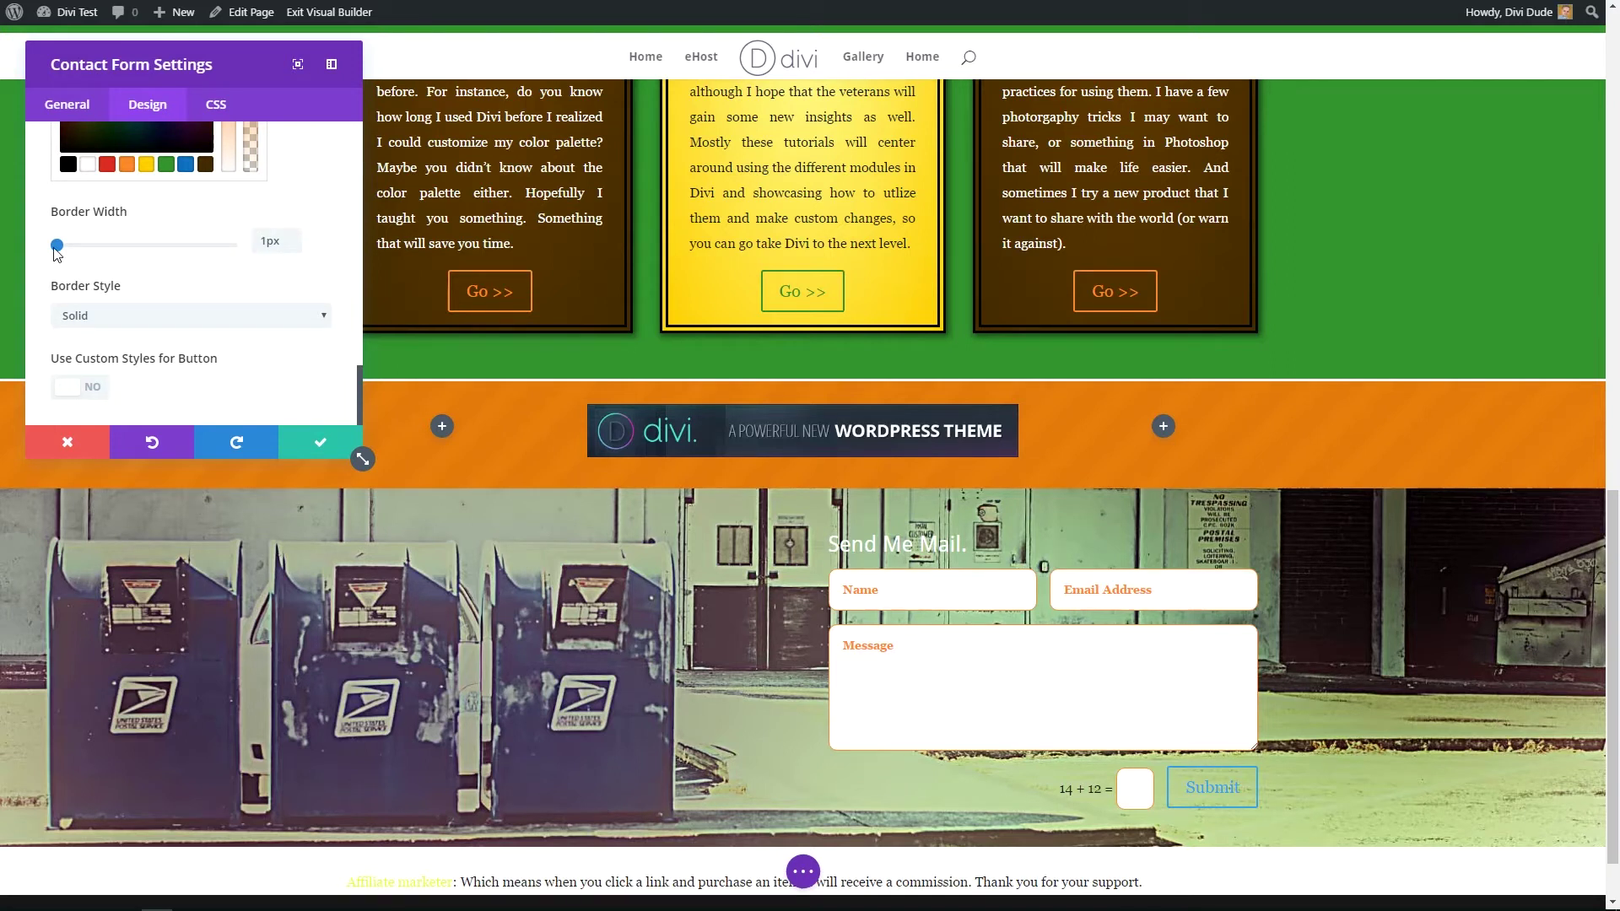
pyautogui.moveTo(57, 246)
pyautogui.mouseDown()
pyautogui.moveTo(89, 245)
pyautogui.moveTo(67, 246)
pyautogui.mouseUp()
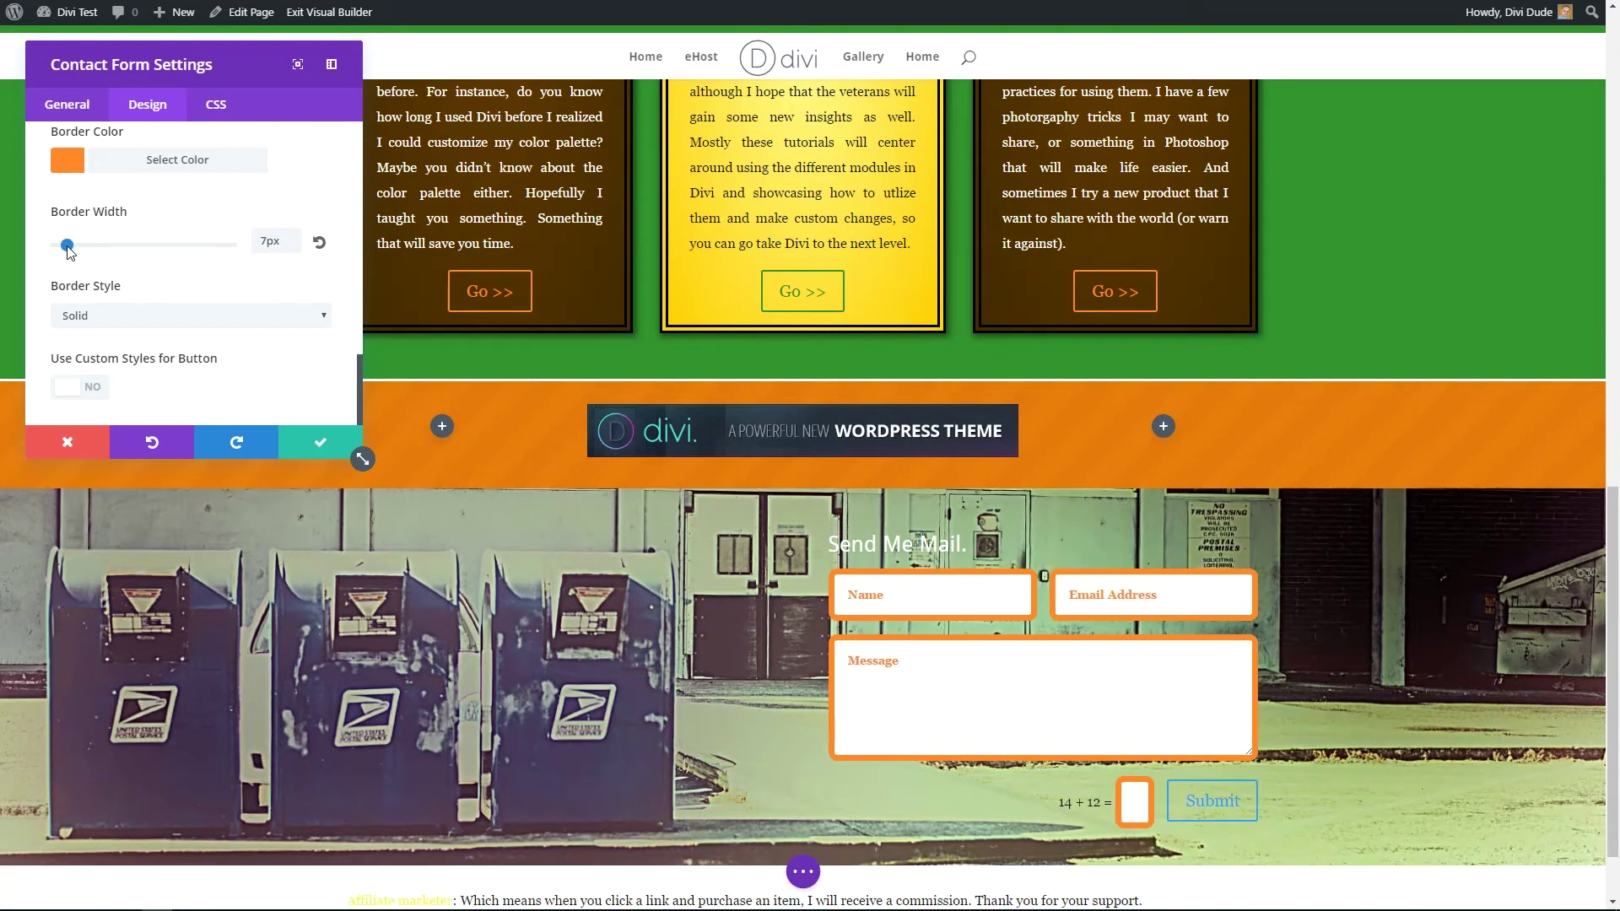
# Step: Try dotted, dashed, groove, ridge, inset and outset border styles on the fields
pyautogui.click(261, 324)
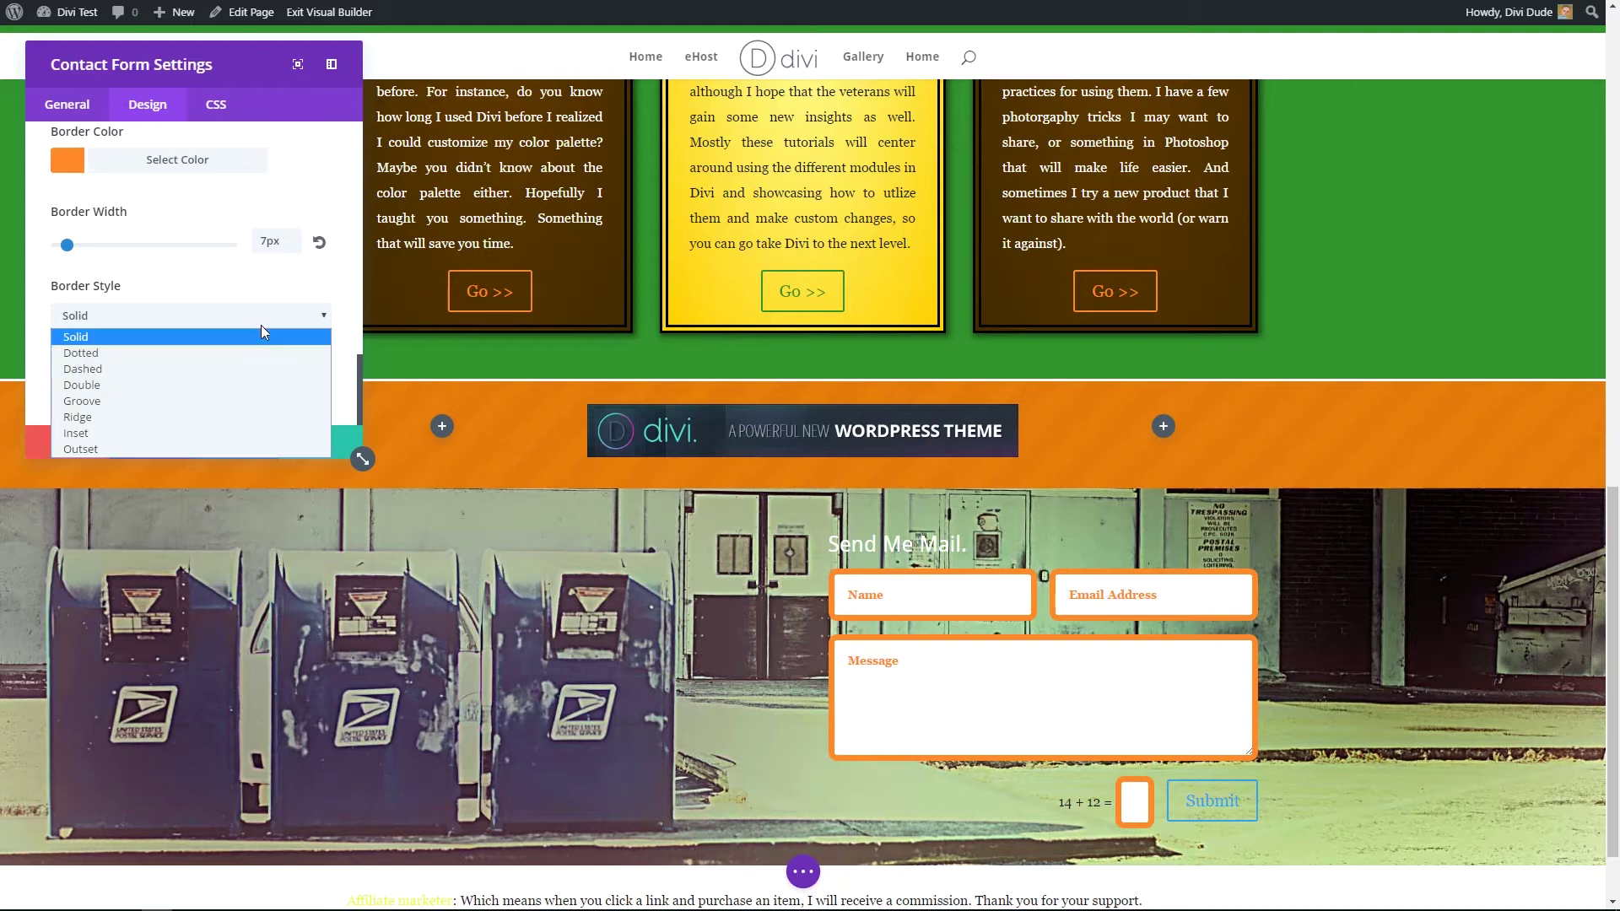
pyautogui.click(246, 353)
pyautogui.click(258, 325)
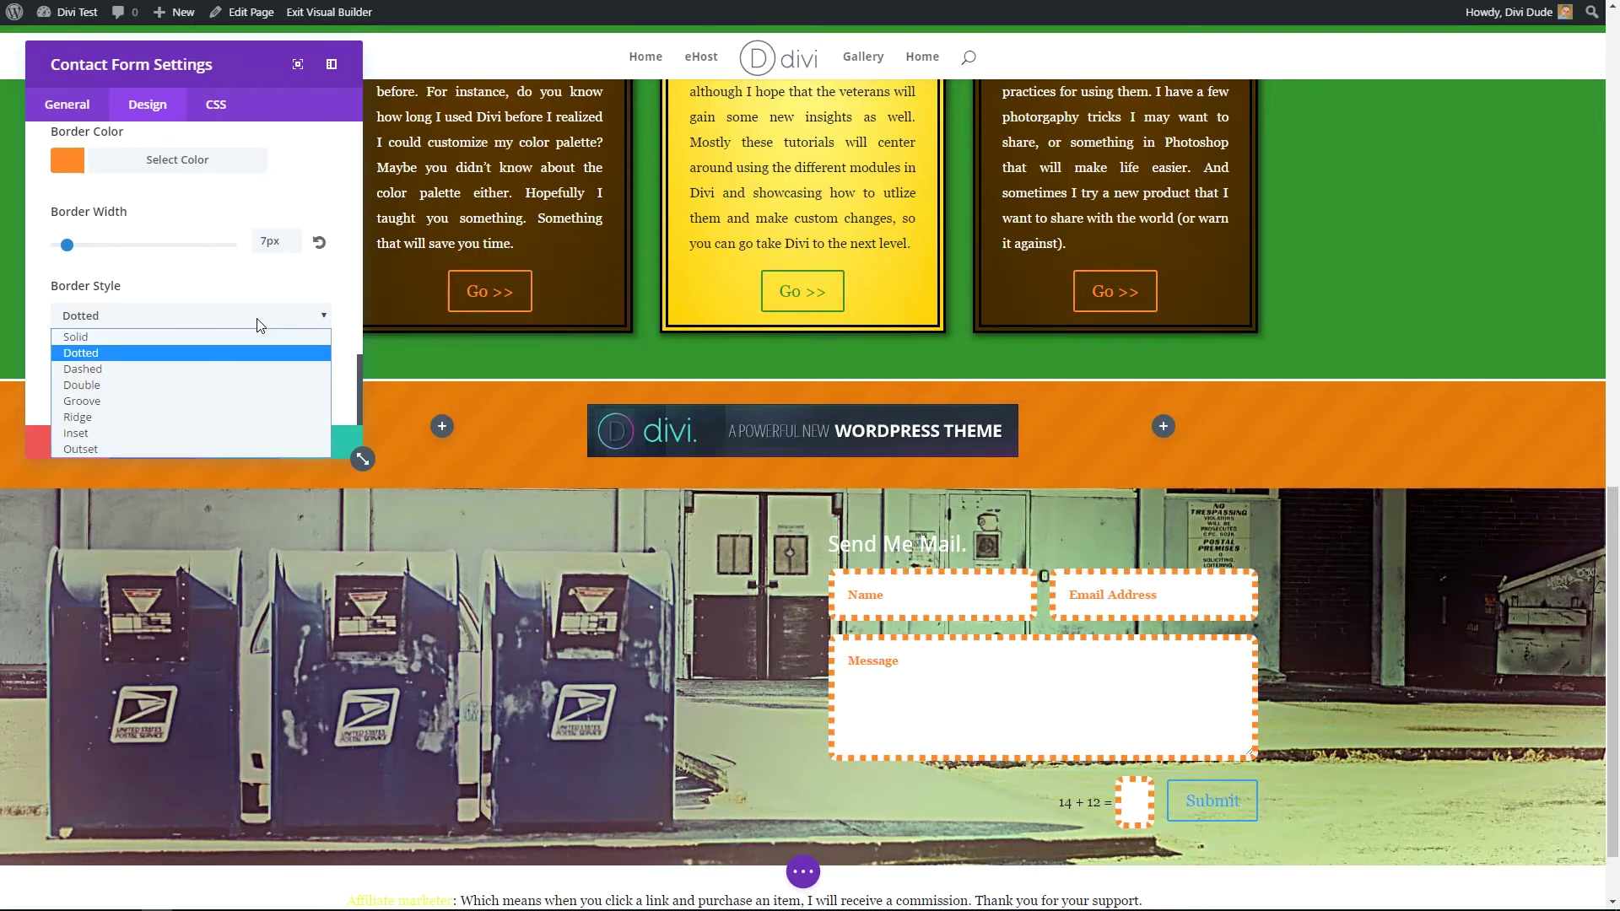
pyautogui.click(245, 371)
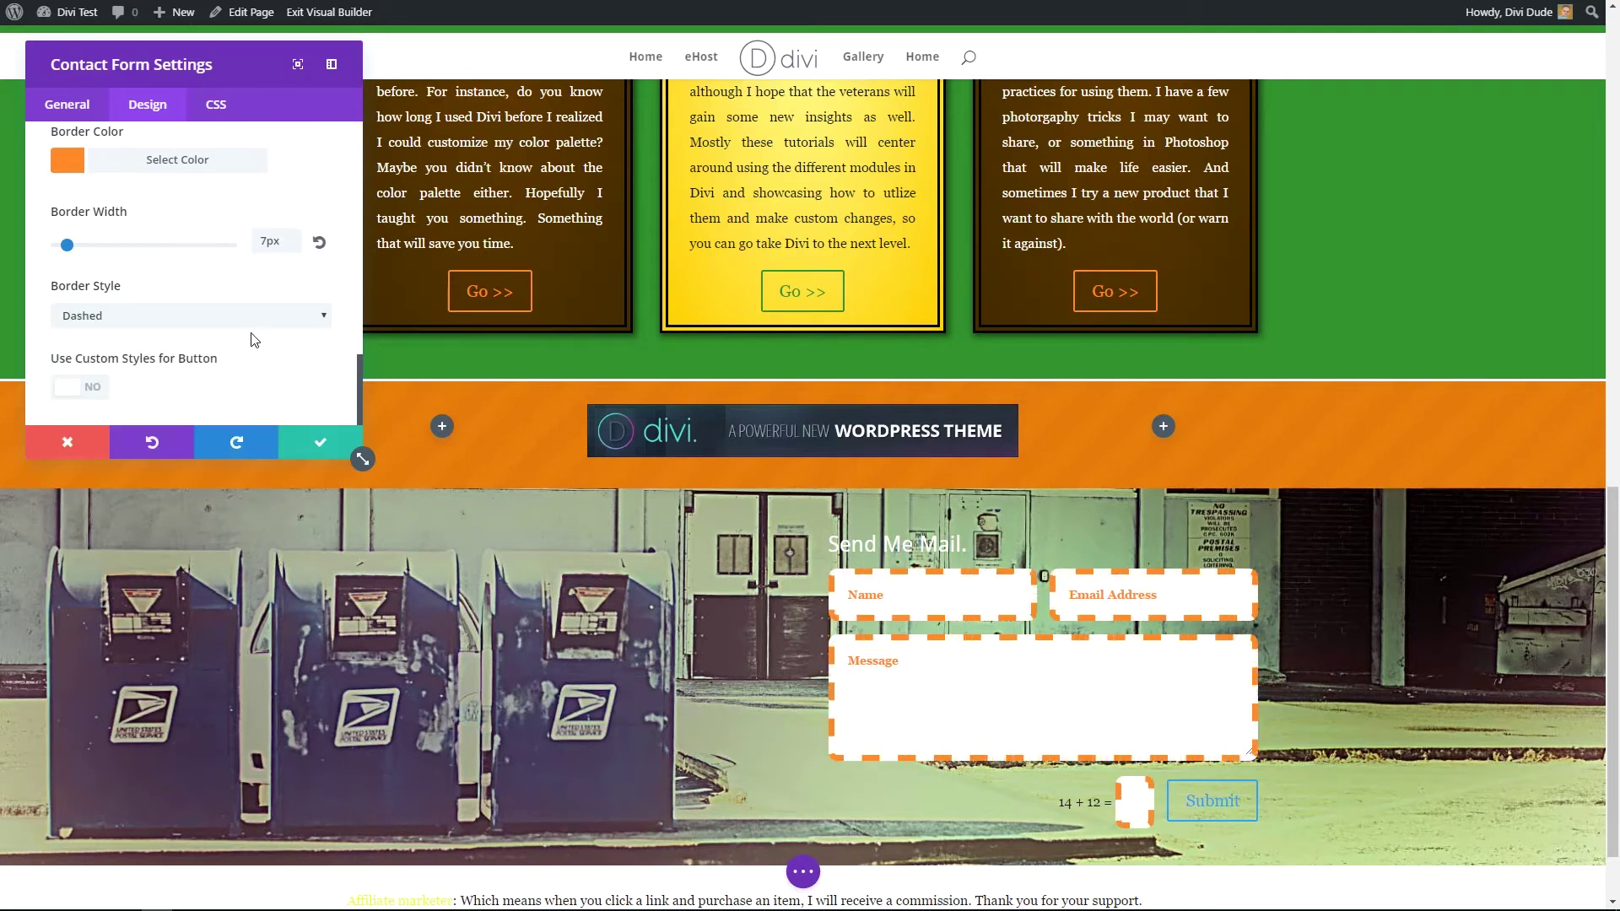
pyautogui.click(257, 325)
pyautogui.click(229, 383)
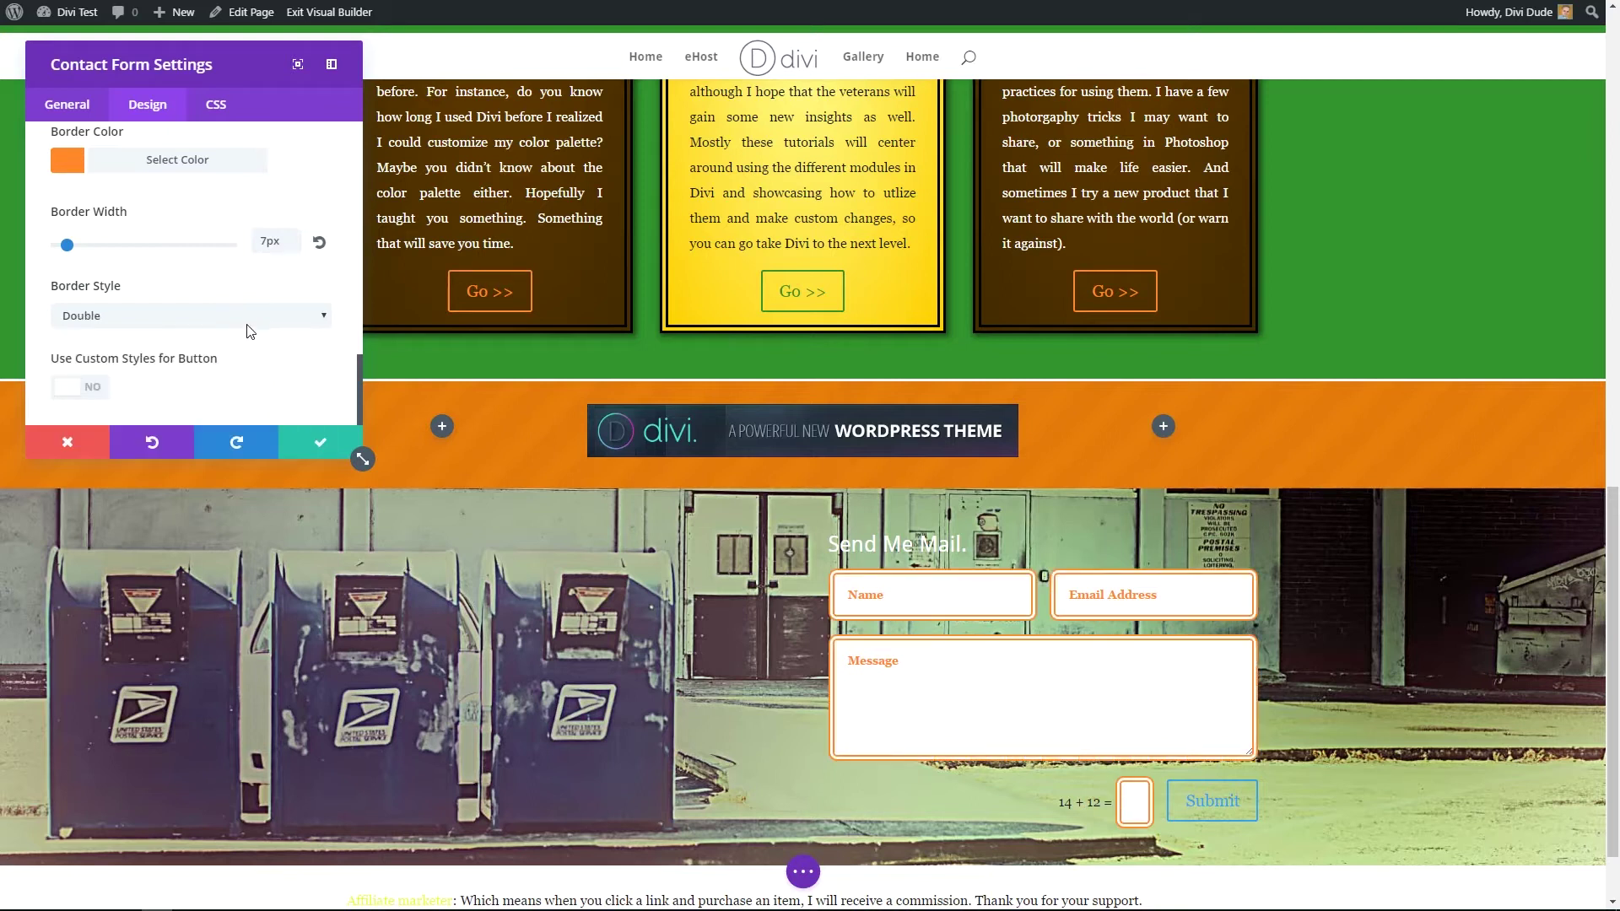
pyautogui.click(252, 330)
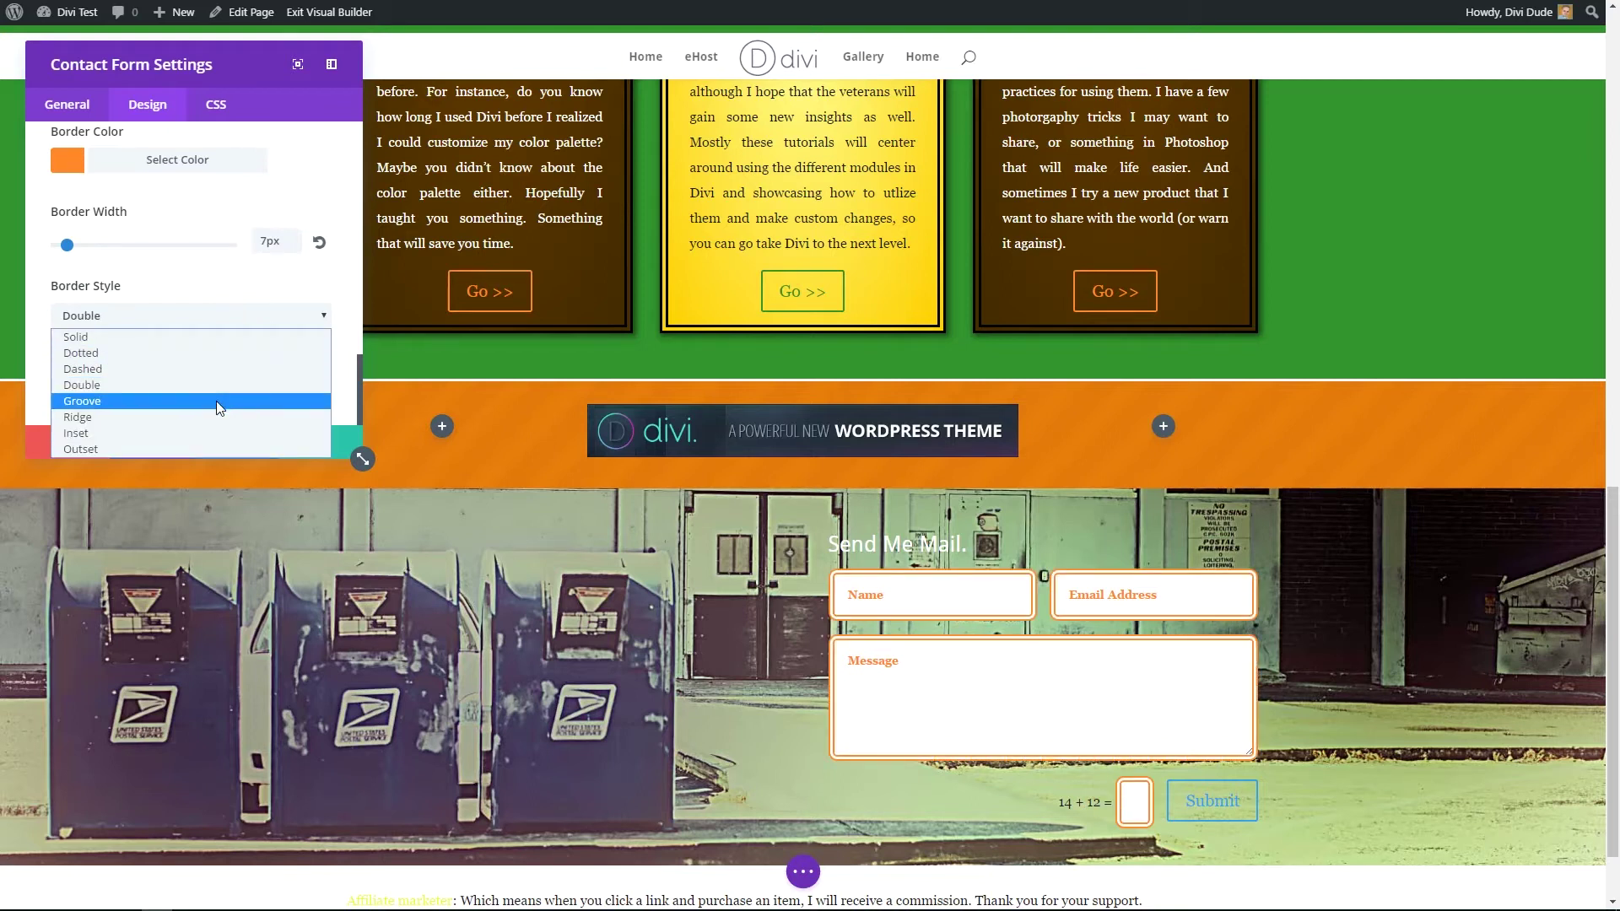
pyautogui.click(216, 401)
pyautogui.click(247, 318)
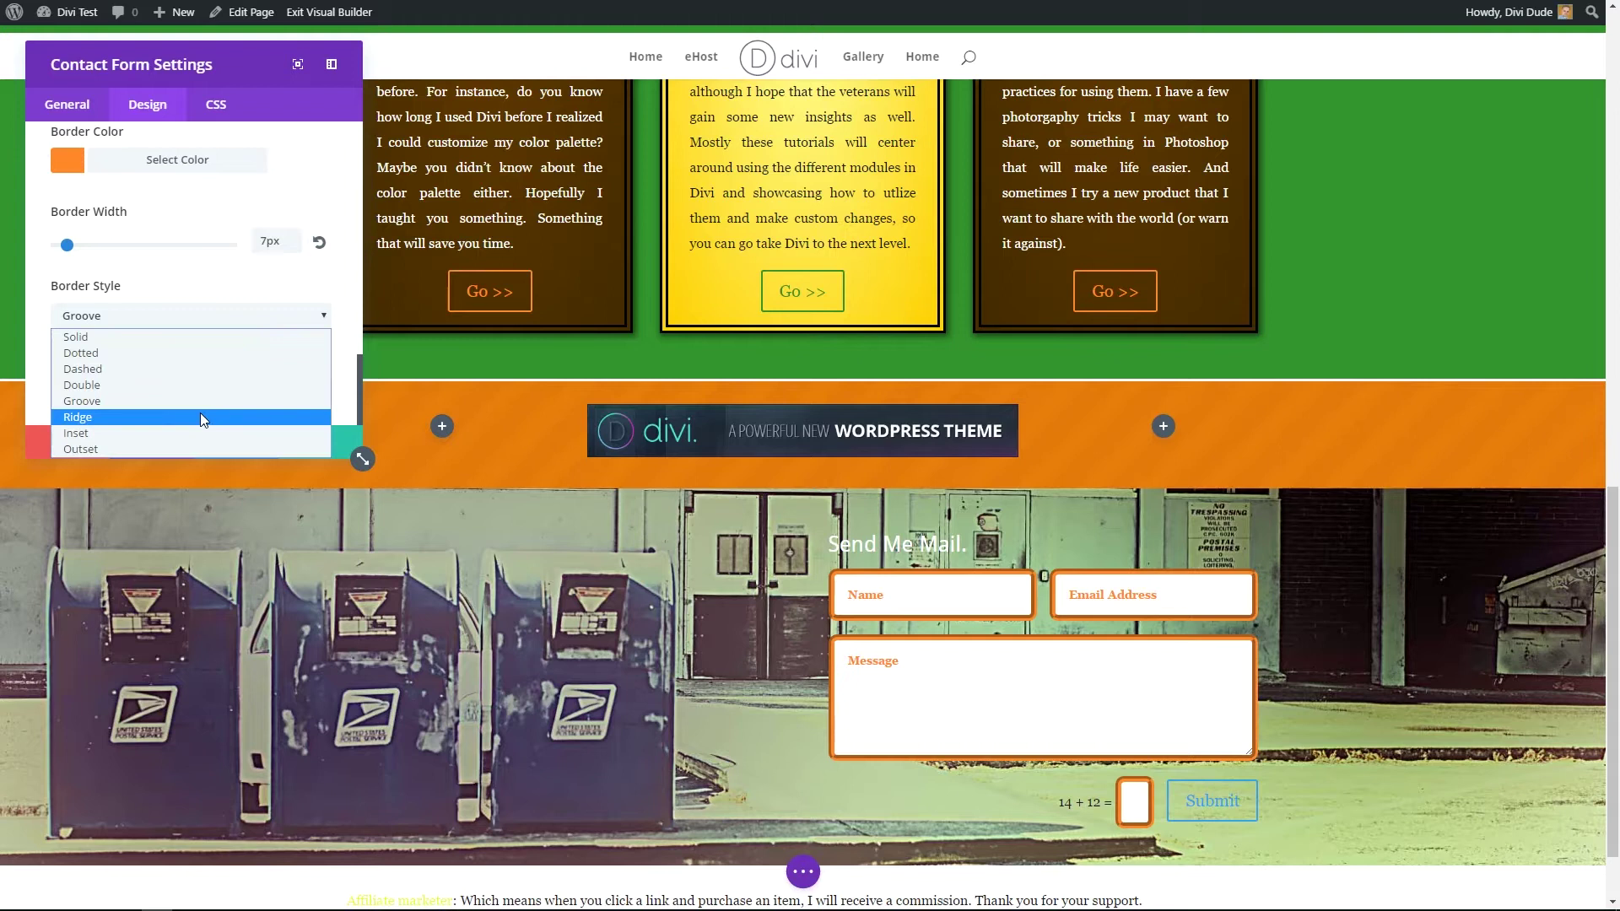
pyautogui.click(200, 412)
pyautogui.click(239, 319)
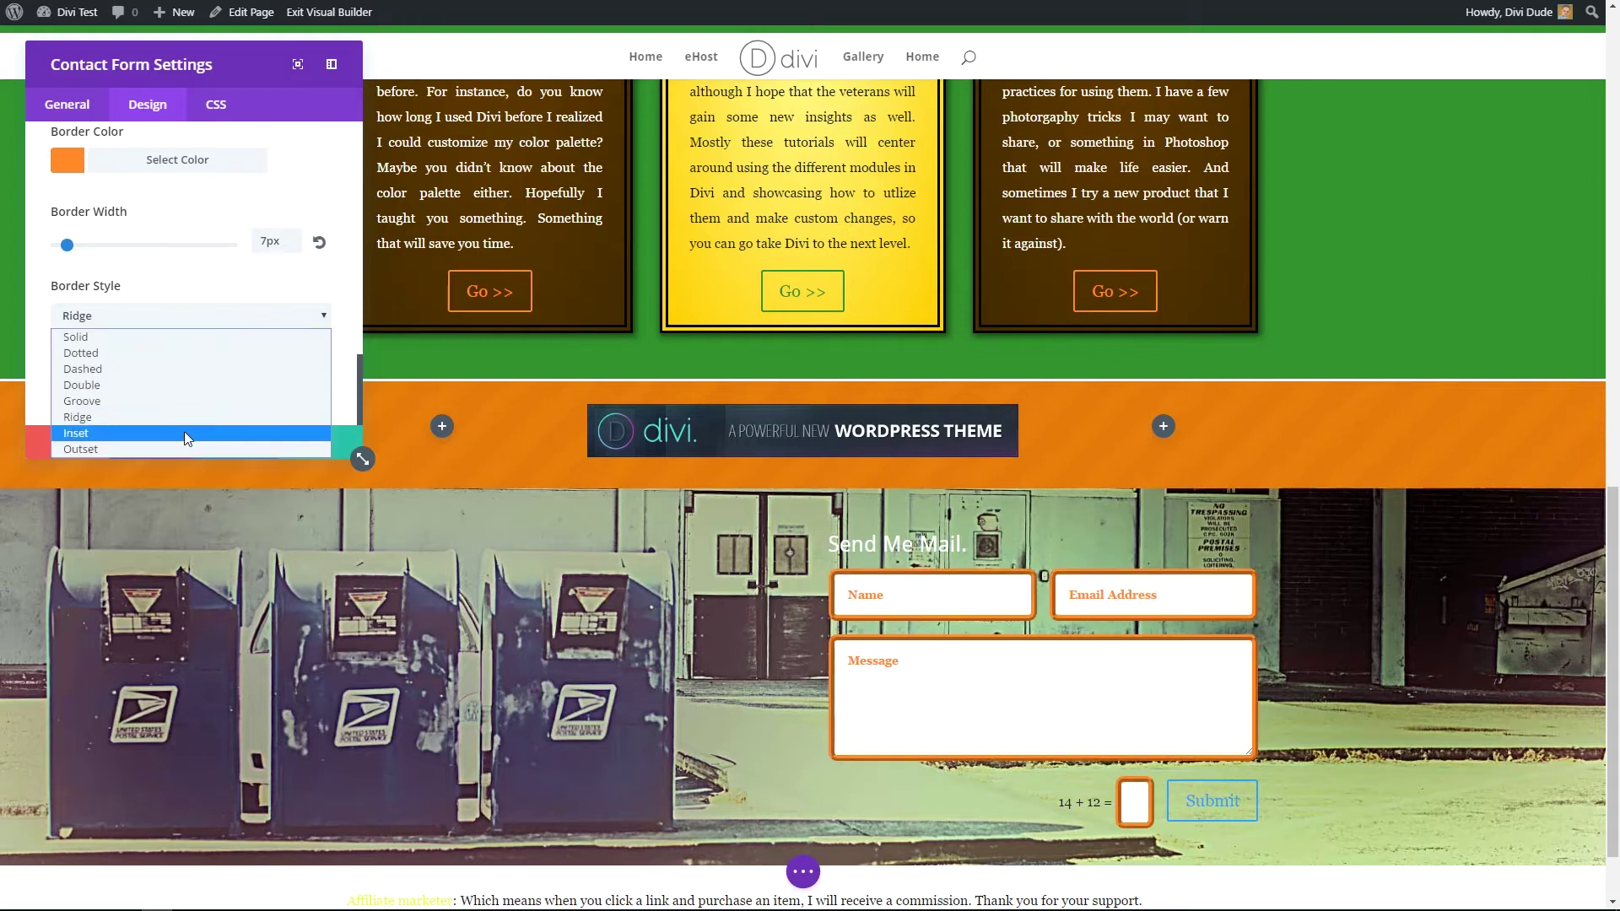
pyautogui.click(184, 432)
pyautogui.click(239, 319)
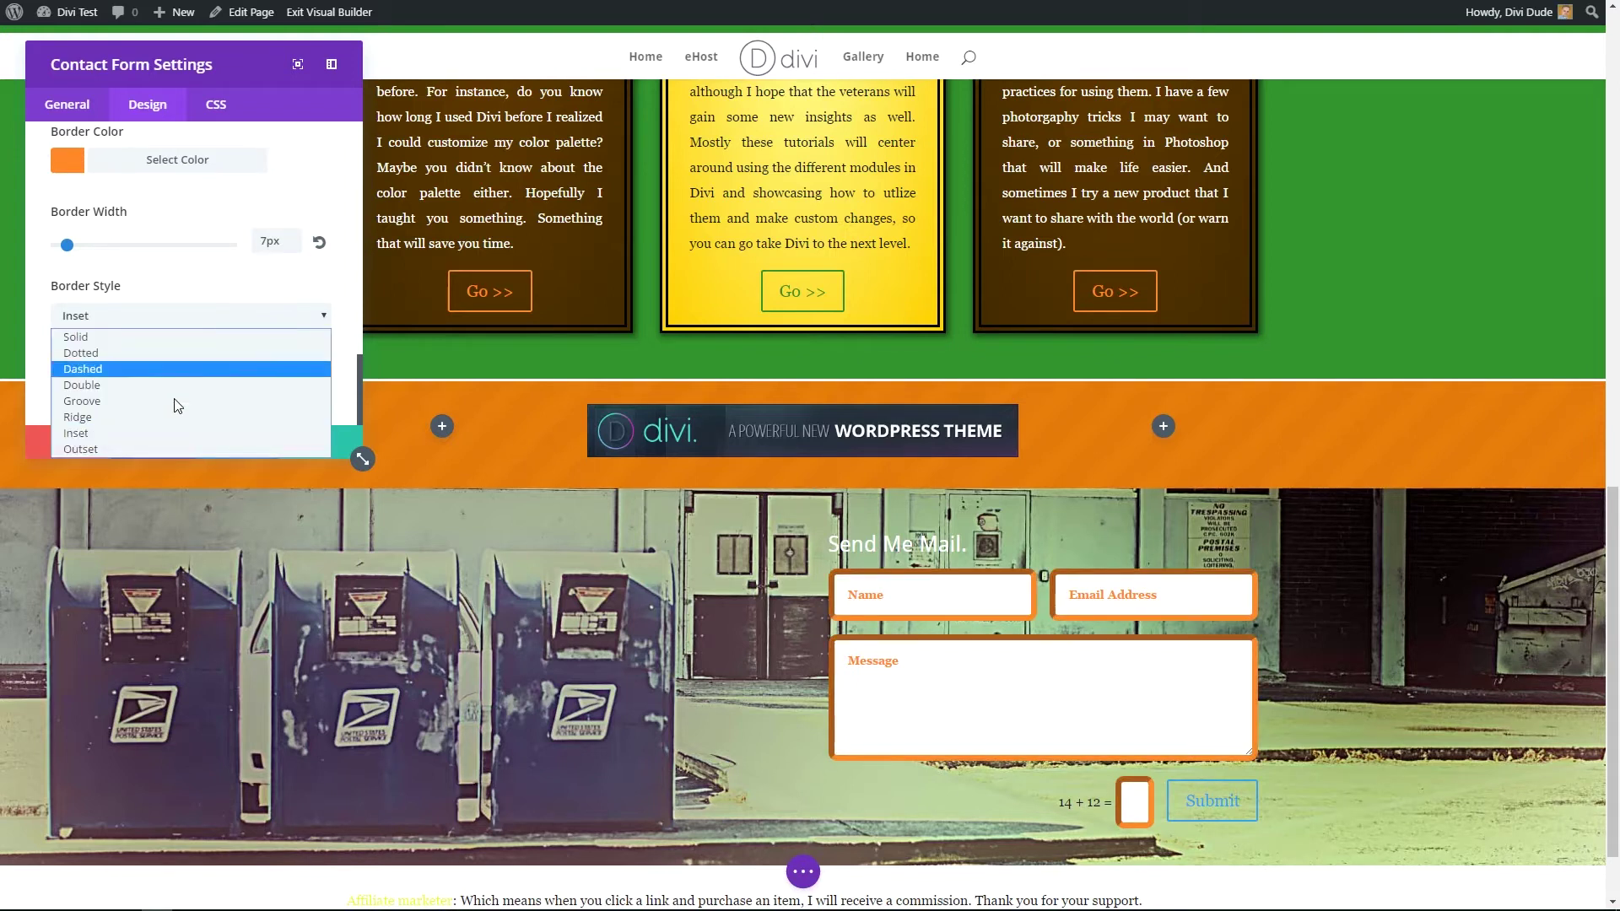
pyautogui.click(168, 452)
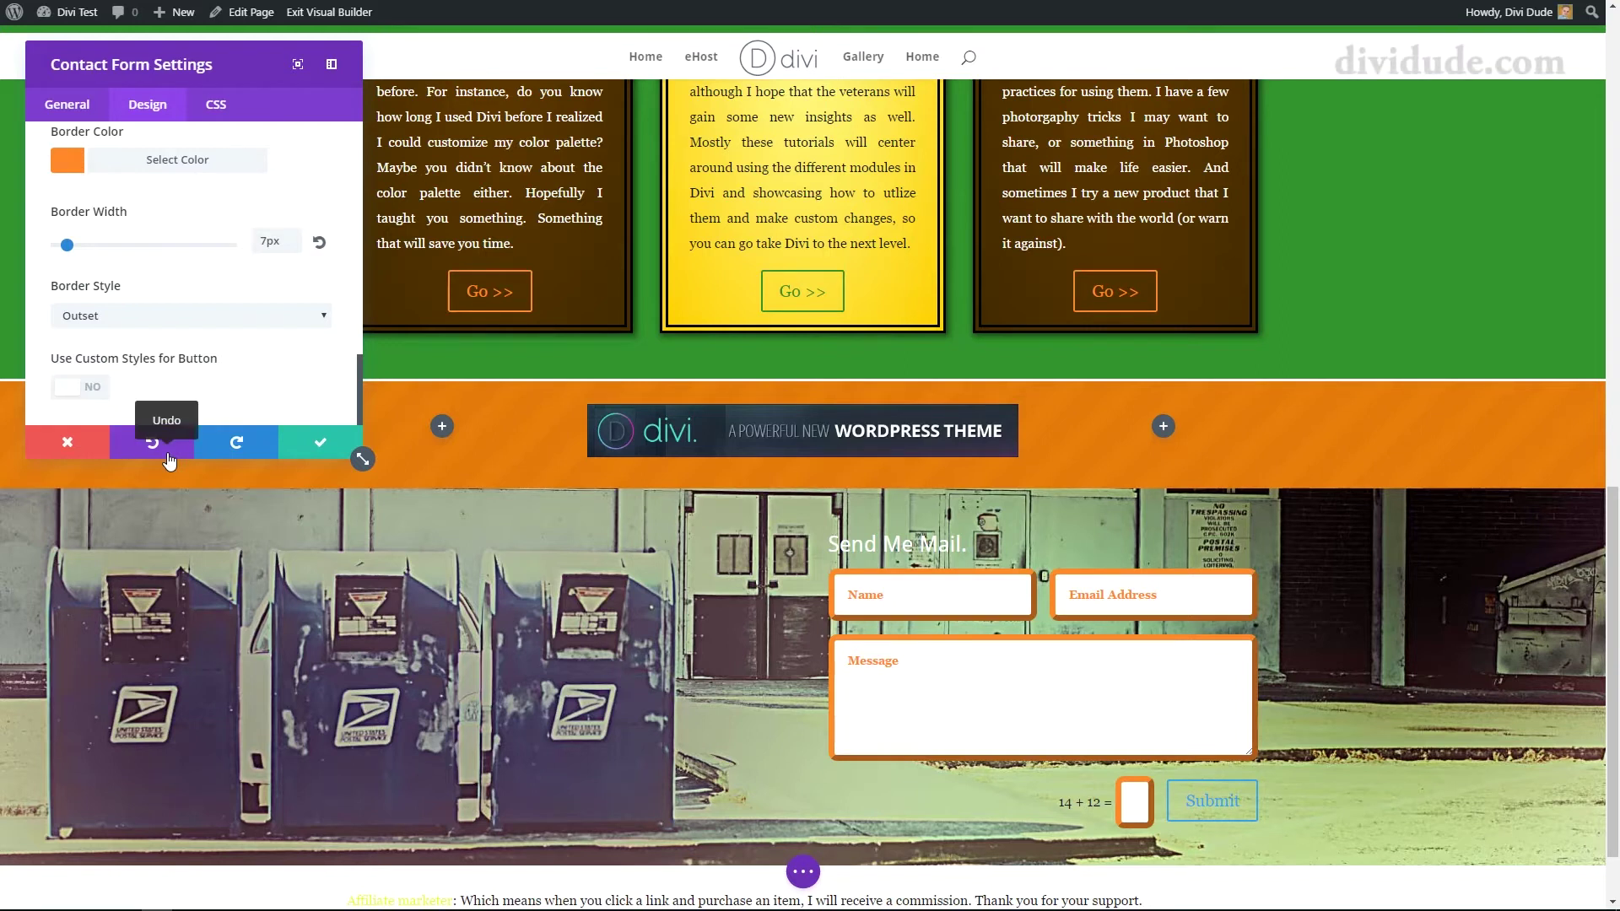
# Step: Settle on a dashed border style and thin the field borders to 2px
pyautogui.click(181, 318)
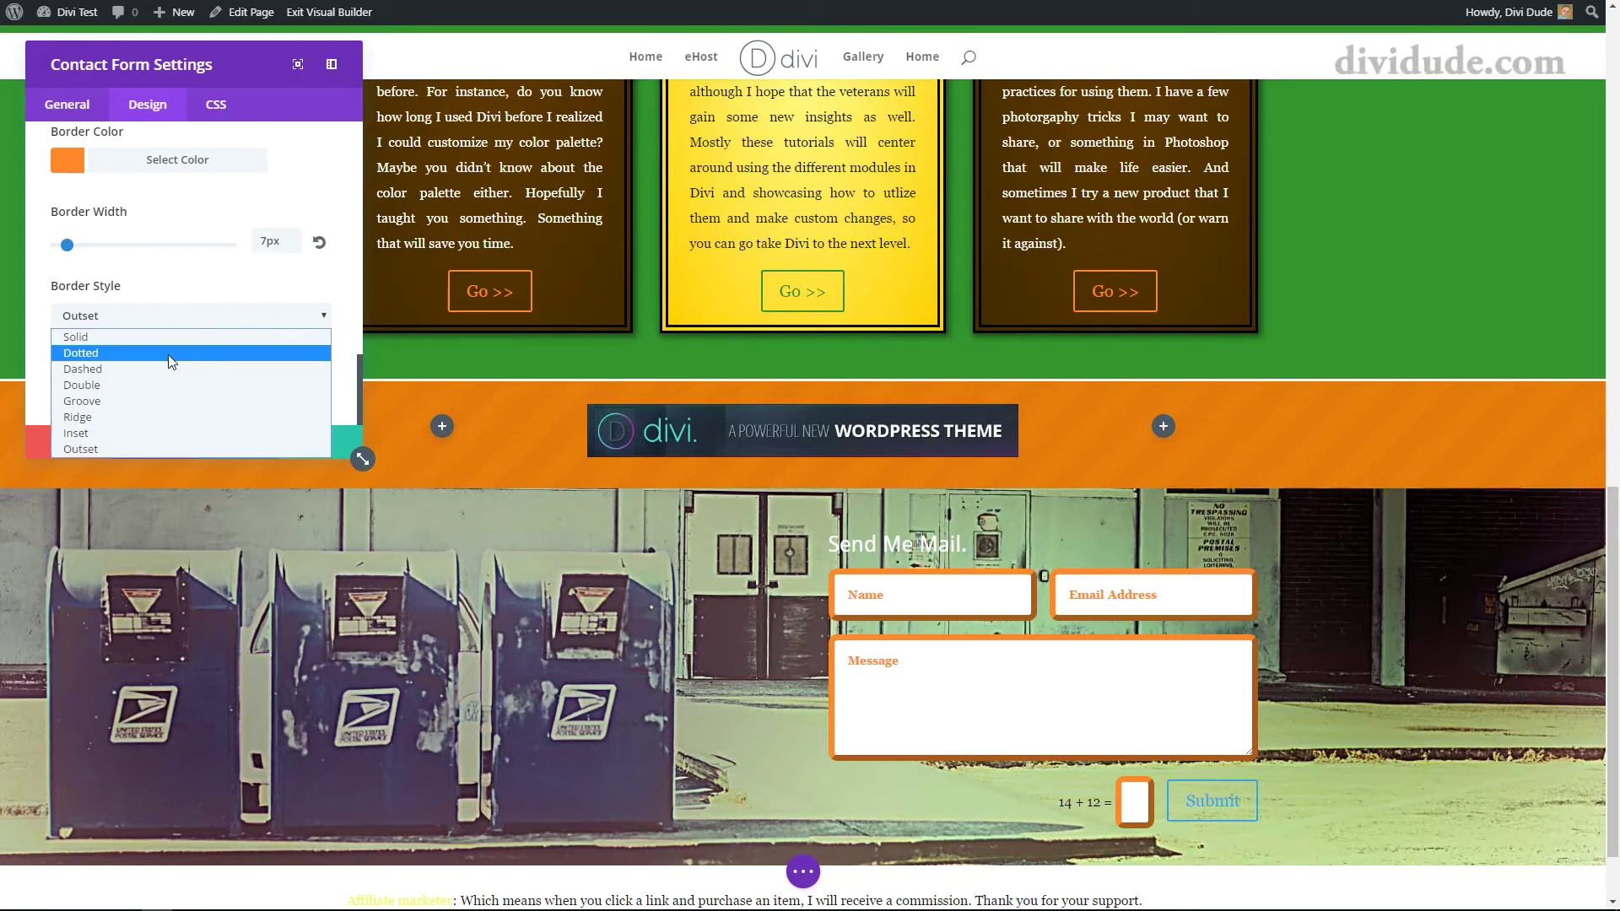
pyautogui.click(172, 361)
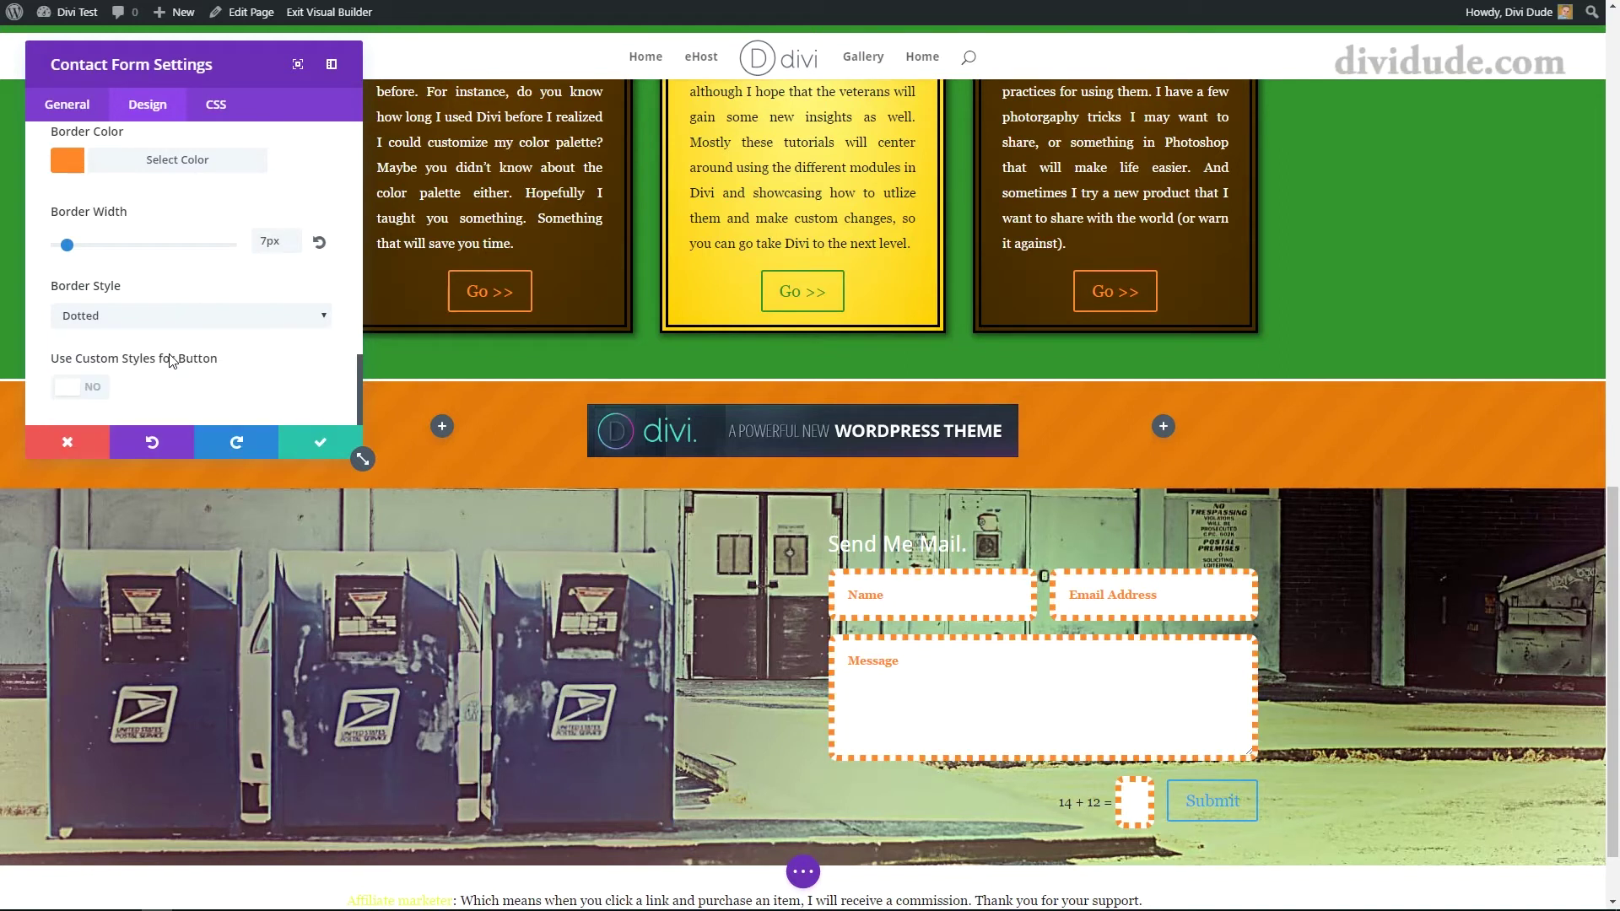
pyautogui.click(222, 326)
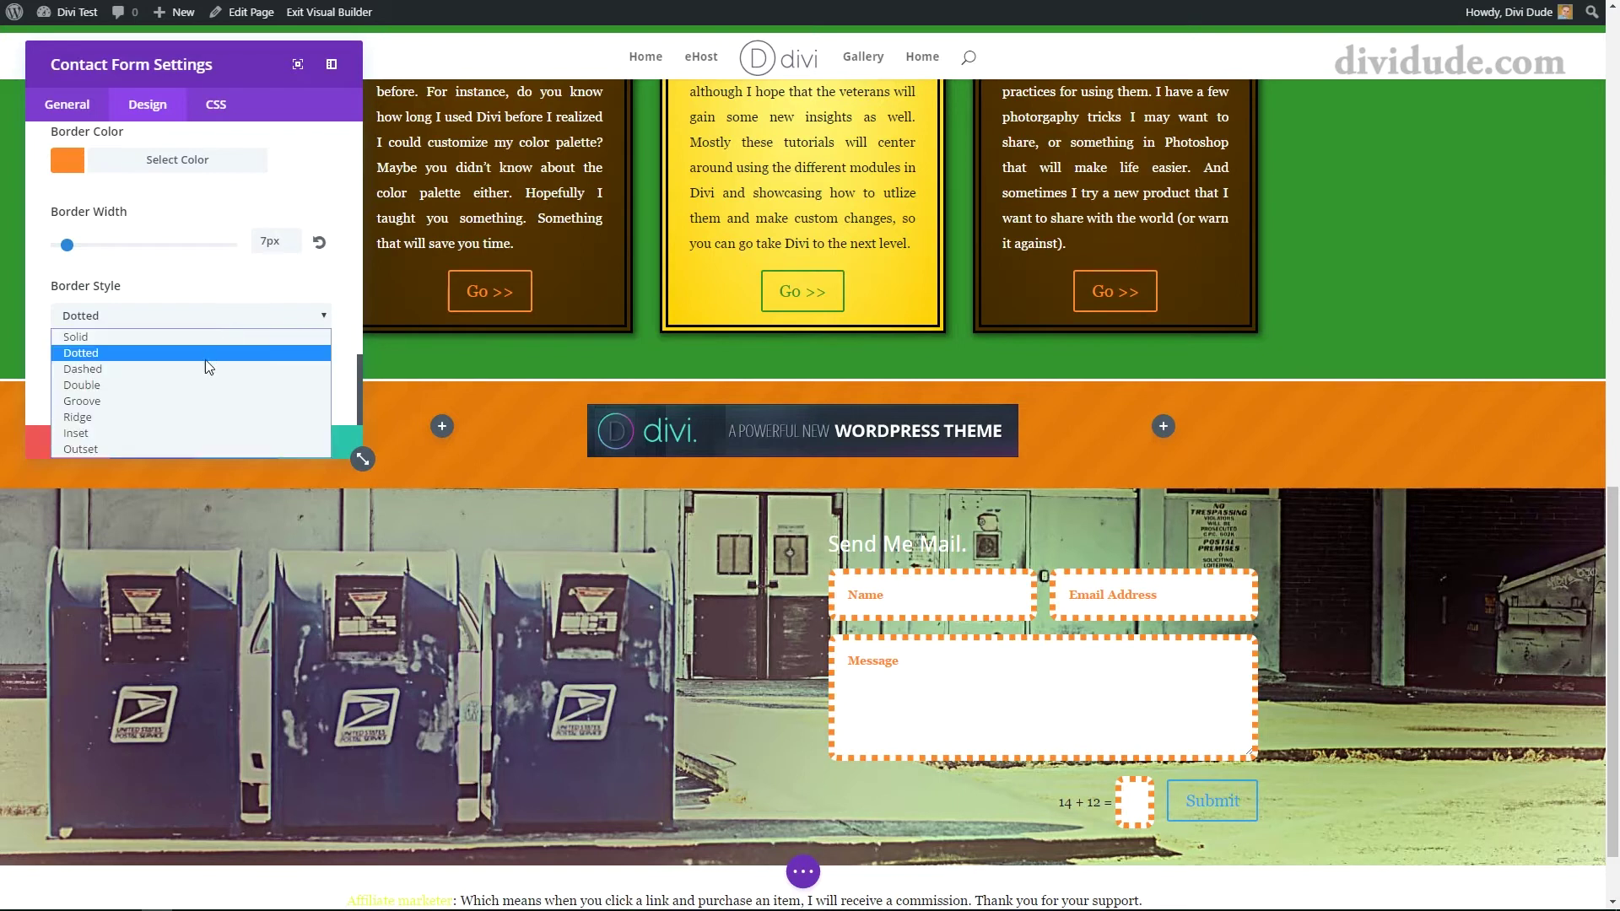
pyautogui.click(204, 366)
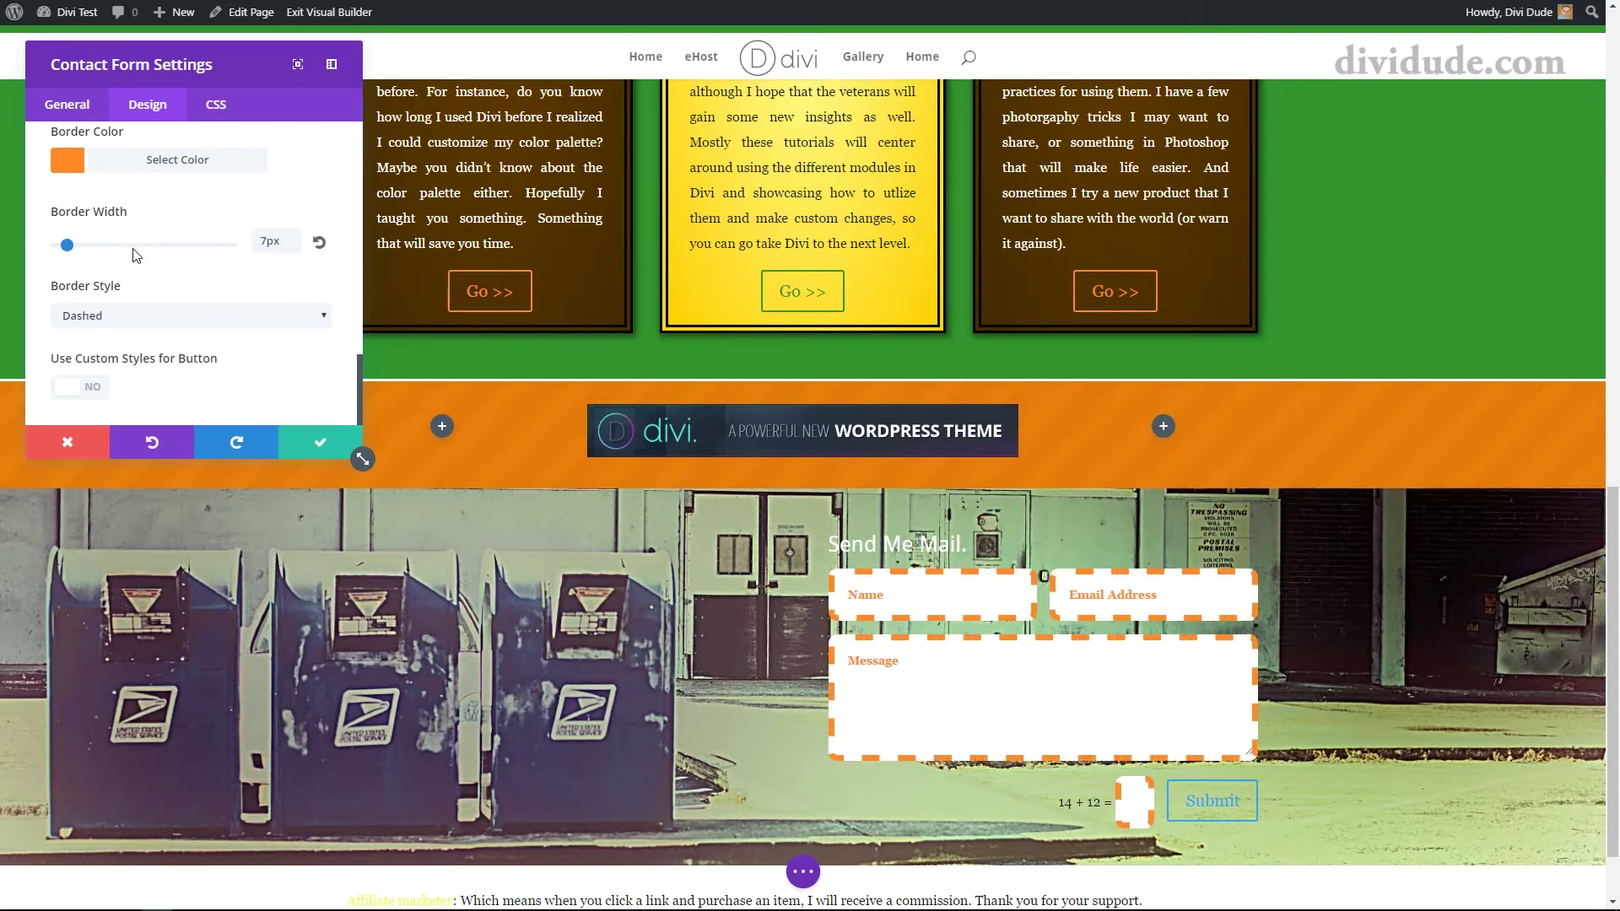
pyautogui.moveTo(67, 247); pyautogui.dragTo(59, 247)
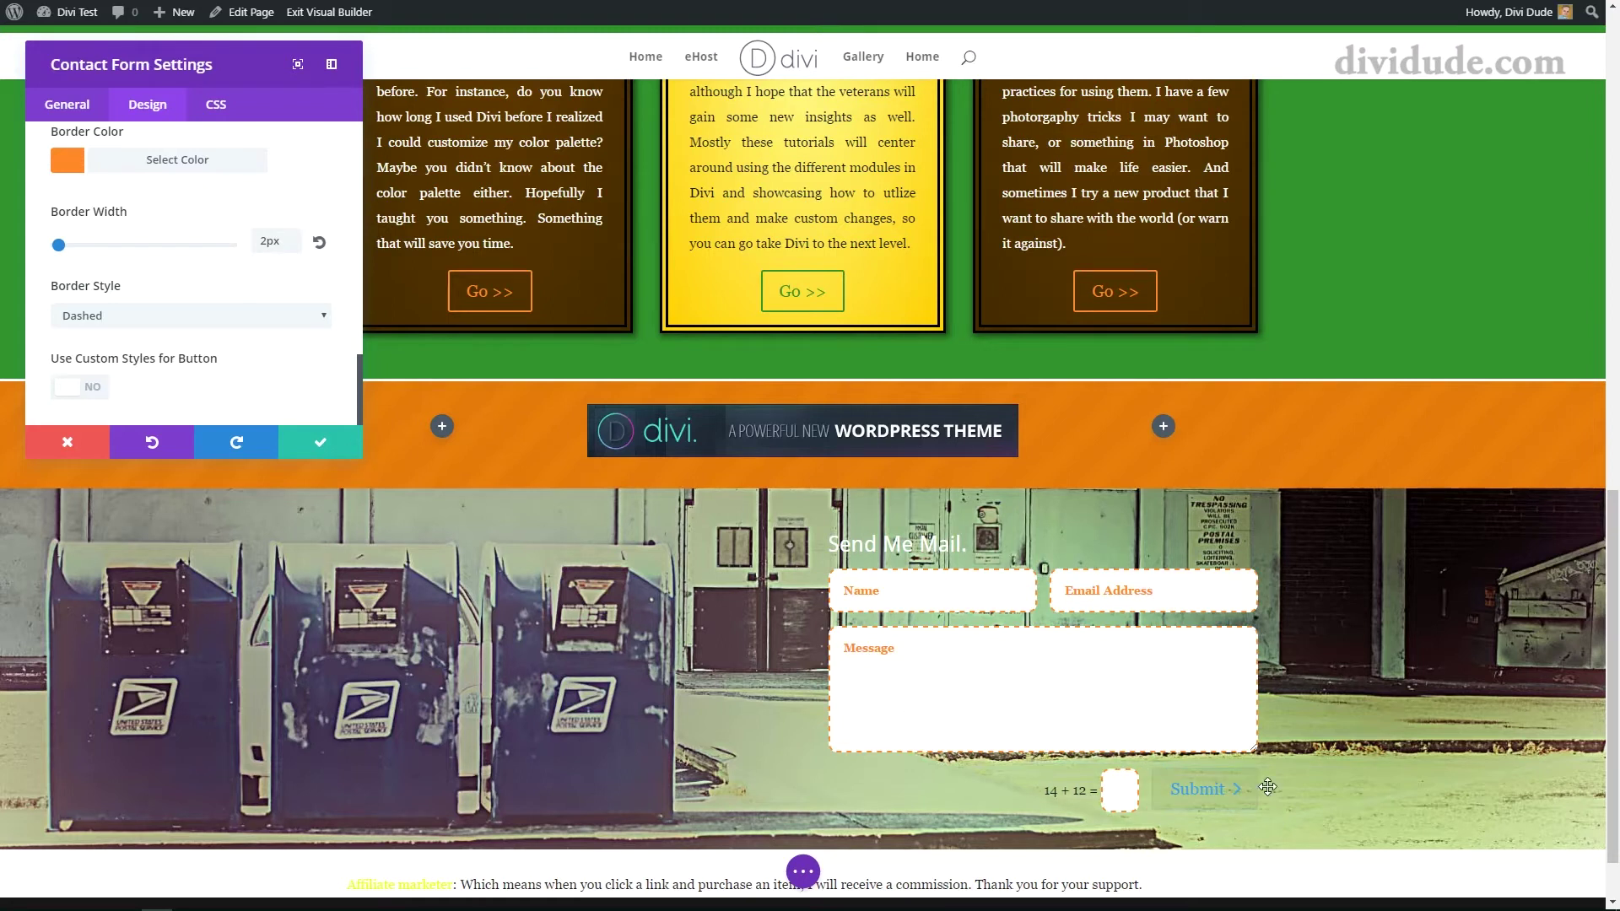
# Step: Enable custom Submit button styles and set the button text size to 20
pyautogui.click(93, 388)
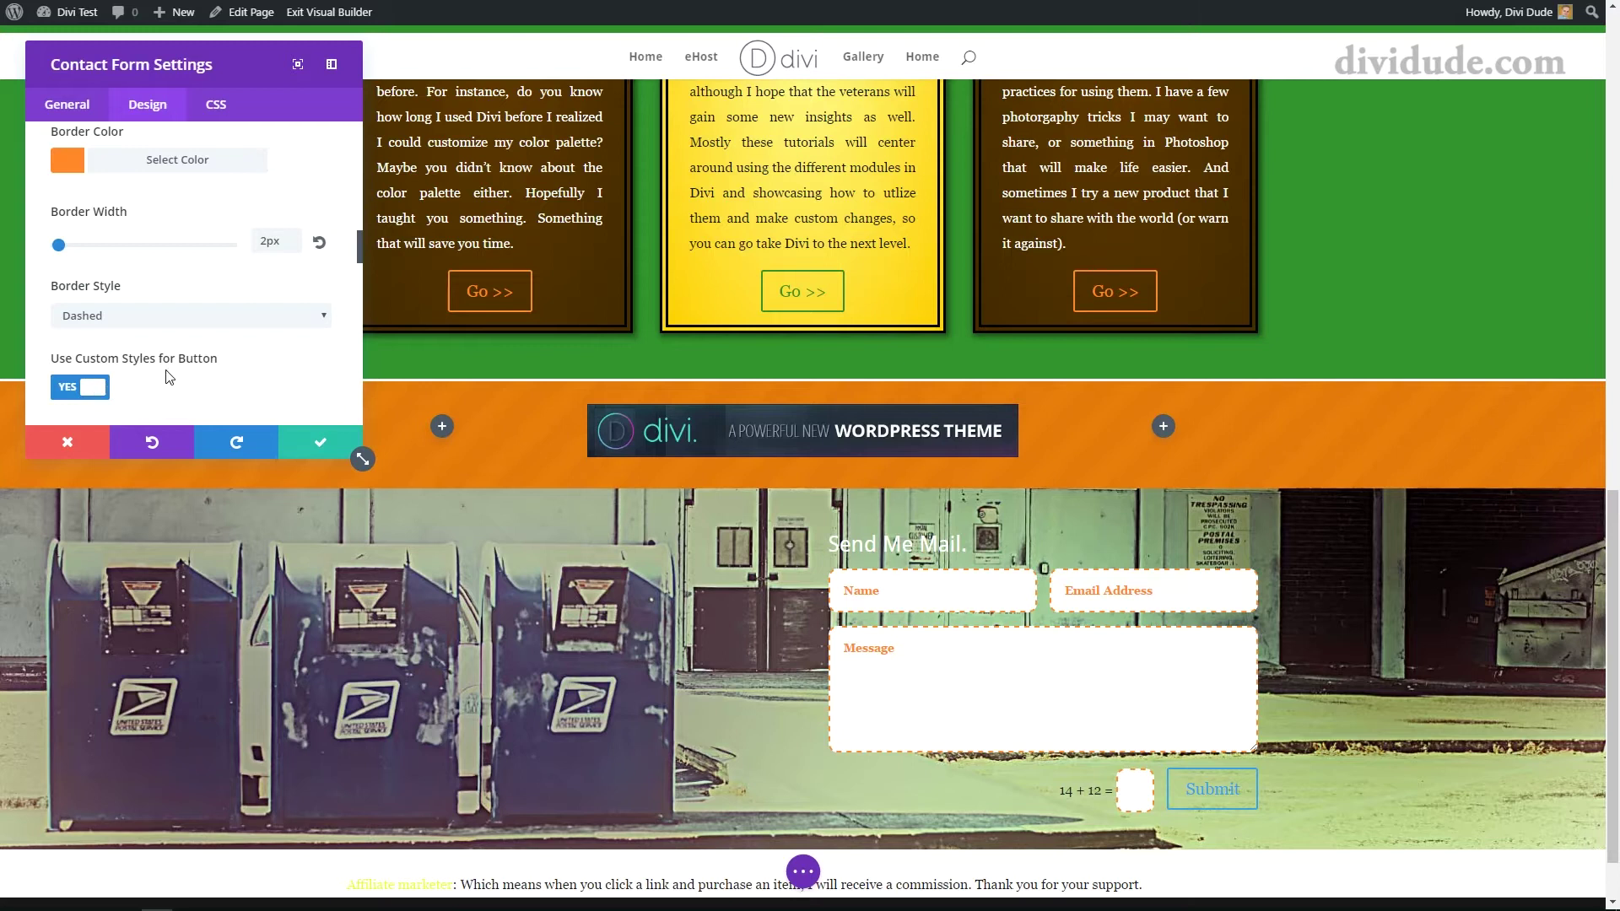
pyautogui.scroll(-3, 193, 373)
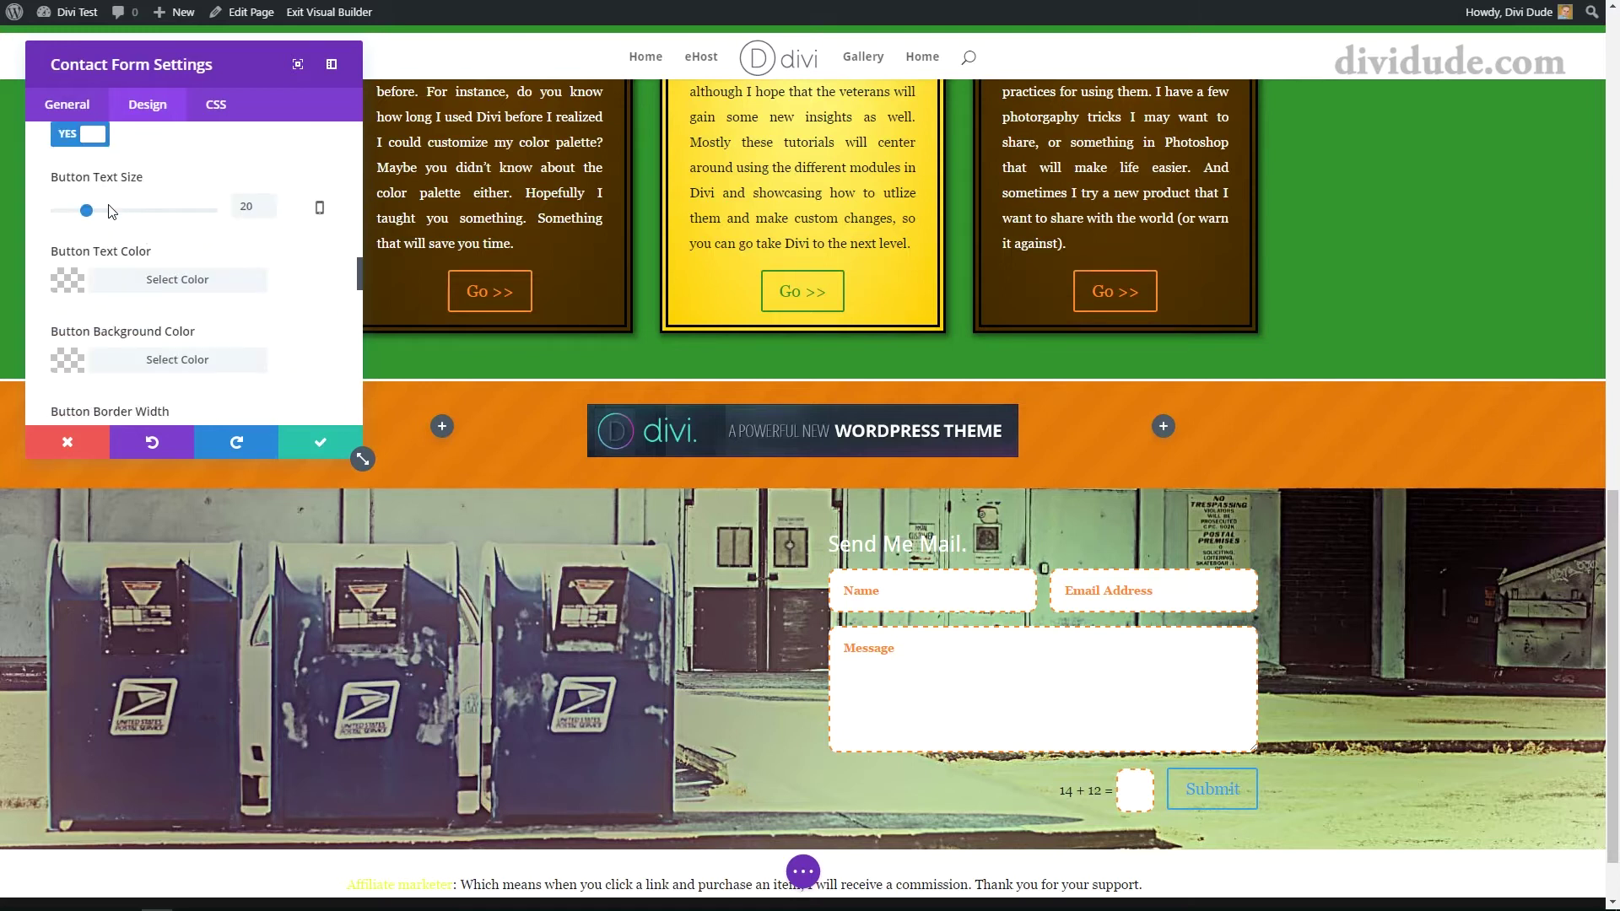
pyautogui.moveTo(90, 215); pyautogui.dragTo(94, 220)
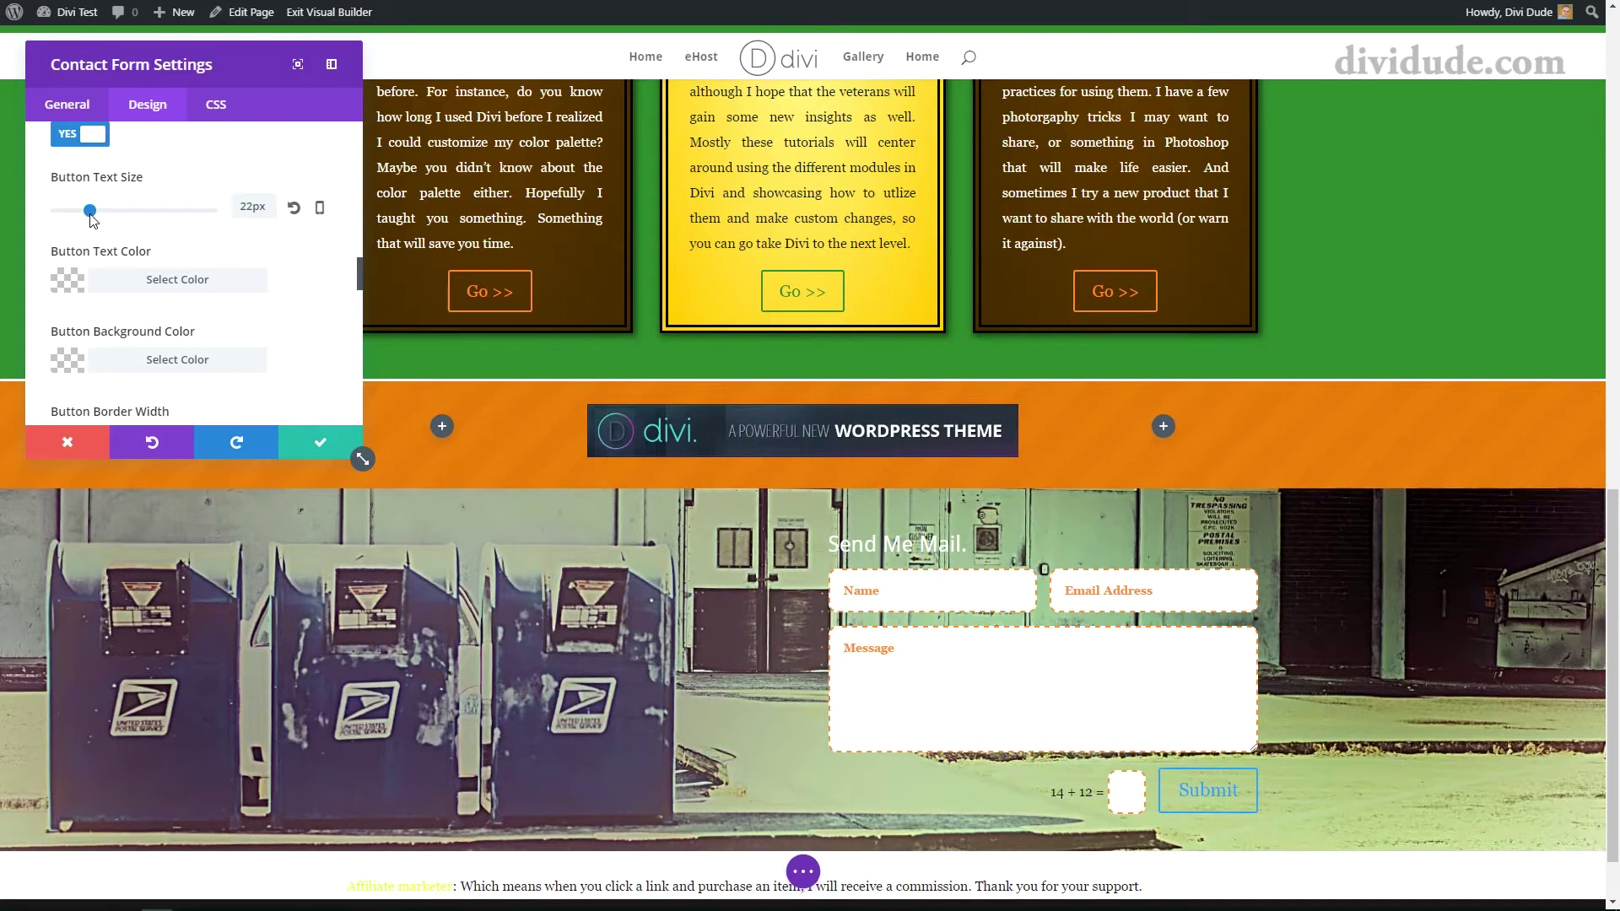
pyautogui.moveTo(251, 209); pyautogui.dragTo(222, 211)
pyautogui.write('20')
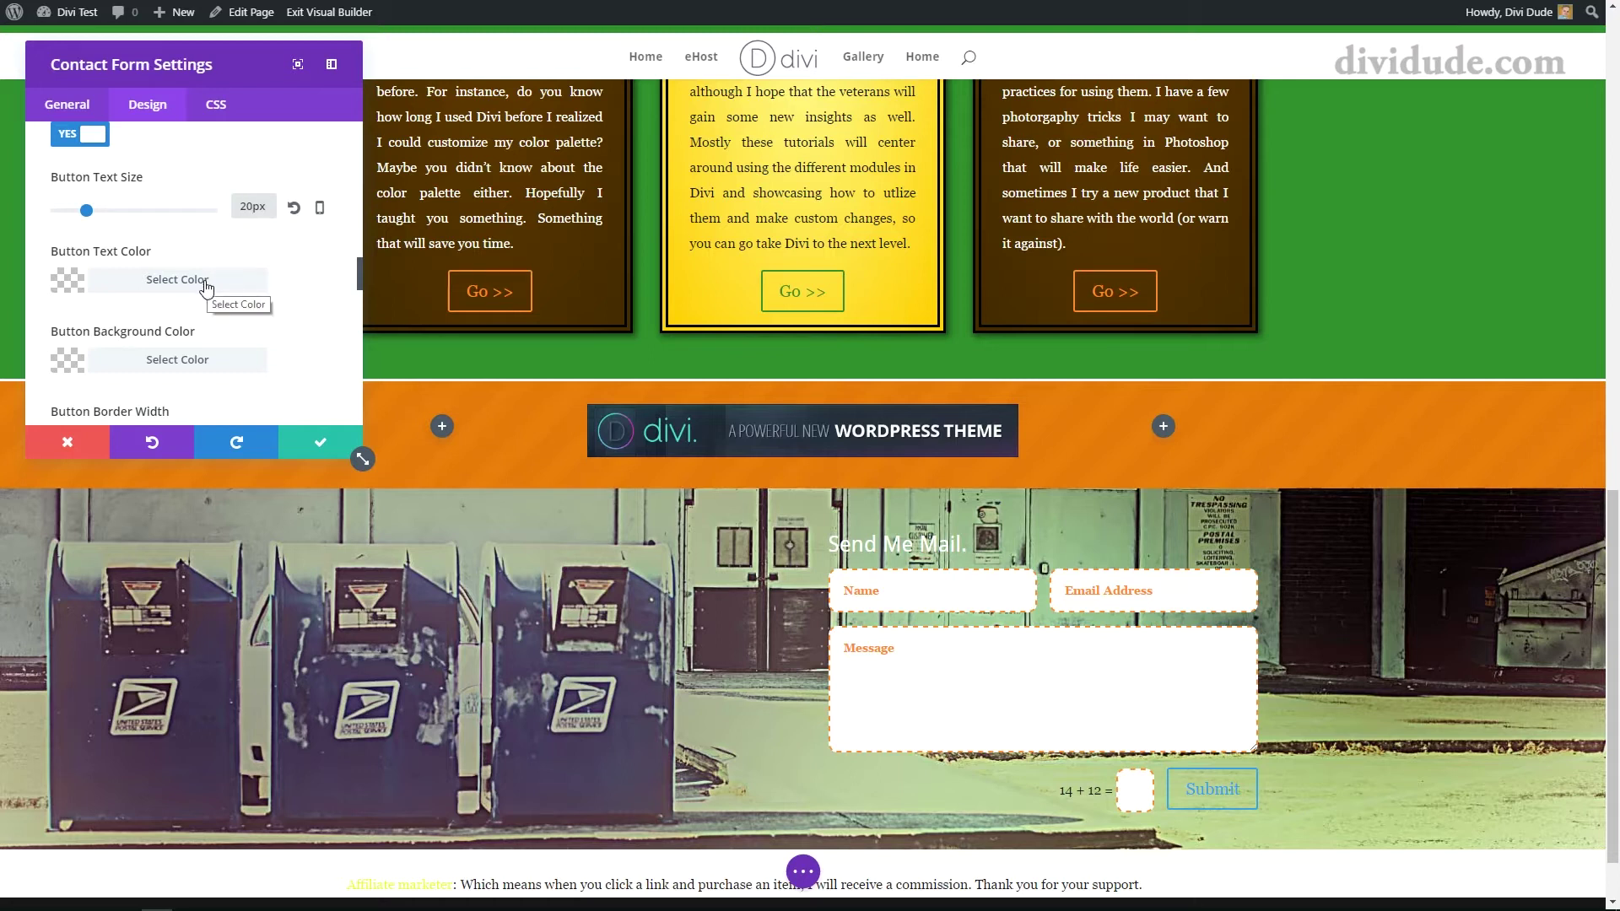
# Step: Make the Submit button text white on a green background
pyautogui.click(179, 289)
pyautogui.scroll(-2, 183, 323)
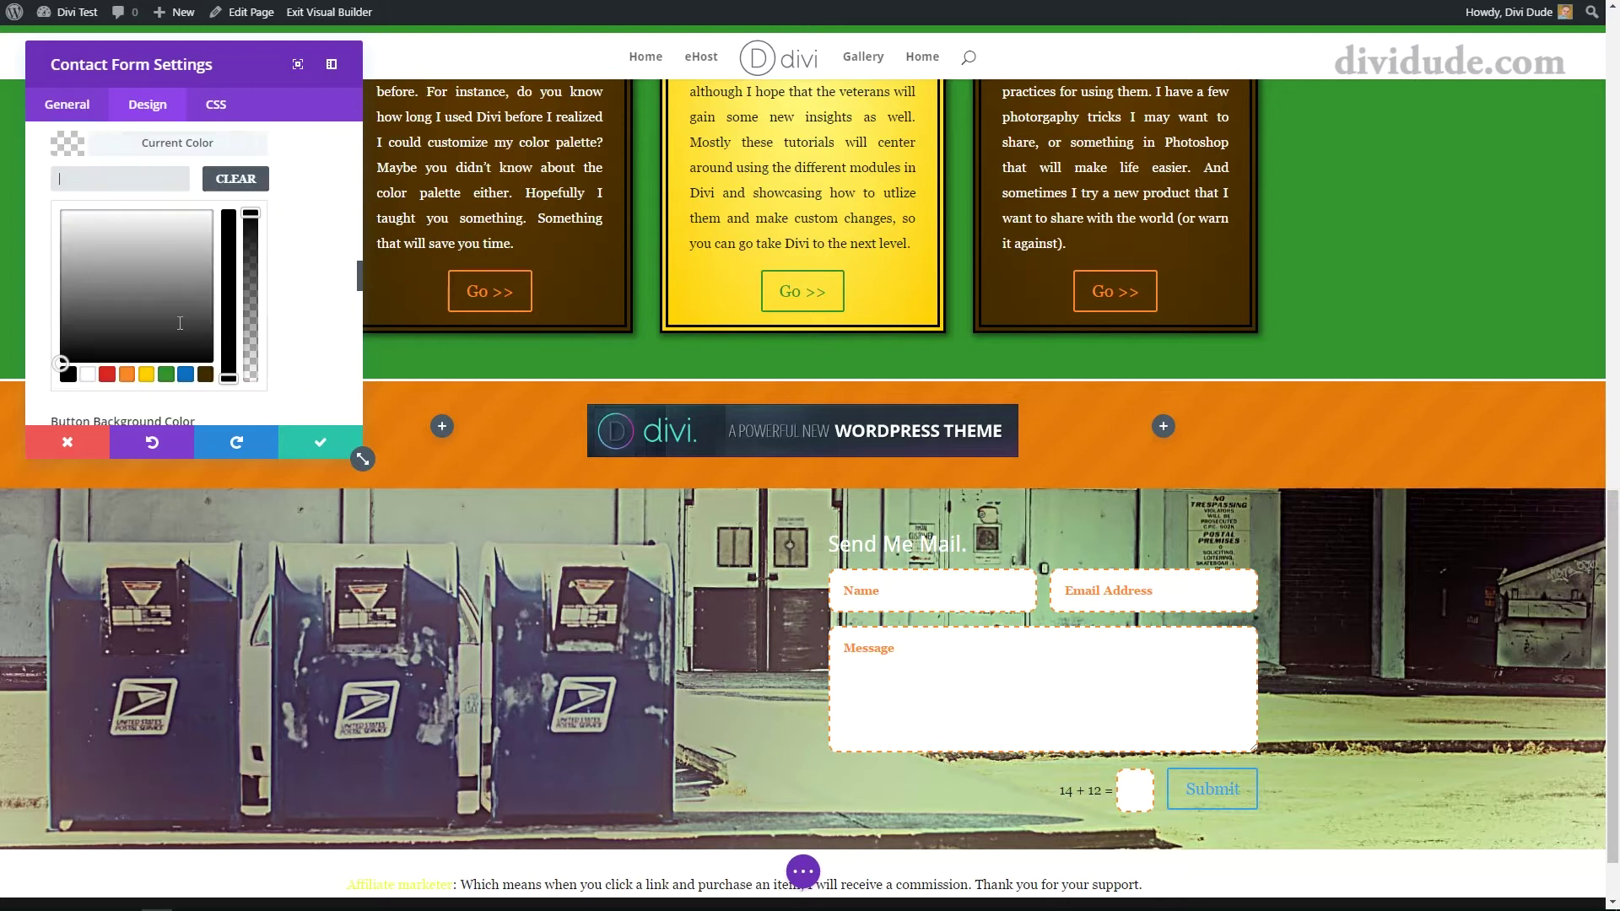
pyautogui.click(88, 342)
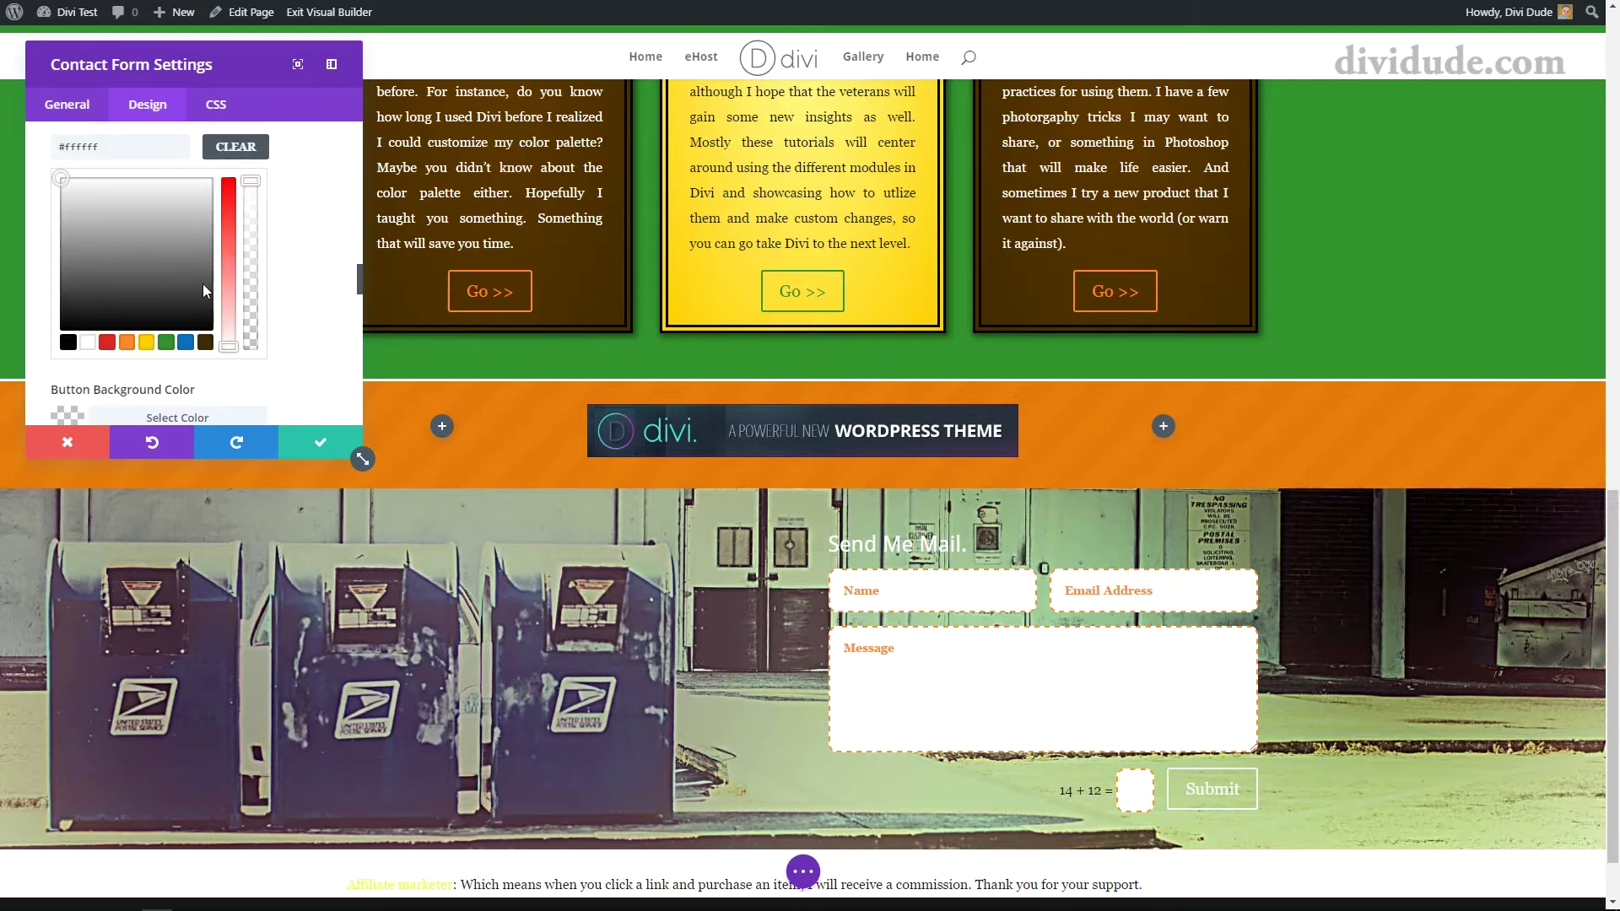
pyautogui.scroll(-2, 203, 283)
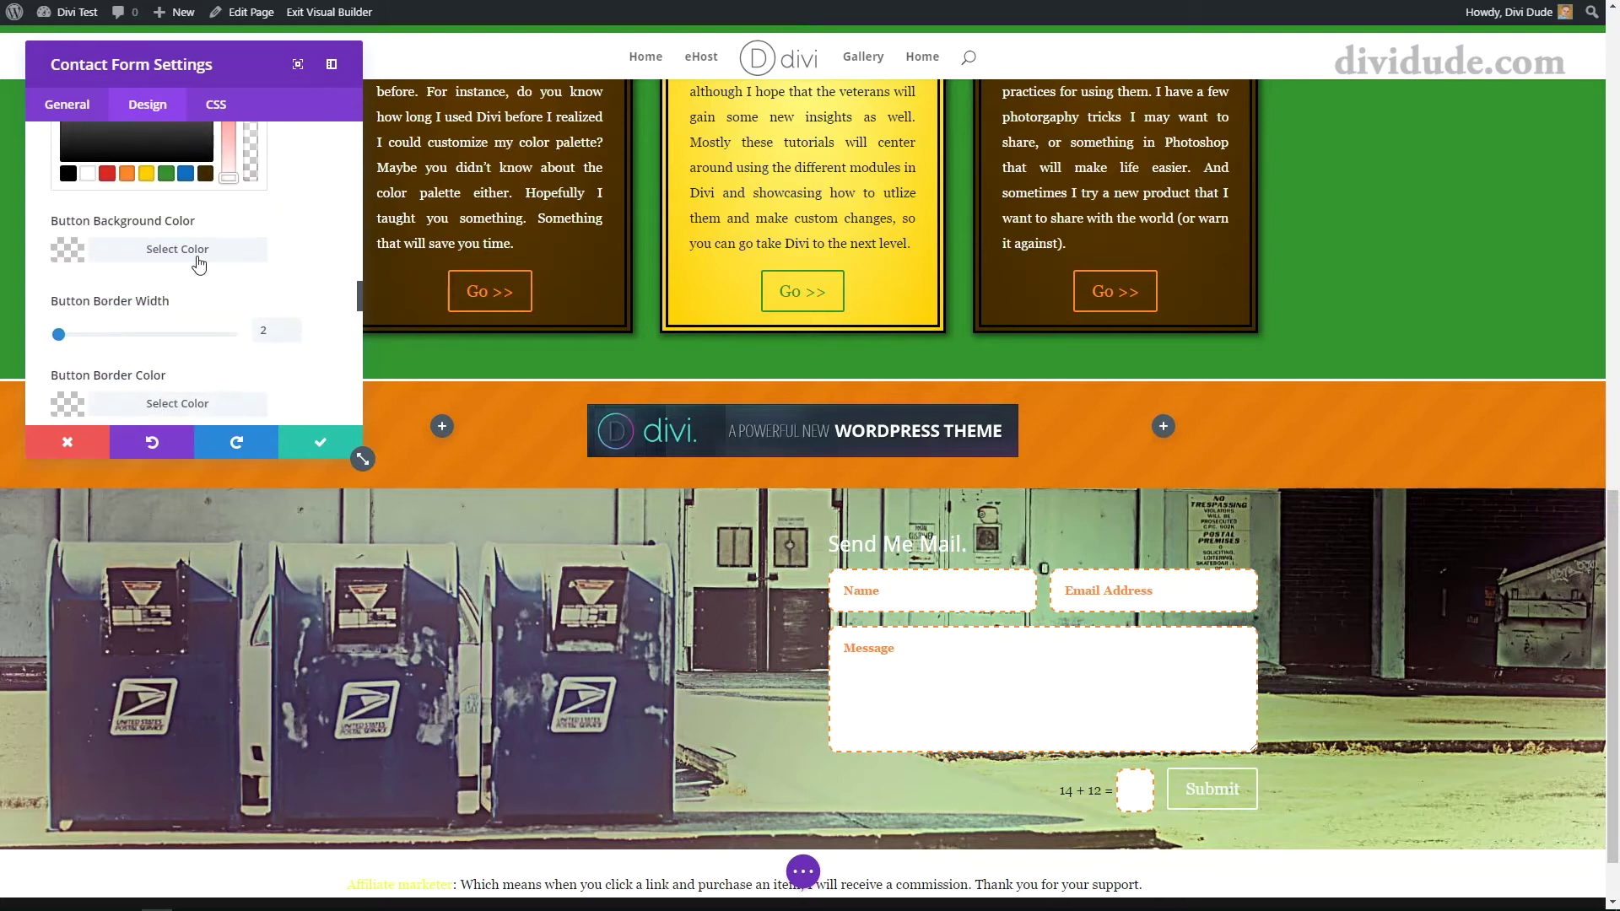
pyautogui.click(199, 263)
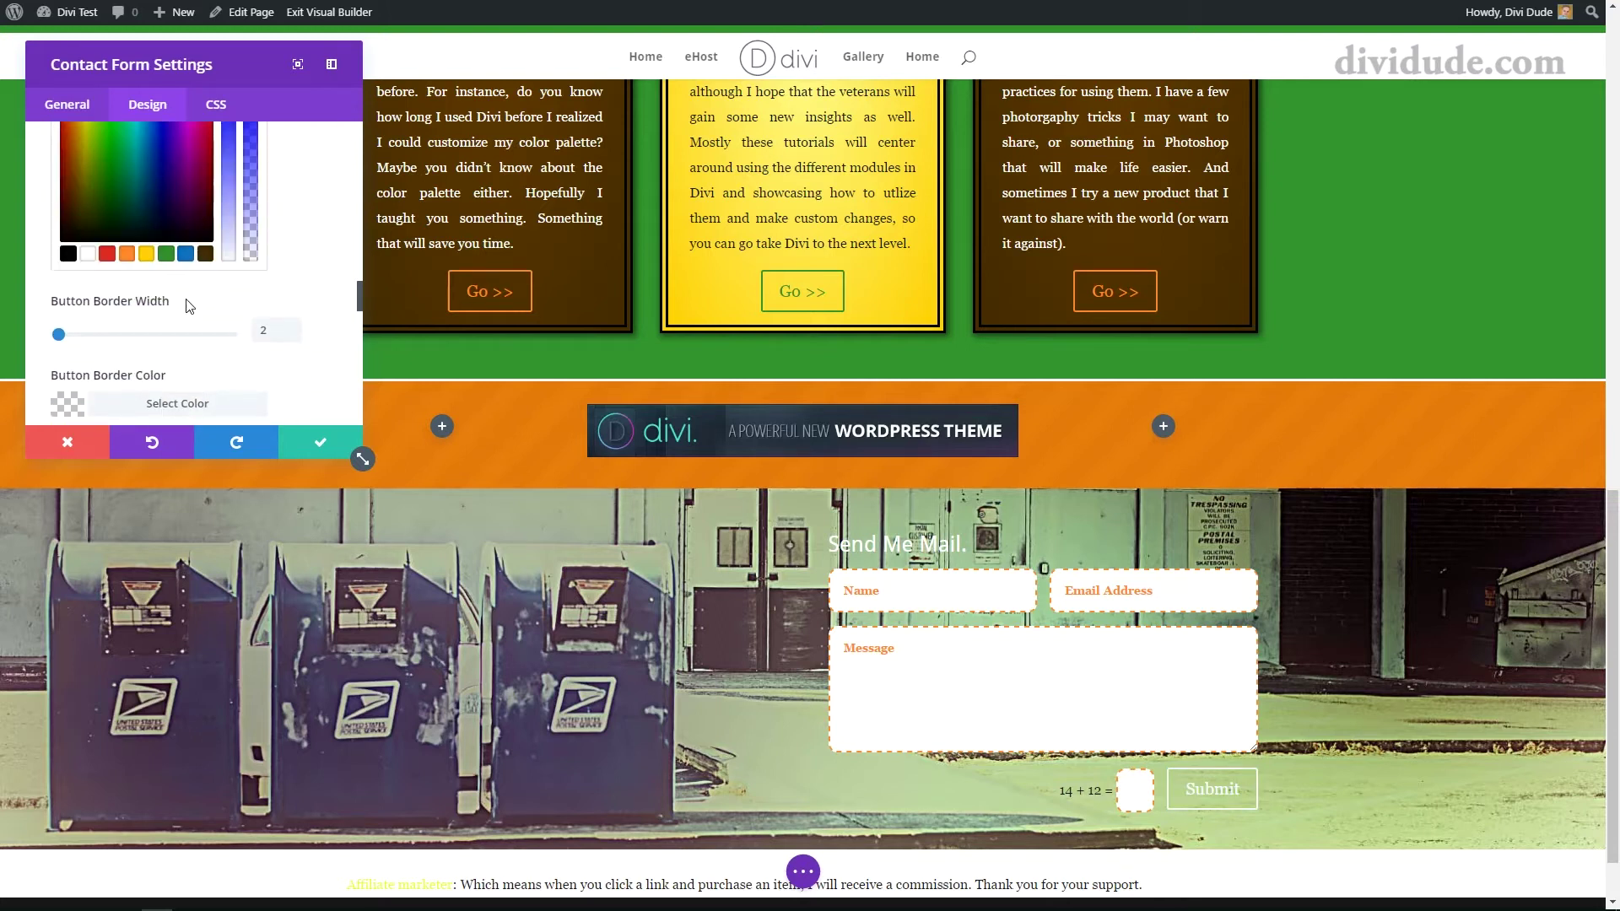
pyautogui.click(168, 256)
# Step: Give the Submit button a 1px green border and a corner radius of 10
pyautogui.scroll(-1, 215, 285)
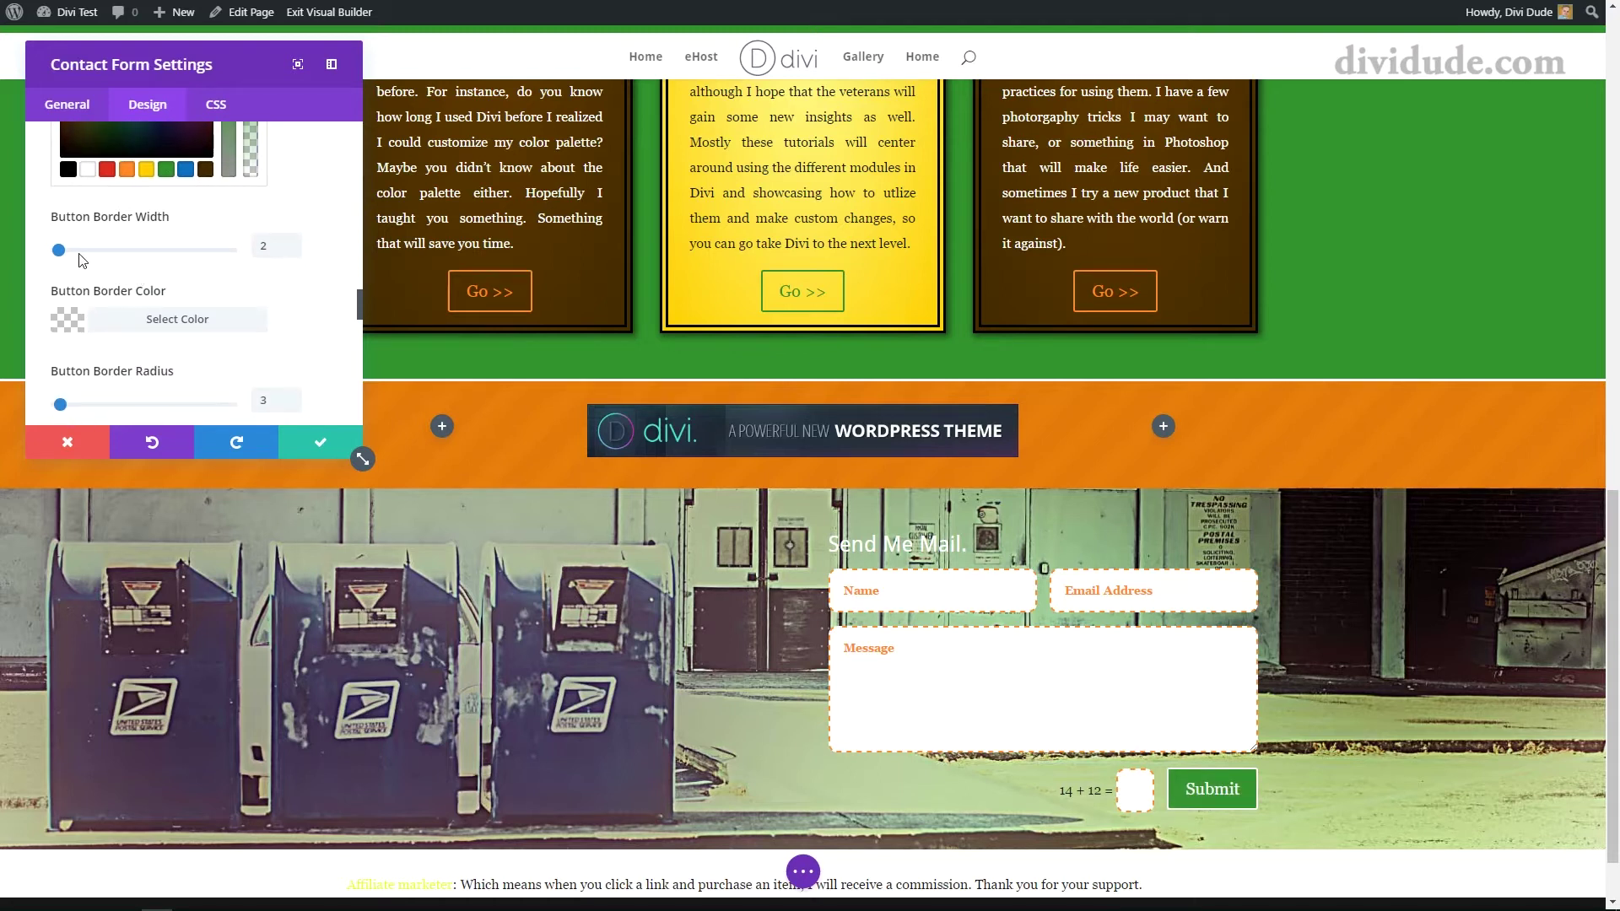
pyautogui.moveTo(59, 251); pyautogui.dragTo(49, 251)
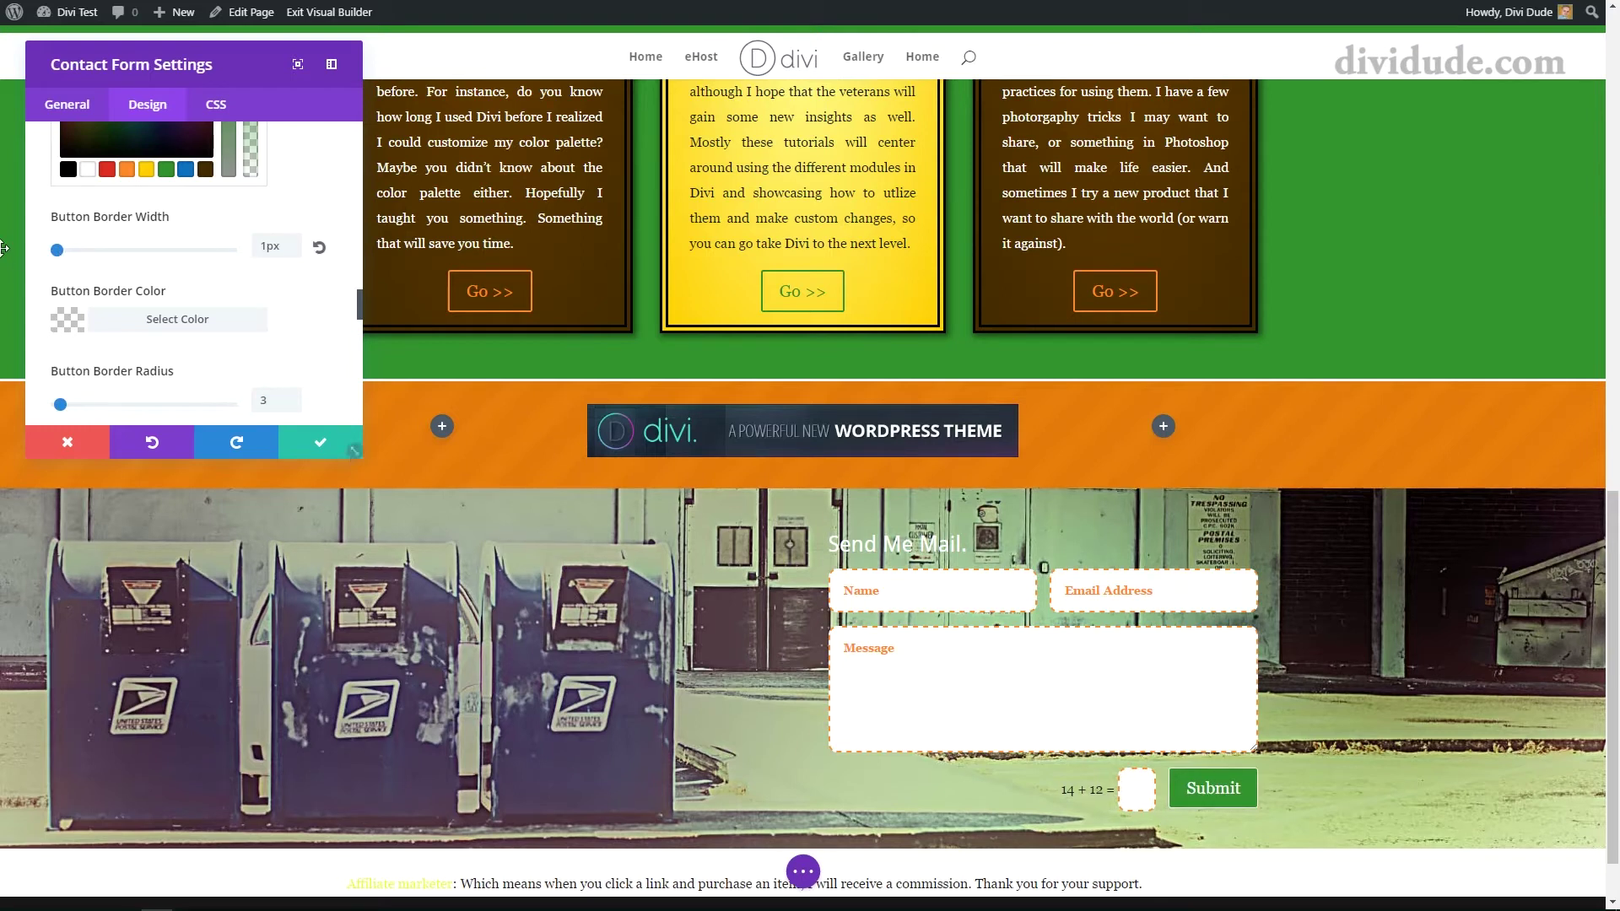
pyautogui.scroll(-1, 127, 256)
pyautogui.scroll(-1, 127, 256)
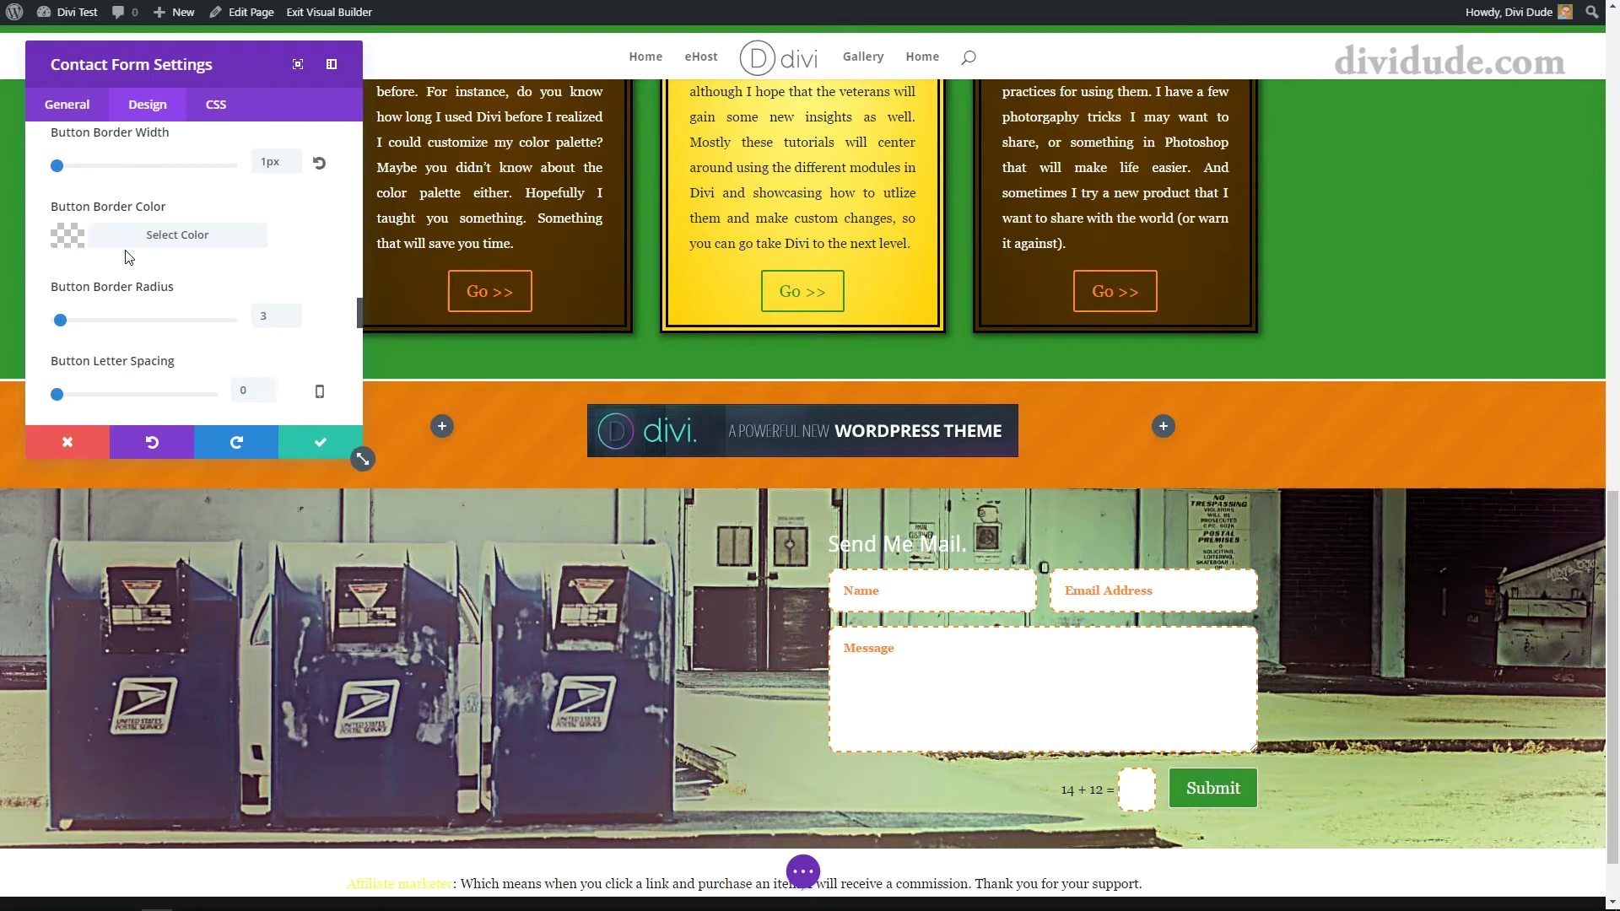
pyautogui.click(162, 239)
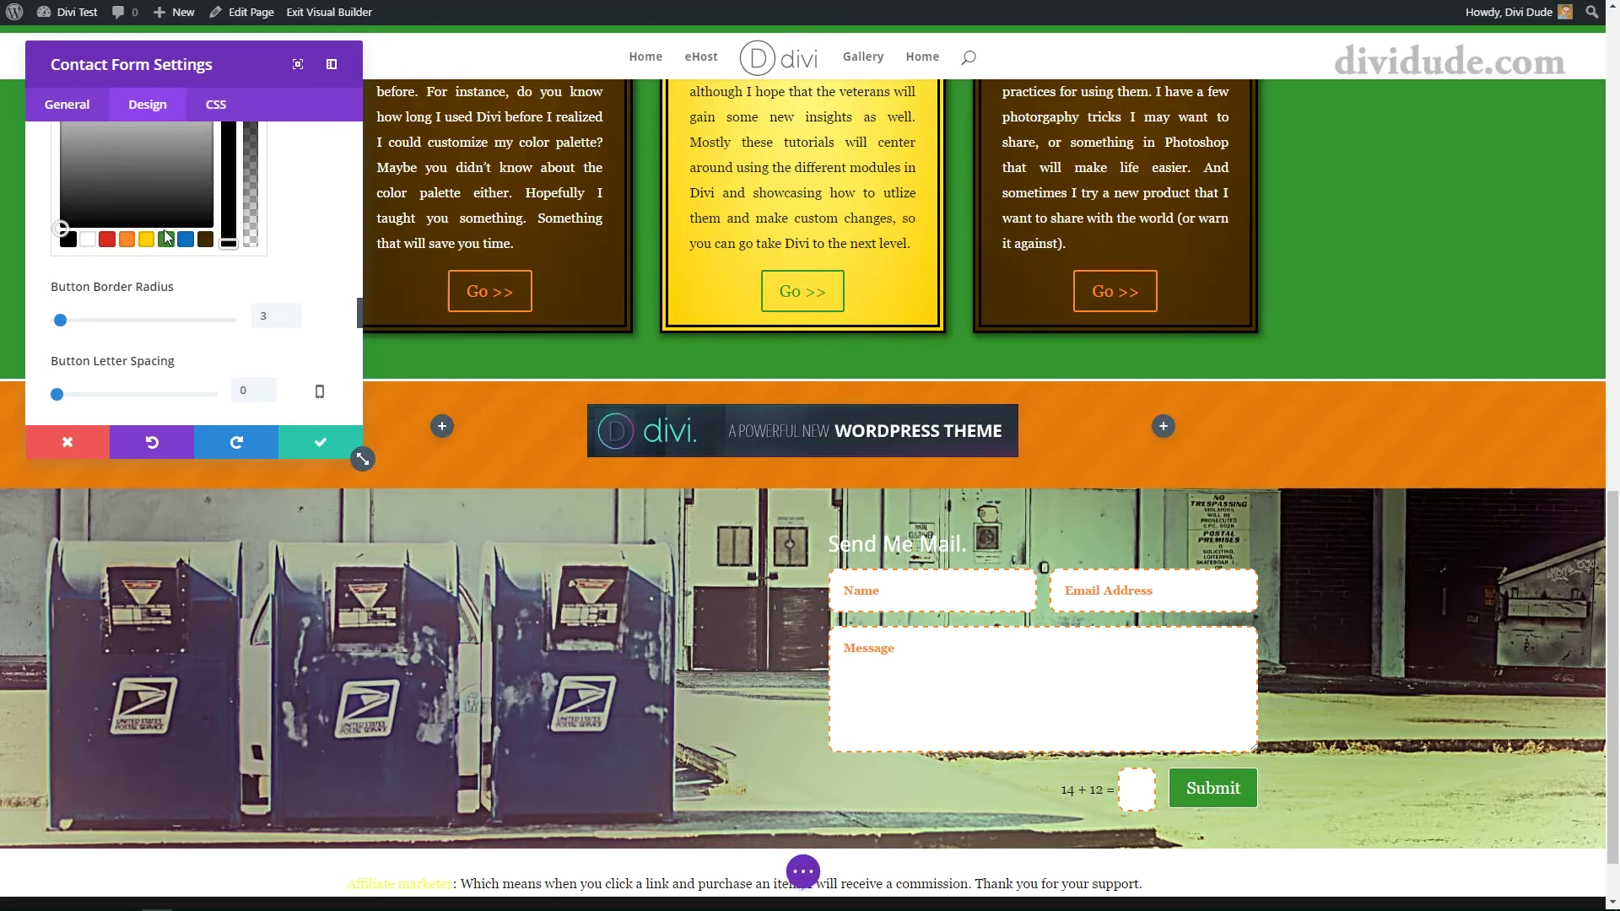
pyautogui.click(167, 242)
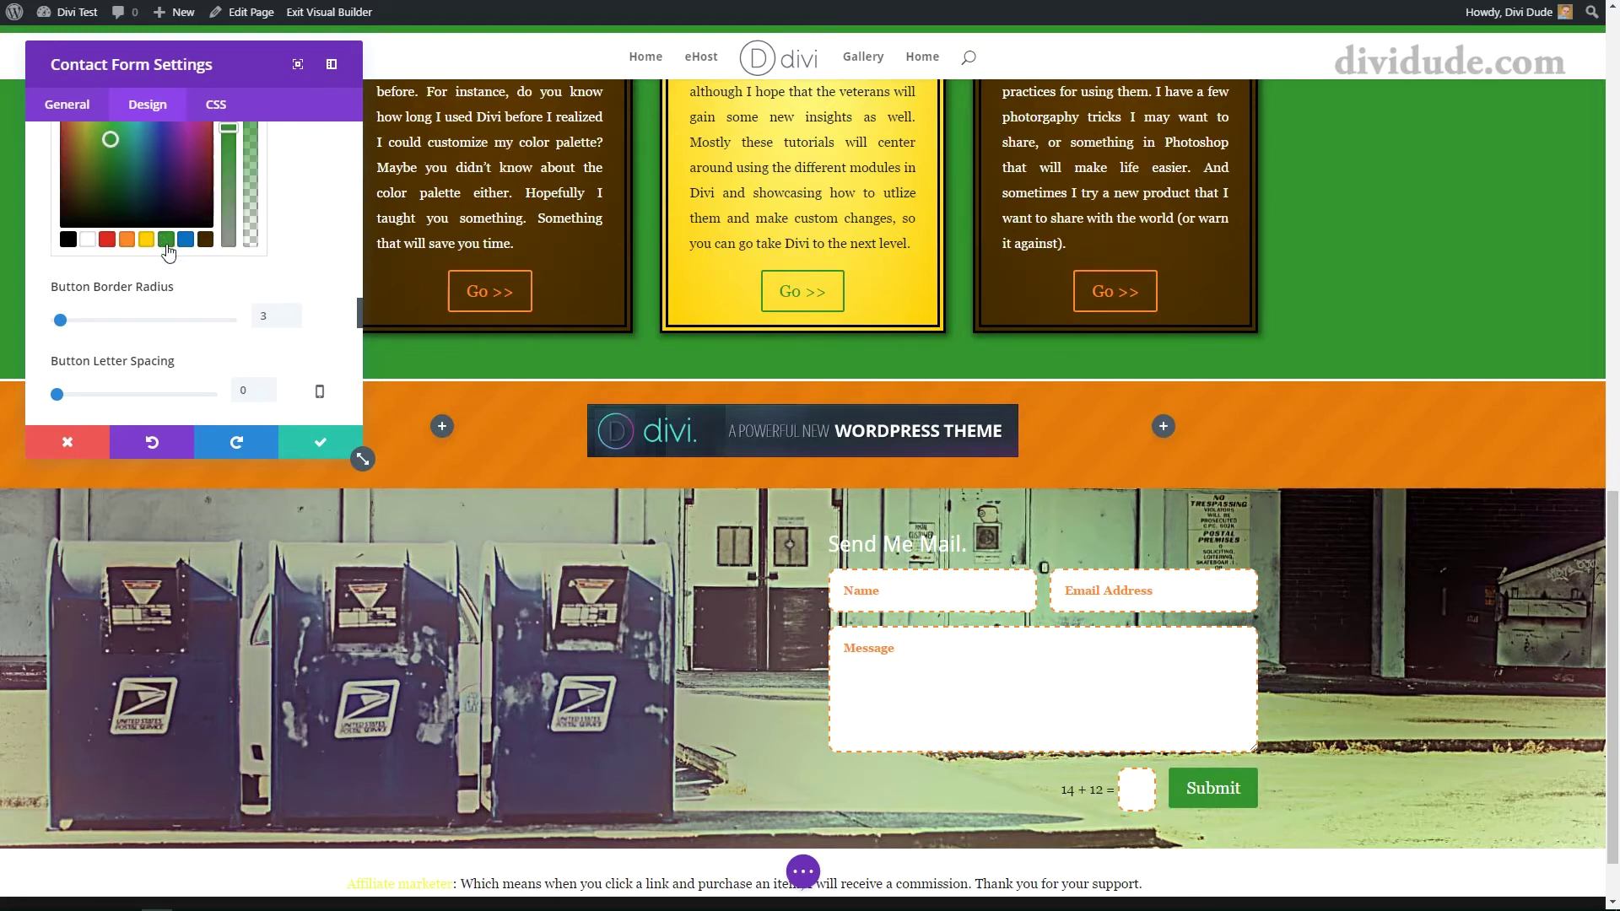
pyautogui.moveTo(278, 315); pyautogui.dragTo(242, 315)
pyautogui.write('10')
# Step: Turn on a custom icon for the Submit button and choose the envelope icon
pyautogui.scroll(-4, 227, 359)
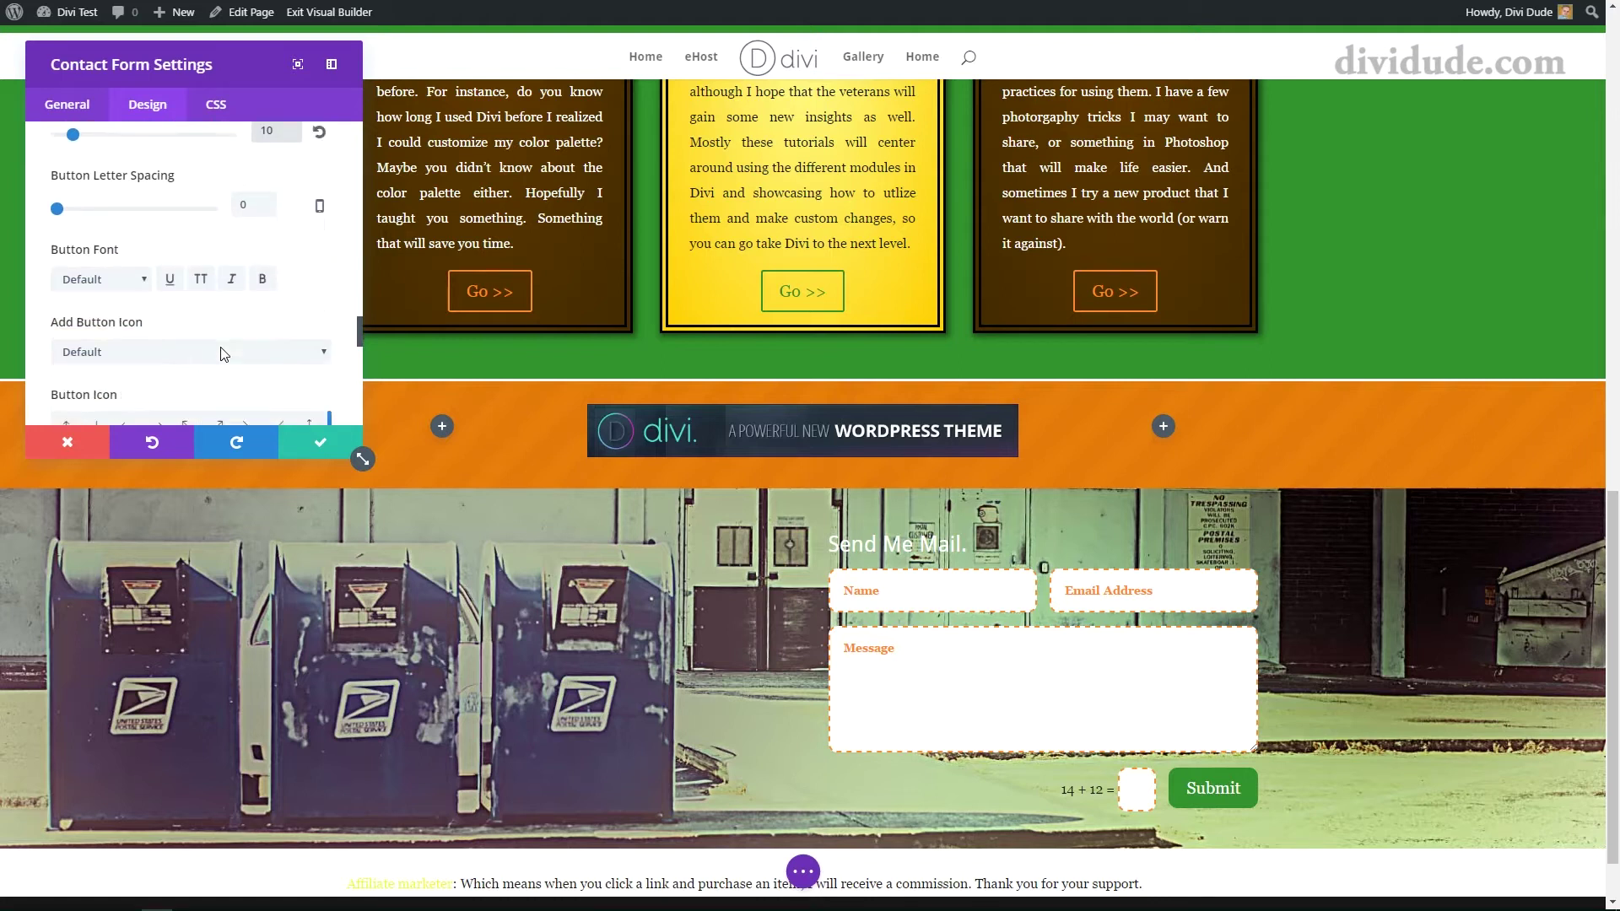
pyautogui.scroll(-1, 226, 346)
pyautogui.scroll(-1, 228, 278)
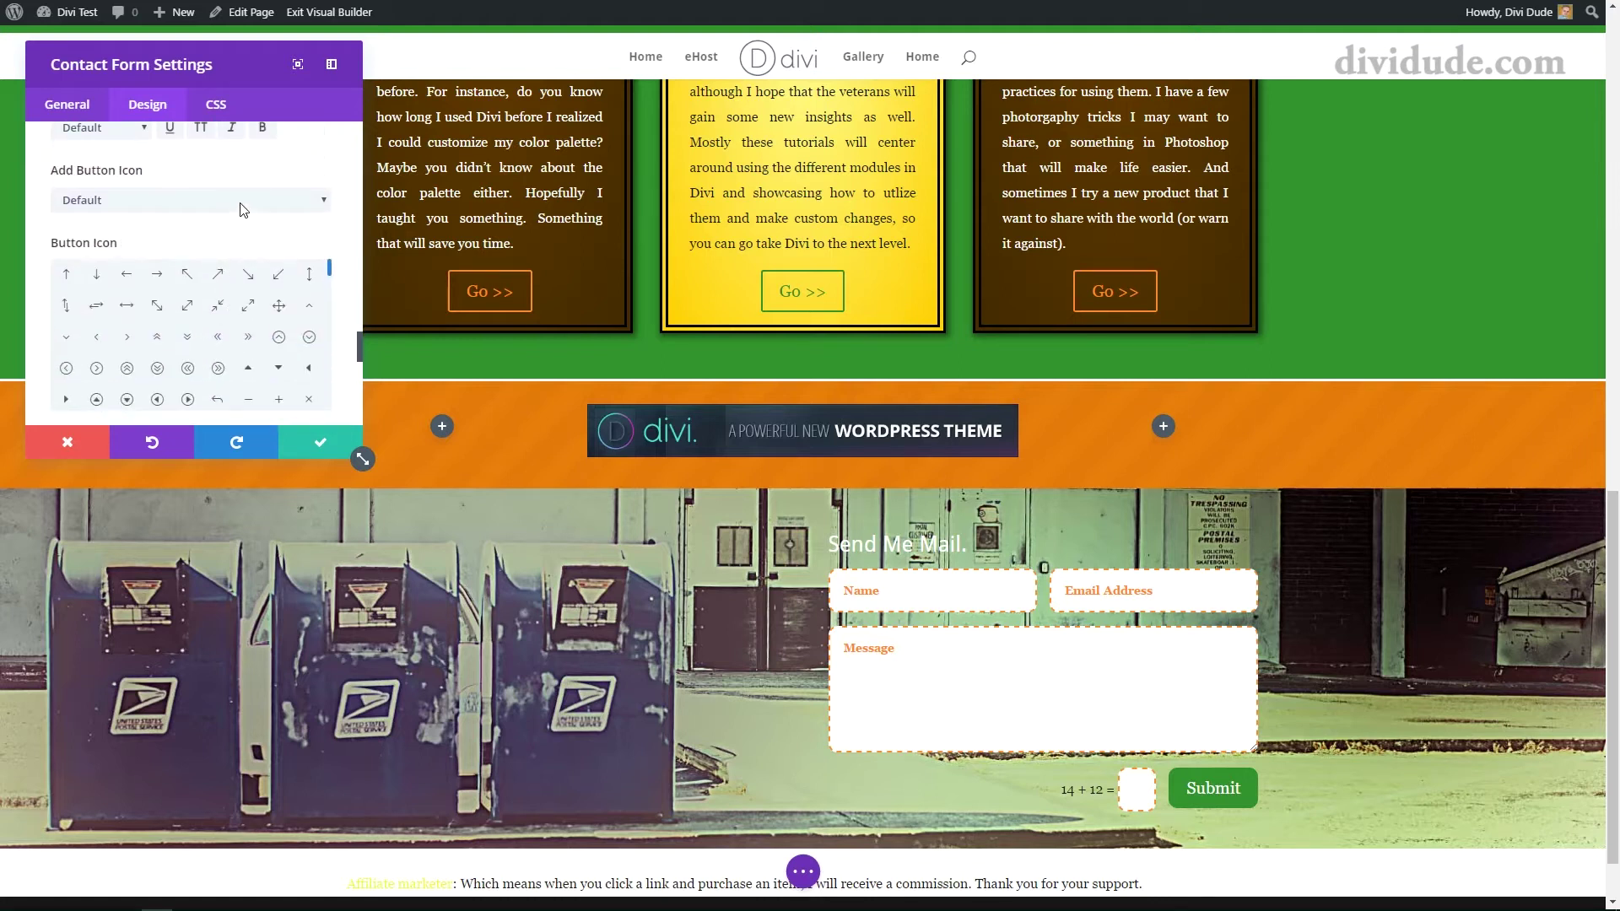
pyautogui.click(243, 202)
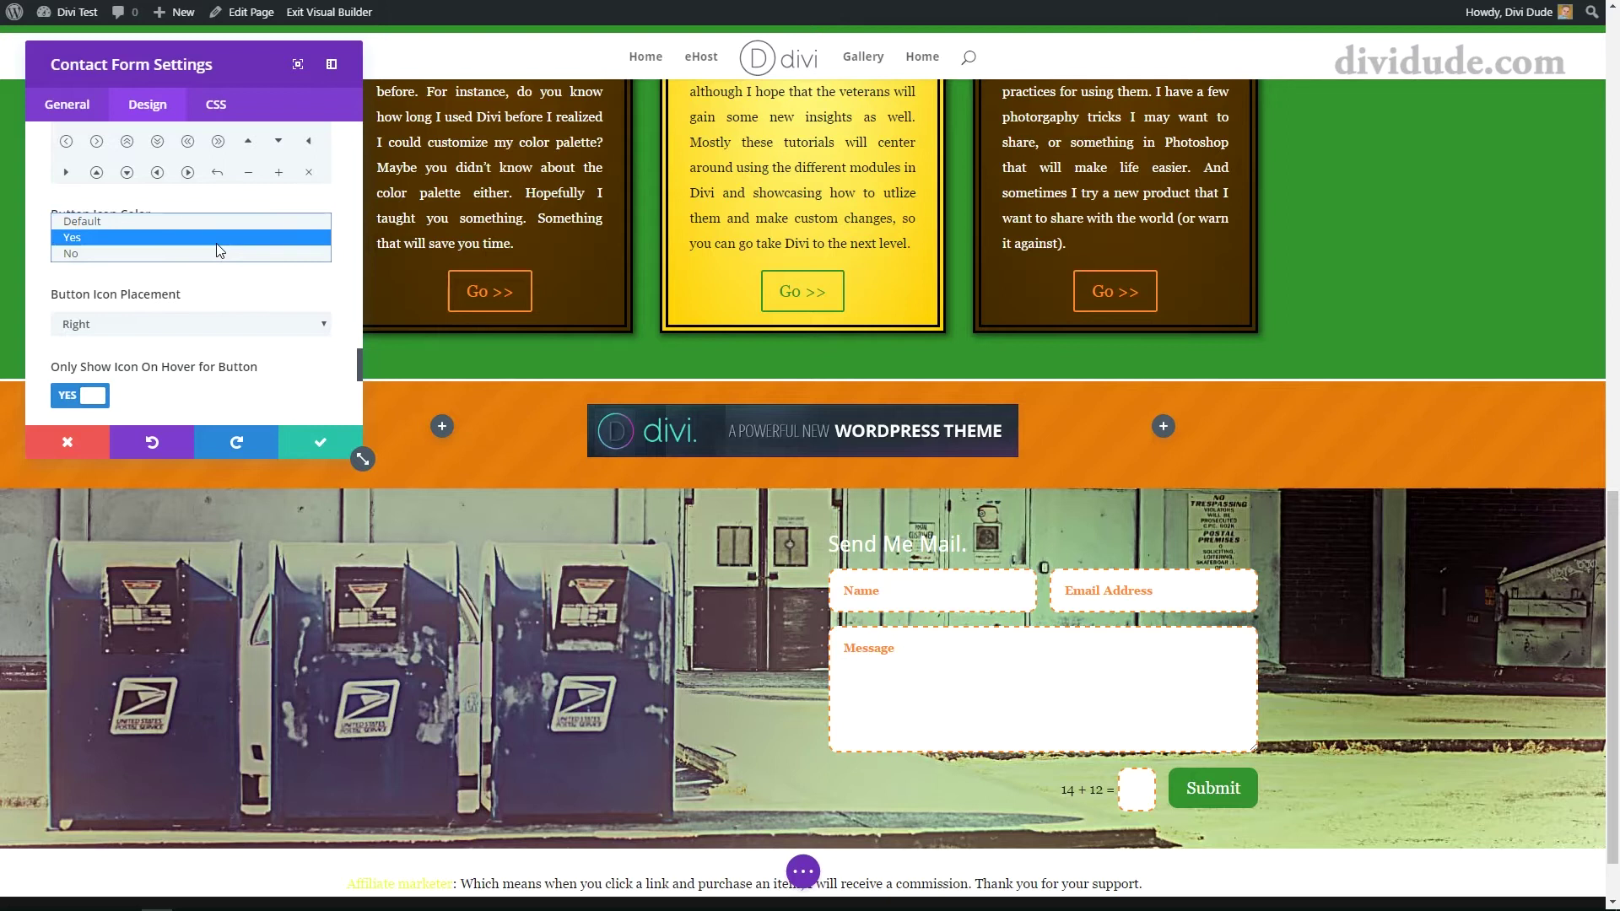
pyautogui.click(217, 243)
pyautogui.scroll(2, 284, 246)
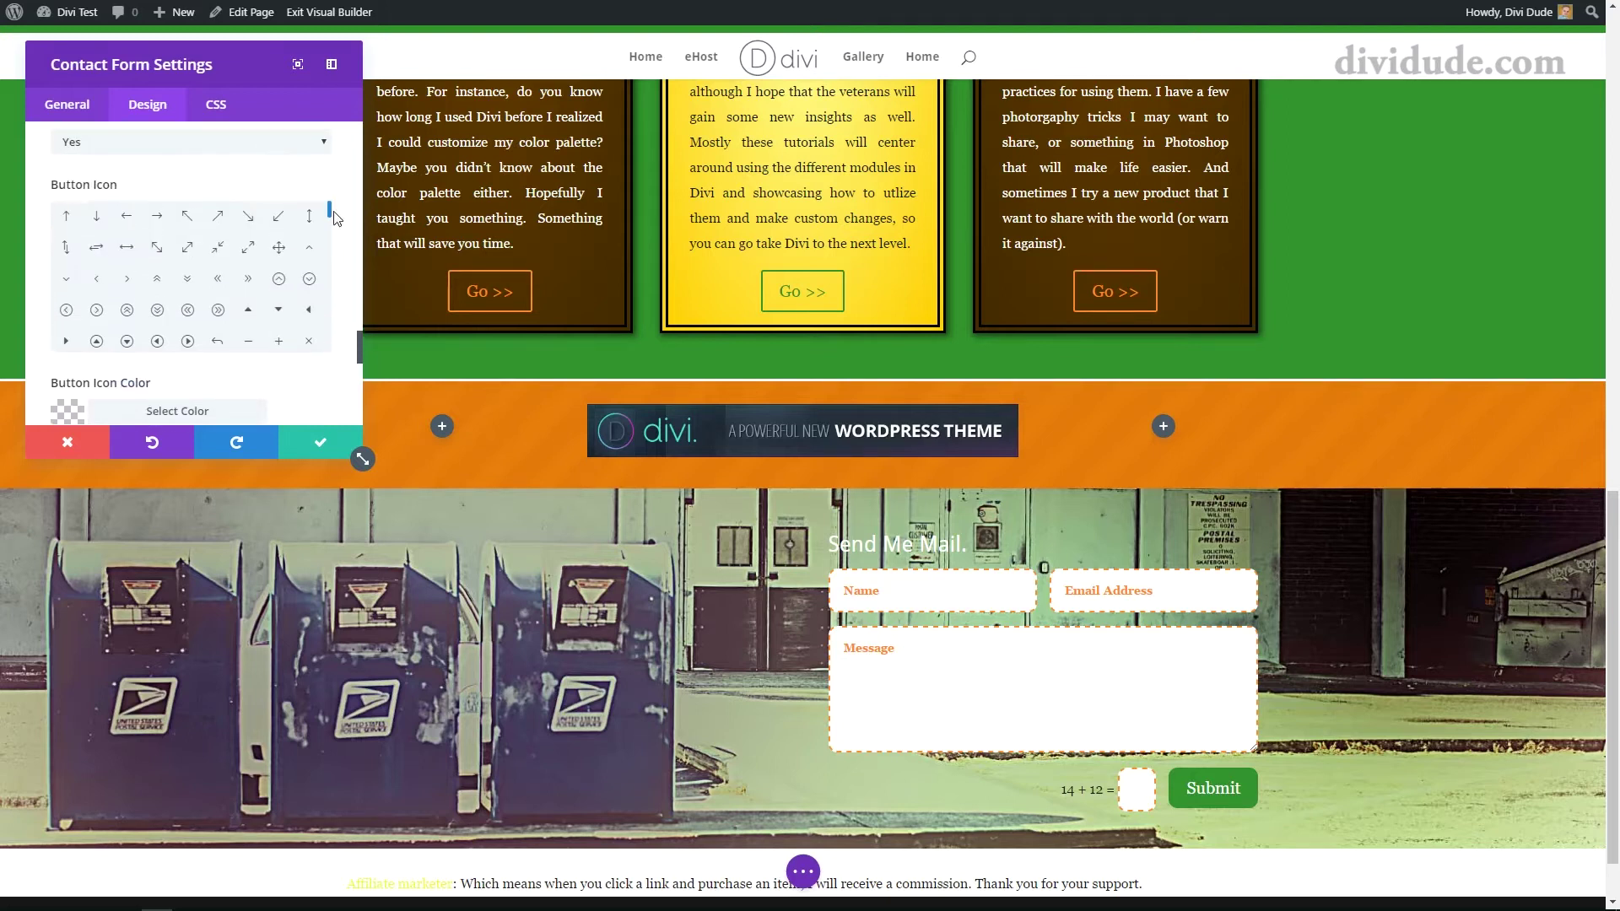
pyautogui.moveTo(330, 218); pyautogui.dragTo(330, 255)
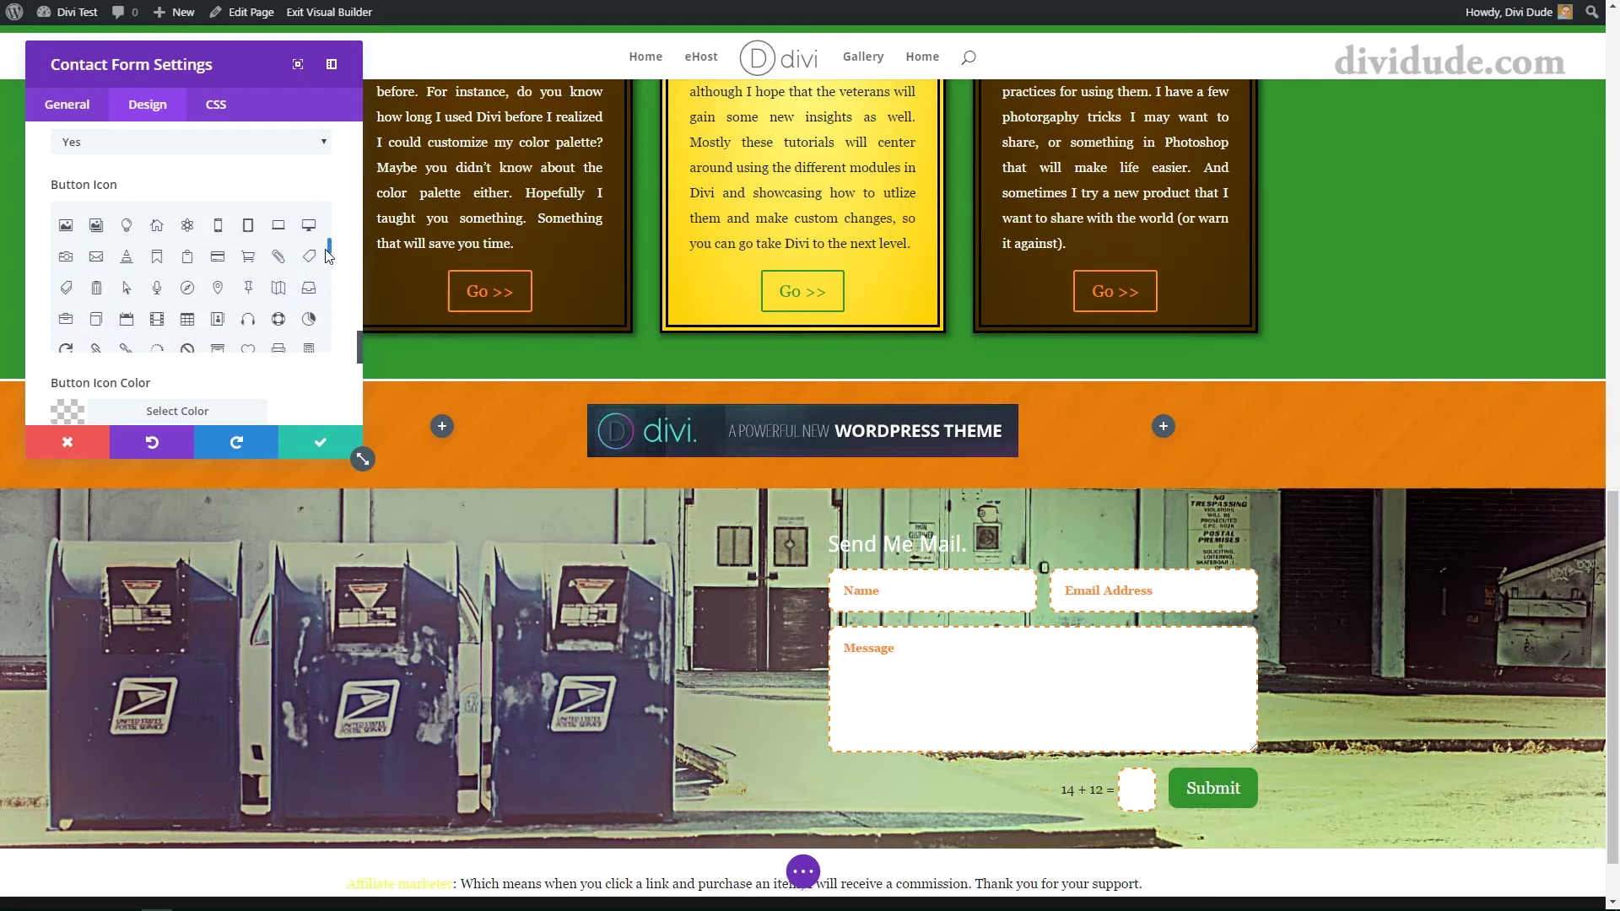
pyautogui.click(97, 263)
# Step: Make the Submit button icon yellow
pyautogui.scroll(-3, 342, 393)
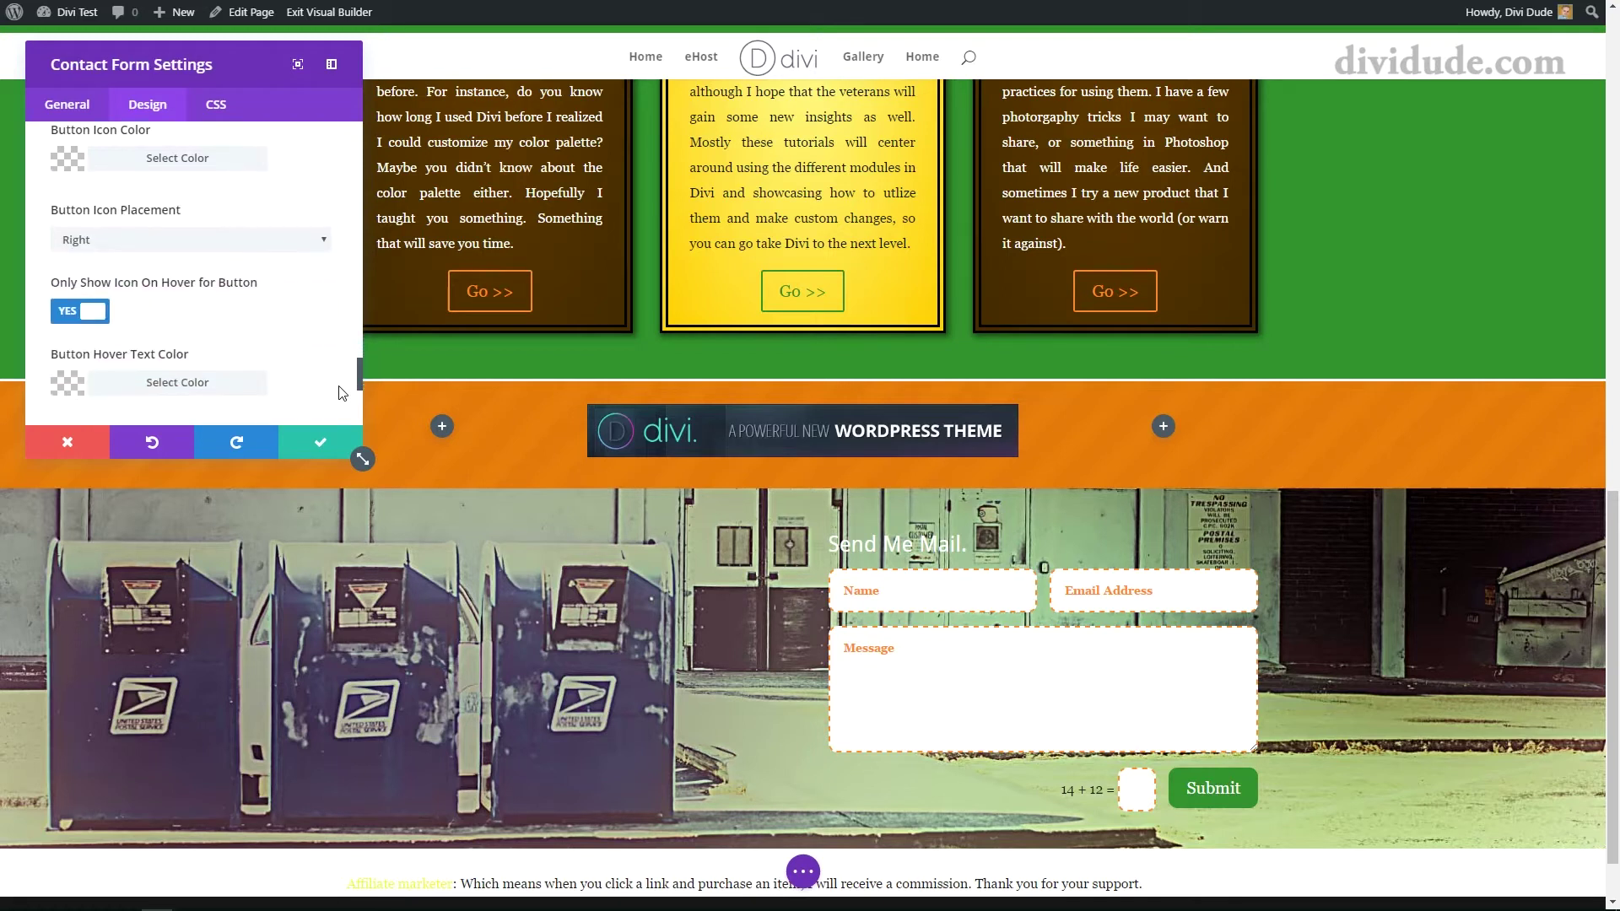
pyautogui.click(186, 160)
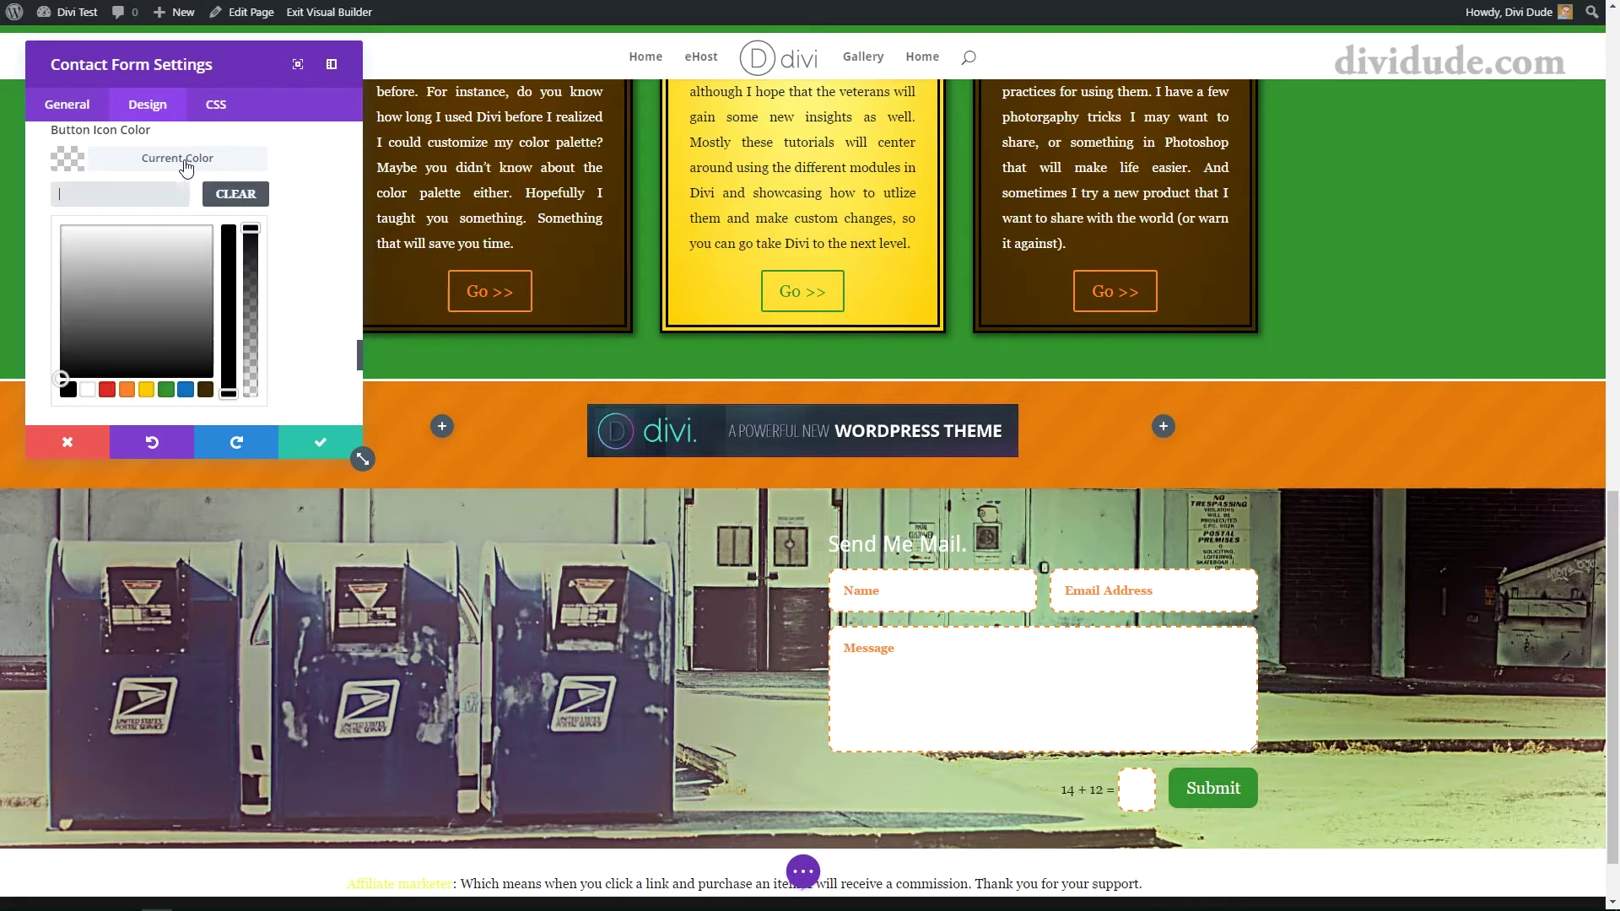
pyautogui.click(146, 390)
pyautogui.scroll(-2, 333, 258)
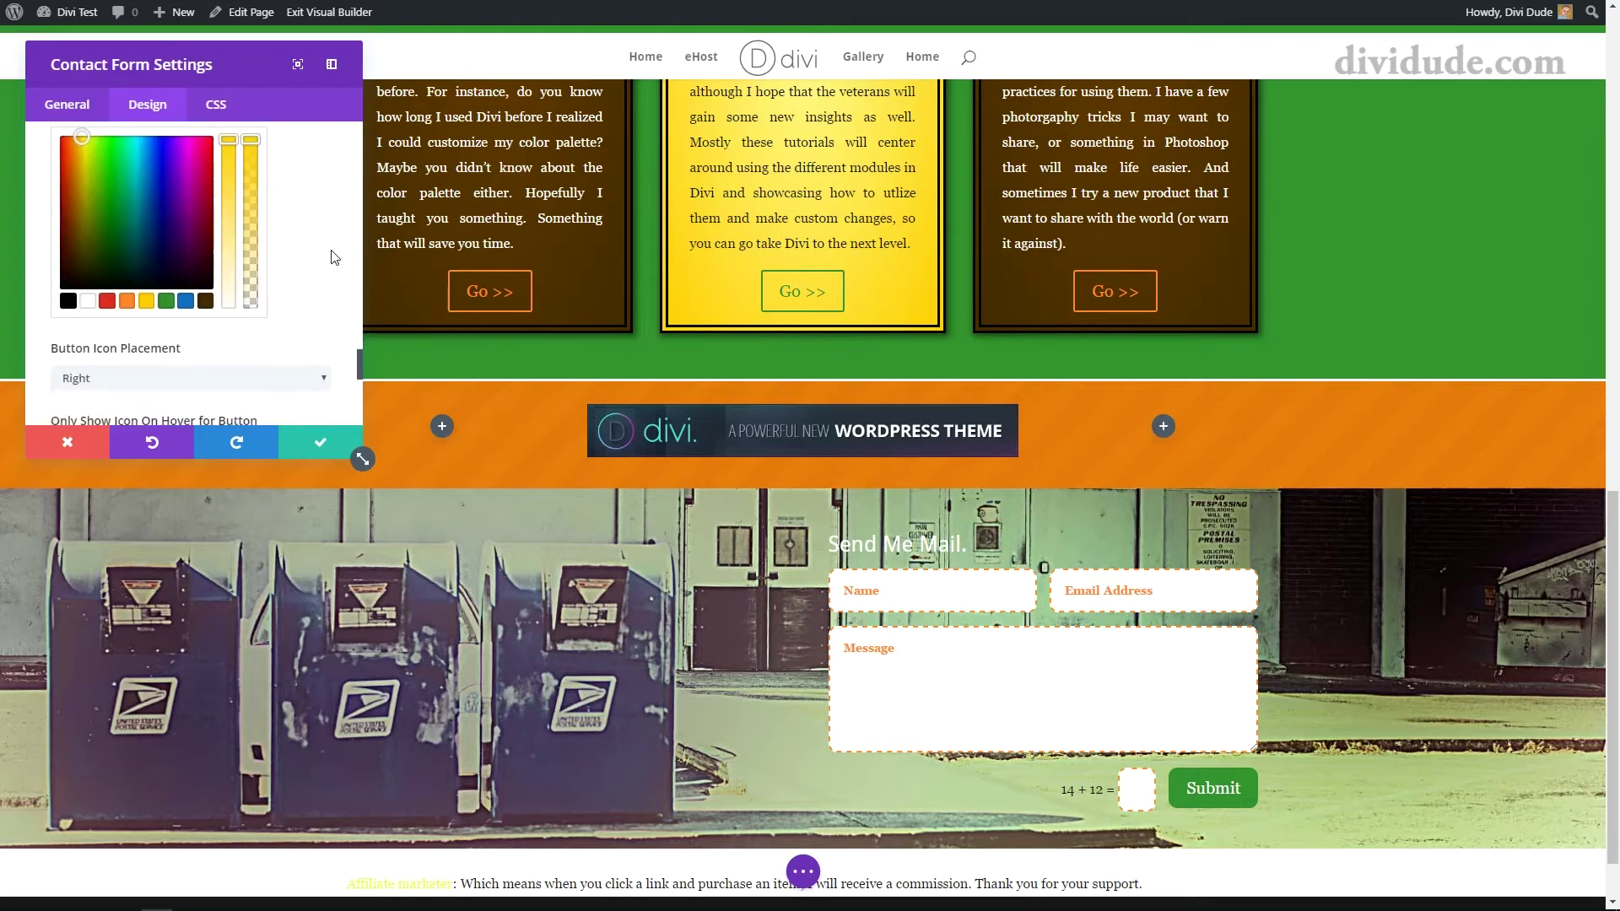
pyautogui.scroll(-2, 306, 279)
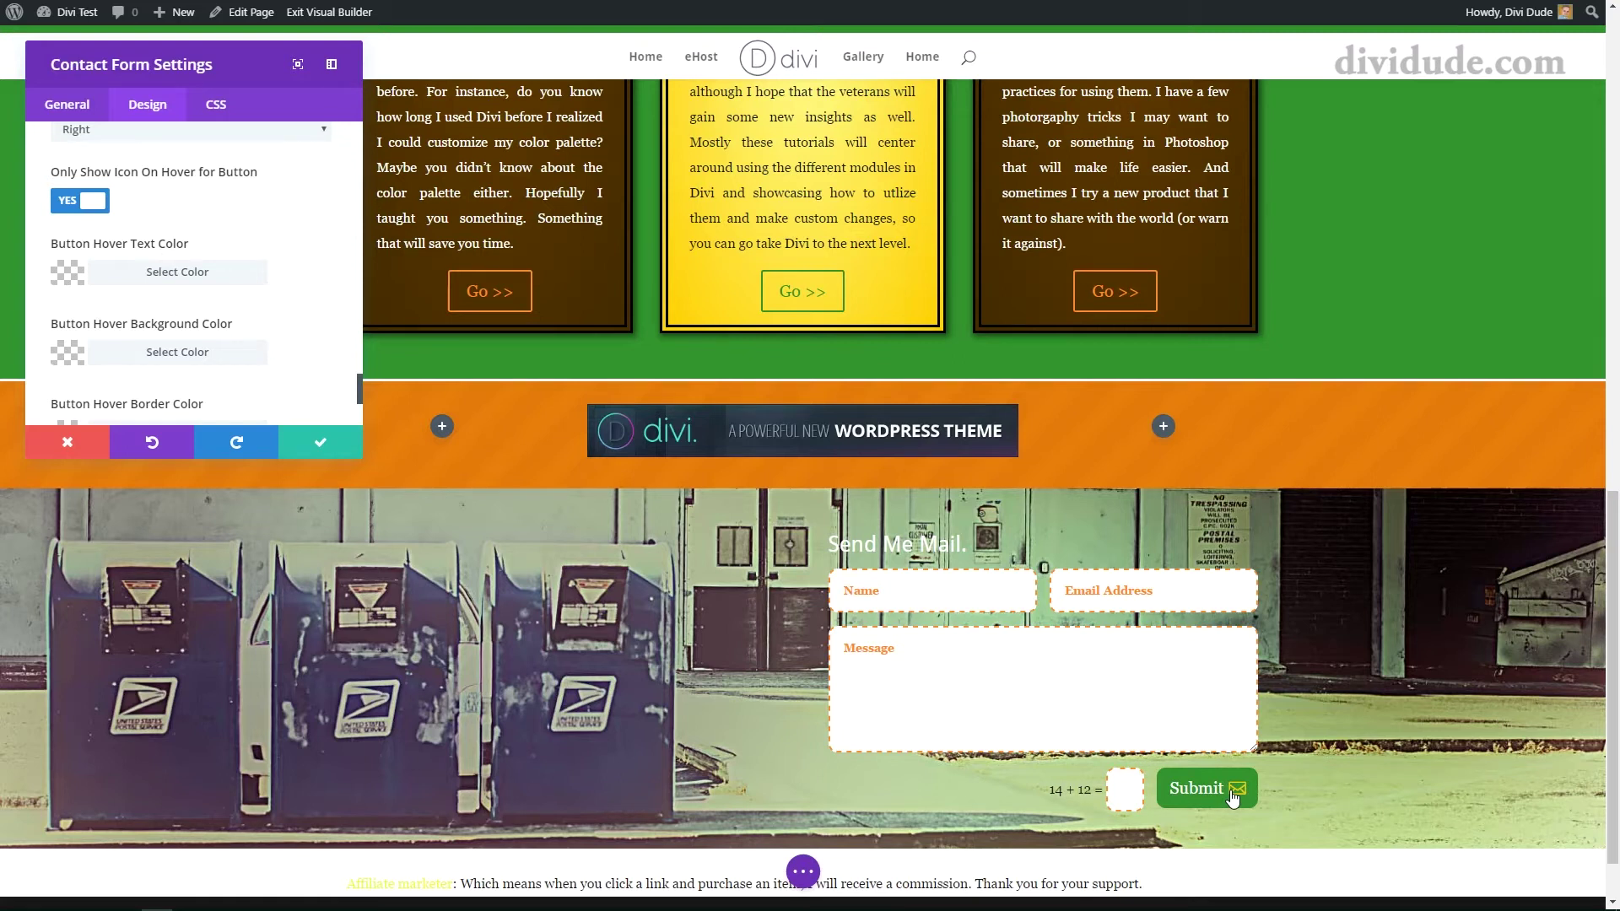
# Step: Set the button's hover text colour to yellow and hover background to green
pyautogui.click(190, 274)
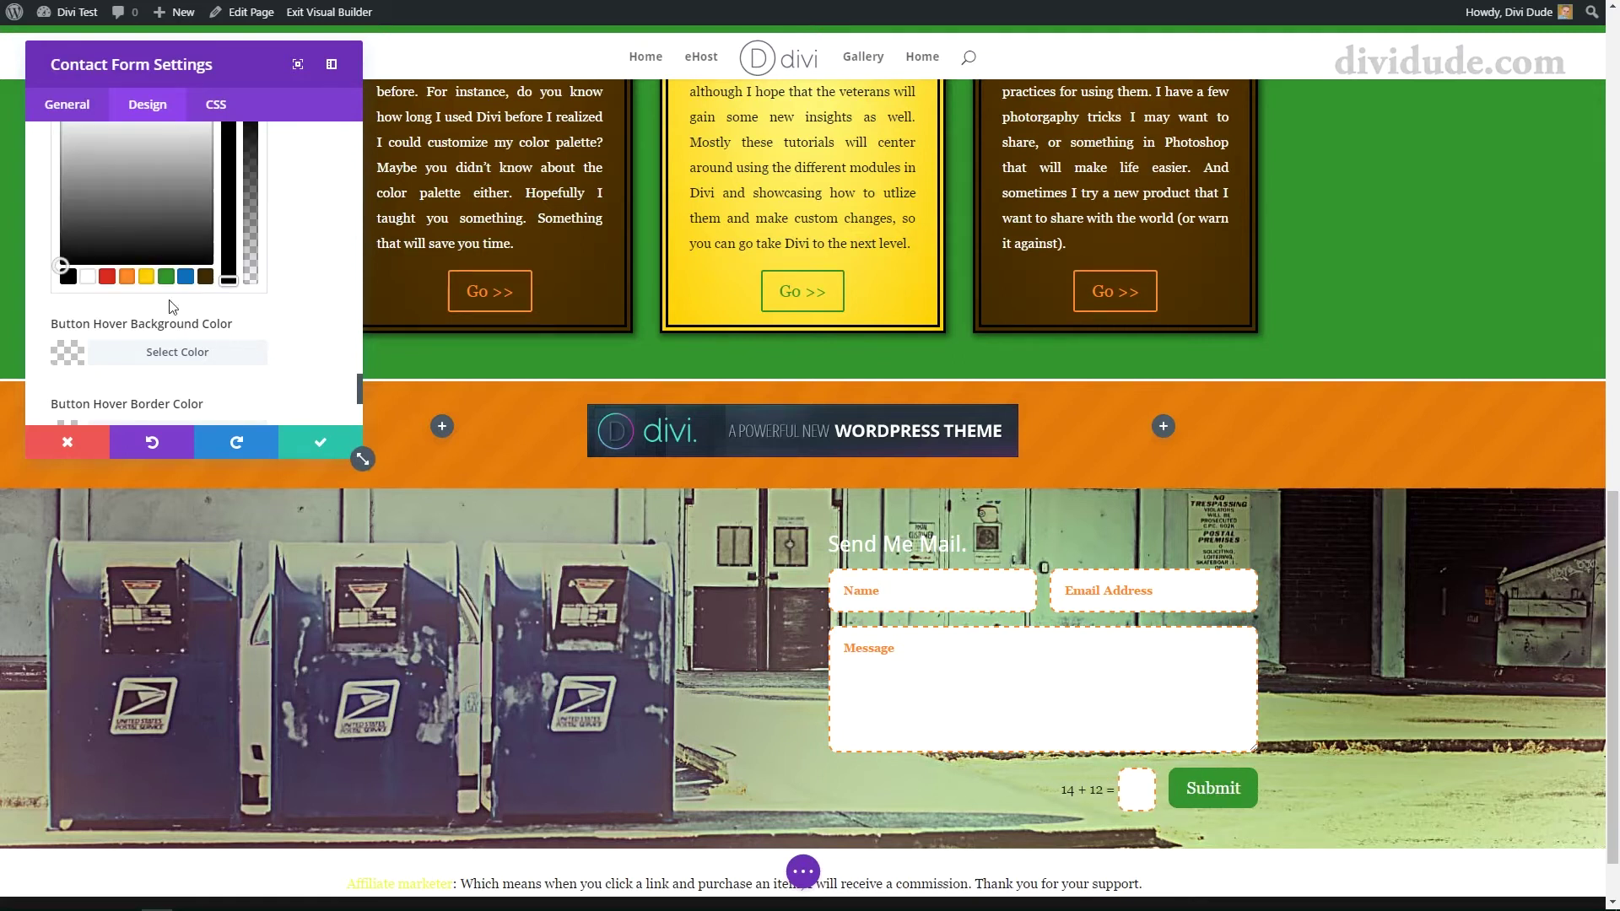
pyautogui.click(146, 277)
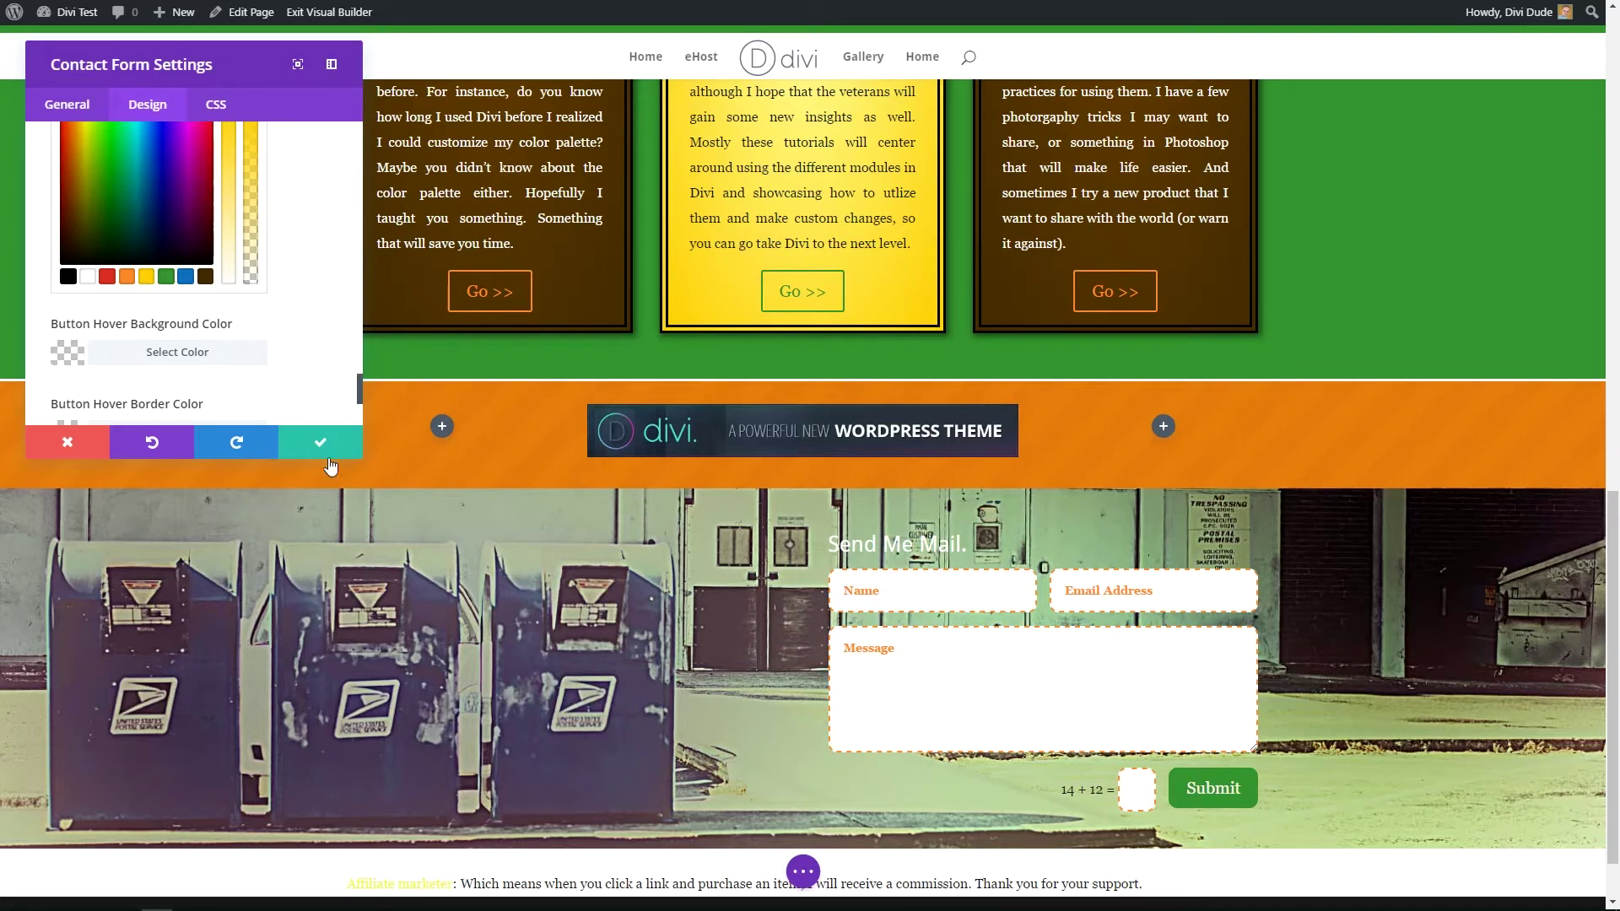
pyautogui.scroll(-1, 150, 308)
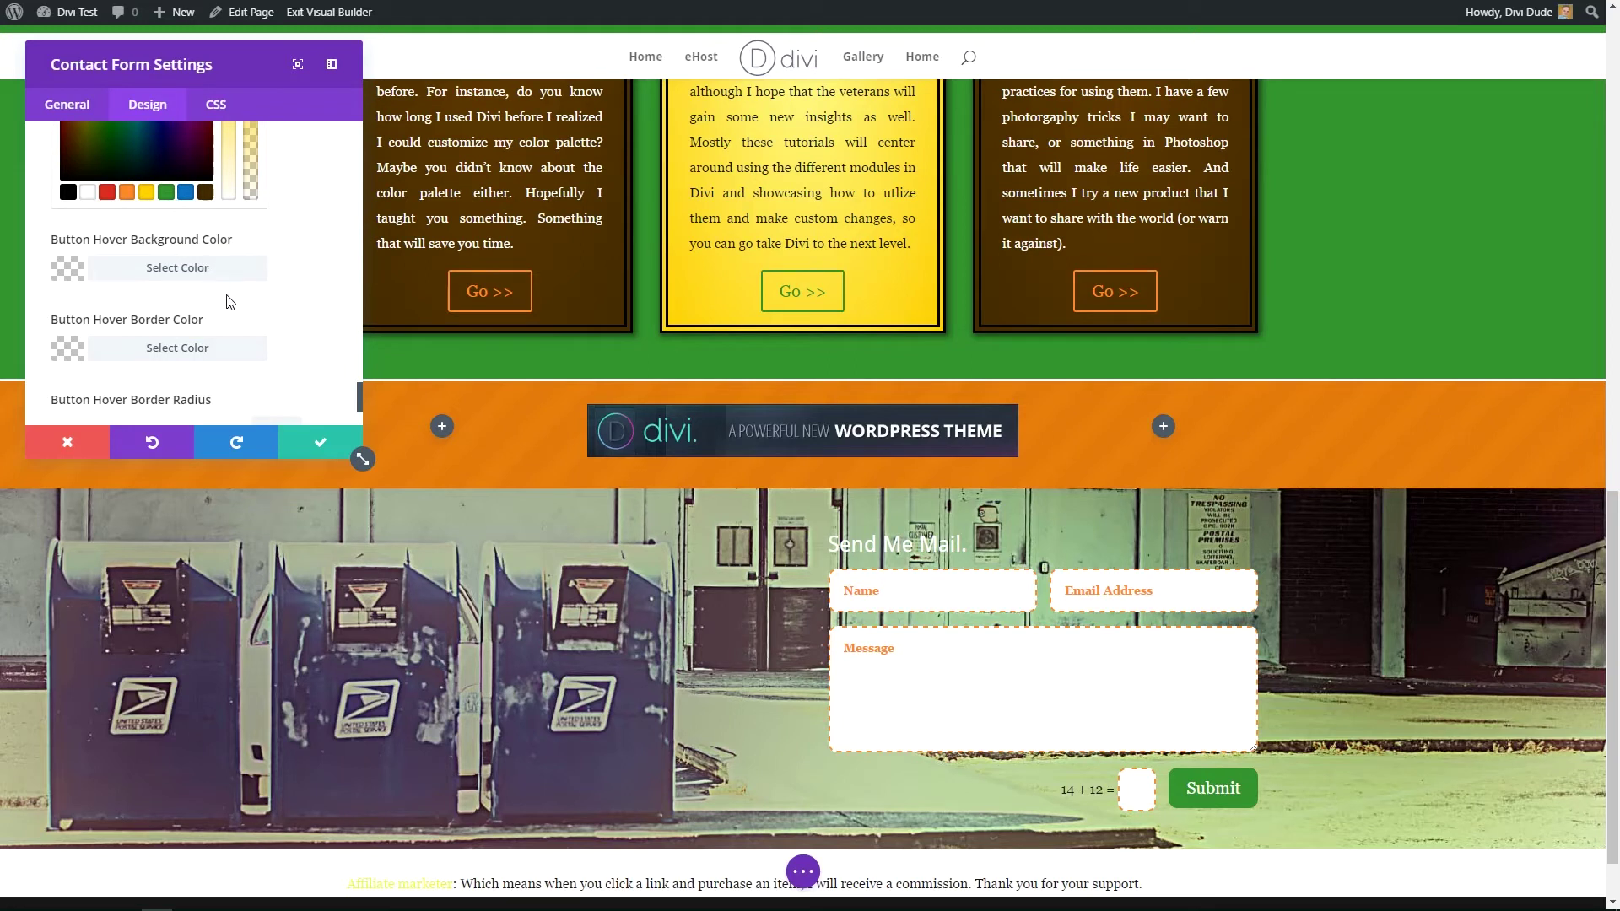
pyautogui.scroll(-1, 243, 312)
pyautogui.scroll(-1, 245, 314)
pyautogui.click(186, 201)
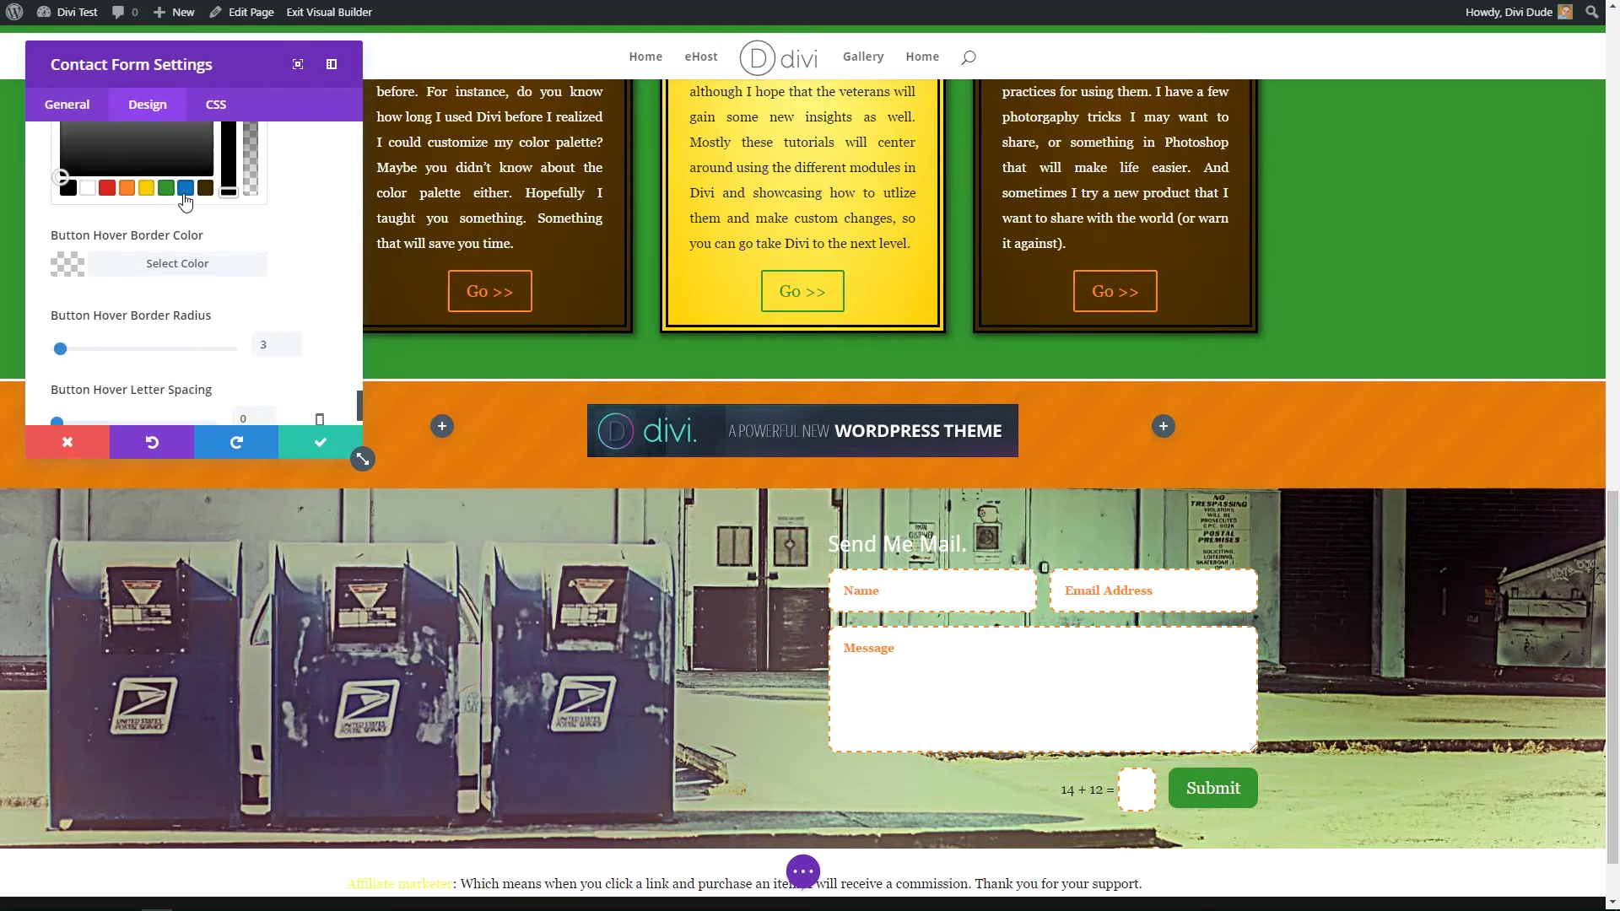
pyautogui.click(185, 189)
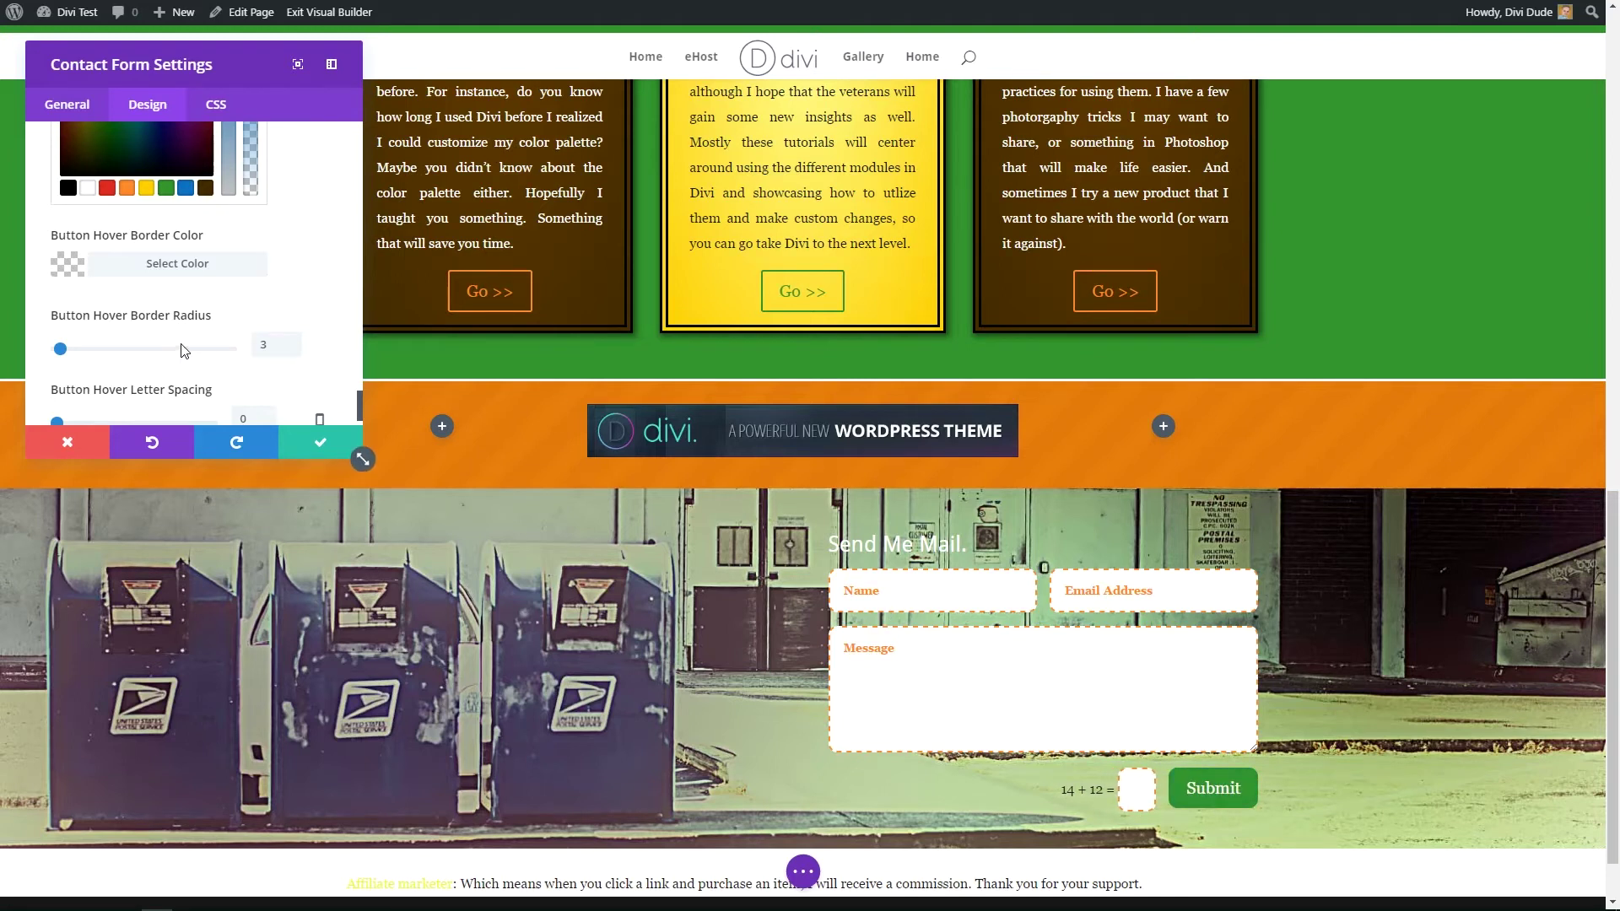
pyautogui.click(169, 188)
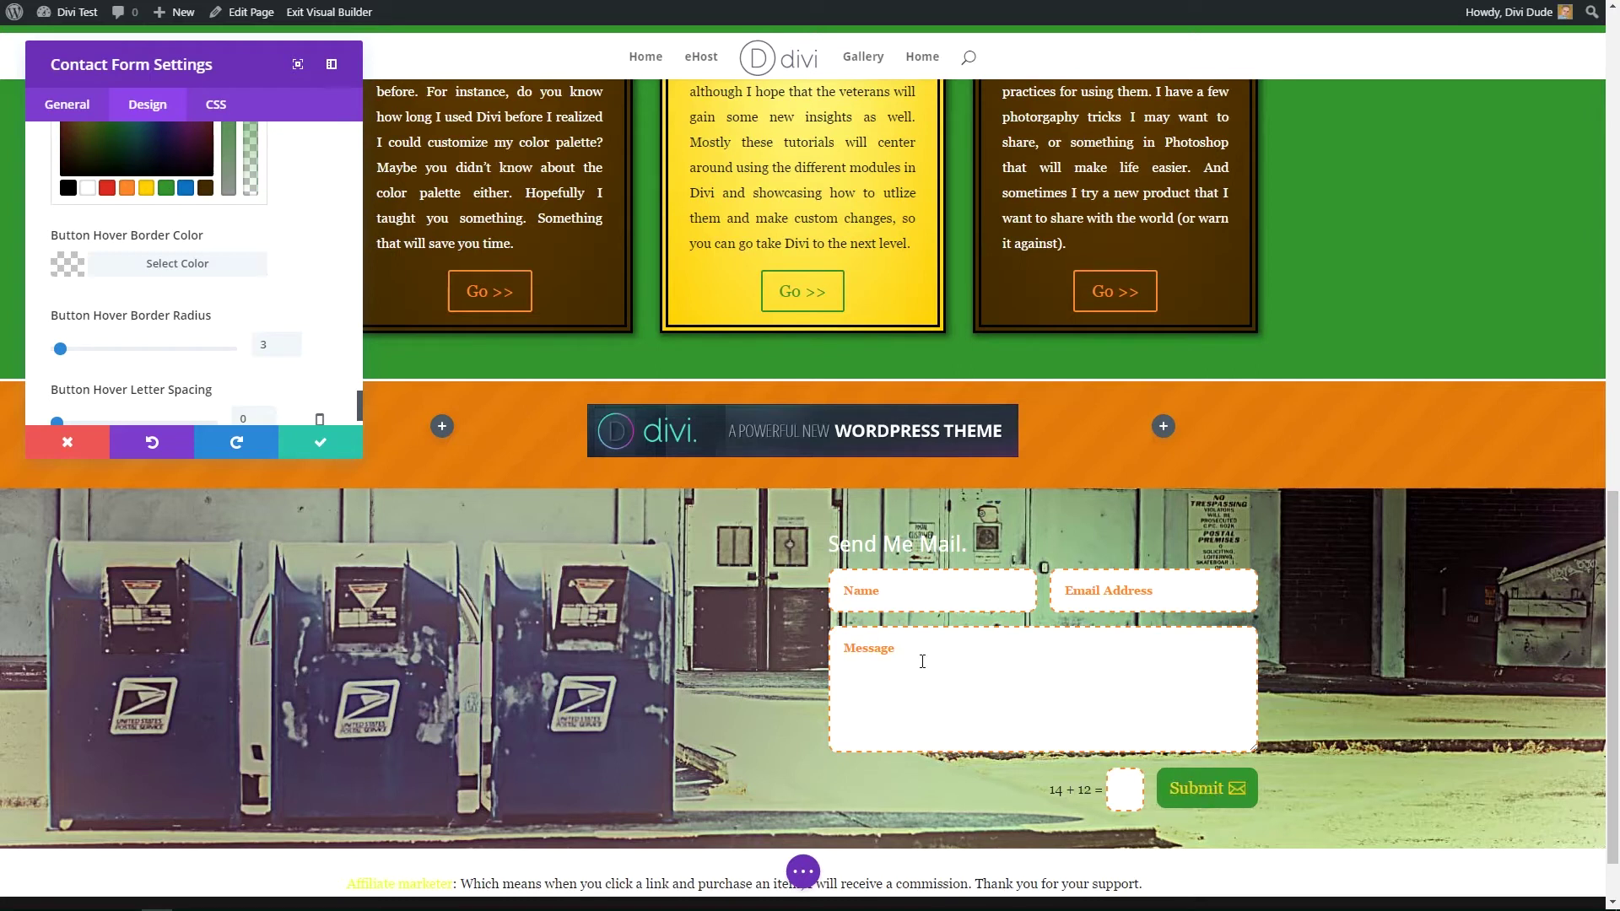
# Step: Make the hover border green with a 10 px hover border radius
pyautogui.click(219, 272)
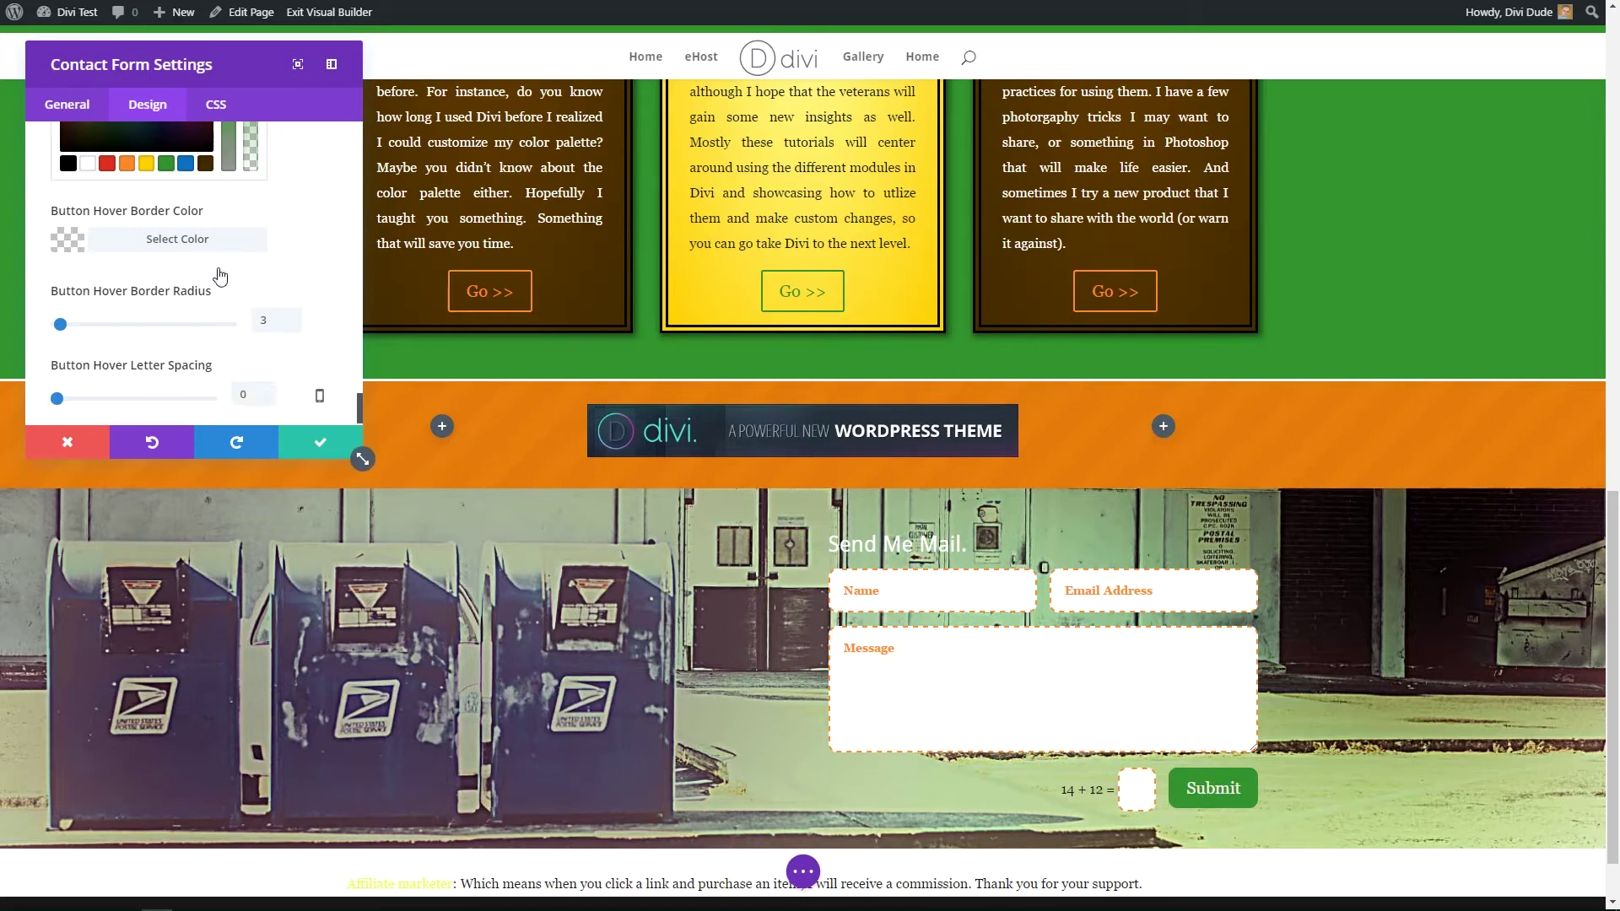
pyautogui.click(166, 234)
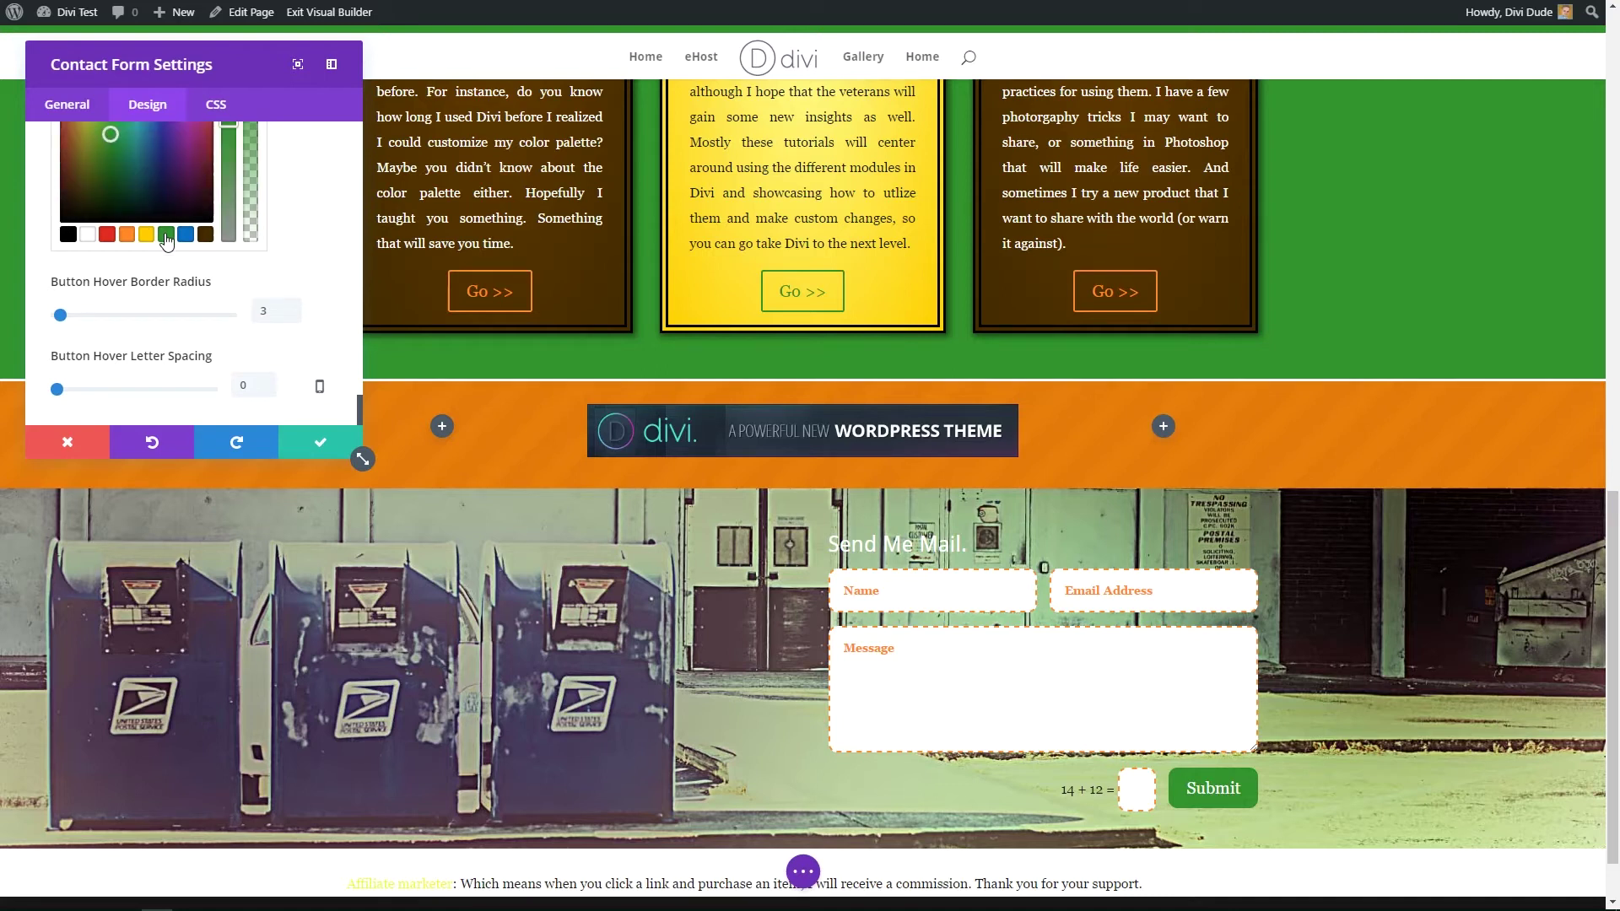
pyautogui.doubleClick(283, 302)
pyautogui.write('10')
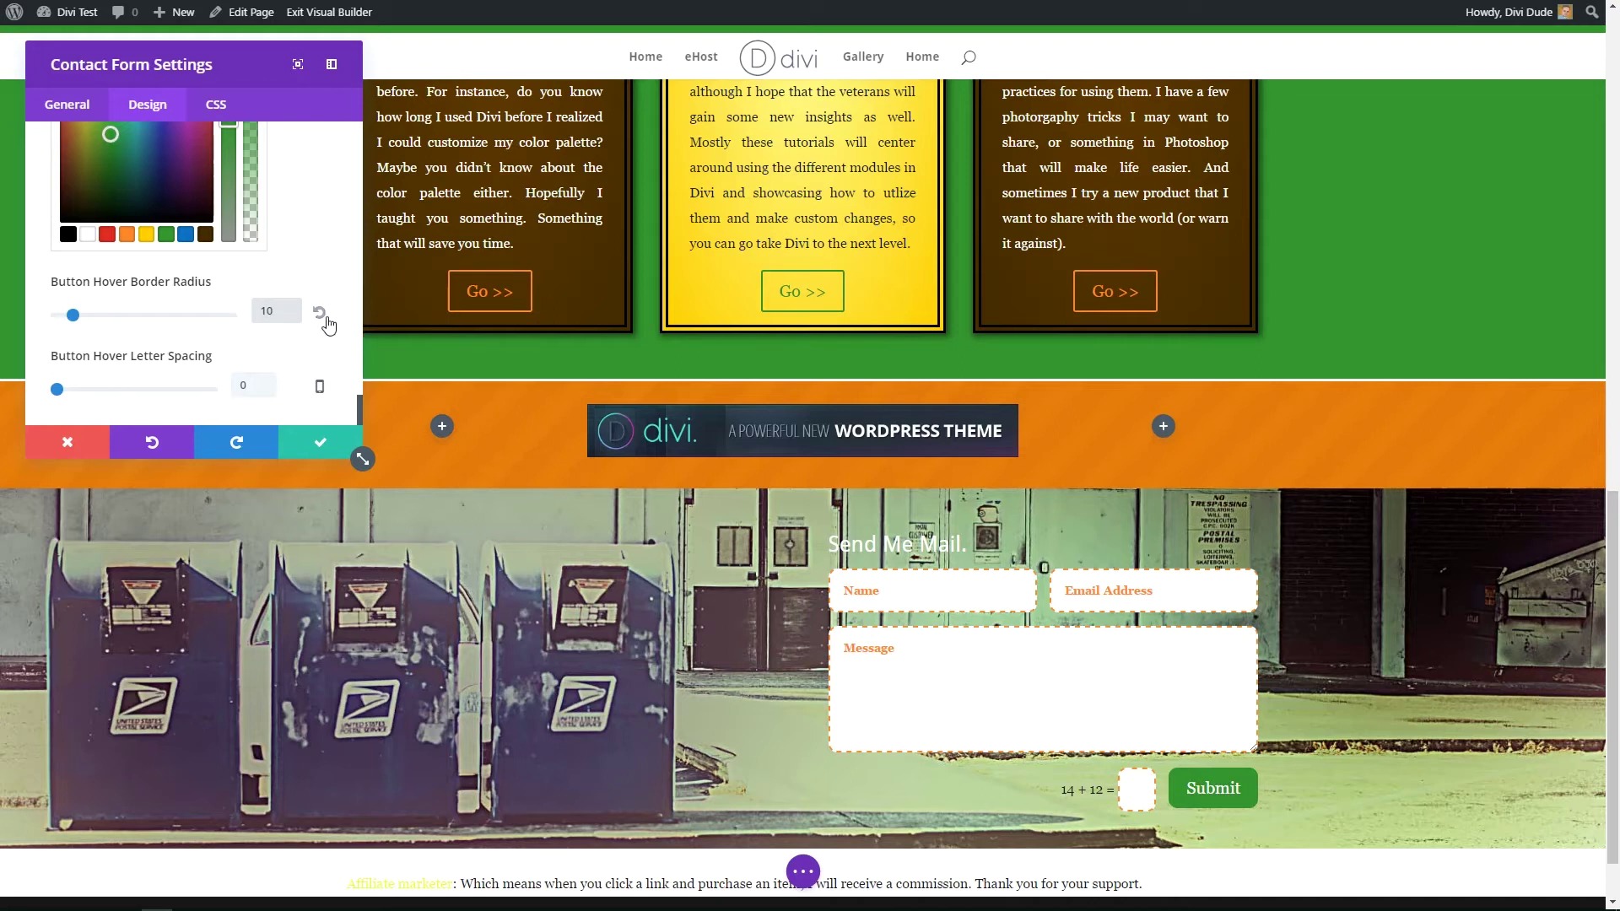
pyautogui.click(325, 452)
# Step: Save the contact form settings, check the Send Me Mail heading, and exit to the live page
pyautogui.click(324, 453)
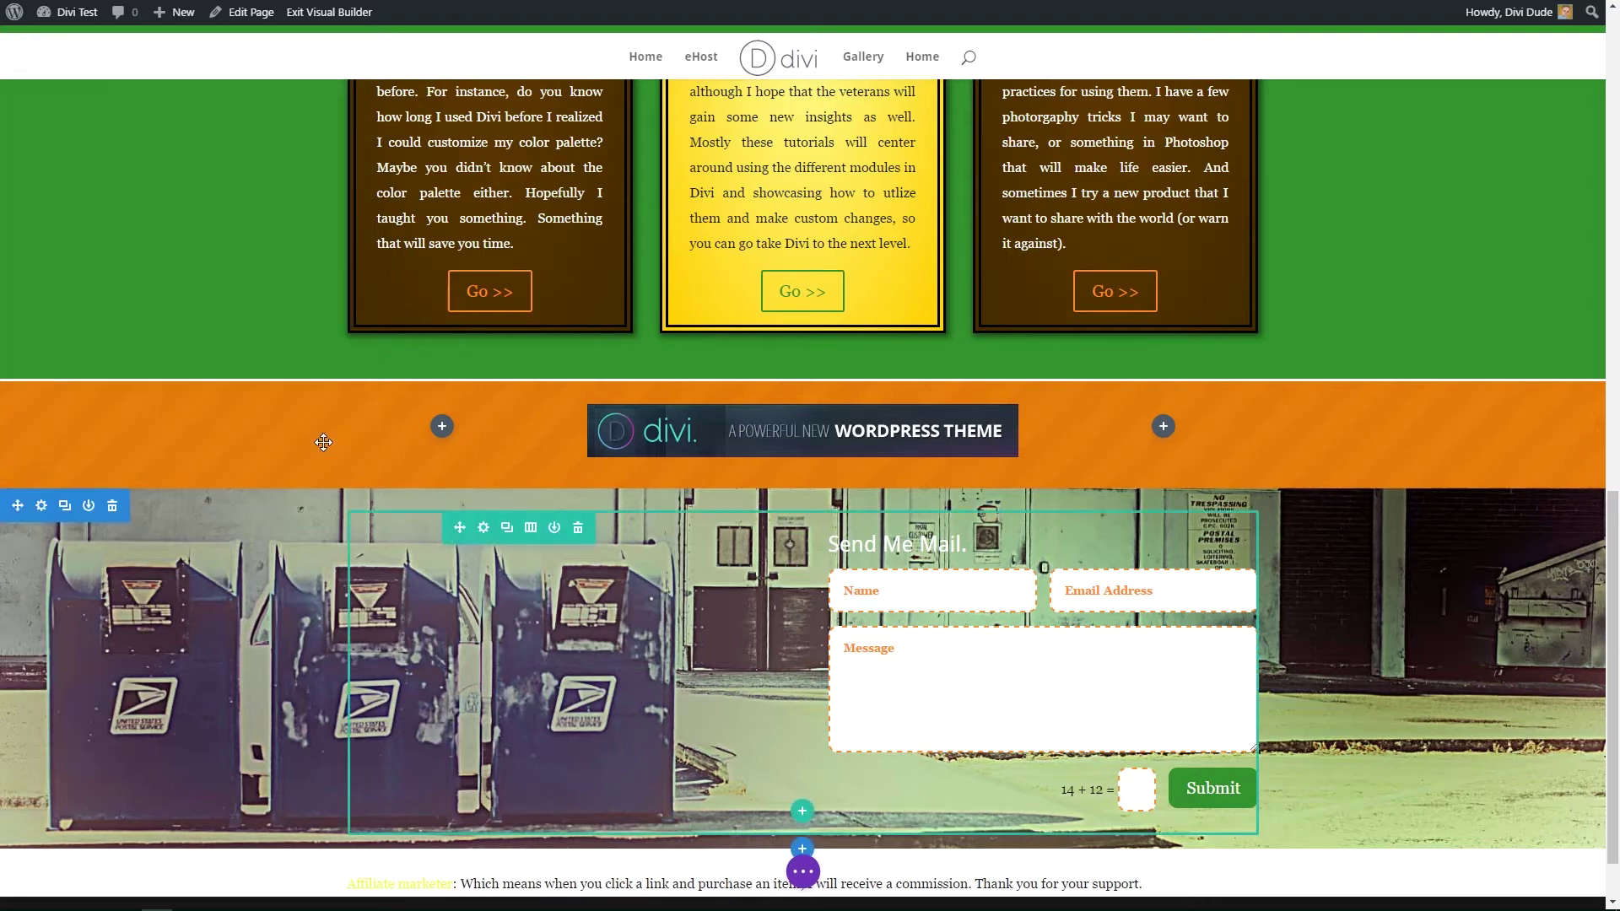
pyautogui.click(802, 872)
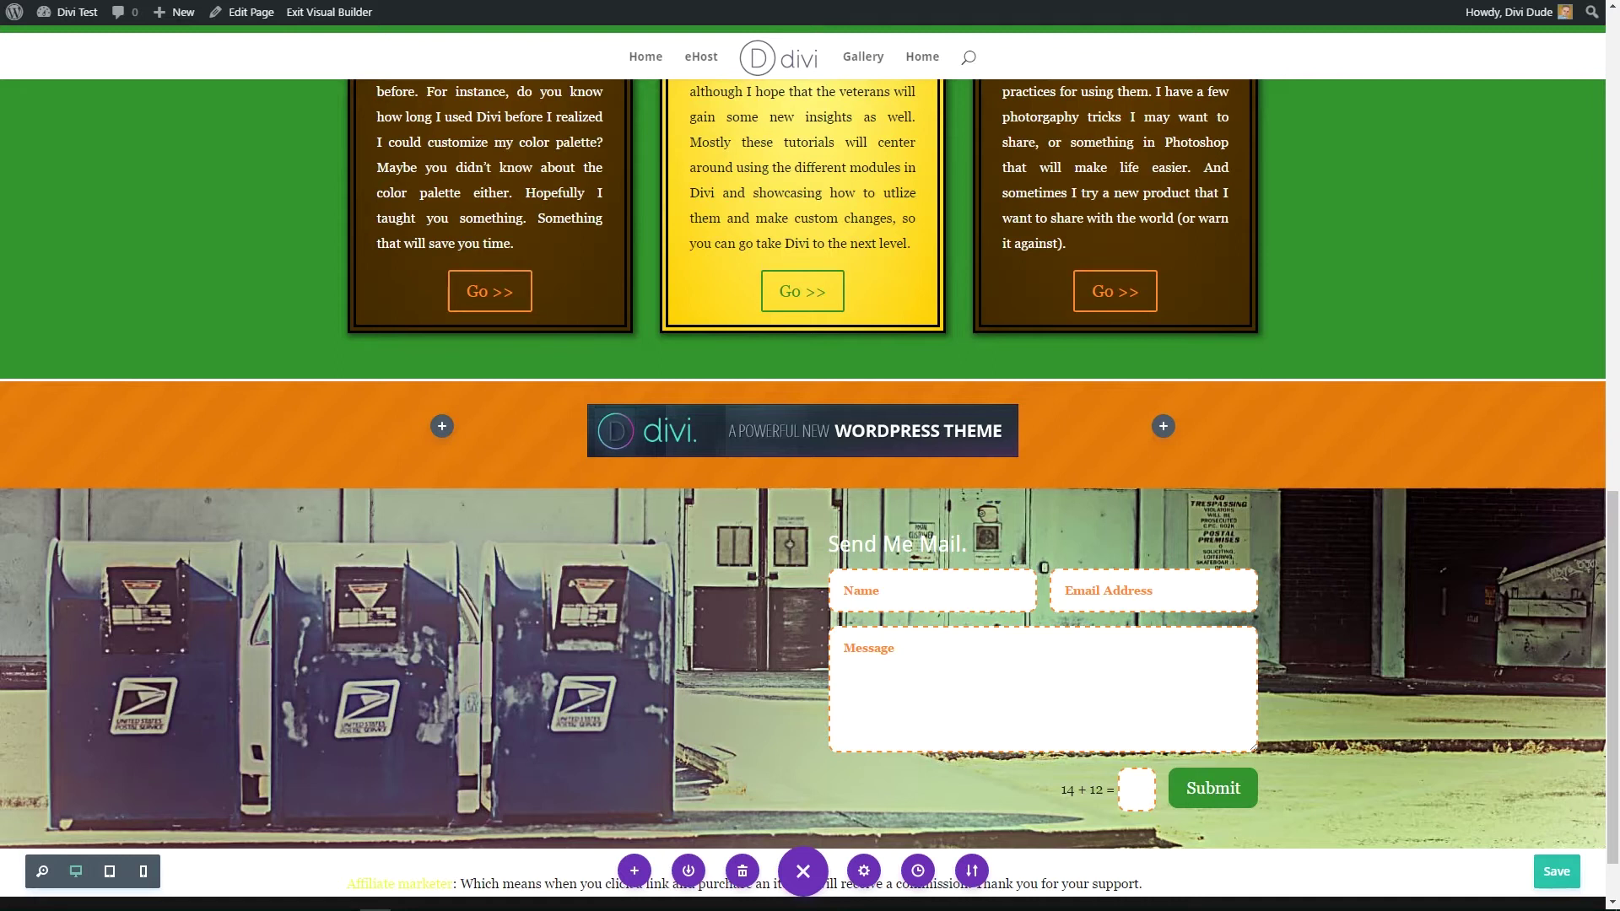
pyautogui.click(860, 544)
pyautogui.moveTo(849, 544); pyautogui.dragTo(968, 543)
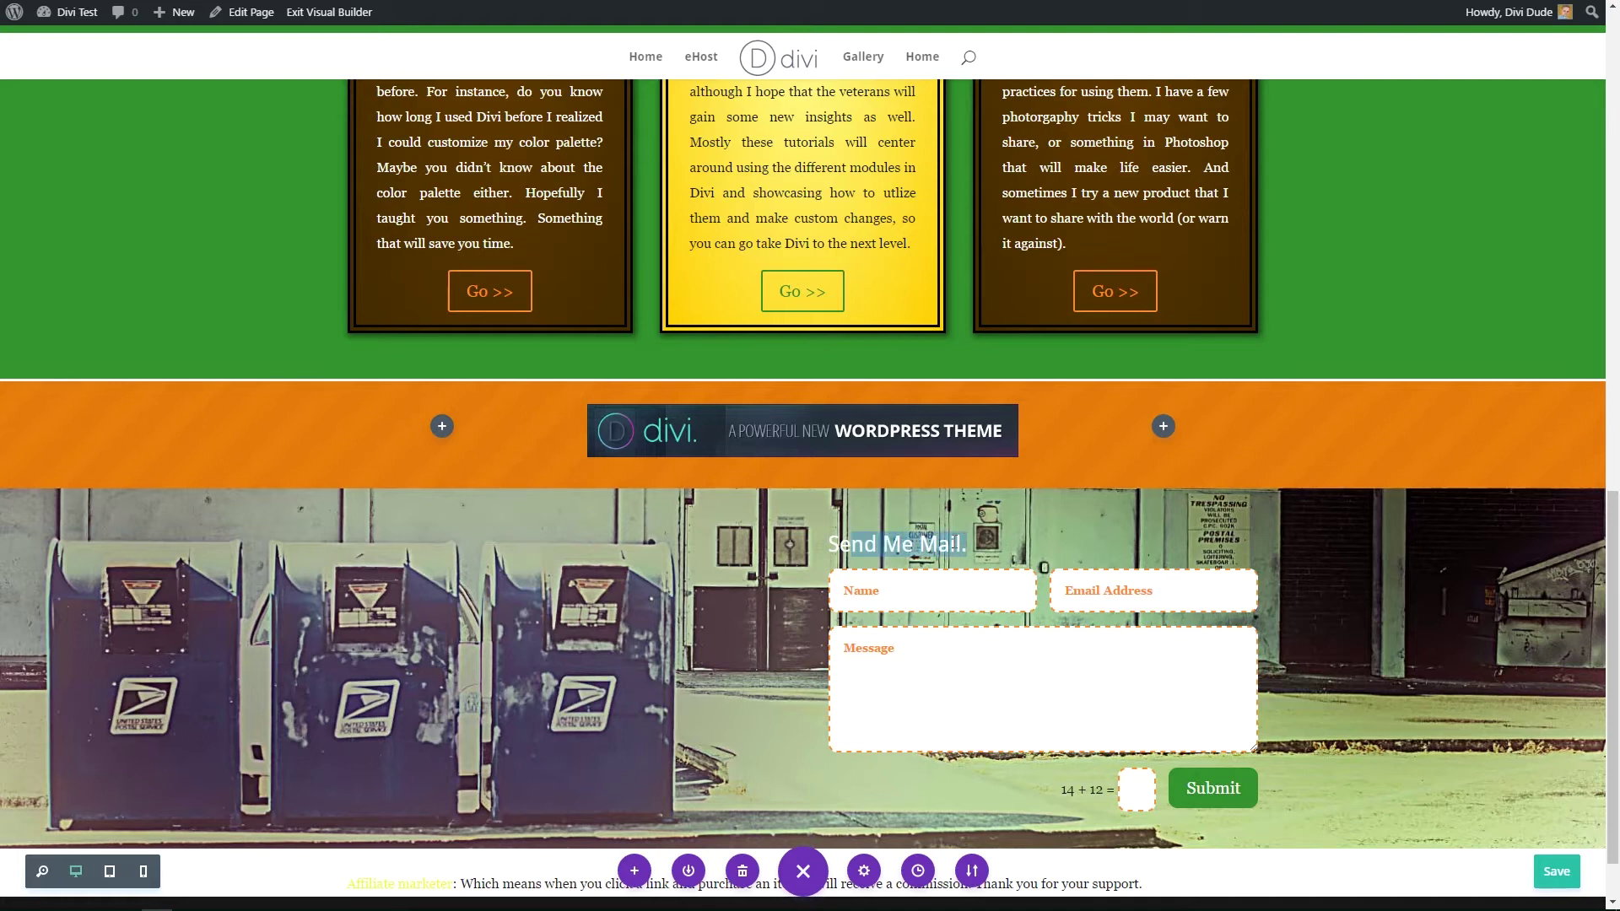
pyautogui.click(955, 544)
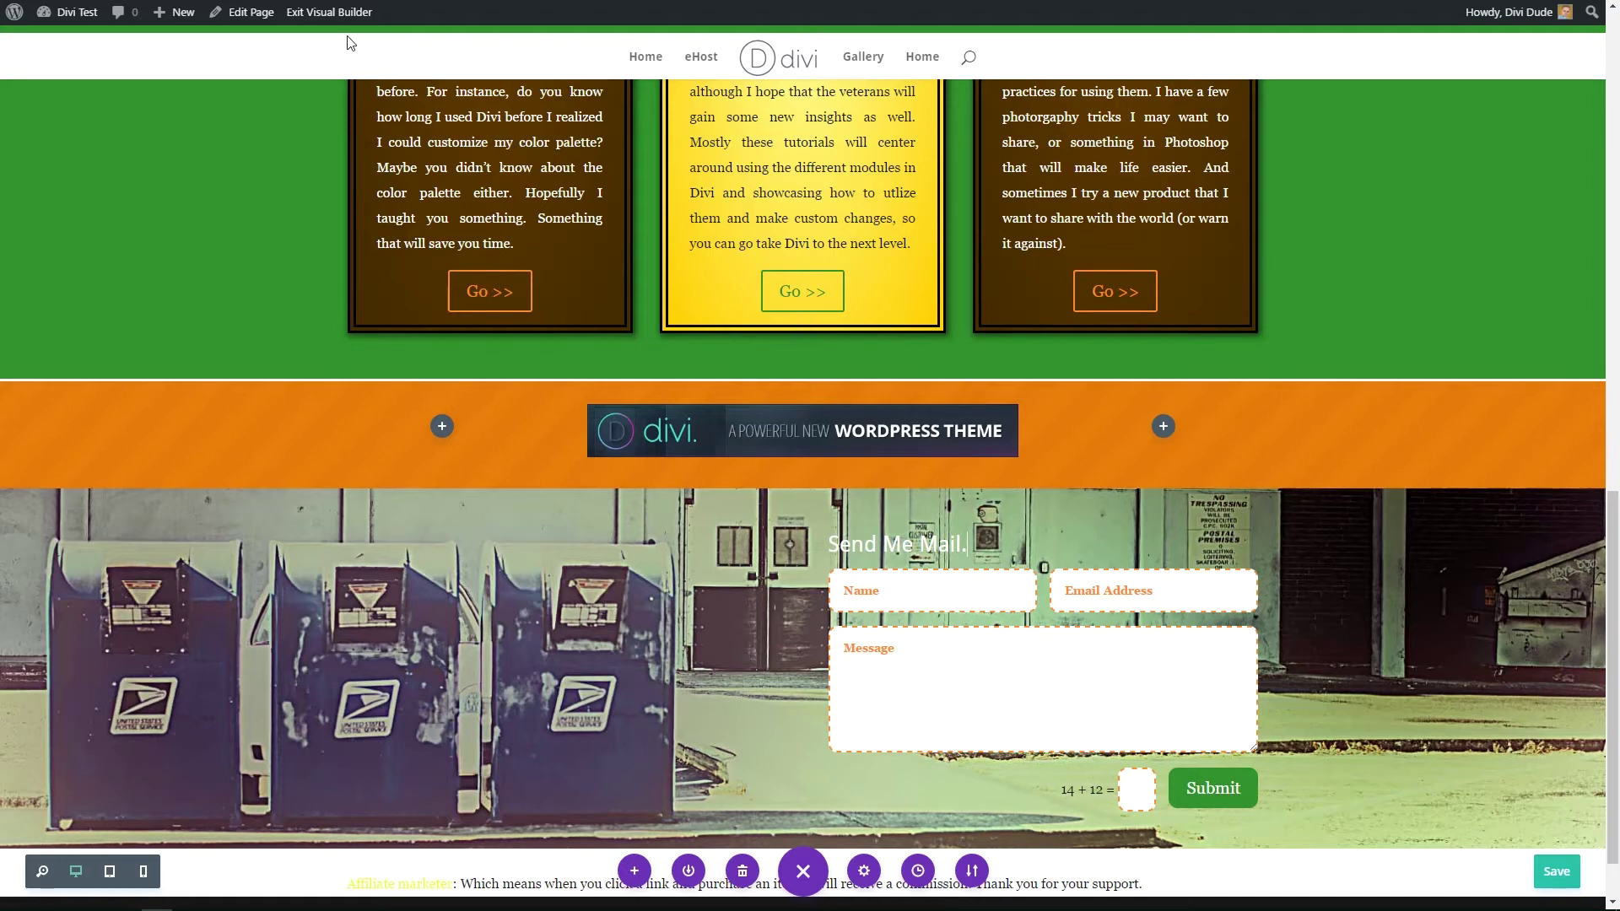
pyautogui.click(344, 12)
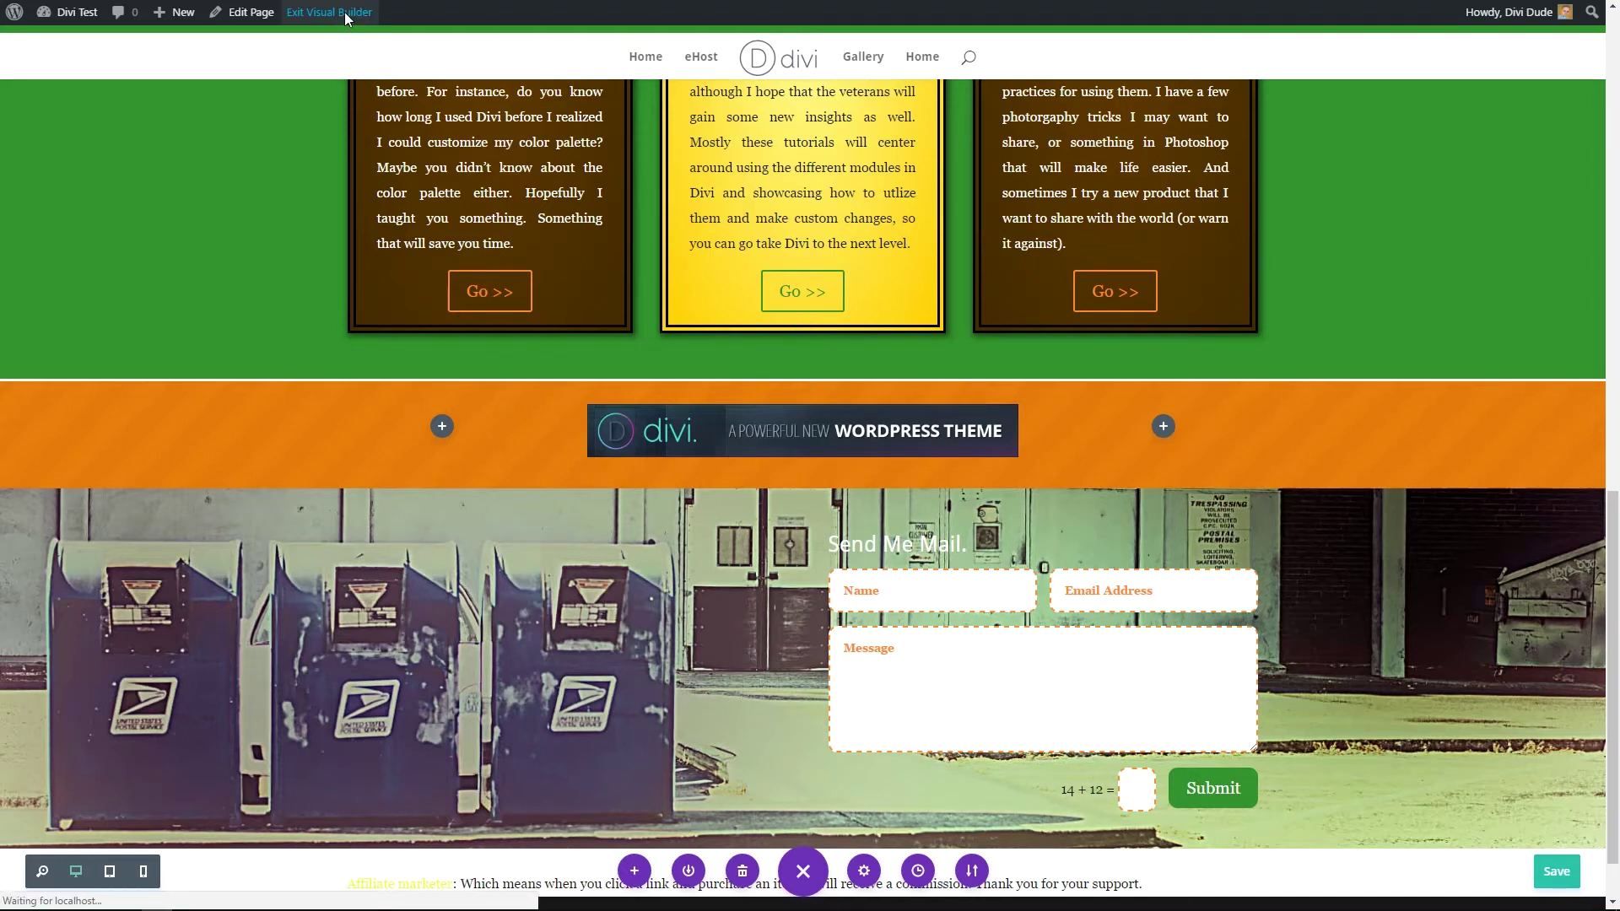
# Step: Inspect the Send Me Mail heading on the live page to find its CSS class
pyautogui.scroll(-10, 782, 508)
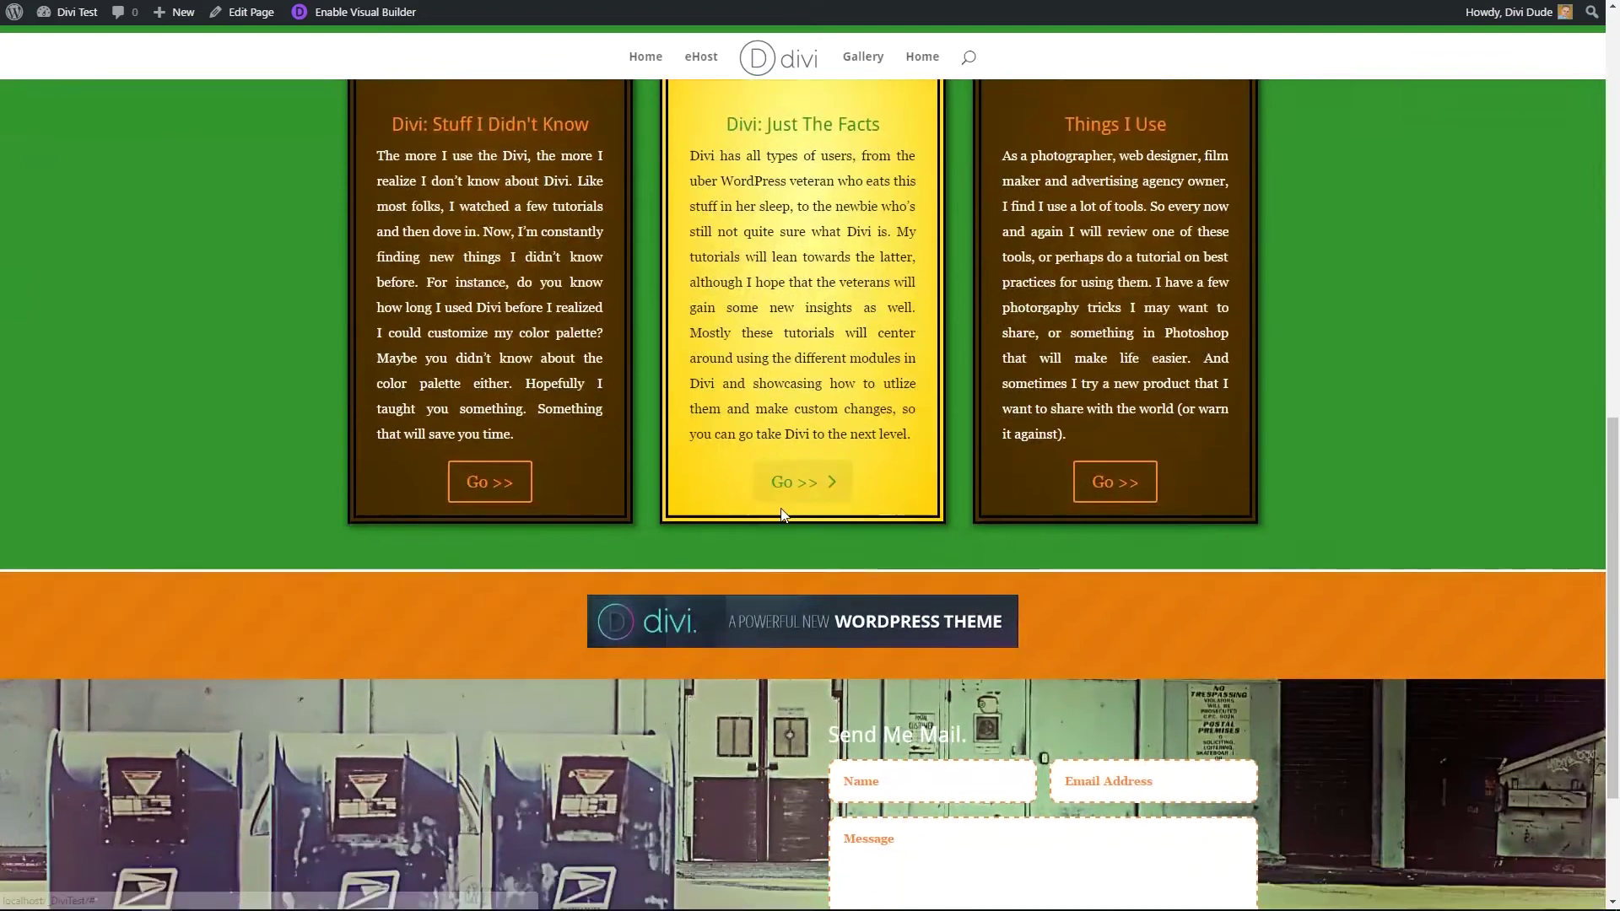
pyautogui.scroll(-3, 782, 514)
pyautogui.rightClick(888, 513)
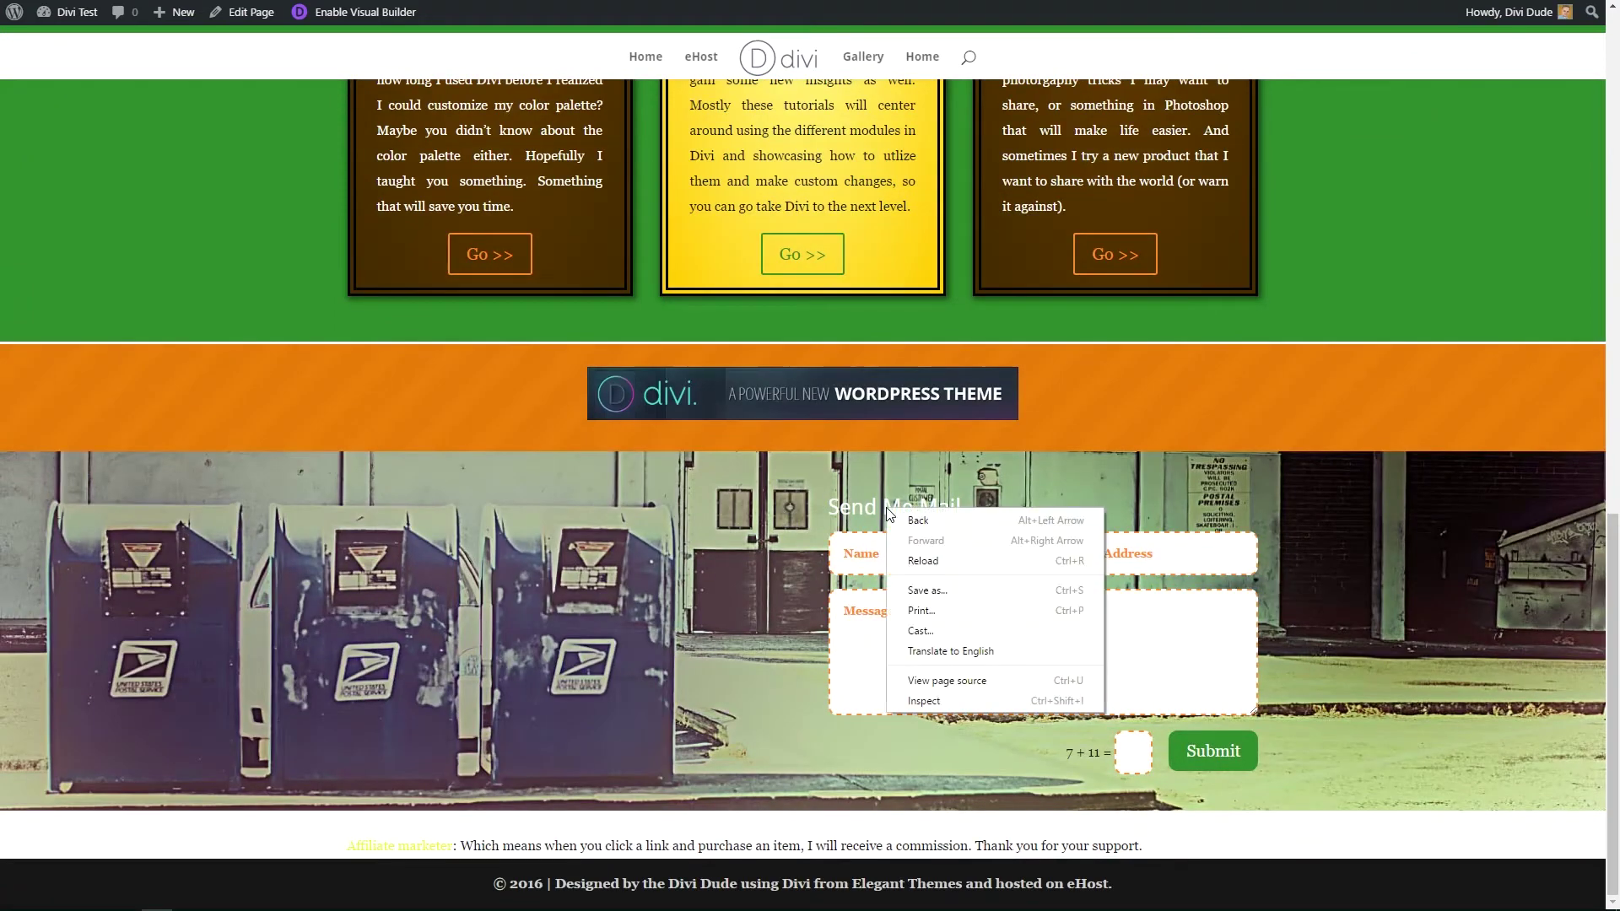
pyautogui.click(956, 704)
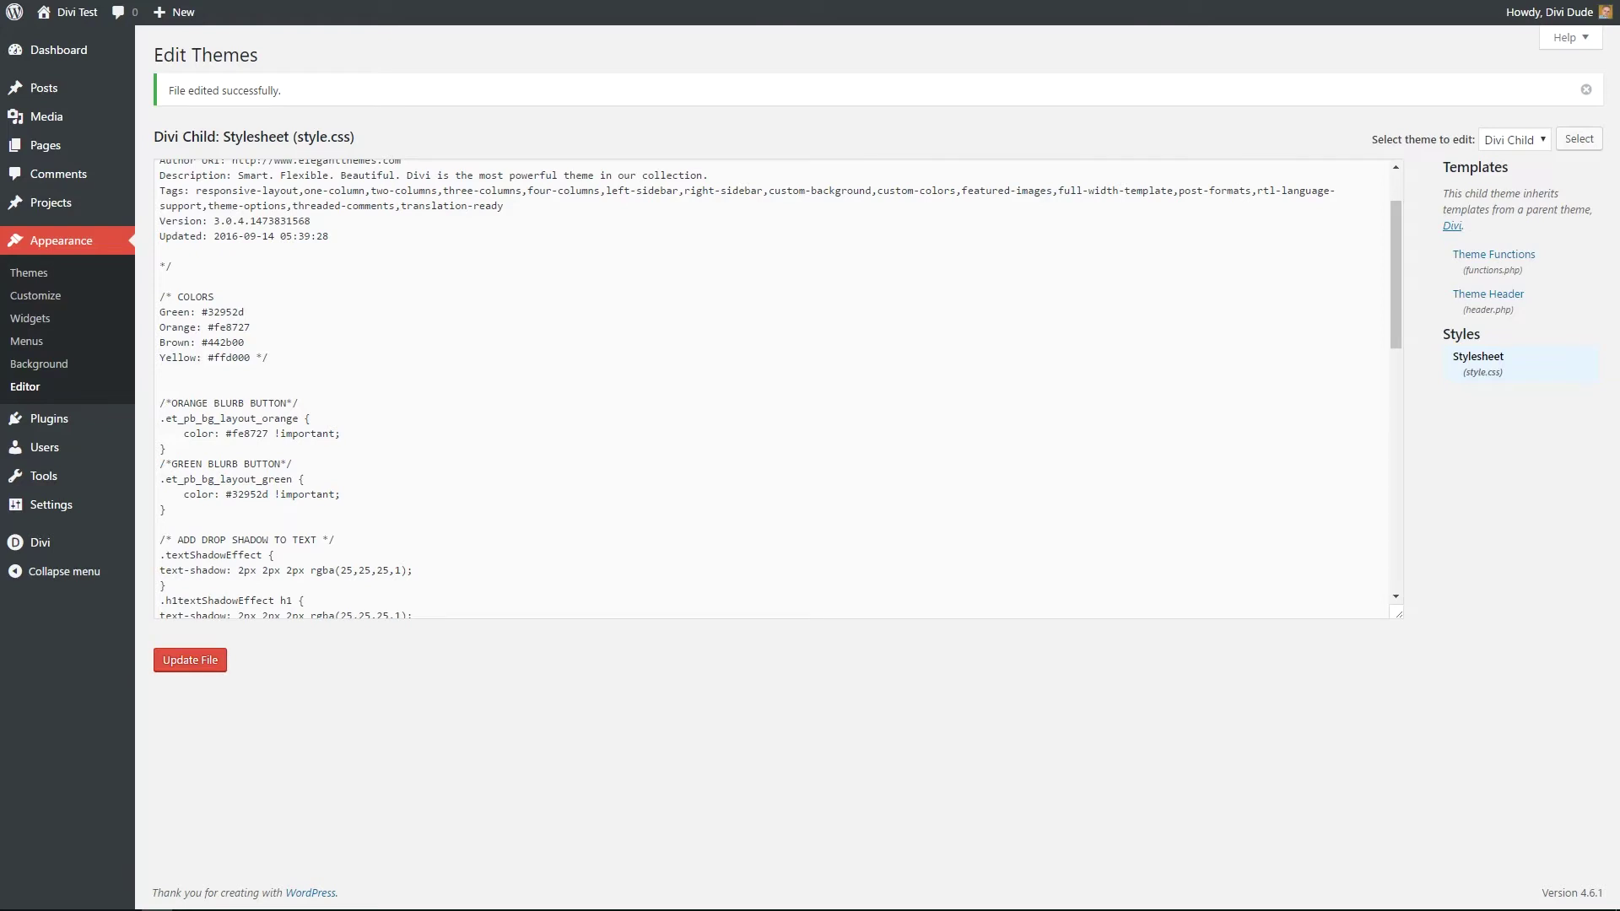
# Step: Add an /* ALIGN CONTACT TITLE */ rule with text-align:center for .et_pb_contact_main_title, then save
pyautogui.moveTo(39, 541)
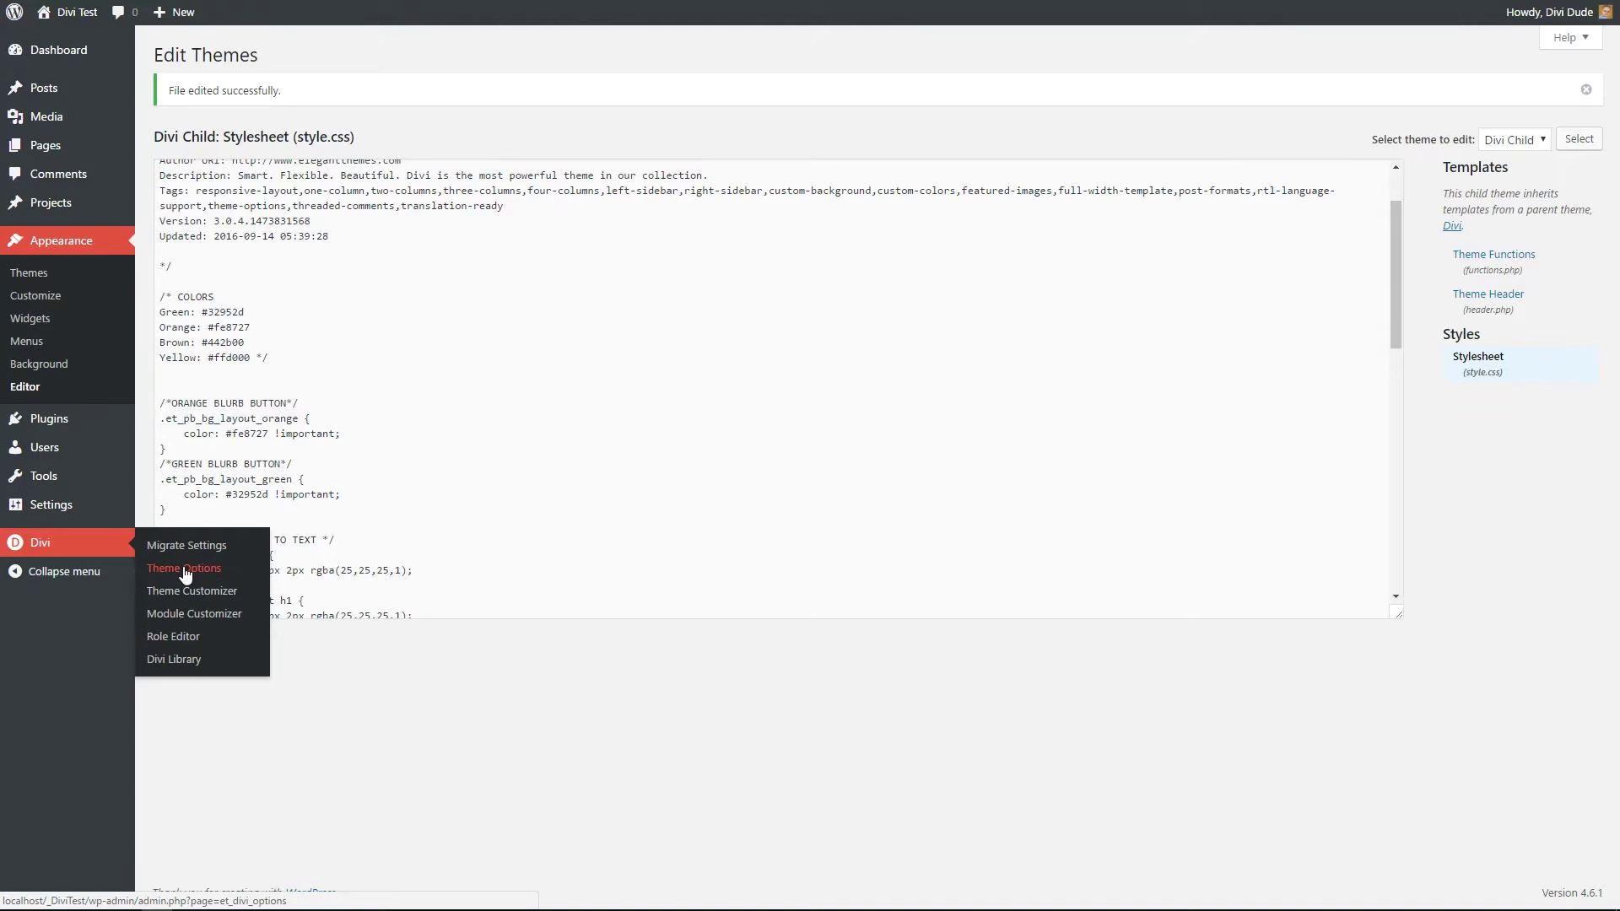
pyautogui.click(244, 405)
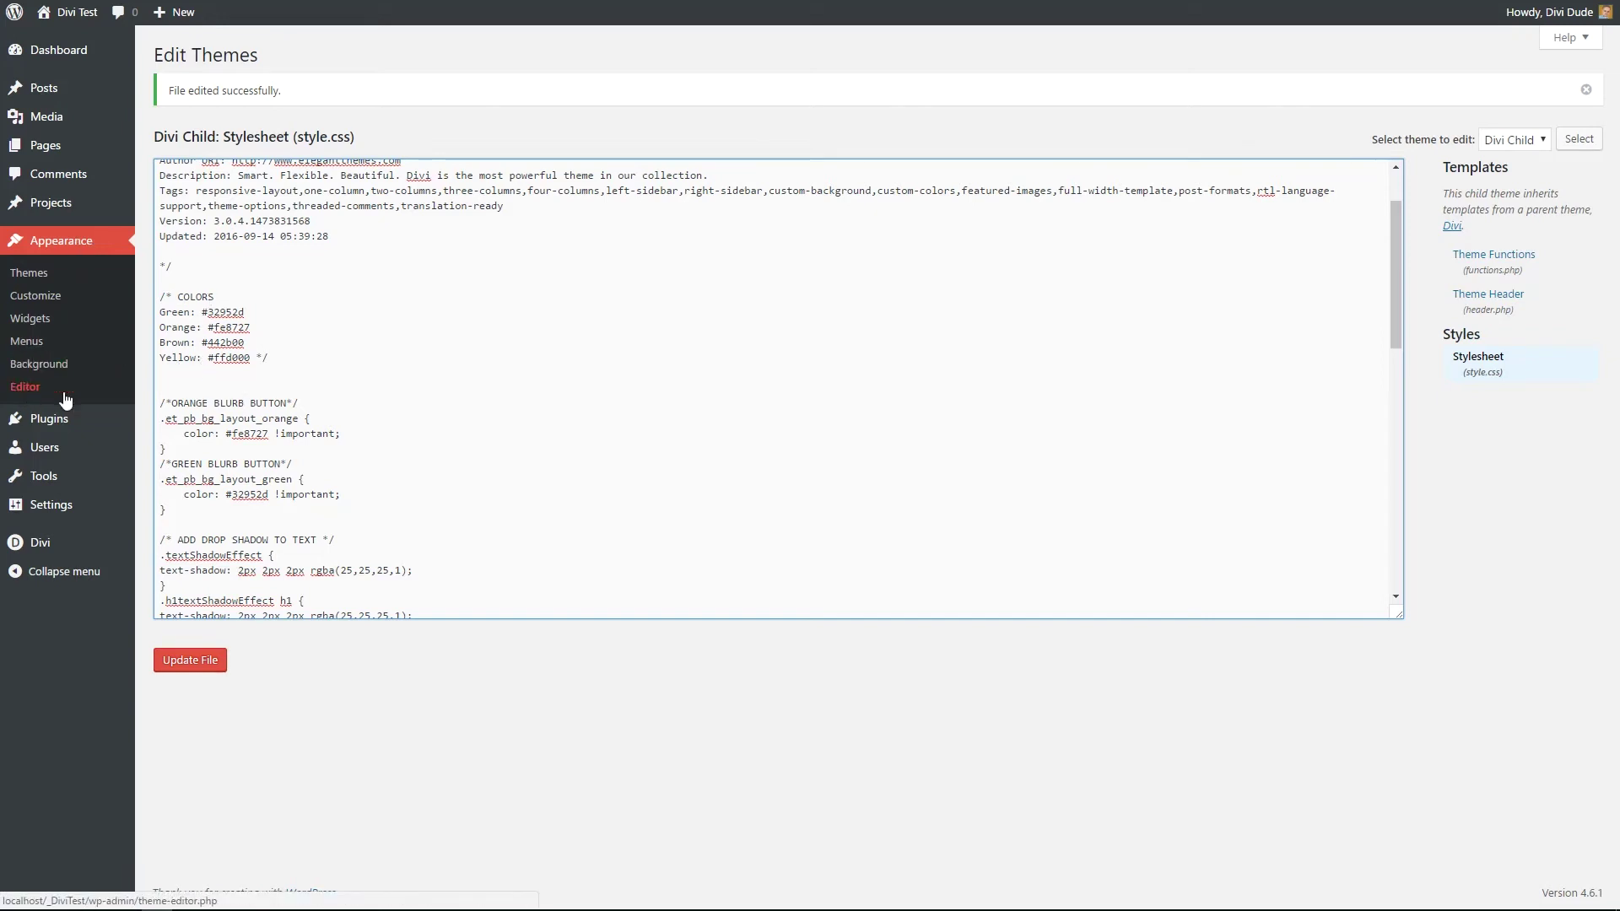
pyautogui.click(178, 379)
pyautogui.press('Return')
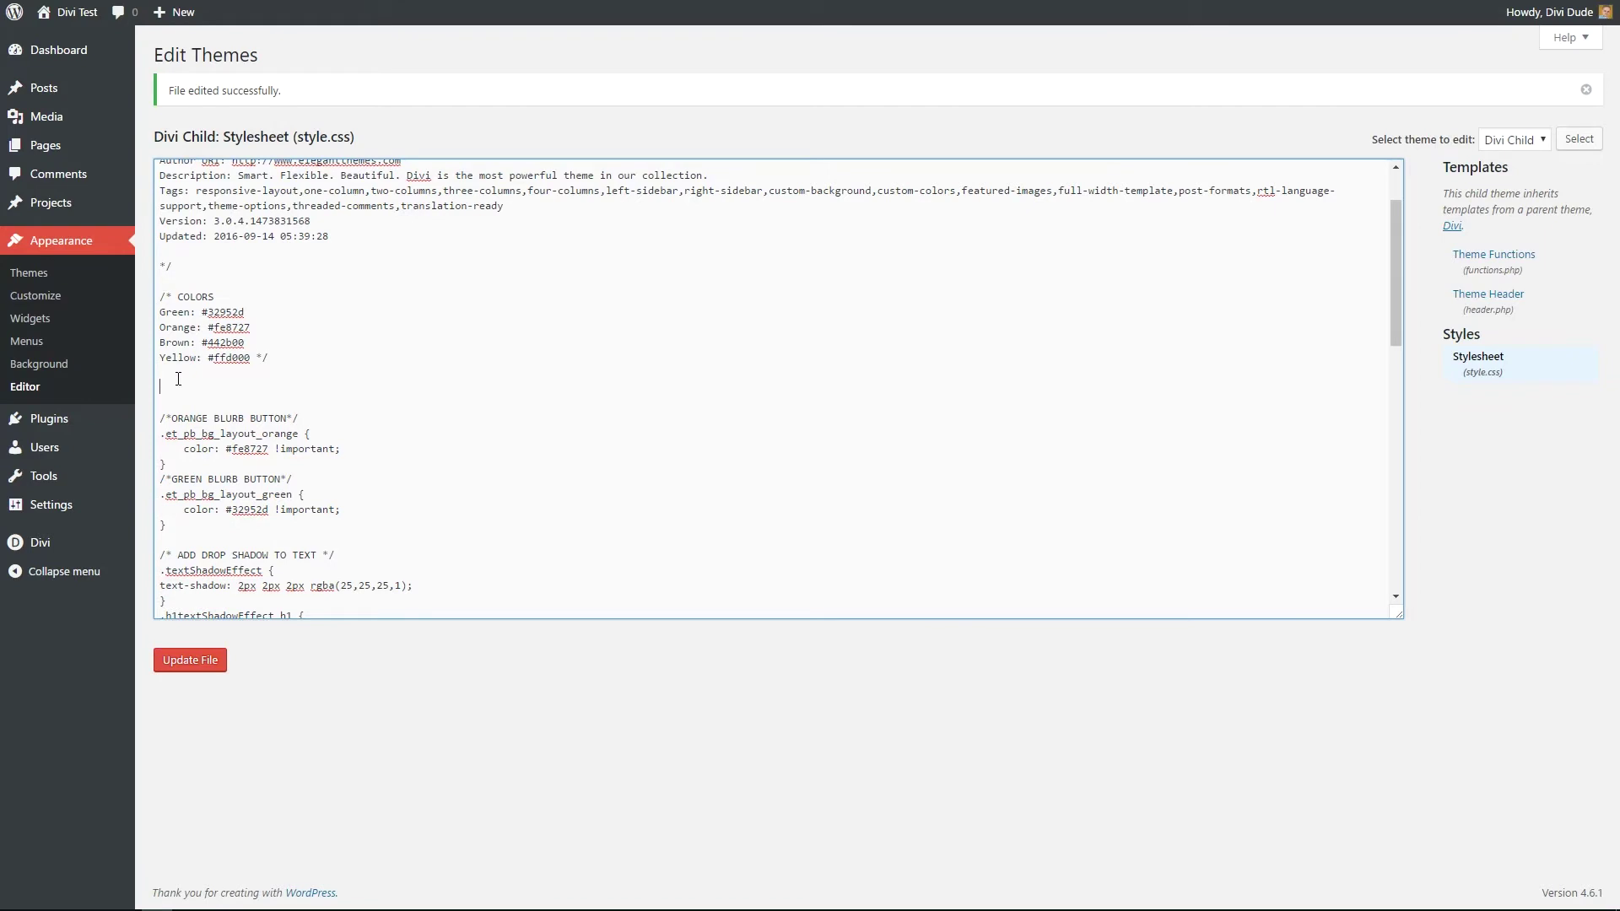
pyautogui.write('/* ALIGN CONTACT TITLE')
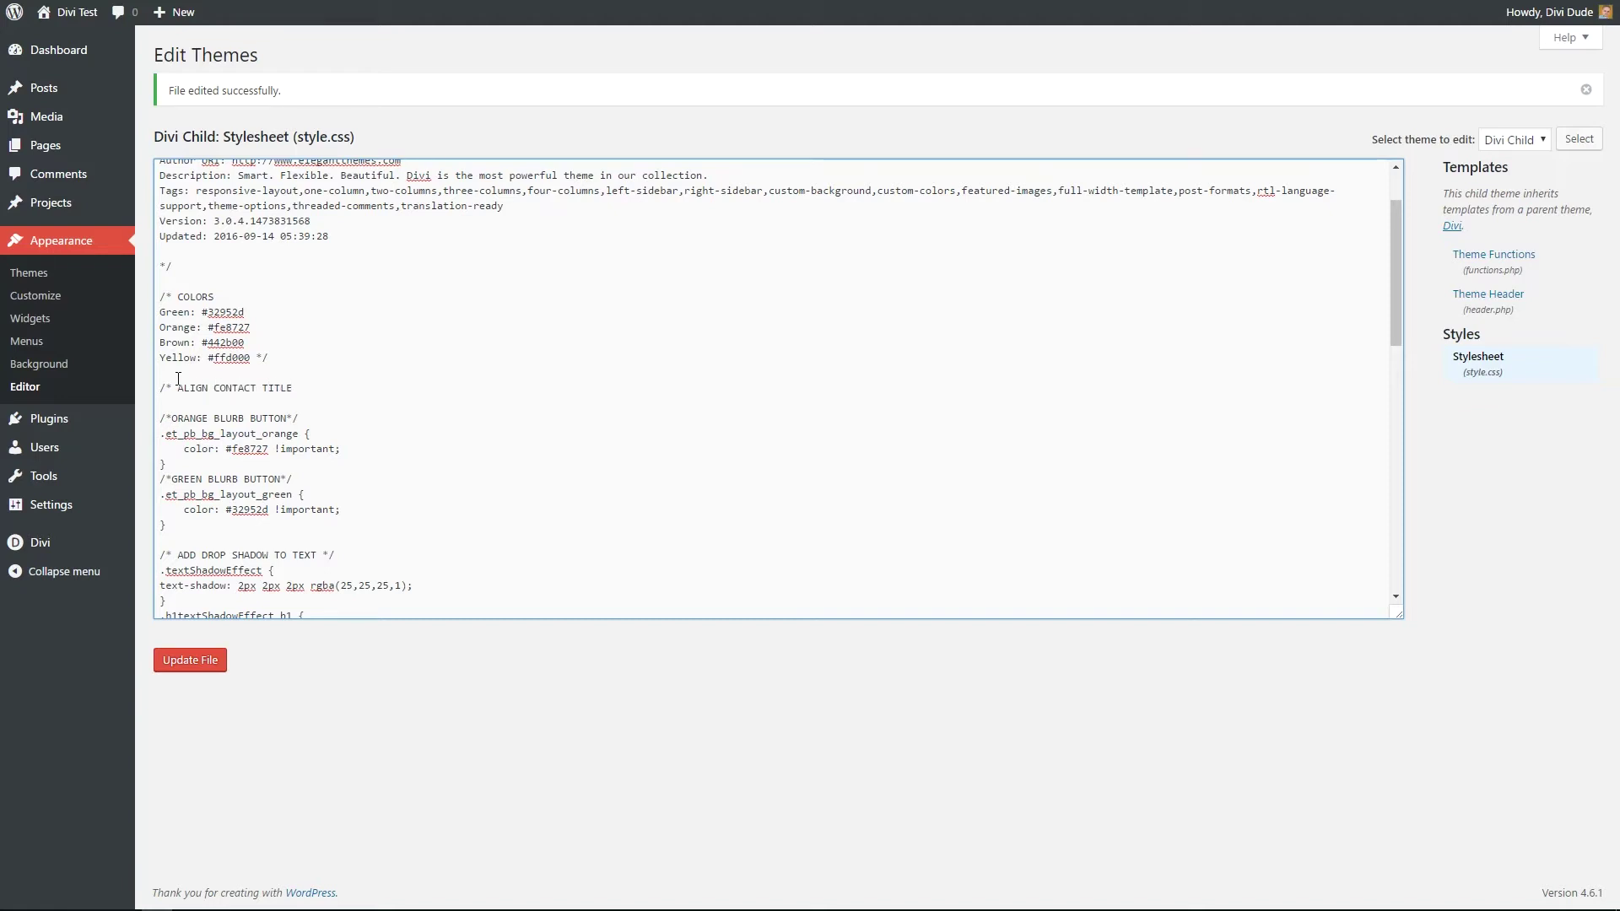
pyautogui.write(' */')
pyautogui.press('Return')
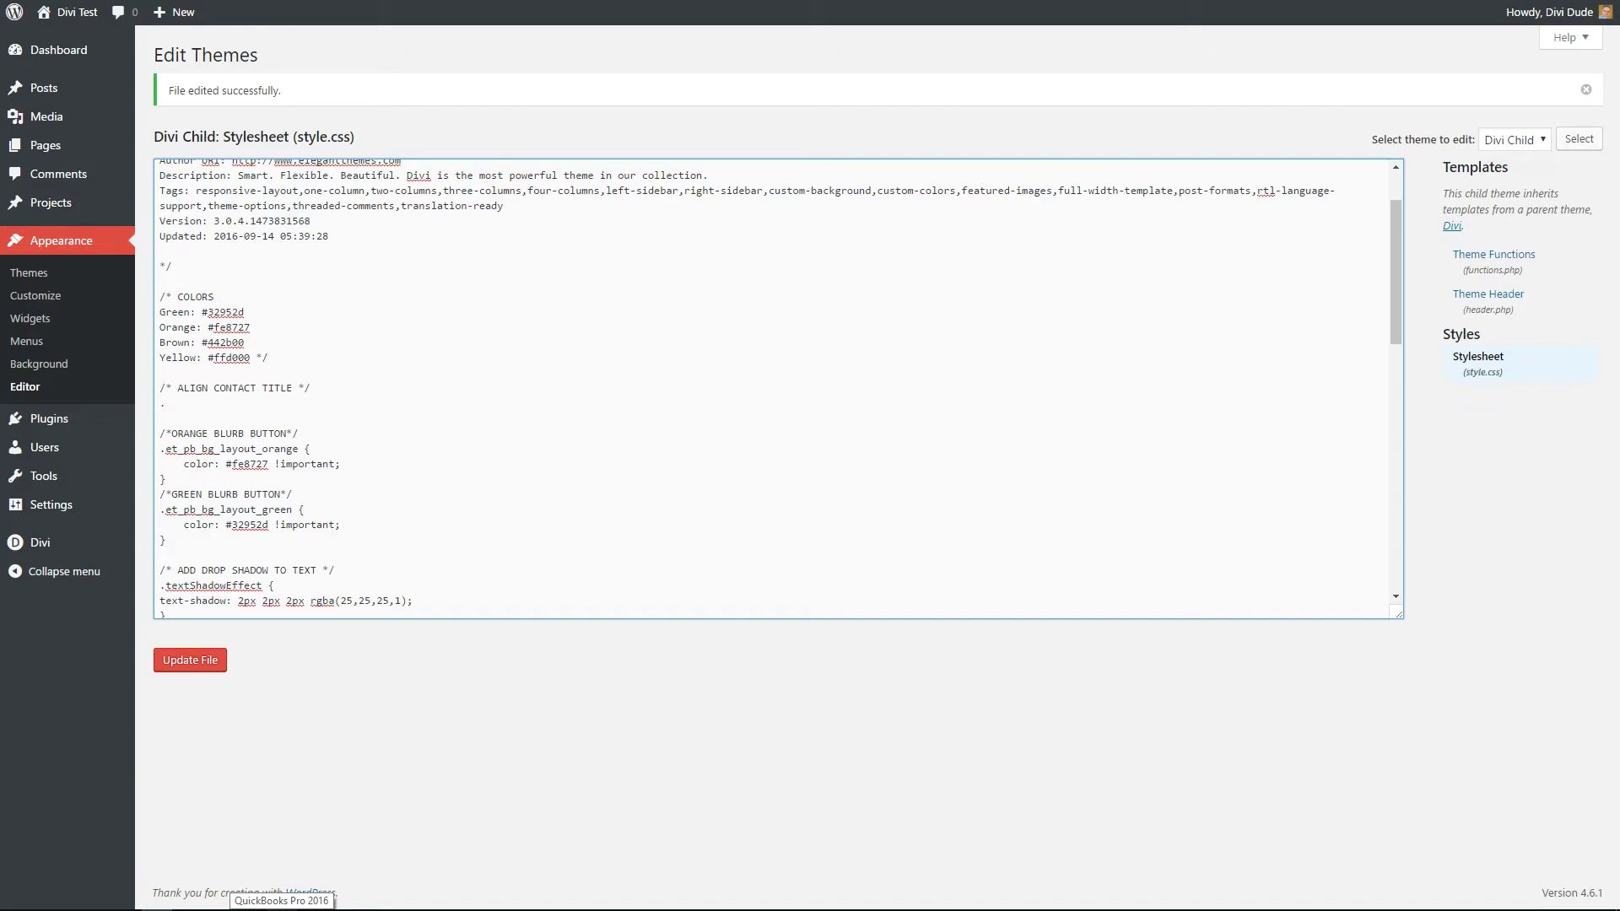
pyautogui.write('et')
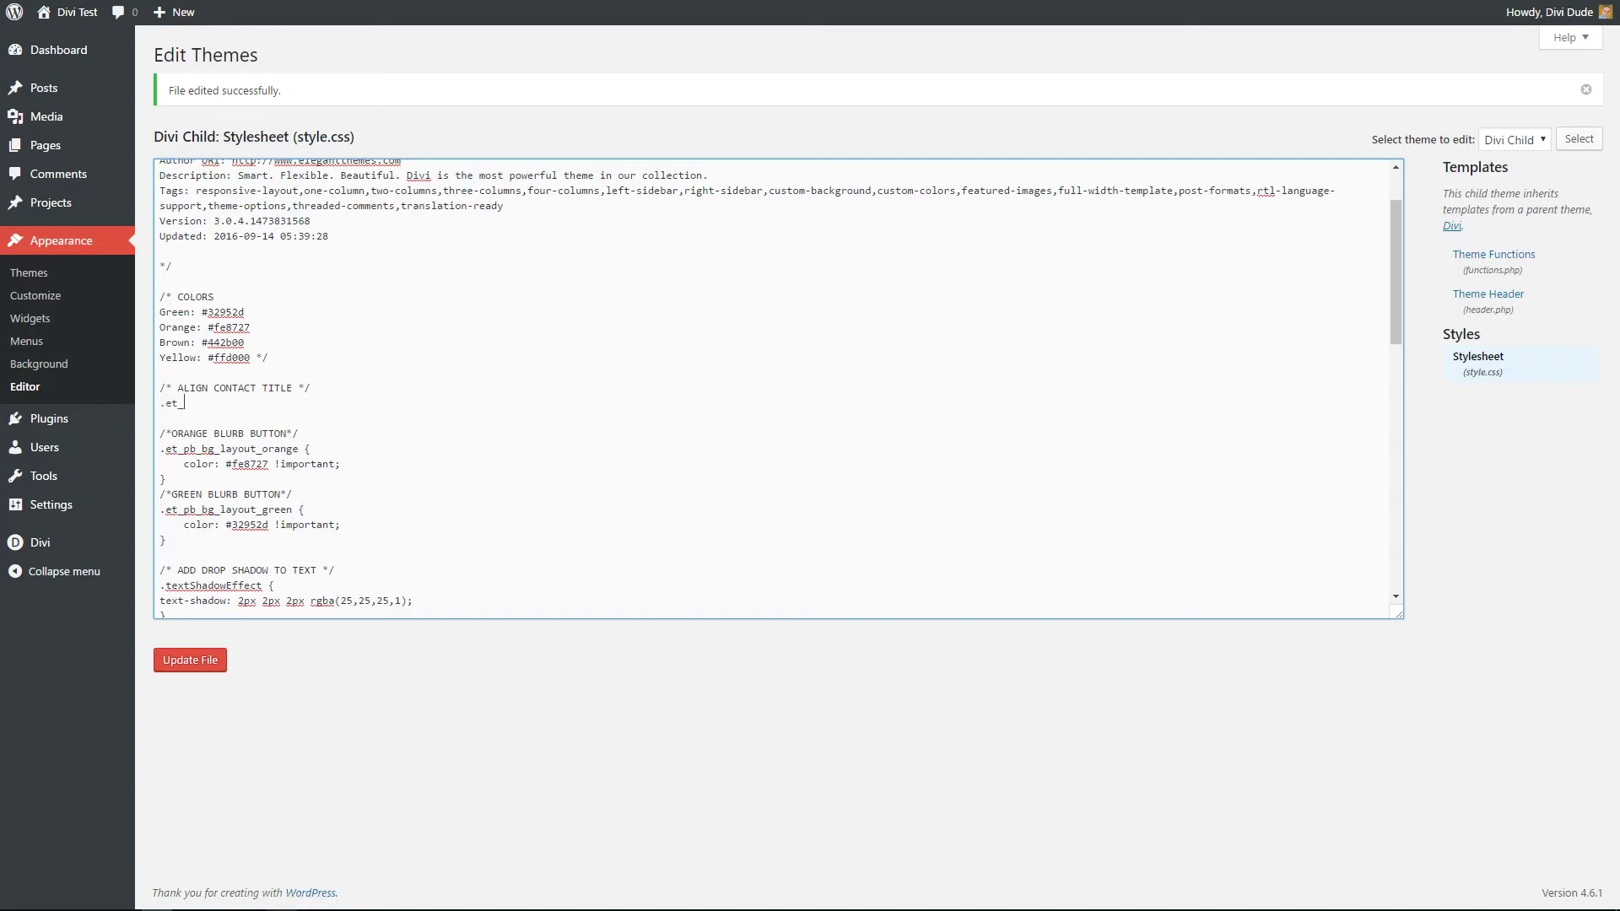
pyautogui.write('_pb_contact_main ')
pyautogui.write('title')
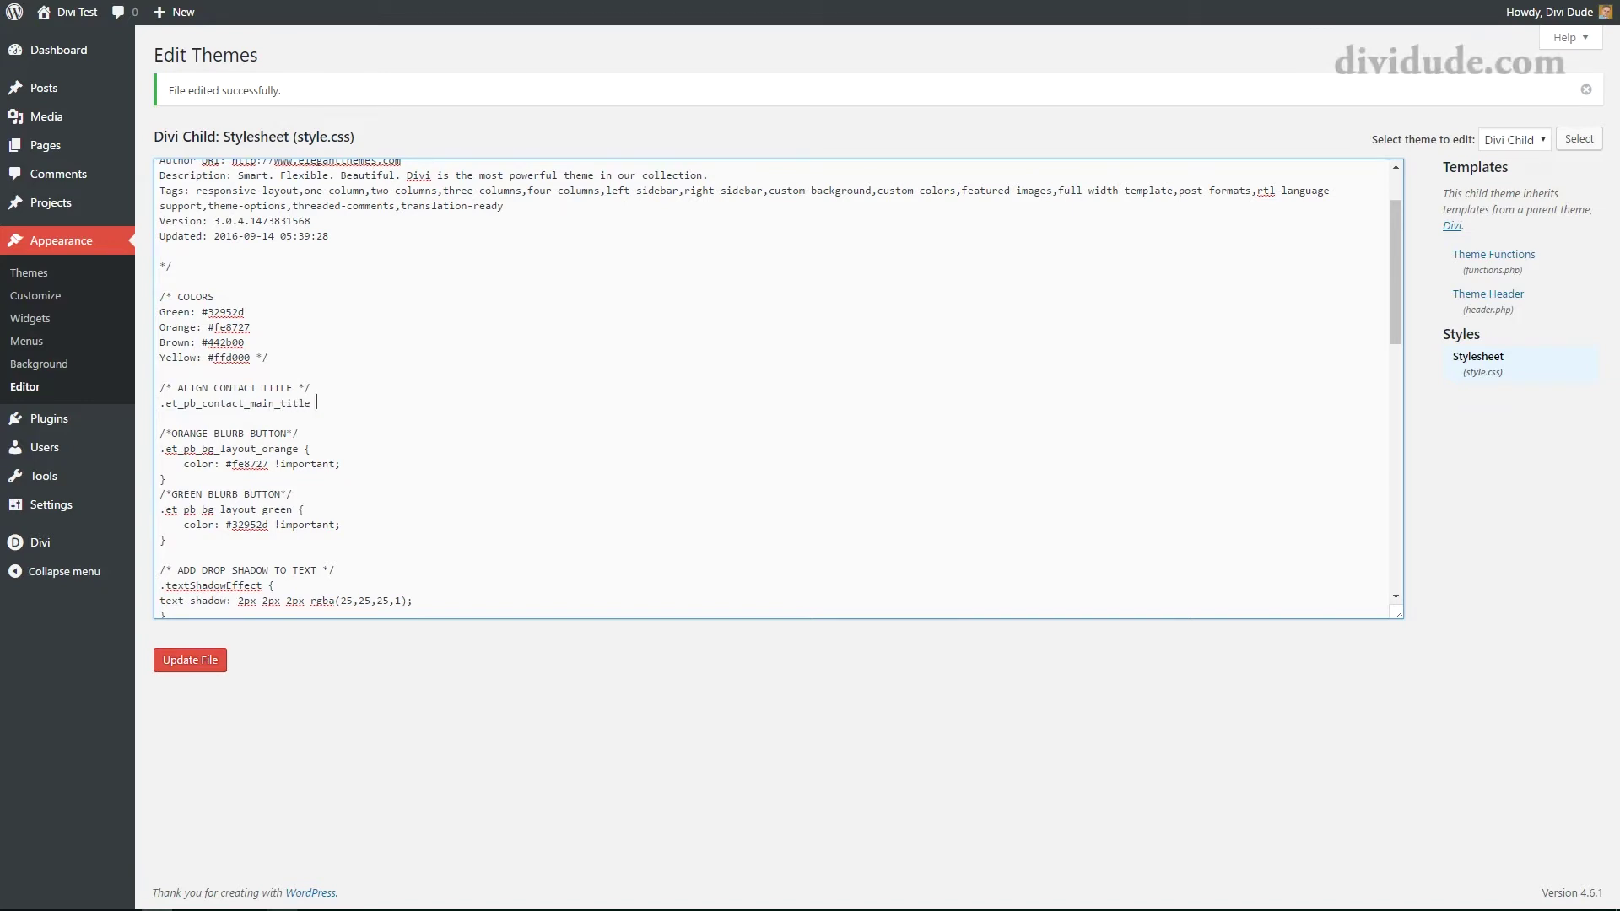
pyautogui.write(' {}')
pyautogui.press('Return')
pyautogui.press('Return')
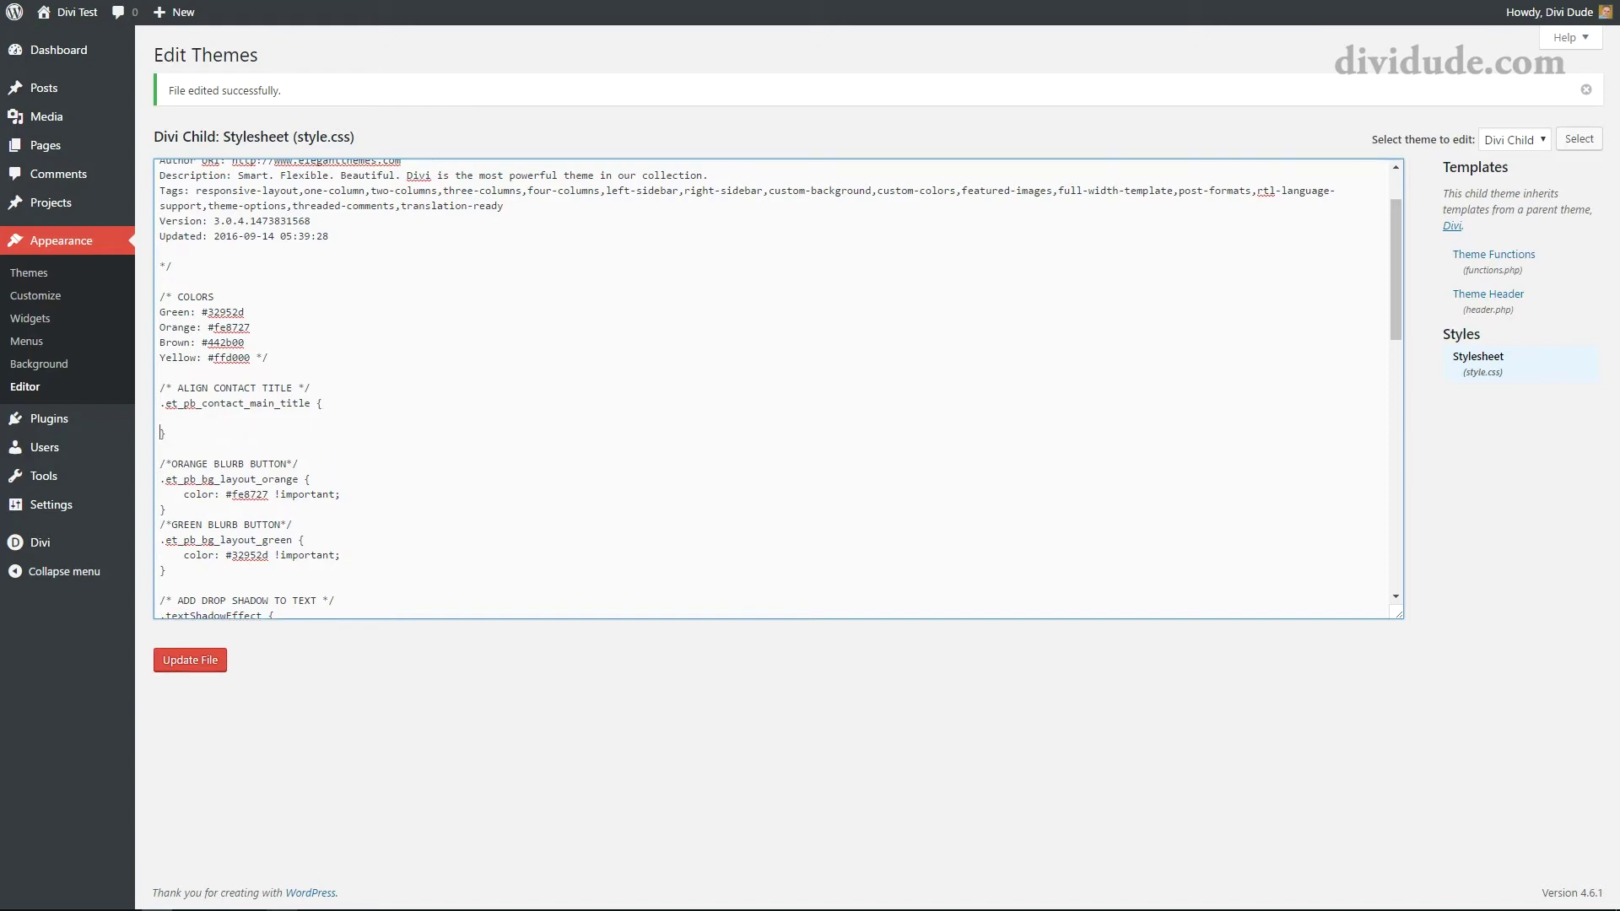
pyautogui.press('Up')
pyautogui.write('text-align:center;')
pyautogui.click(212, 666)
# Step: Save style.css, close DevTools and reload the live page to see the centred title
pyautogui.click(213, 665)
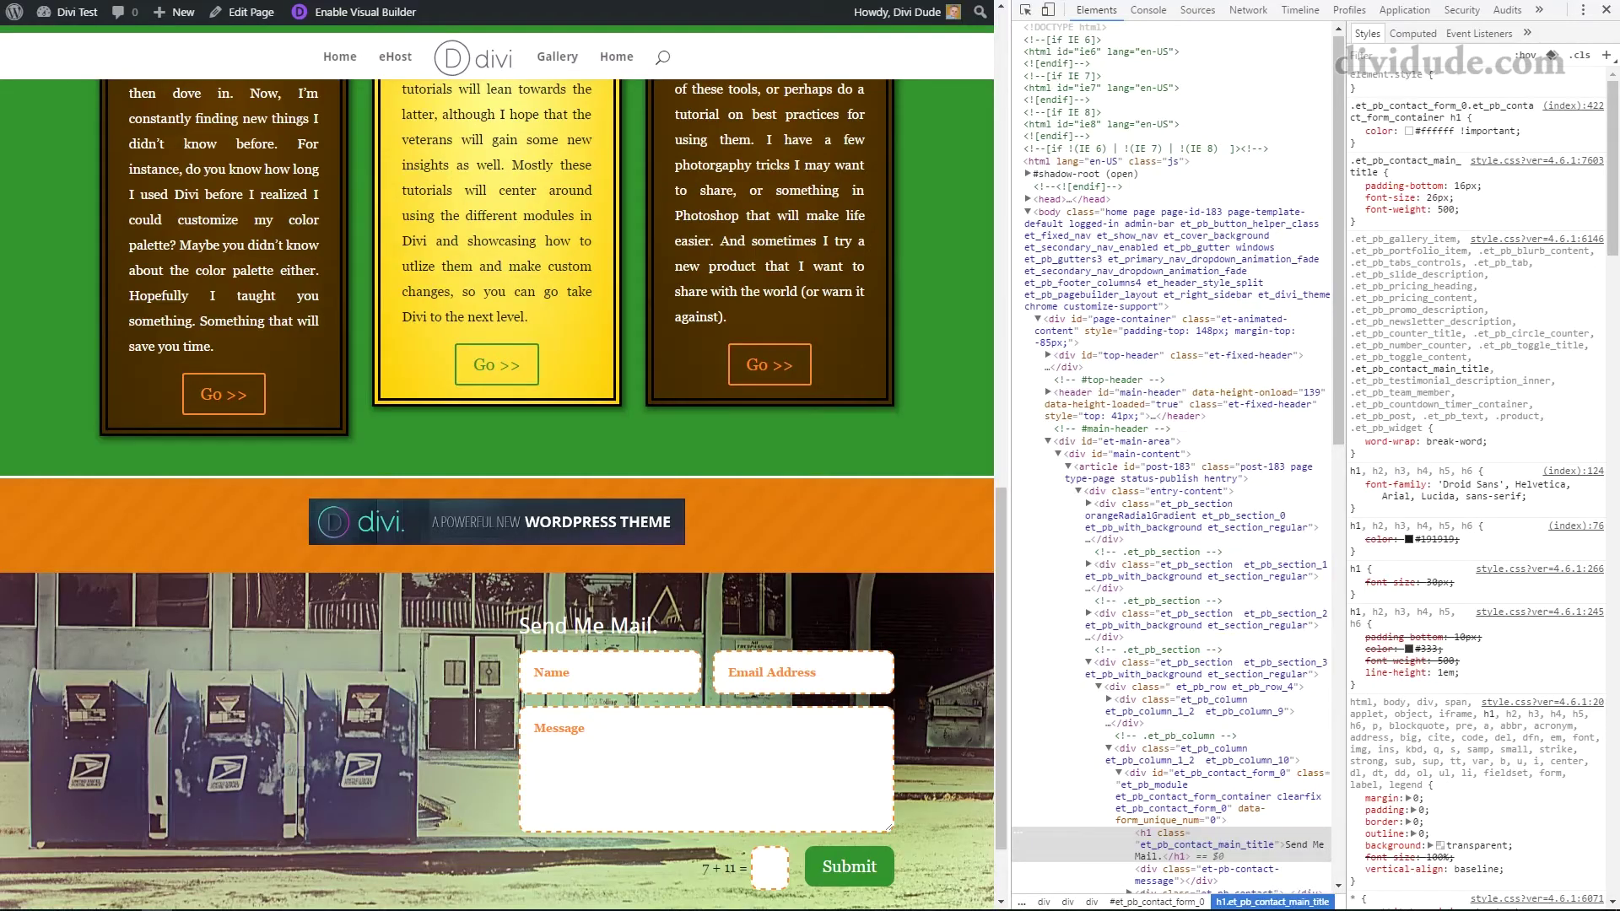
pyautogui.click(1606, 9)
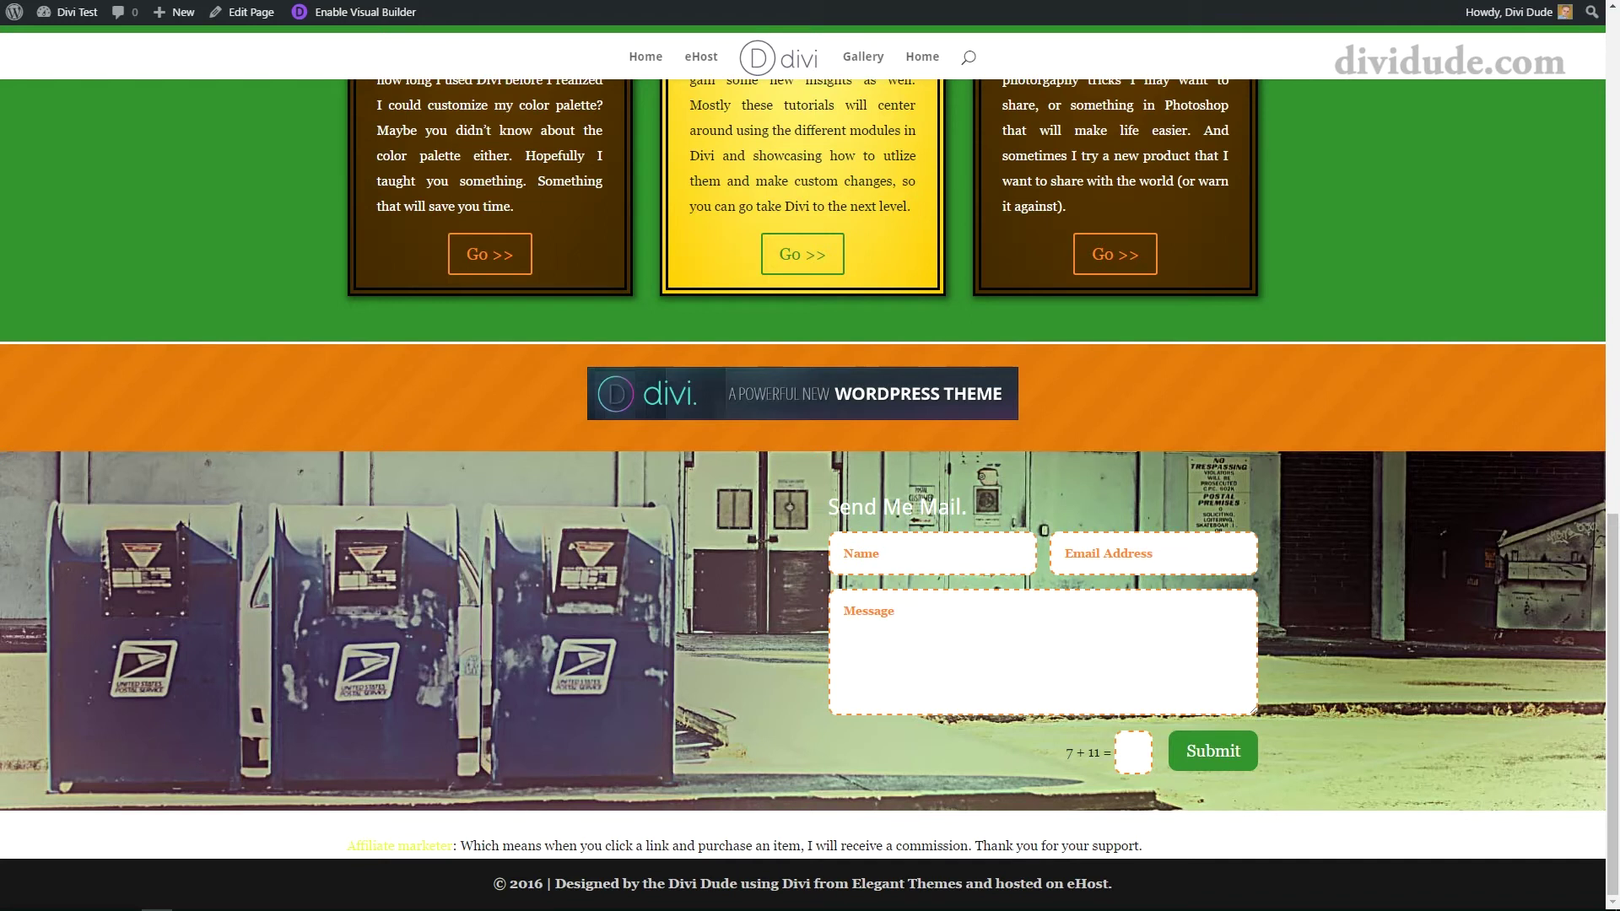
pyautogui.press('F5')
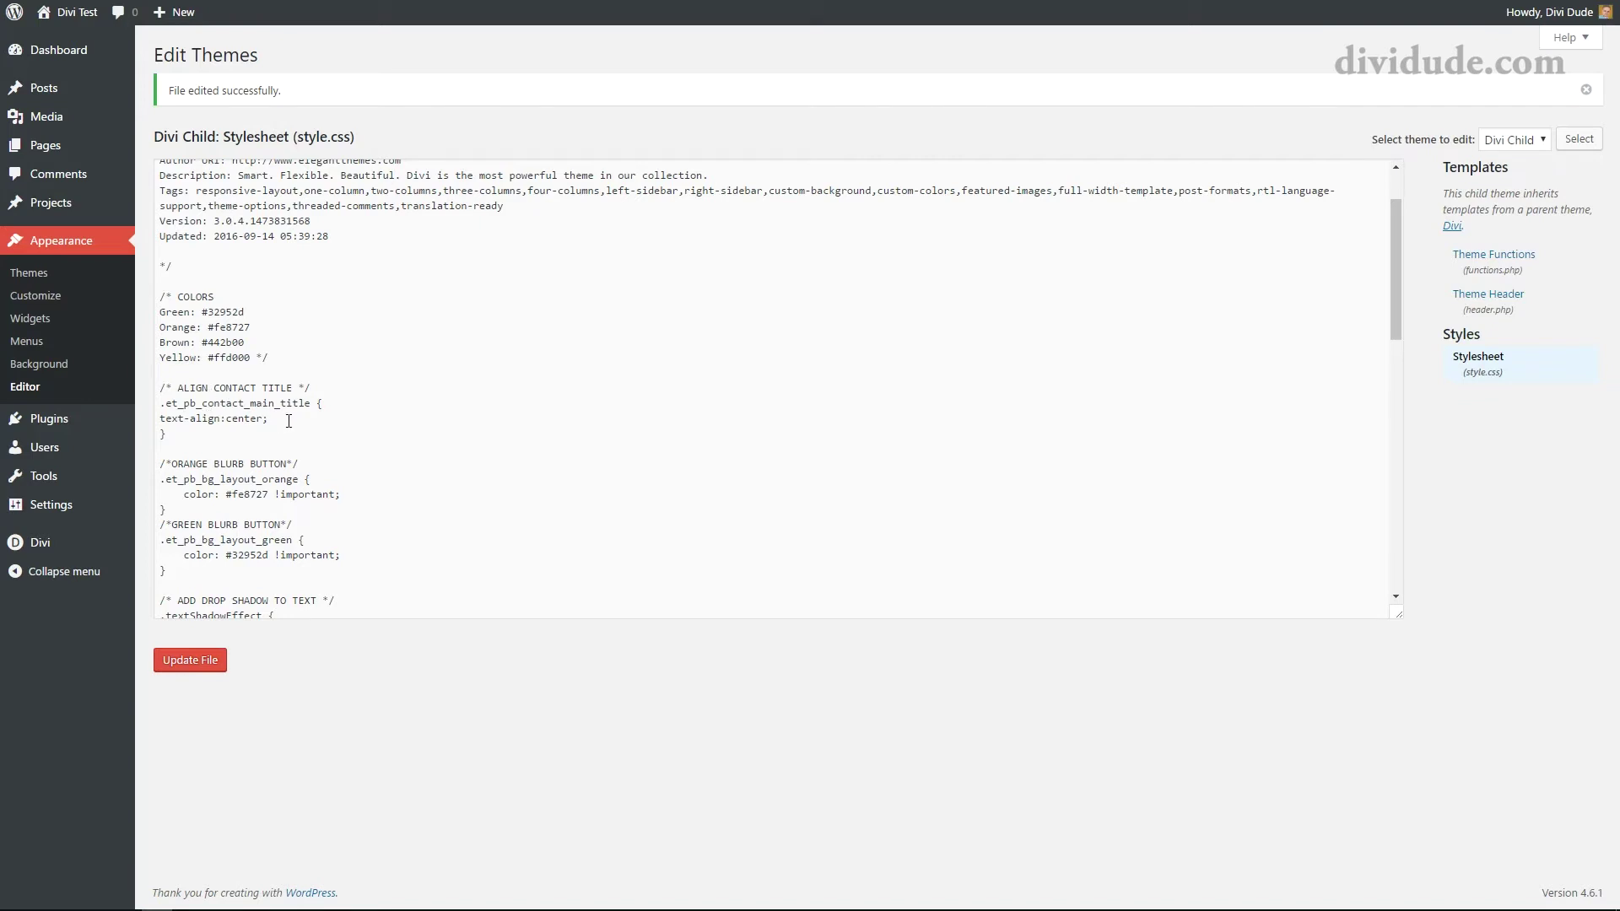
pyautogui.scroll(-3, 289, 421)
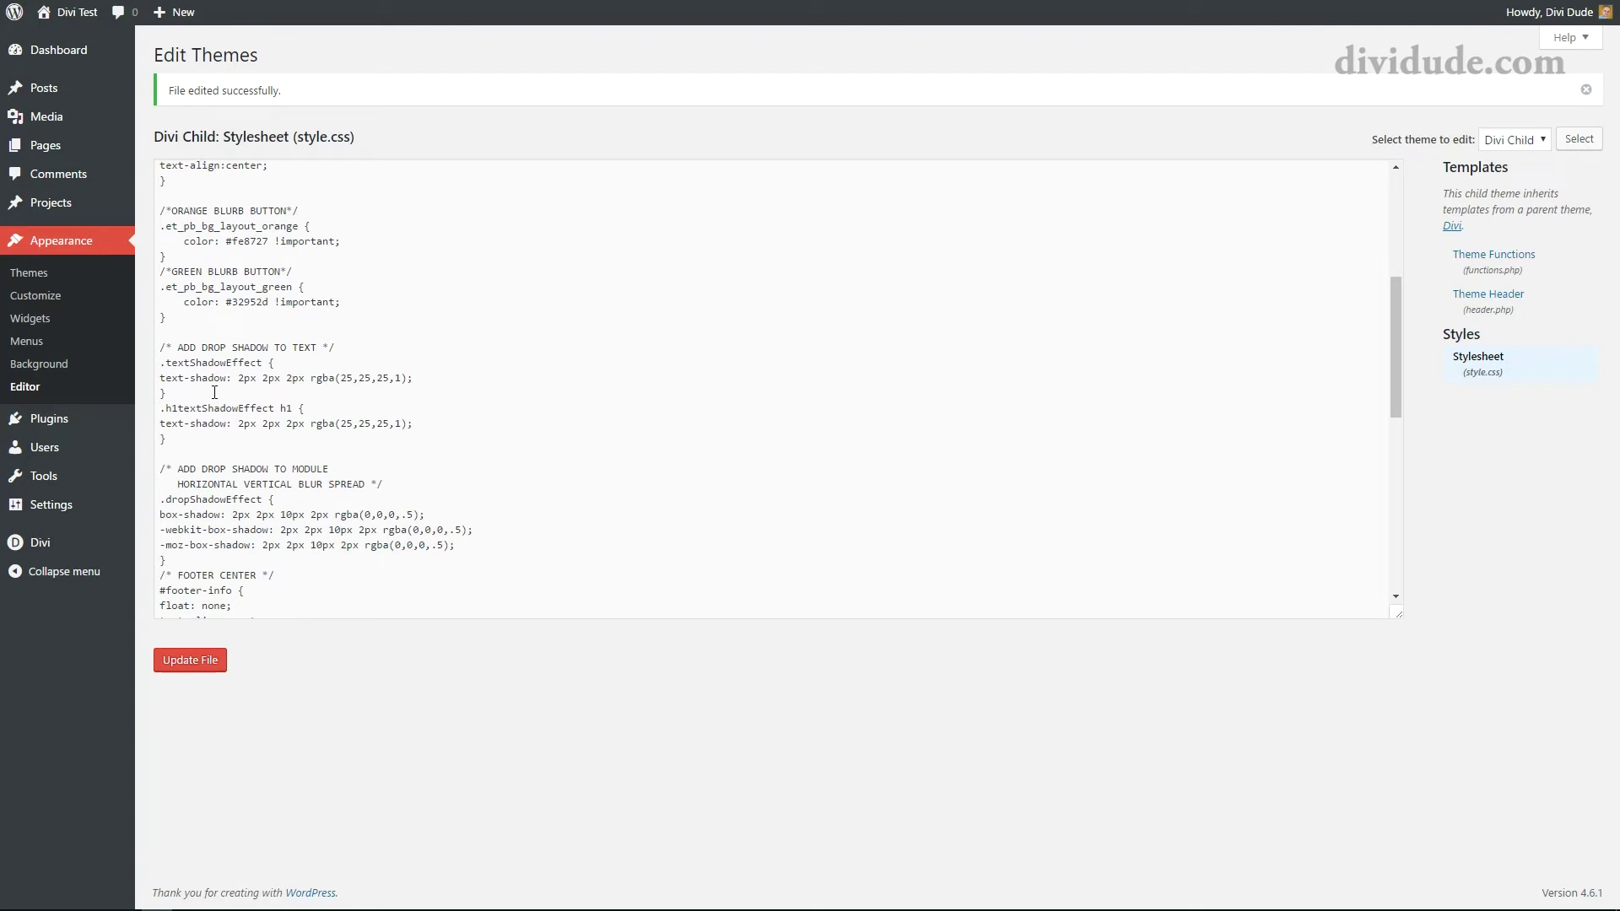
# Step: Add text-shadow: 2px 2px 2px rgba(25,25,25,1); under the title's text-align:center line
pyautogui.moveTo(166, 409); pyautogui.dragTo(183, 404)
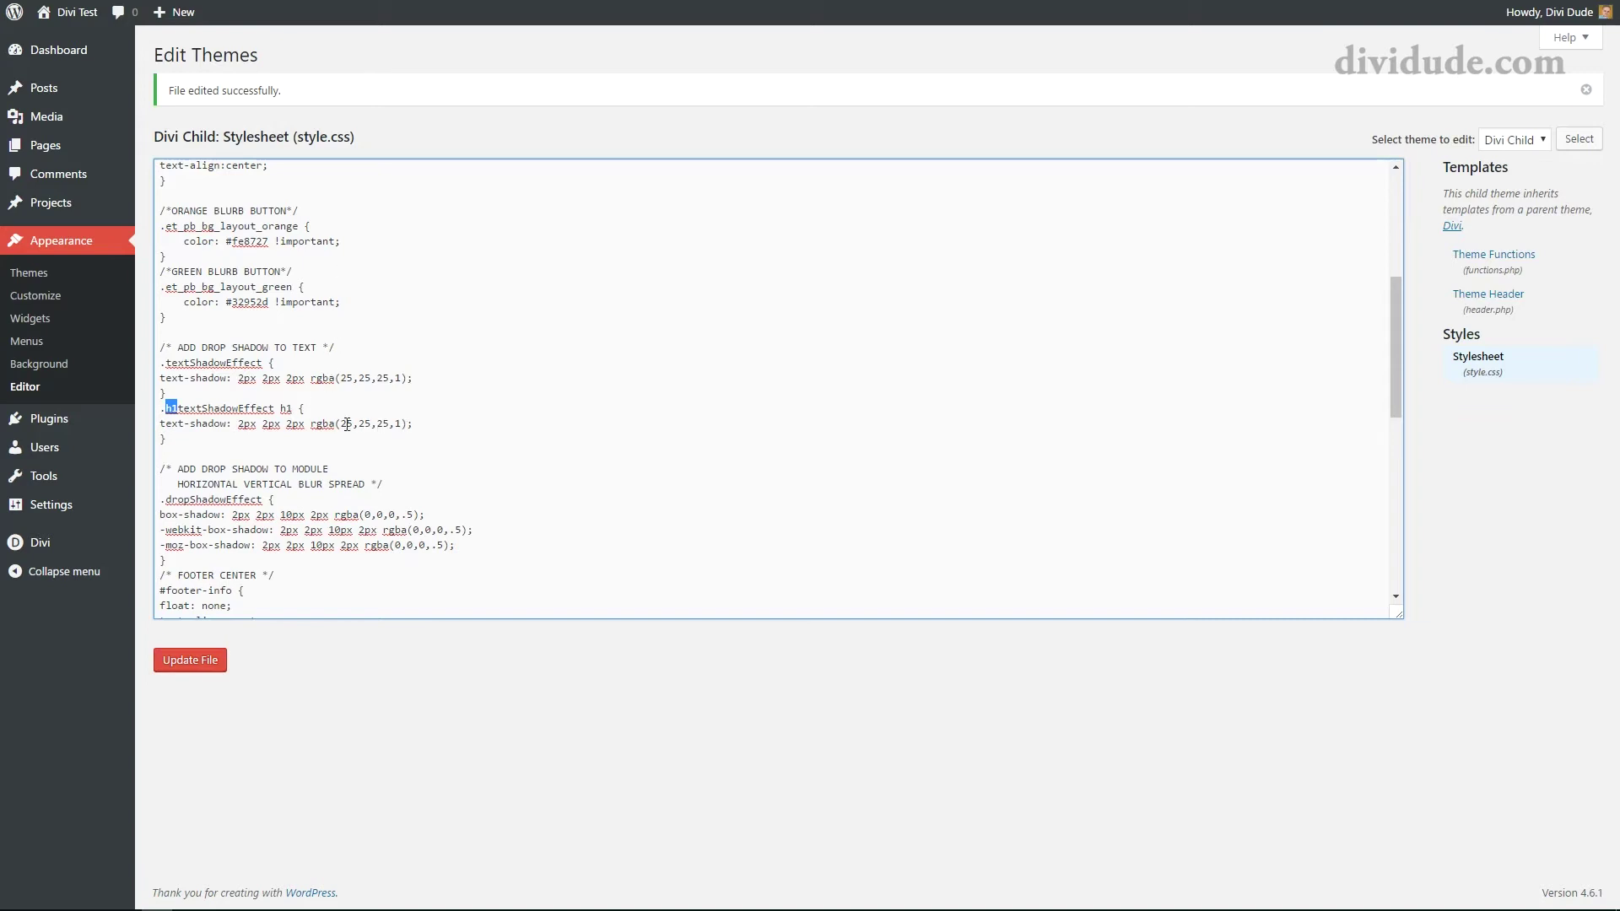
pyautogui.scroll(5, 315, 411)
pyautogui.scroll(-1, 312, 410)
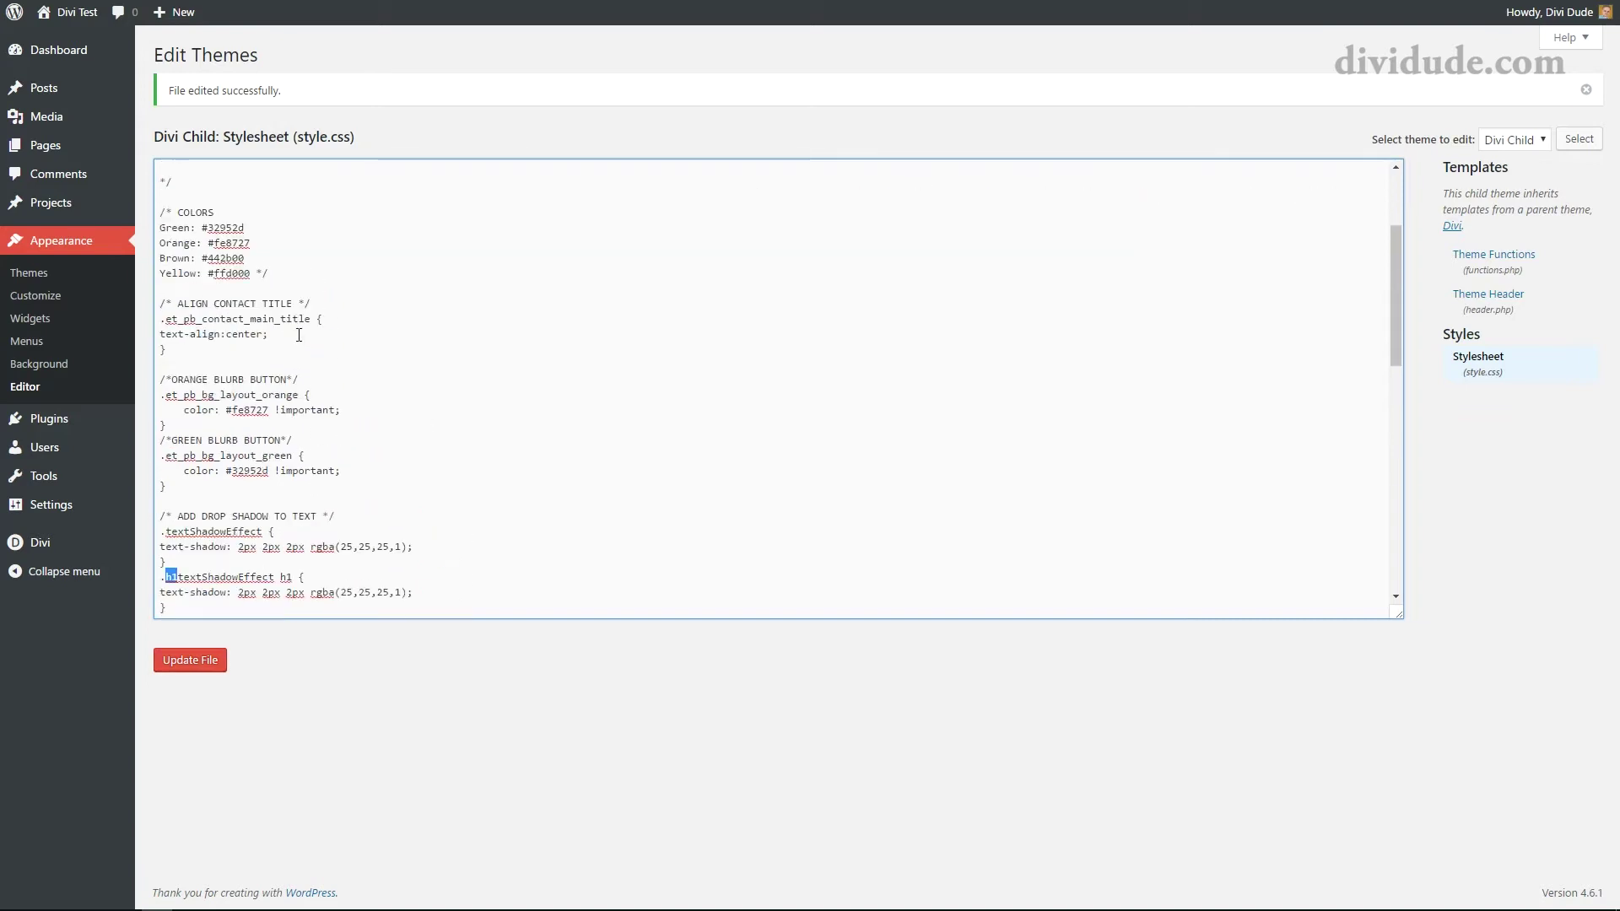
pyautogui.click(303, 336)
pyautogui.press('Return')
pyautogui.write('t')
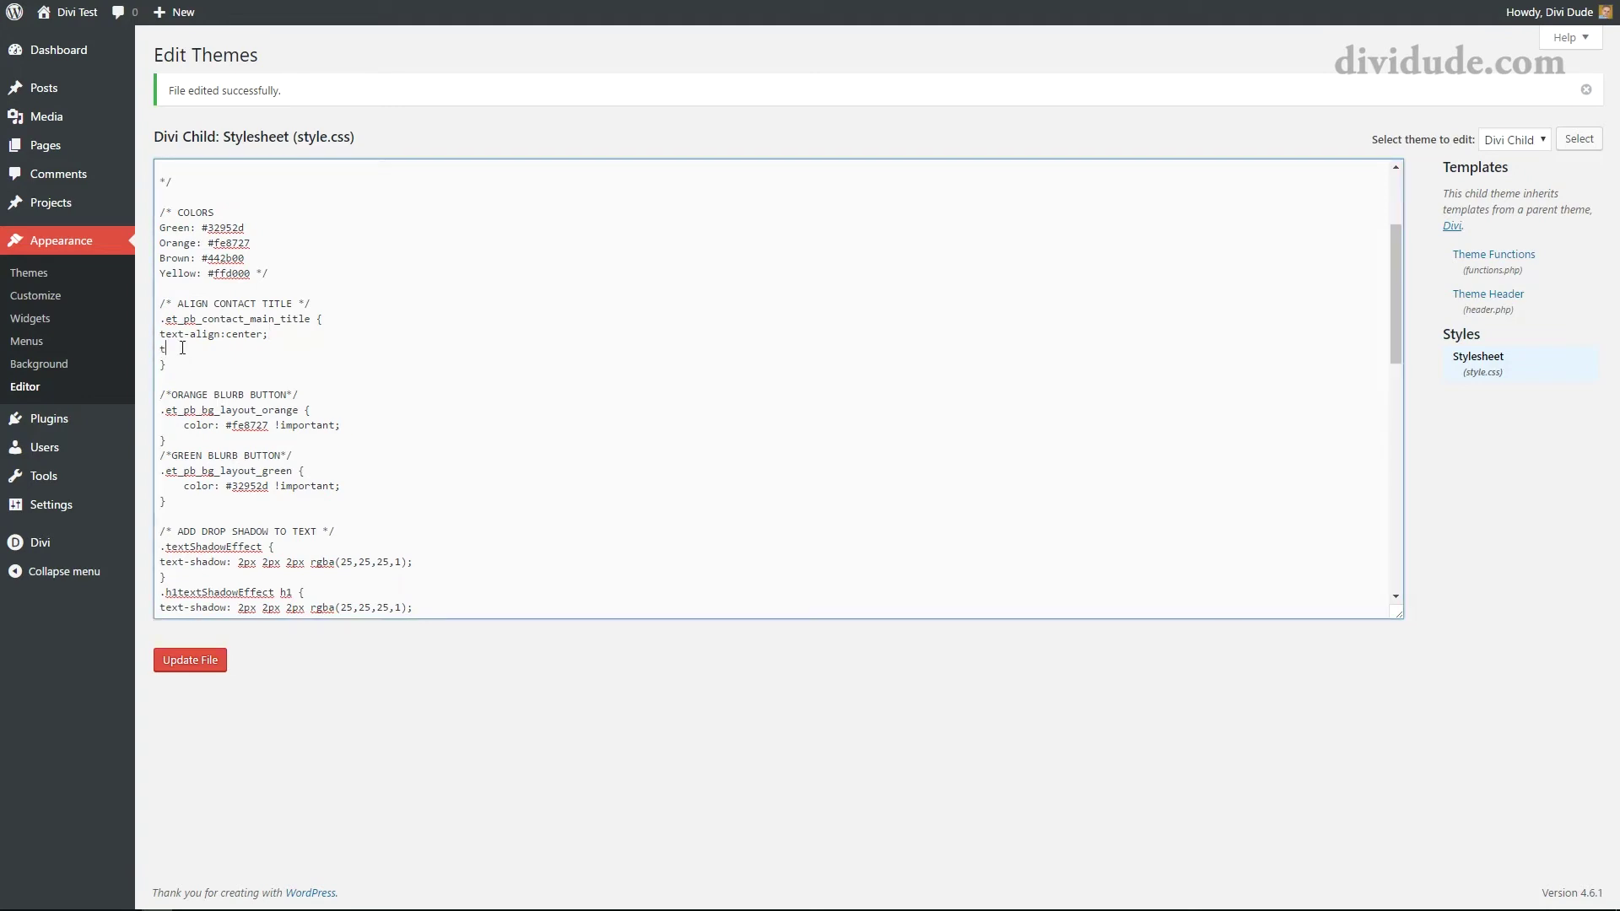
pyautogui.write('ext-shadow: 2px 2px 2px')
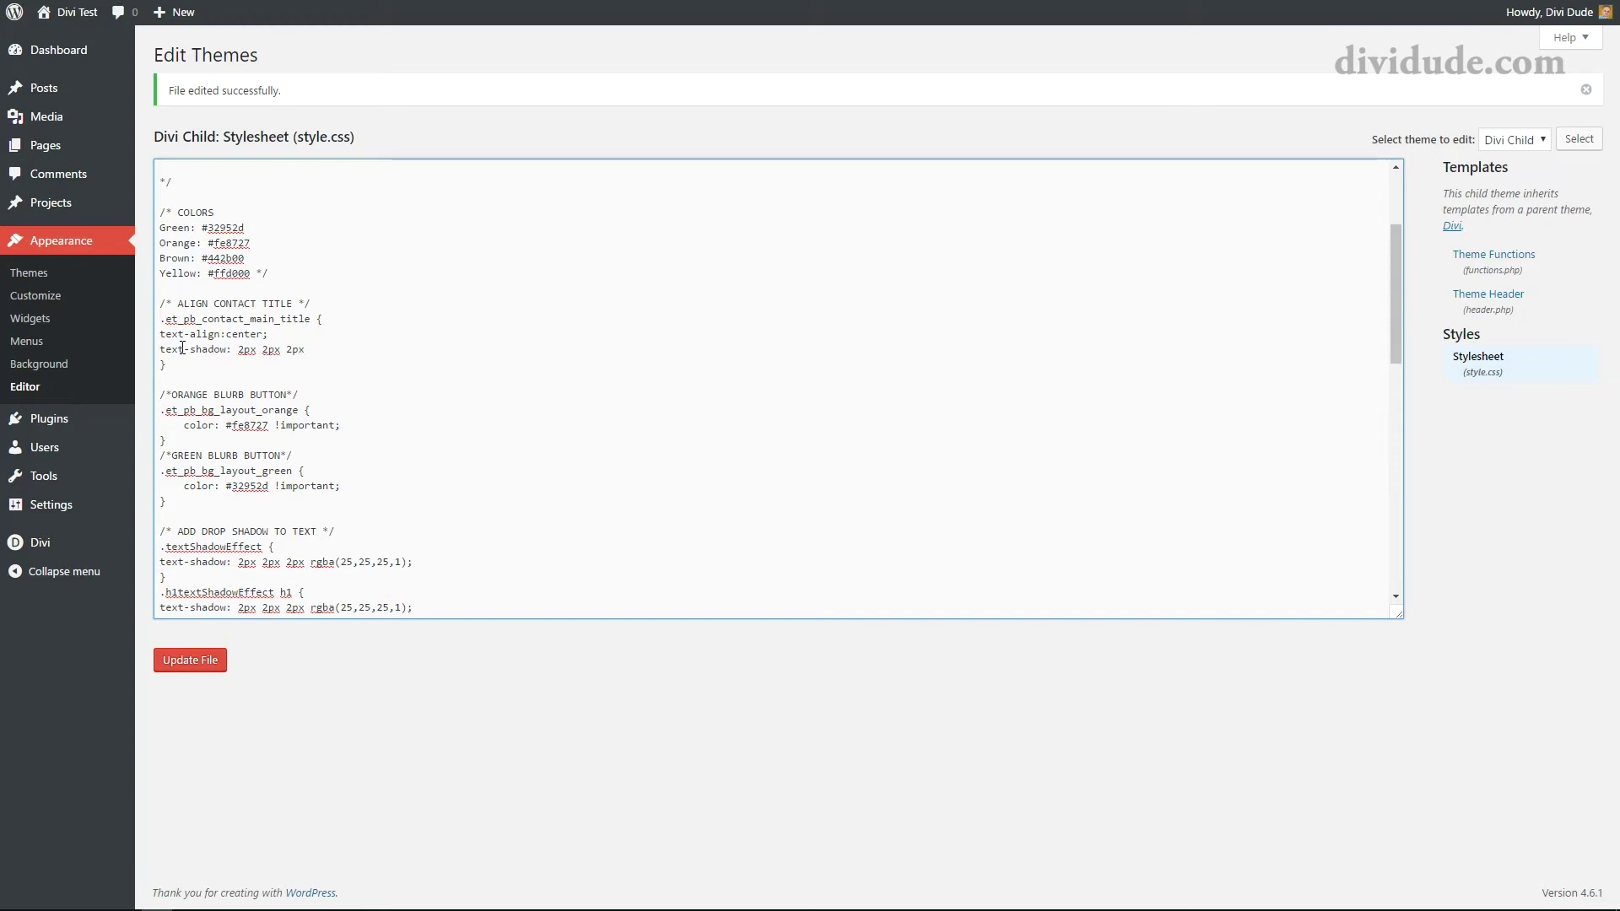
pyautogui.write('rgba(25,25,25,1);')
# Step: Save and reload to check the title shadow, then type 2 in the captcha box and inspect it
pyautogui.click(194, 661)
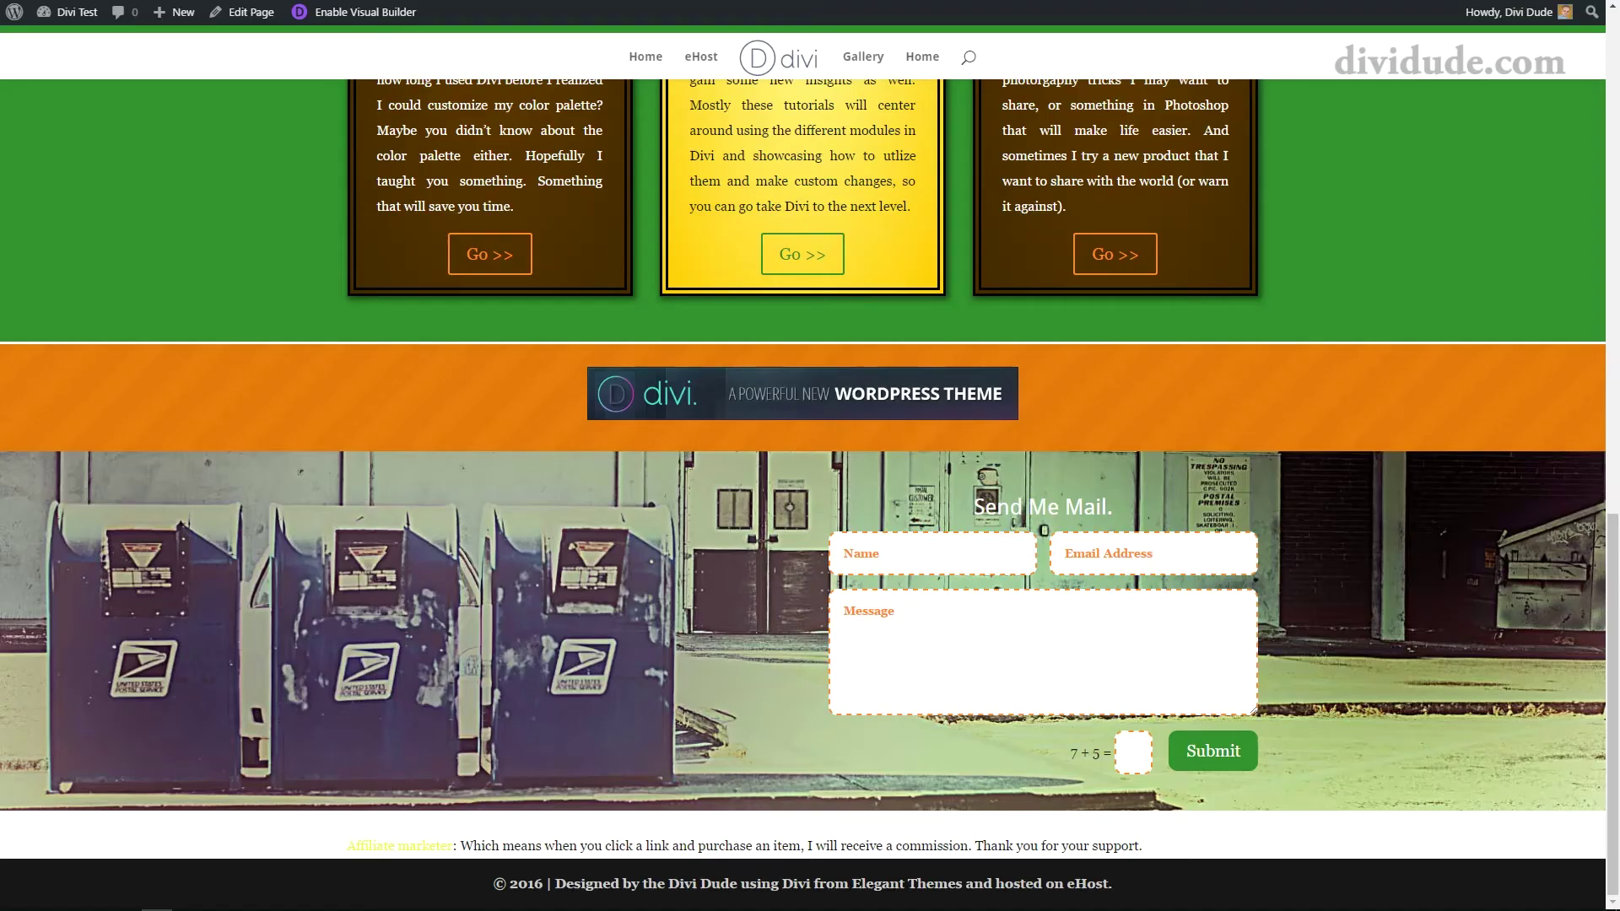
pyautogui.press('F5')
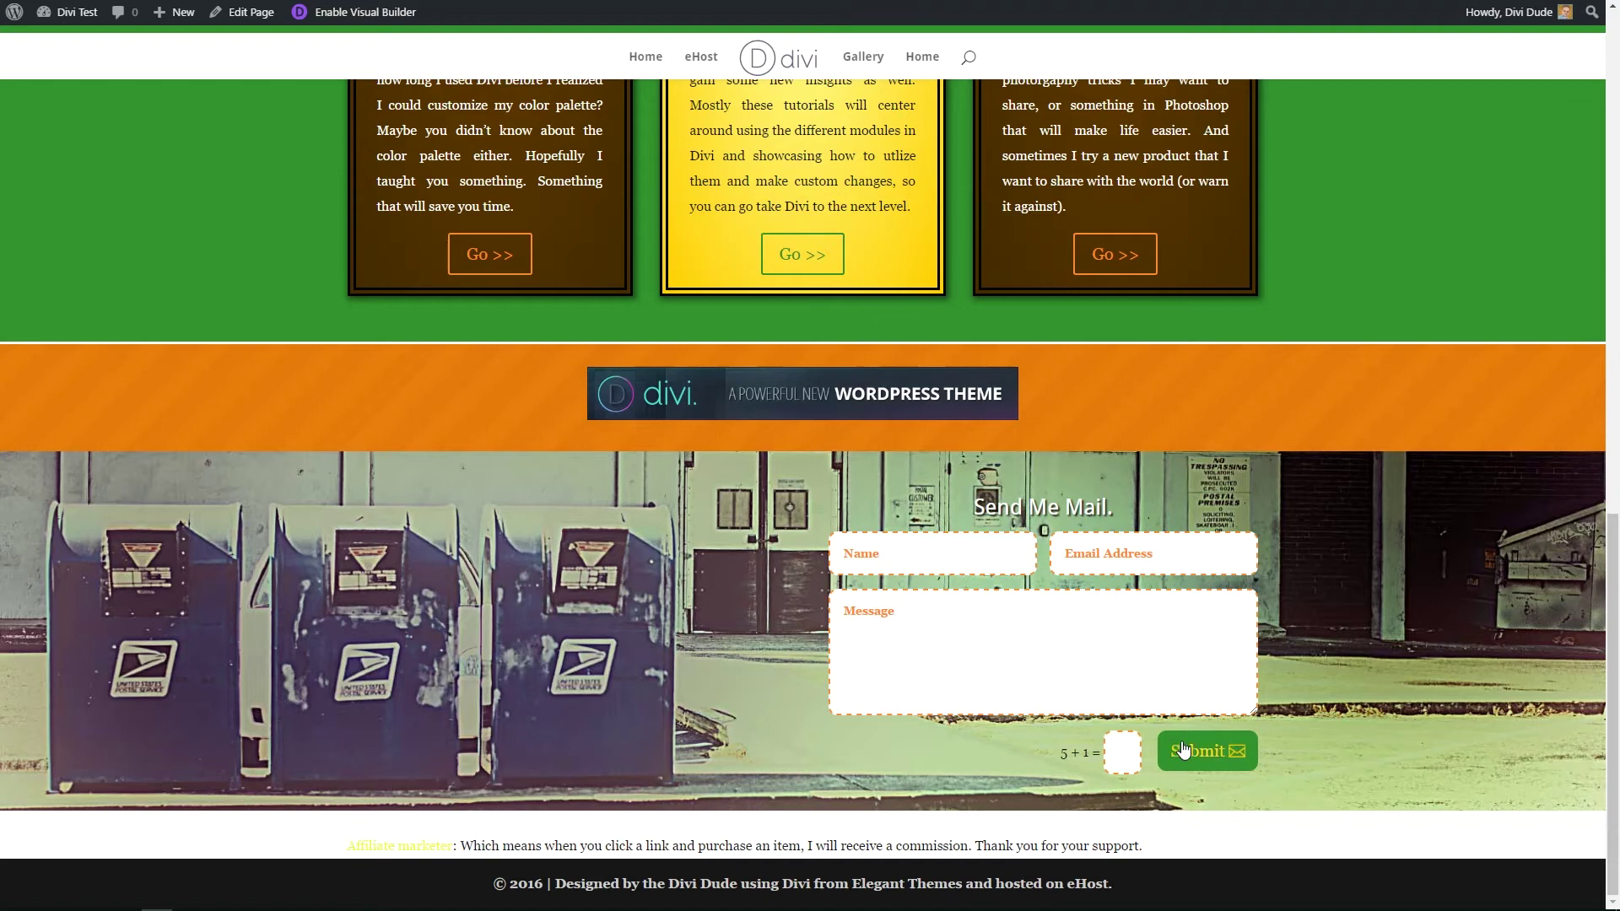
pyautogui.click(1120, 761)
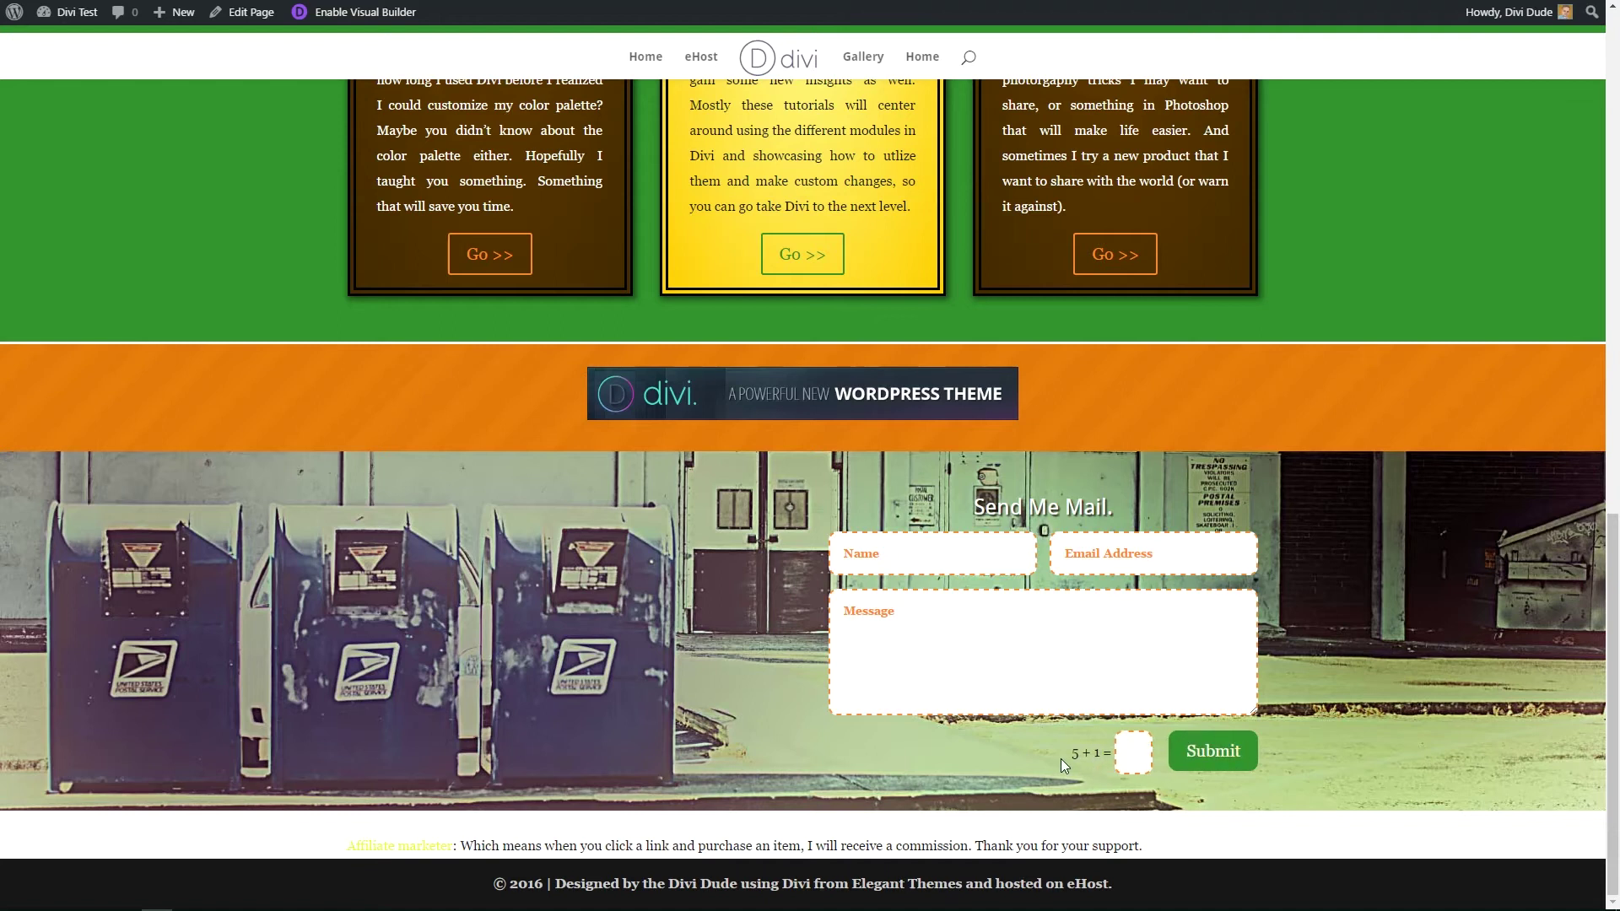
pyautogui.write('2')
pyautogui.rightClick(1131, 755)
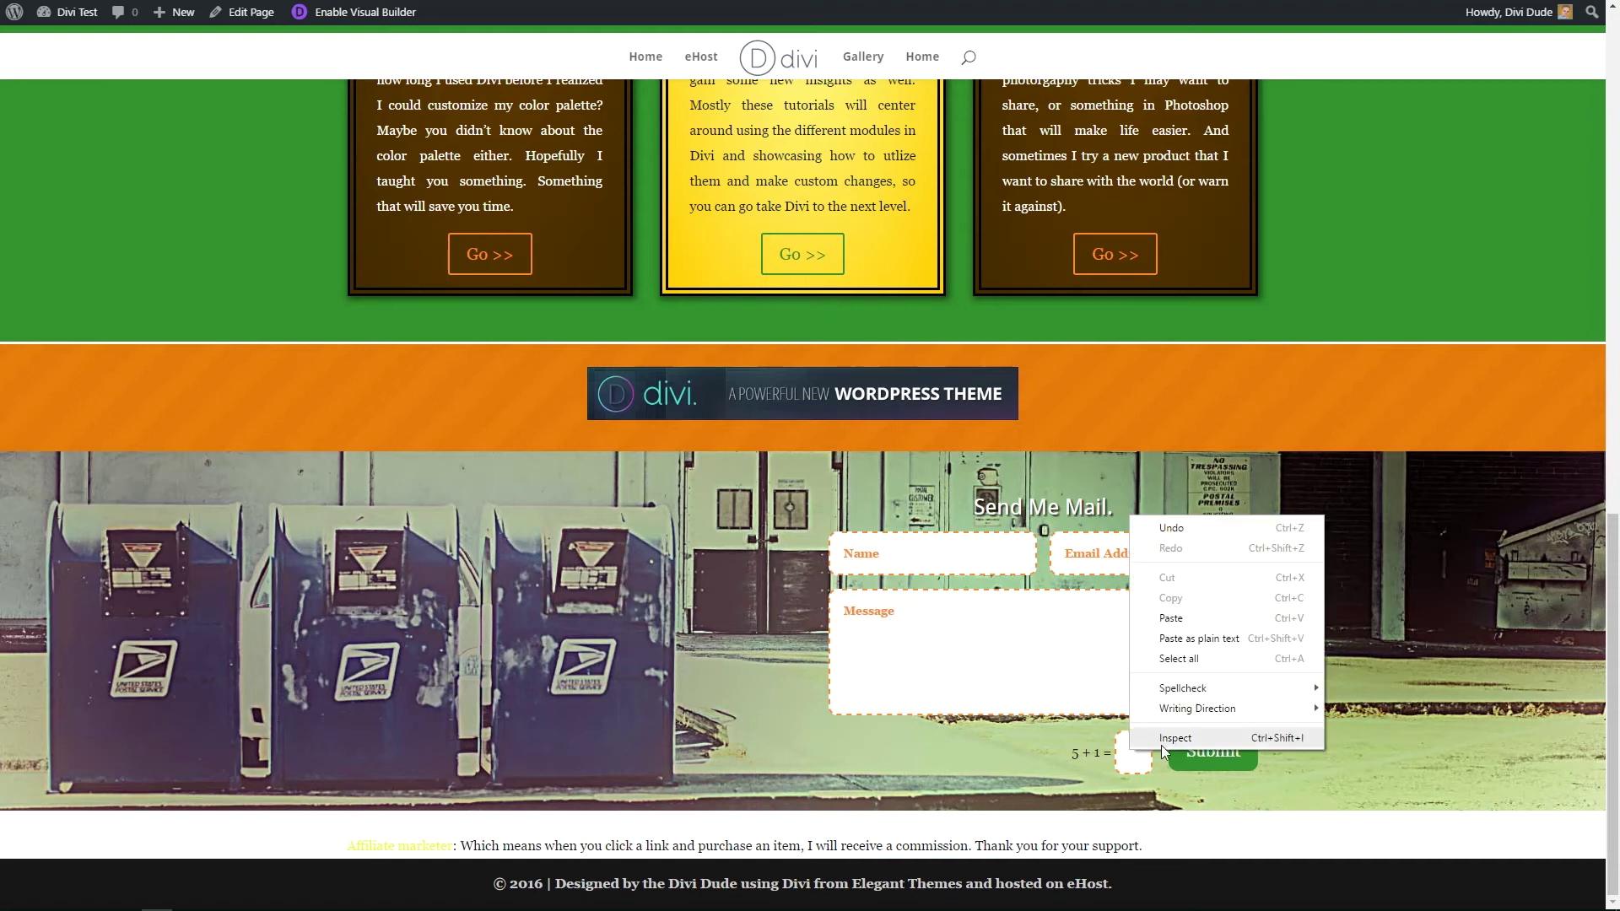
pyautogui.click(1175, 738)
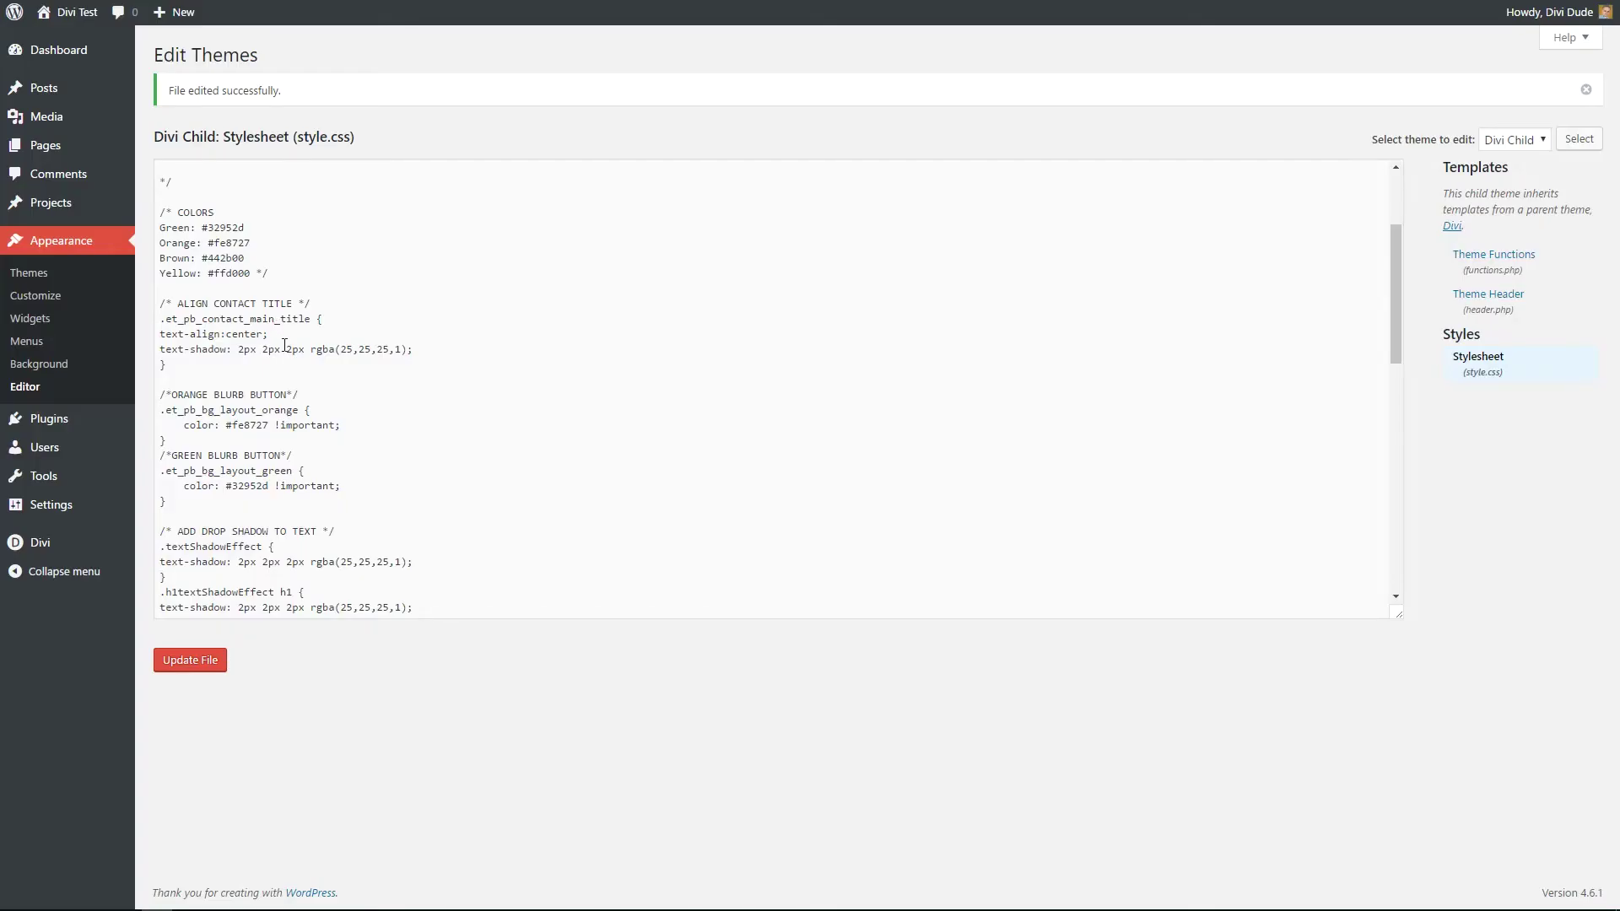
# Step: Add a /* CAPTCHA BOX SIZE */ rule: .et_pb_contact_right p input max-width 60px !important, then save
pyautogui.click(231, 284)
pyautogui.press('Return')
pyautogui.press('Return')
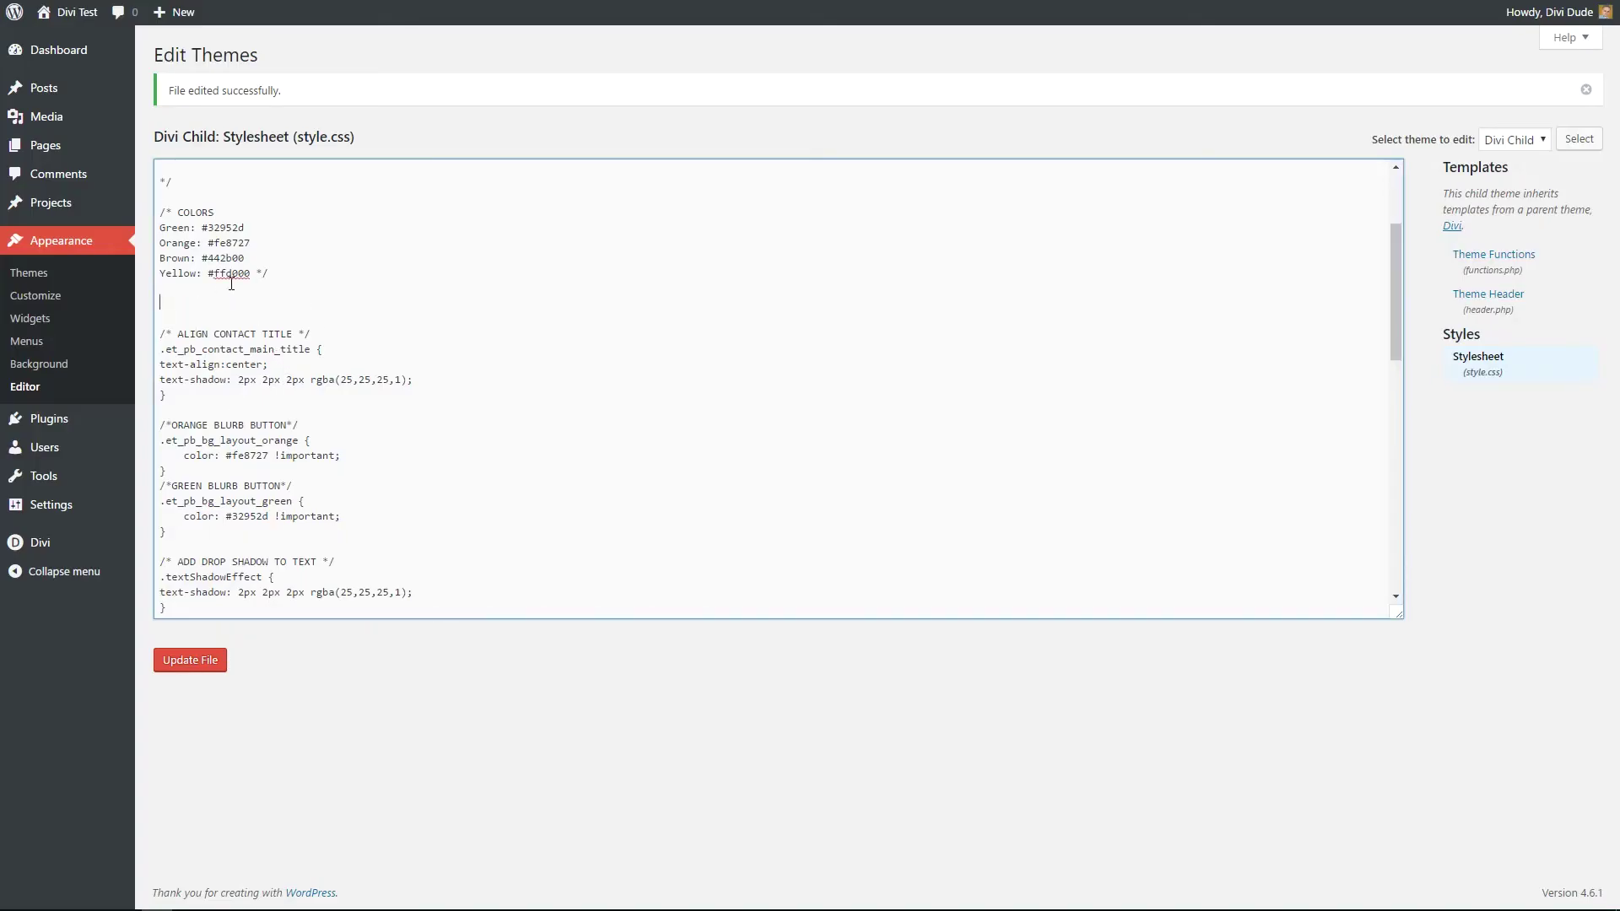
pyautogui.write('/* CAPTCHA BOX SIZE */')
pyautogui.press('Return')
pyautogui.write('.et')
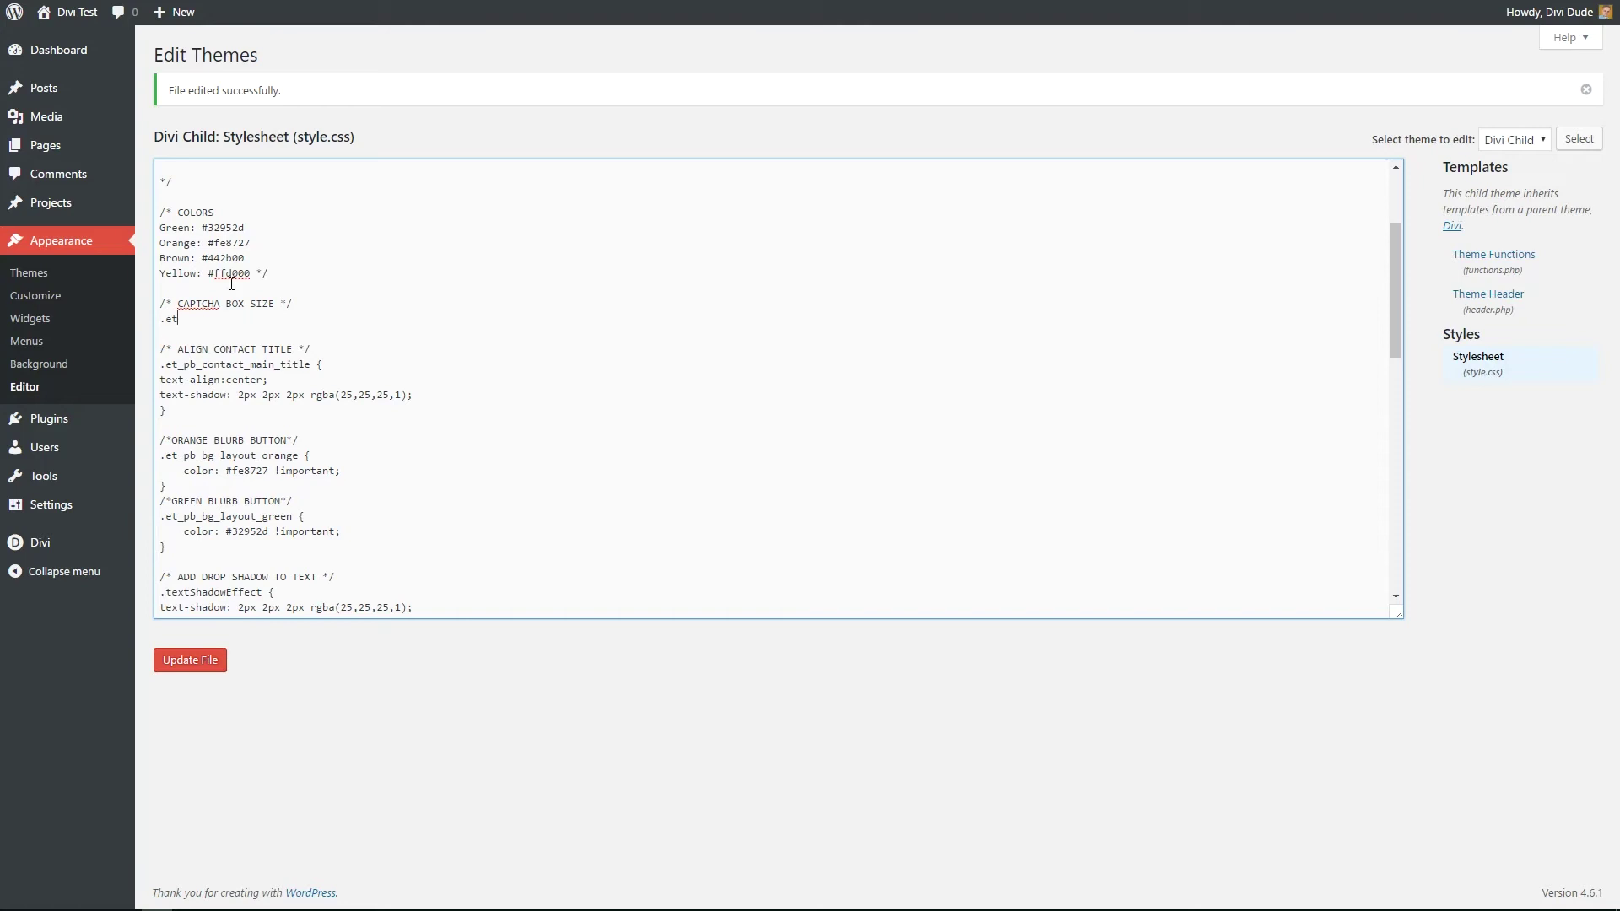
pyautogui.write('_pb')
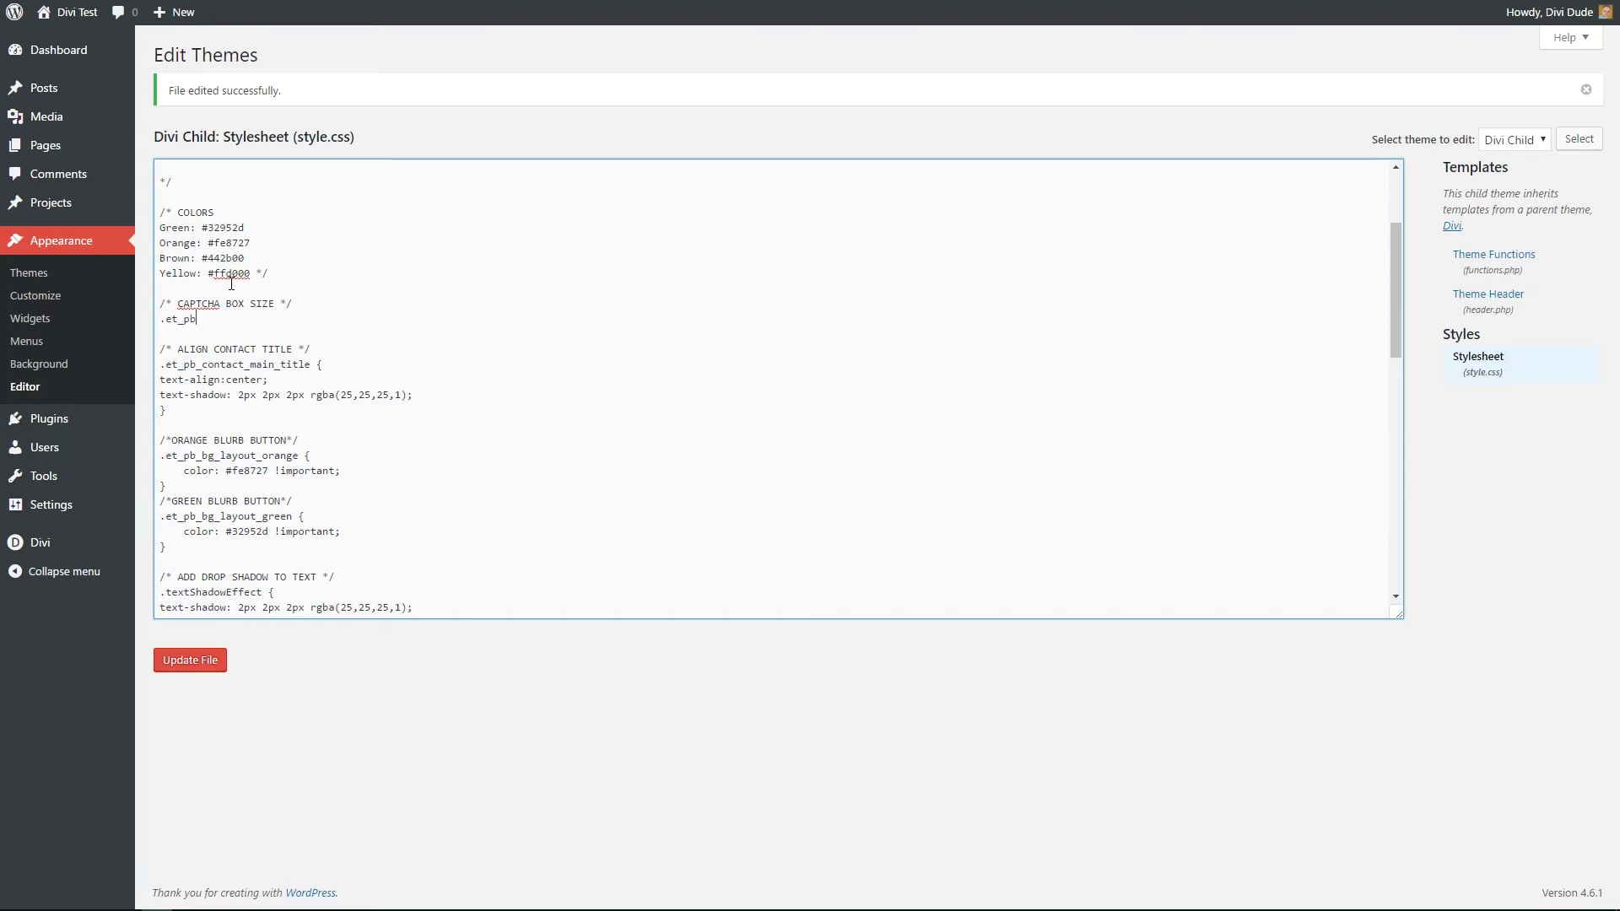
pyautogui.write('_contact_right')
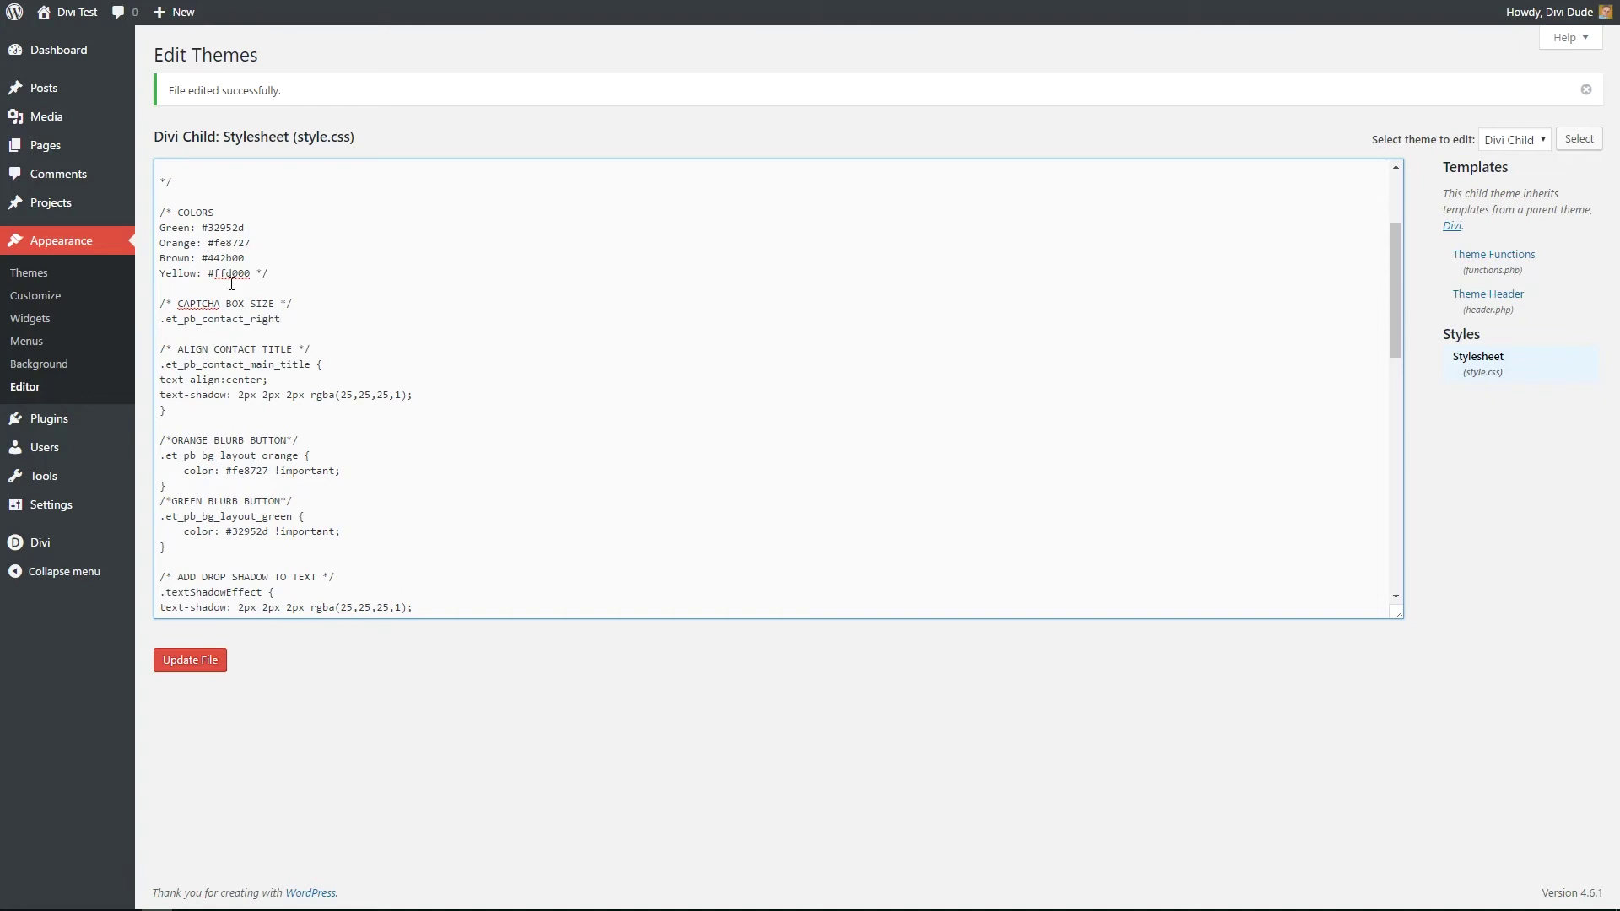
pyautogui.write(' p input {}')
pyautogui.press('Return')
pyautogui.press('Return')
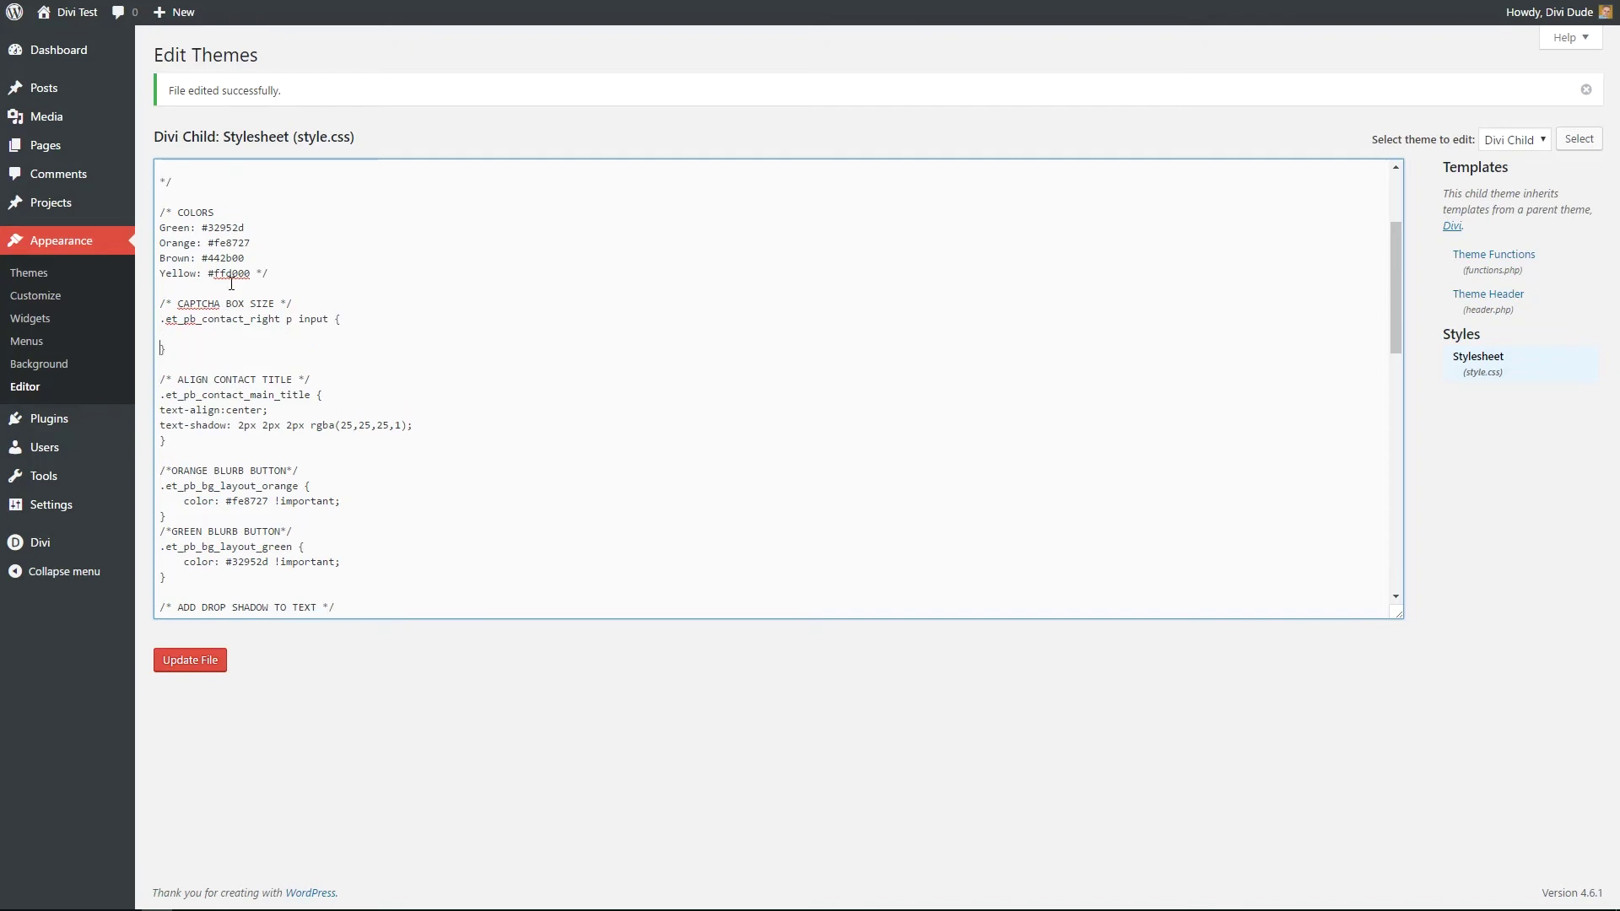
pyautogui.press('Up')
pyautogui.write('max-width: 60px !important;')
pyautogui.click(195, 665)
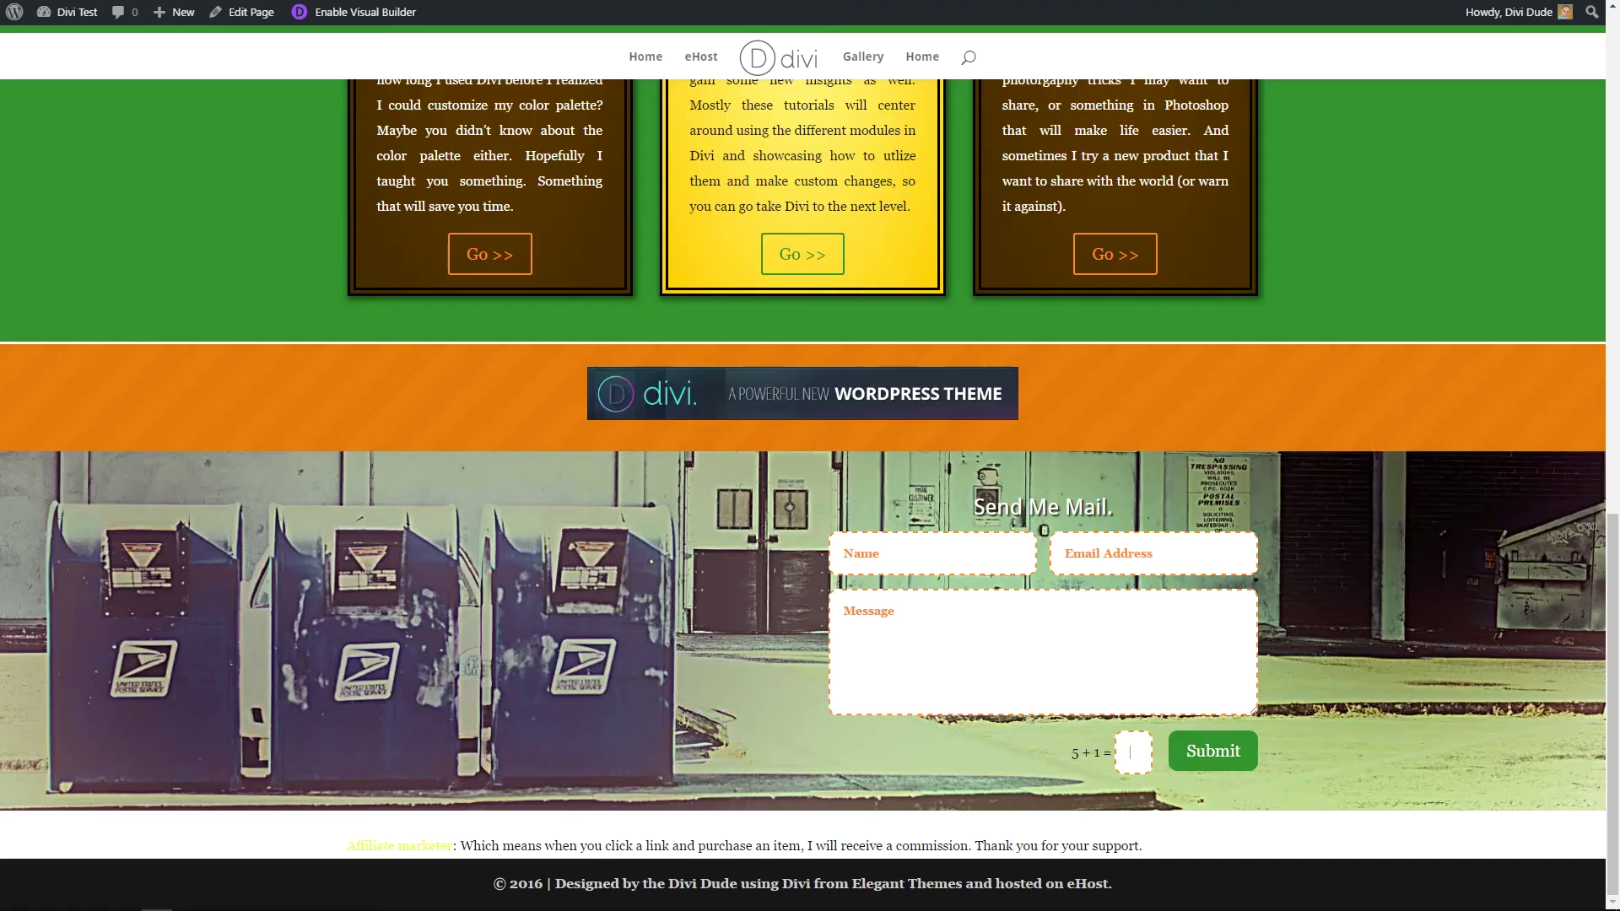
# Step: Reload the page and submit a test message with the wrong captcha answer 20
pyautogui.press('F5')
pyautogui.click(1126, 753)
pyautogui.write('16')
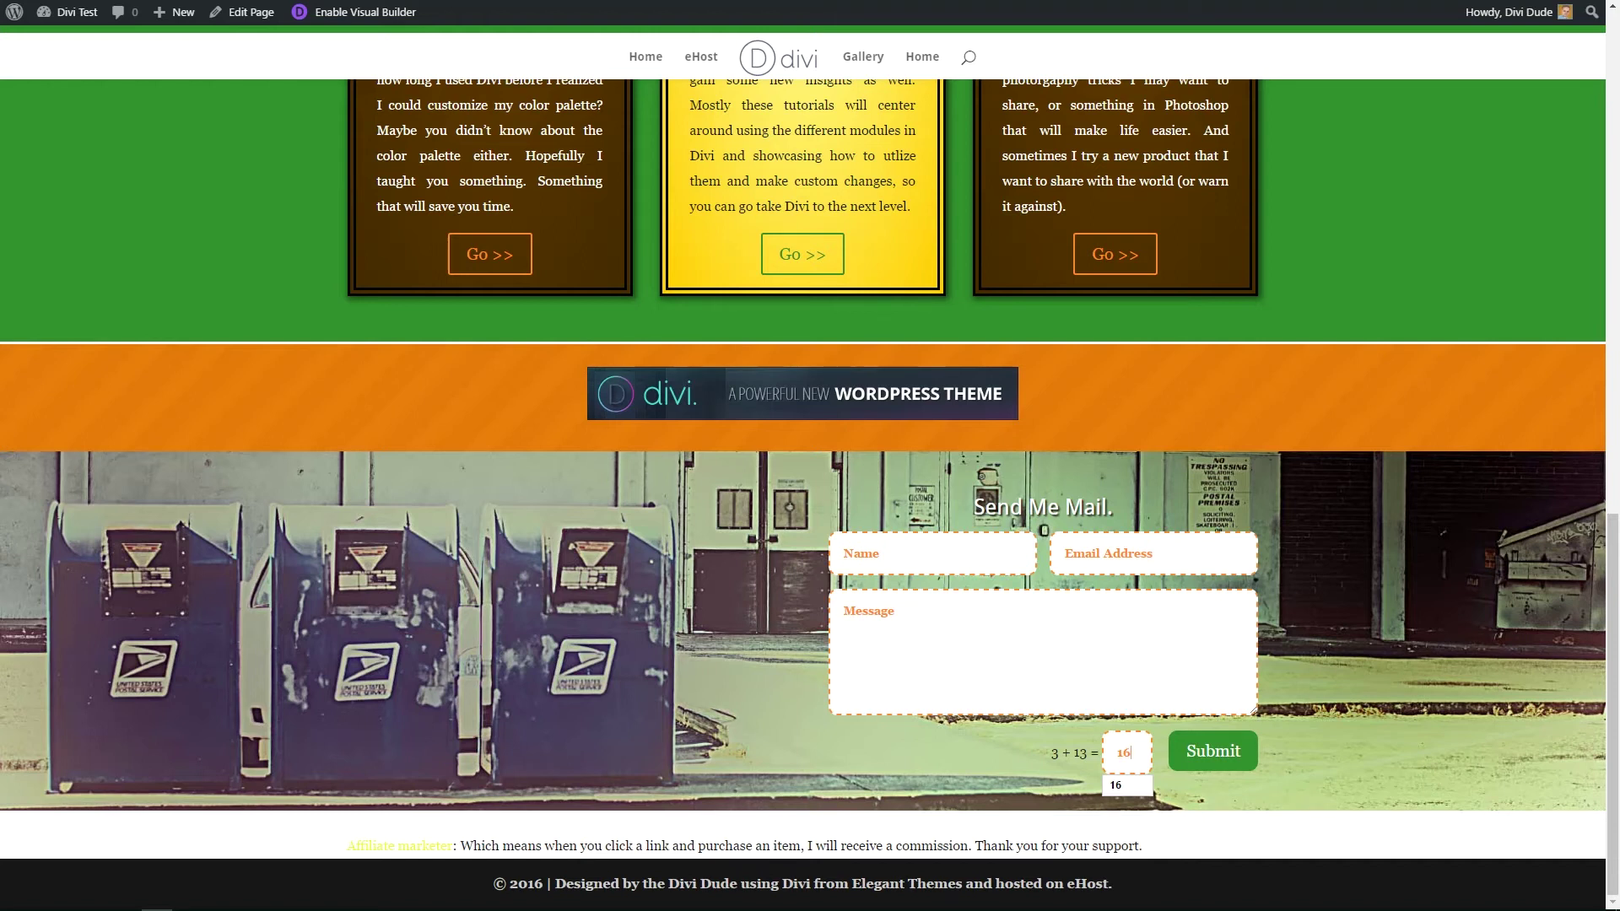
pyautogui.press('BackSpace')
pyautogui.press('BackSpace')
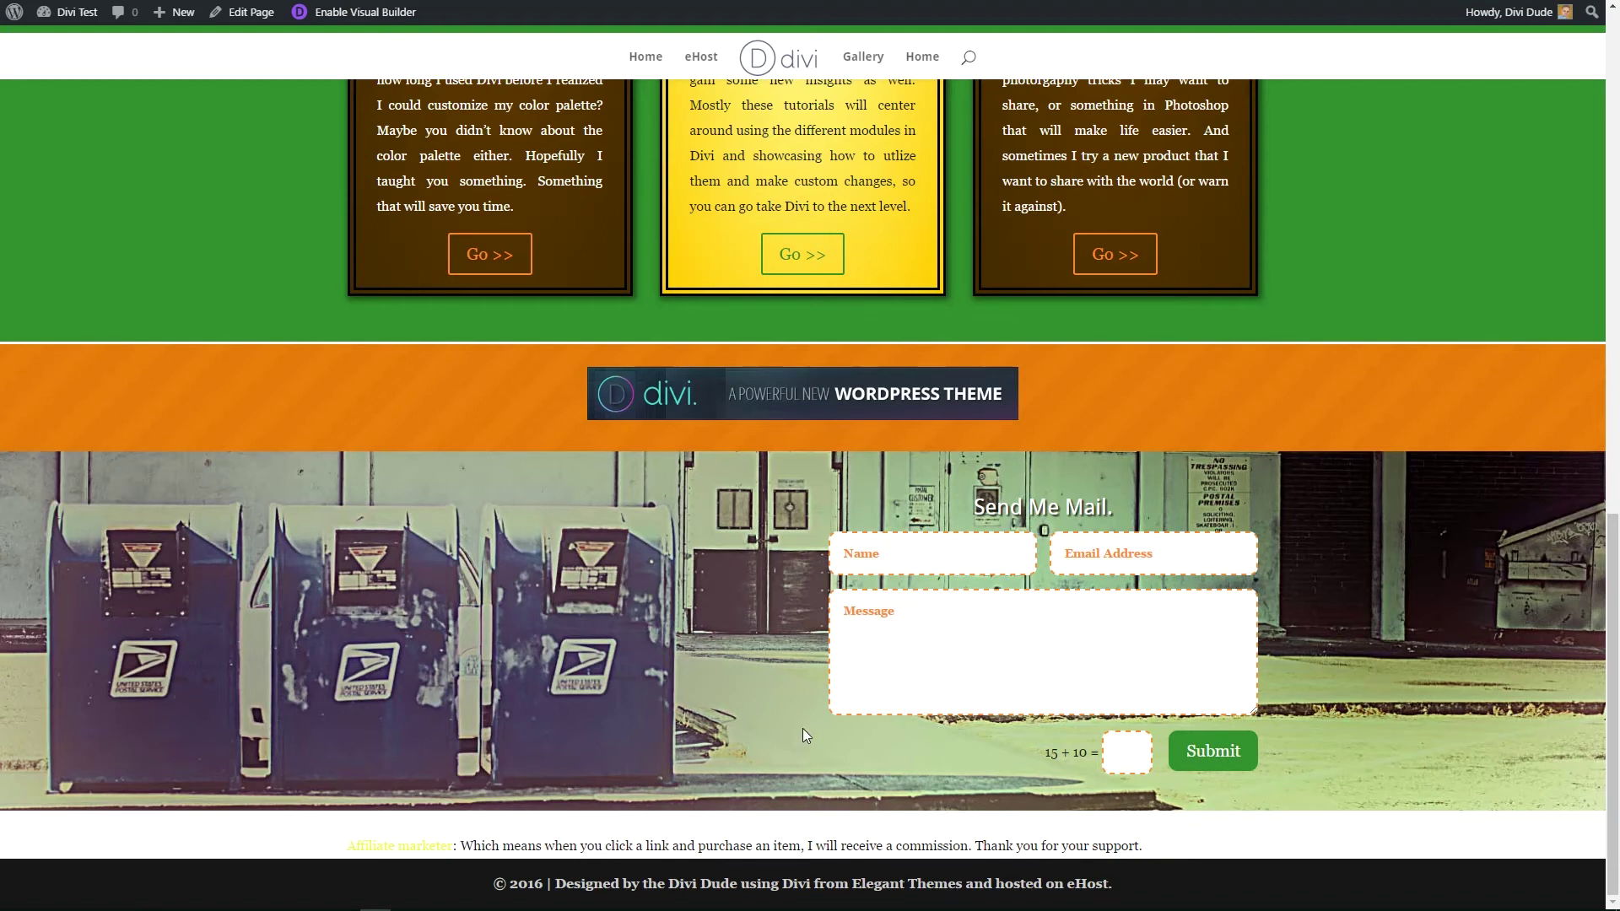
pyautogui.click(972, 560)
pyautogui.click(1117, 752)
pyautogui.write('20')
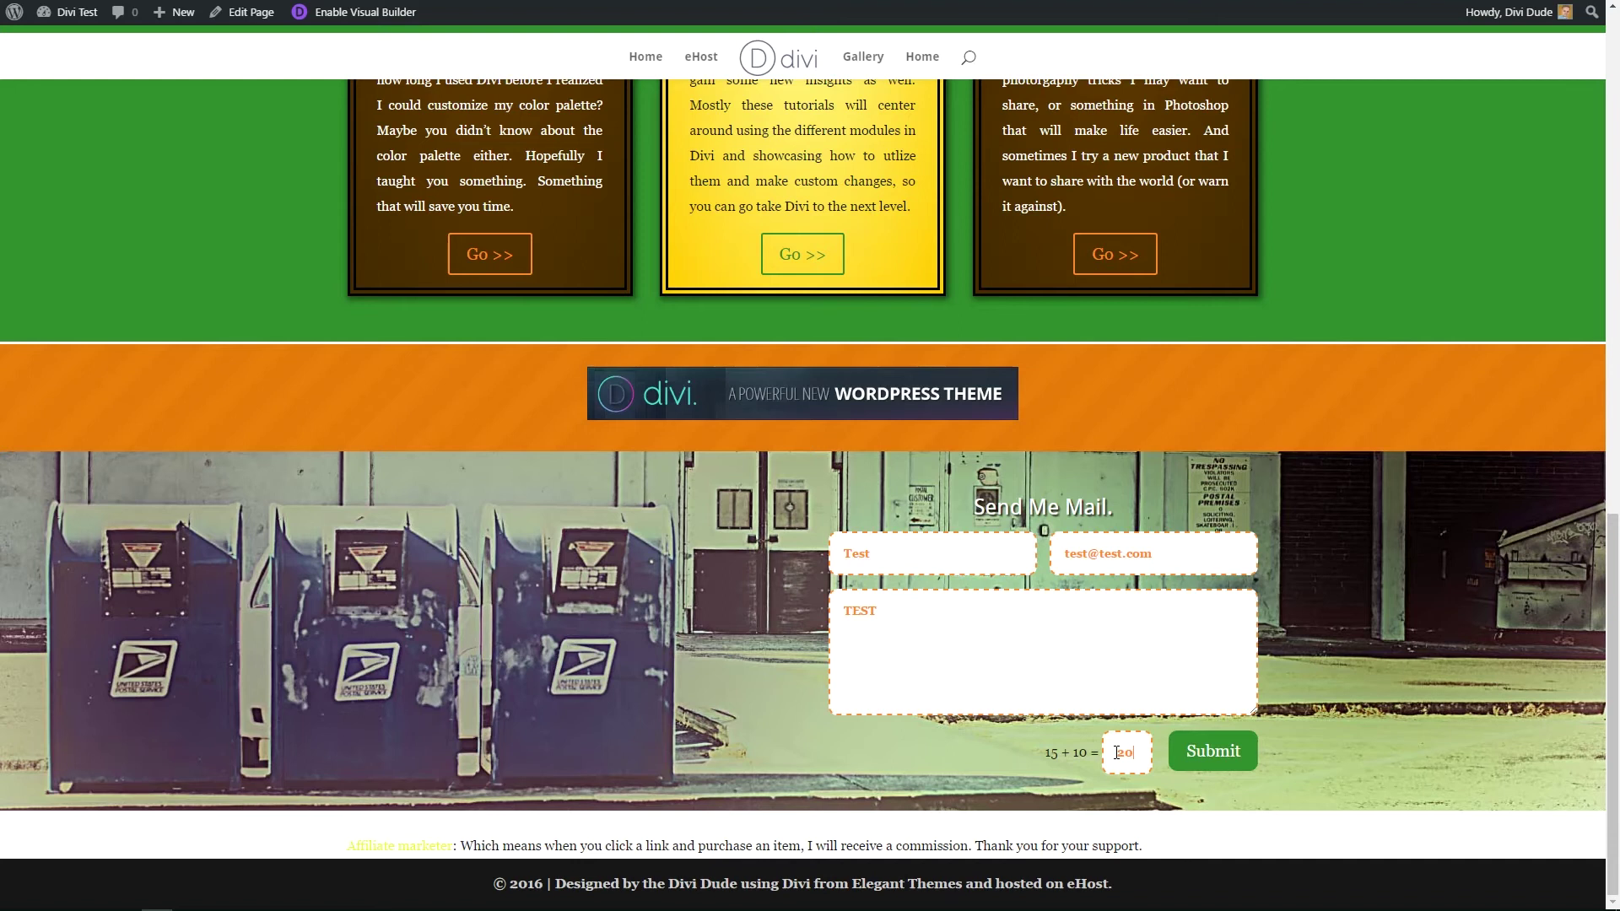
pyautogui.click(1215, 750)
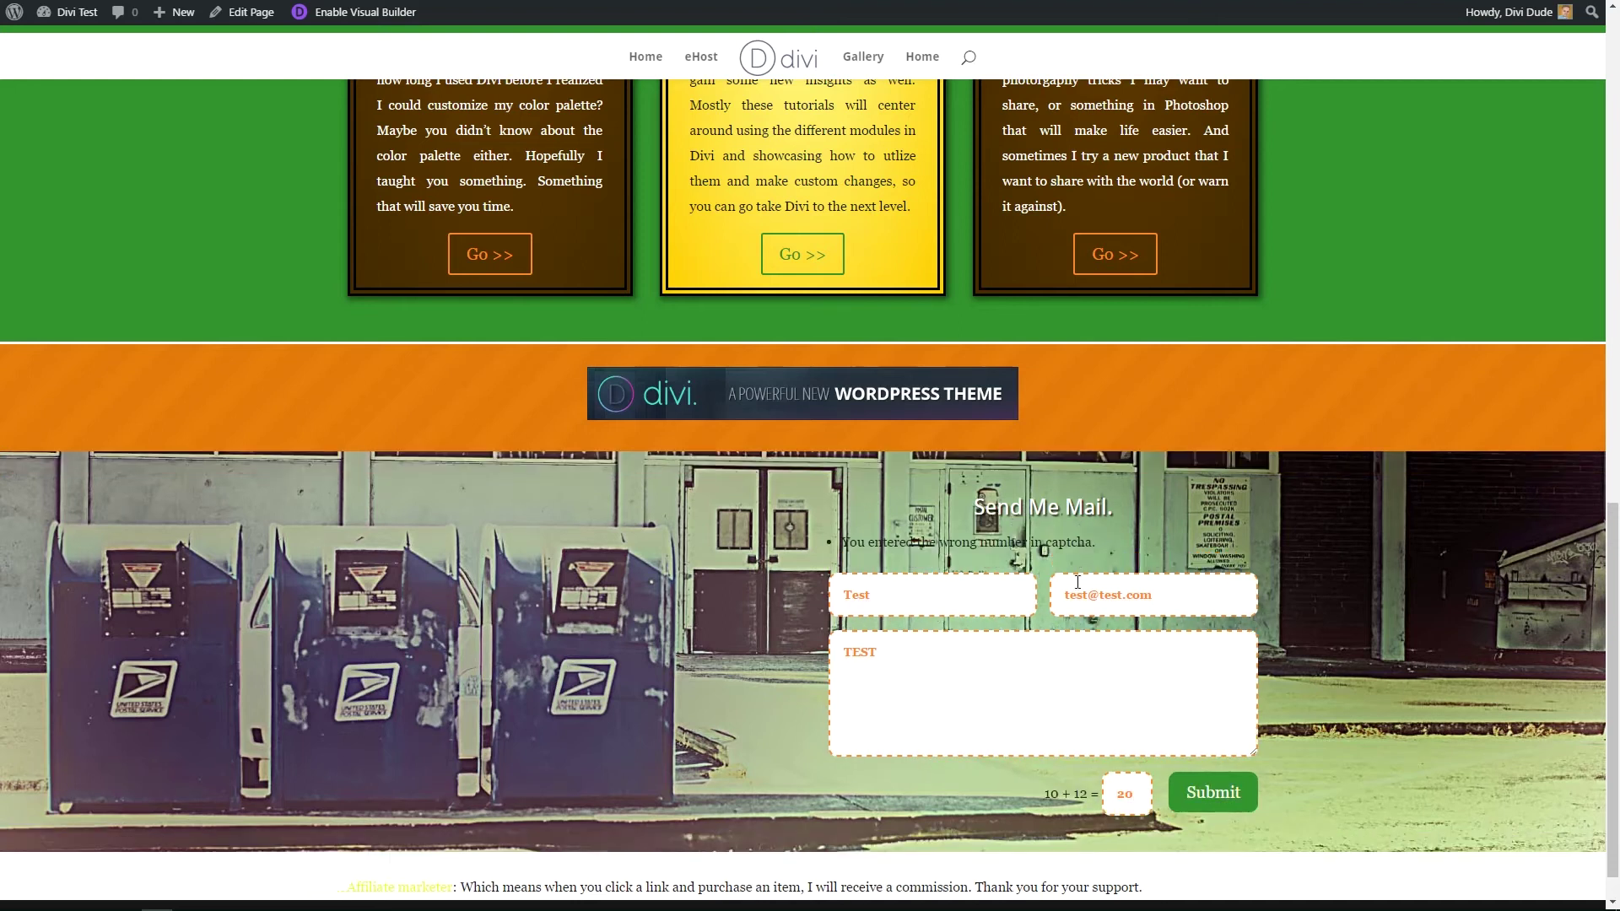
# Step: Inspect the markup of the captcha error message
pyautogui.rightClick(1019, 546)
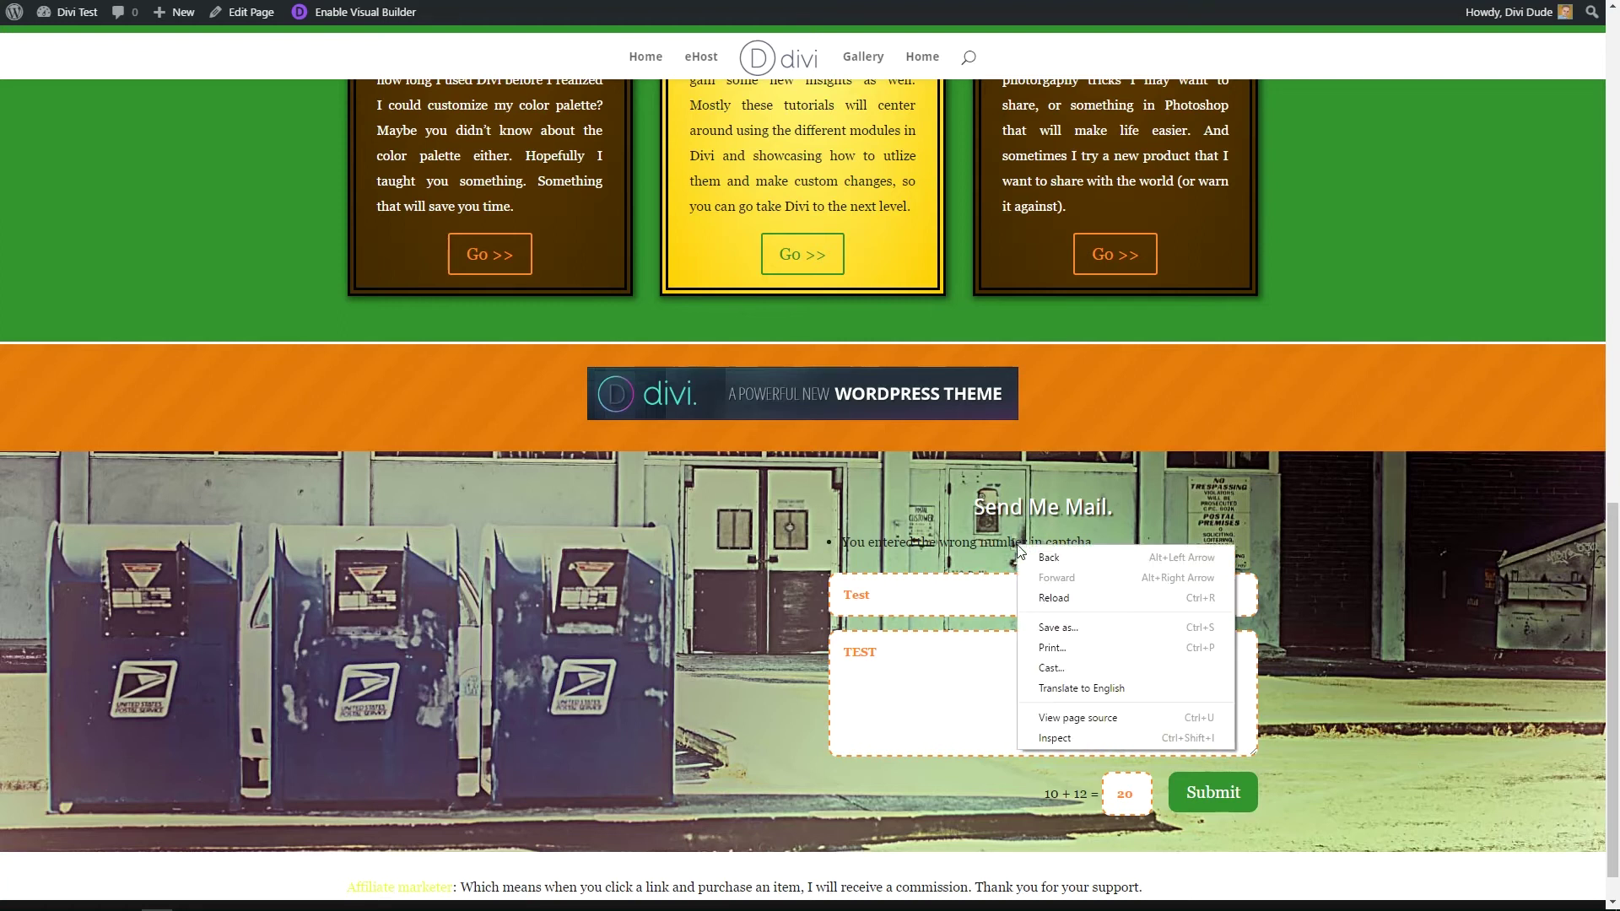
pyautogui.click(1087, 732)
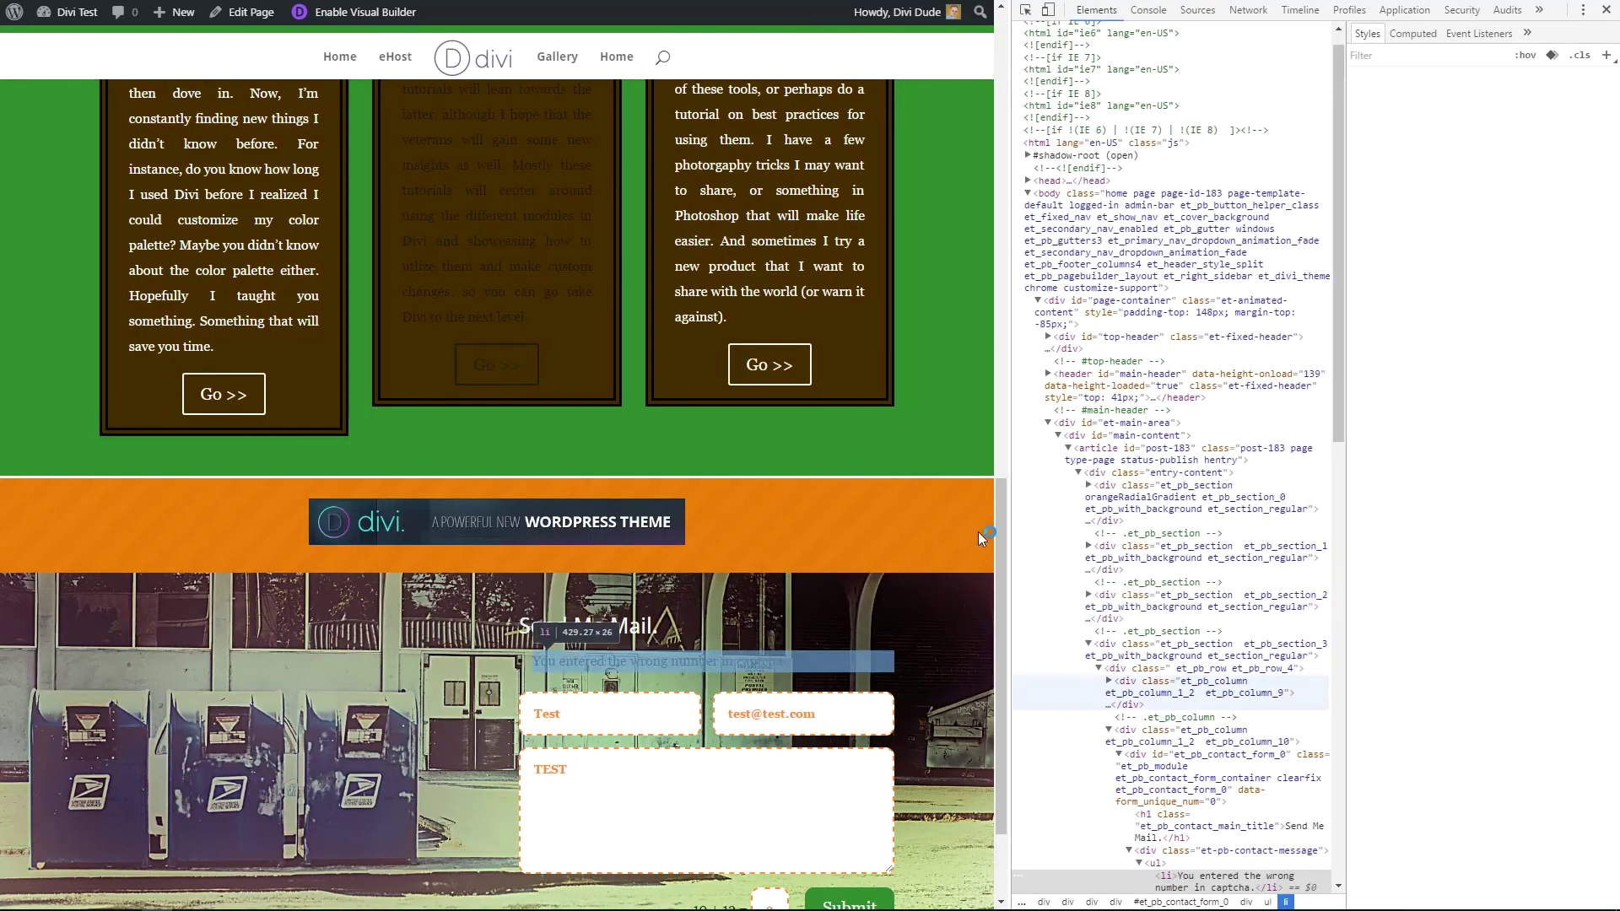
pyautogui.scroll(-2, 1223, 688)
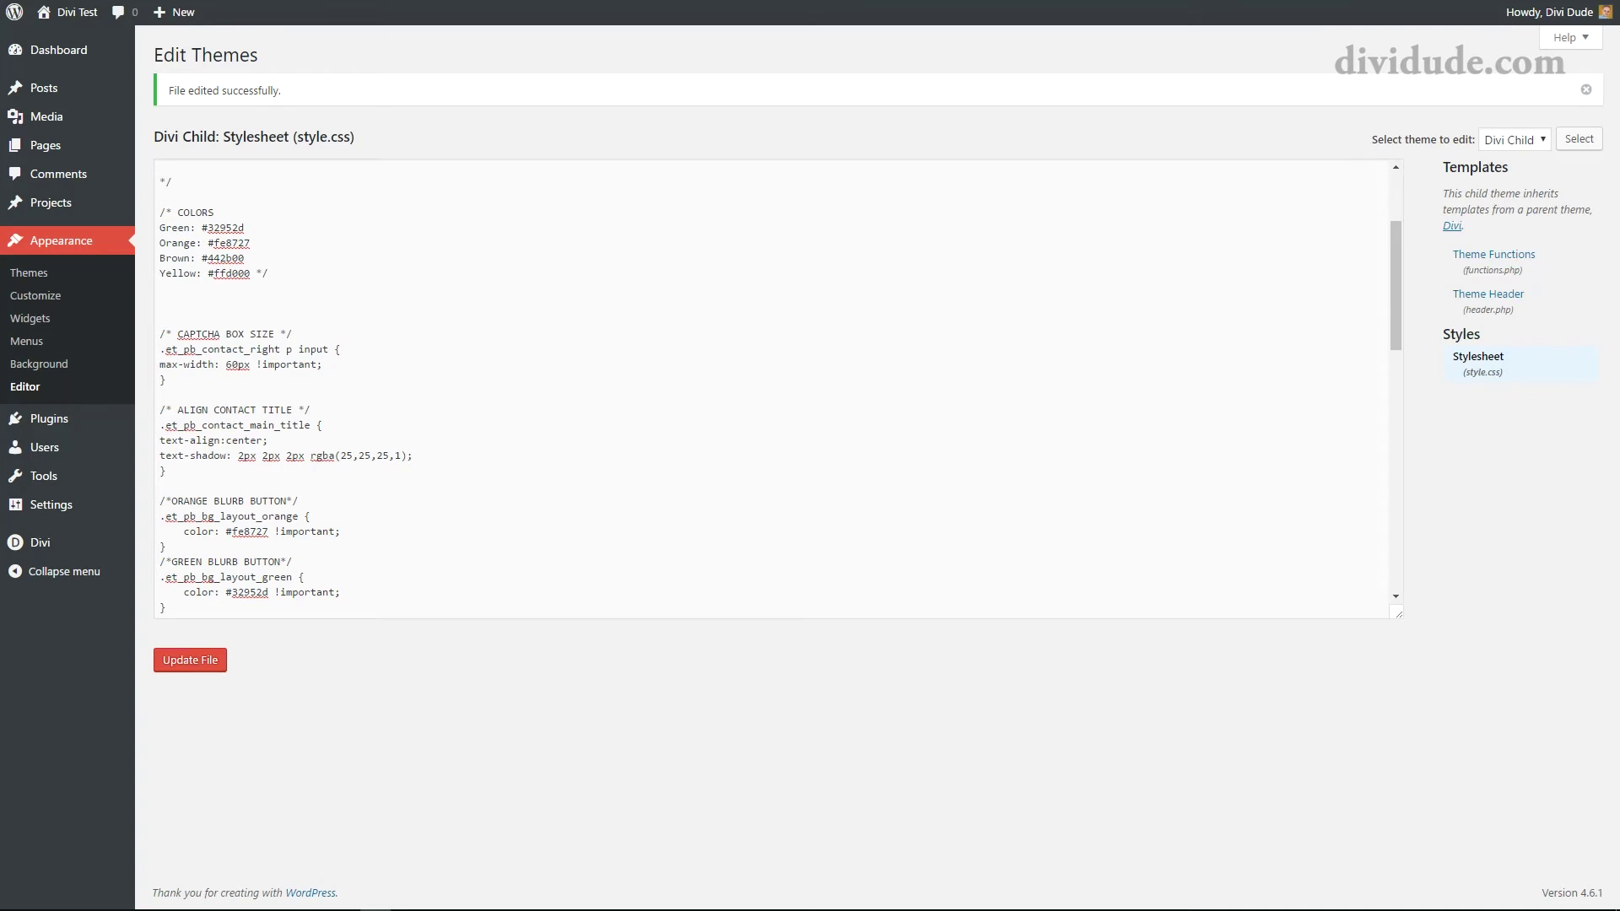
# Step: Add a /* CONTACT FORM ERROR MESSAGE */ rule giving .et_pb_contact_message color: #fff, then save
pyautogui.click(191, 304)
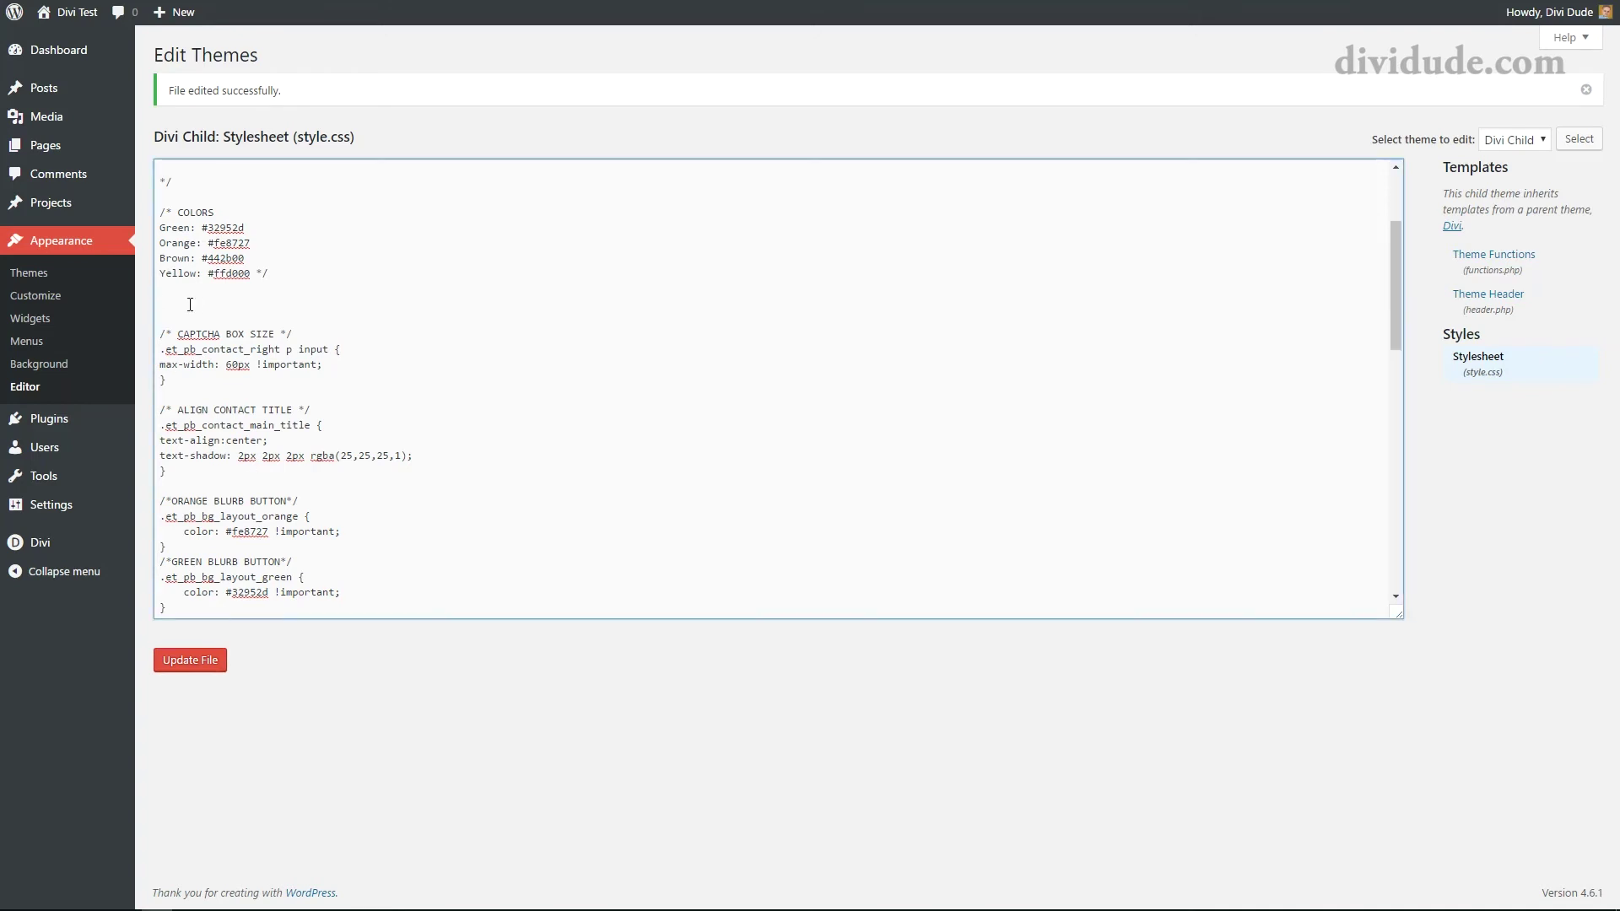
pyautogui.write('/* CONTACT FORM ERROR MESSAGE */')
pyautogui.press('Return')
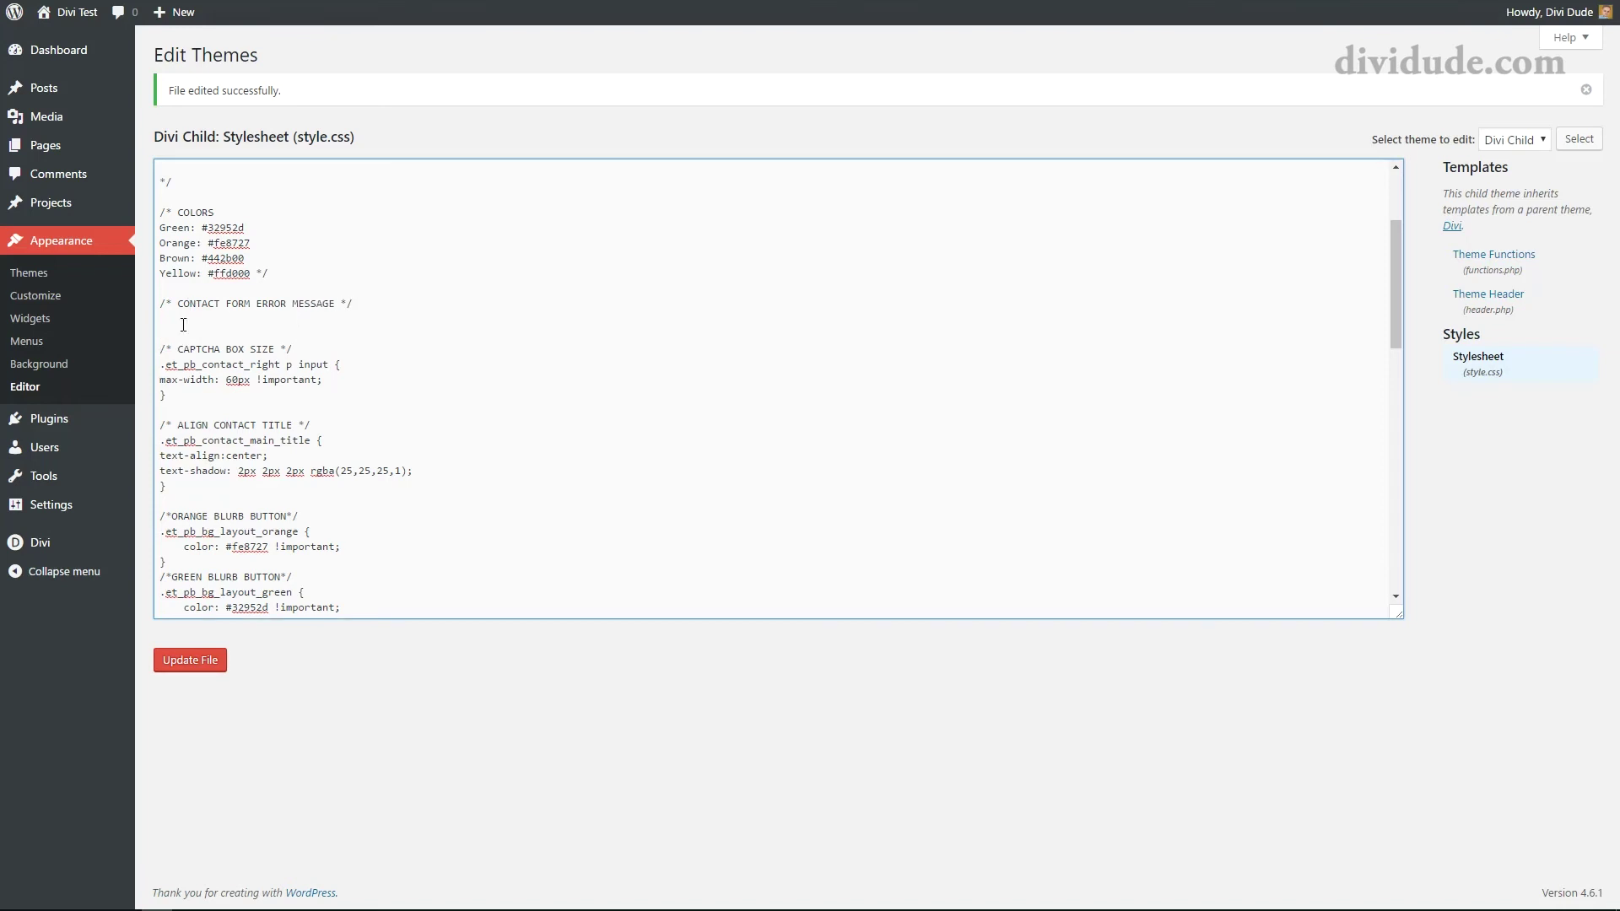
pyautogui.write('.et_pb_contact_message {}')
pyautogui.press('Return')
pyautogui.press('Return')
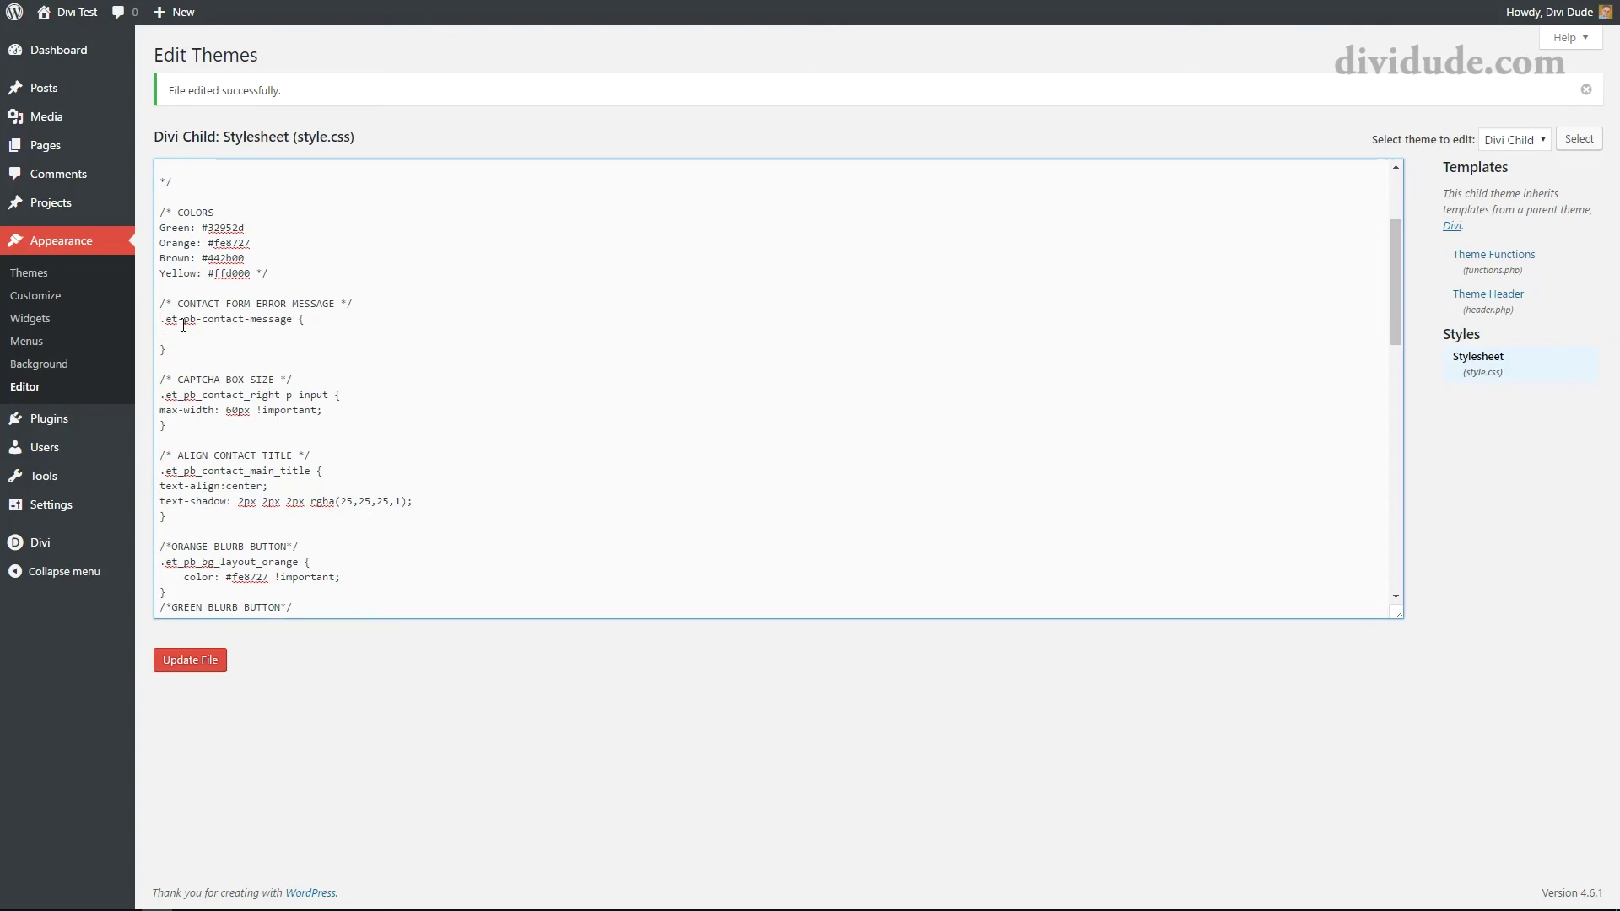
pyautogui.write('color: #fff;')
pyautogui.click(199, 660)
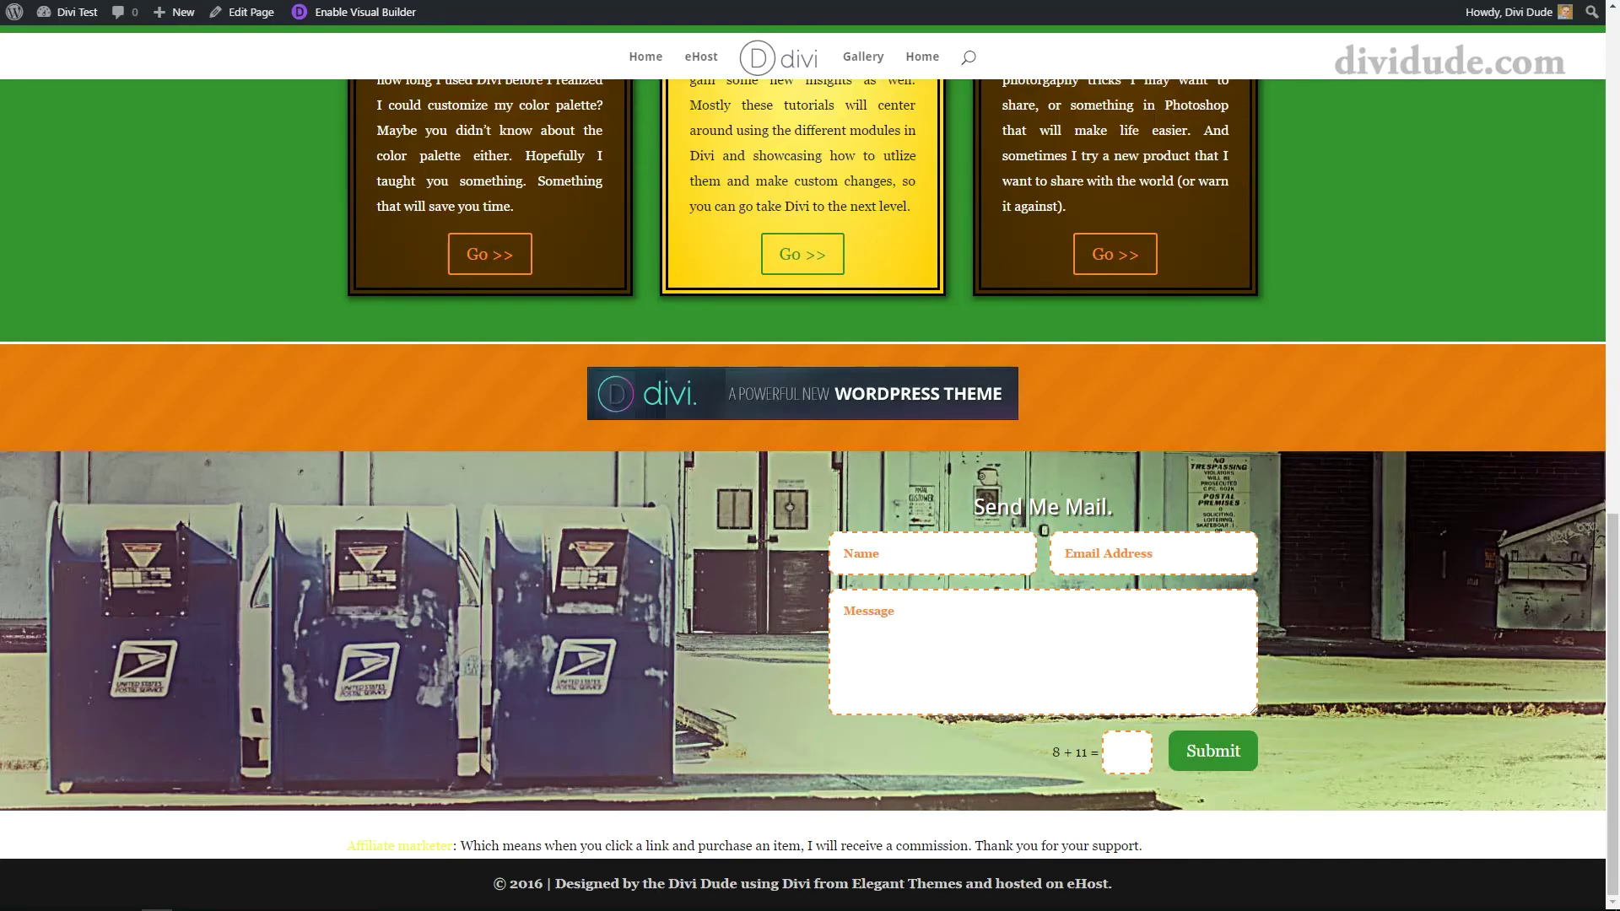
# Step: Reload the live page and submit the empty form to see the white error message
pyautogui.press('F5')
pyautogui.click(1217, 750)
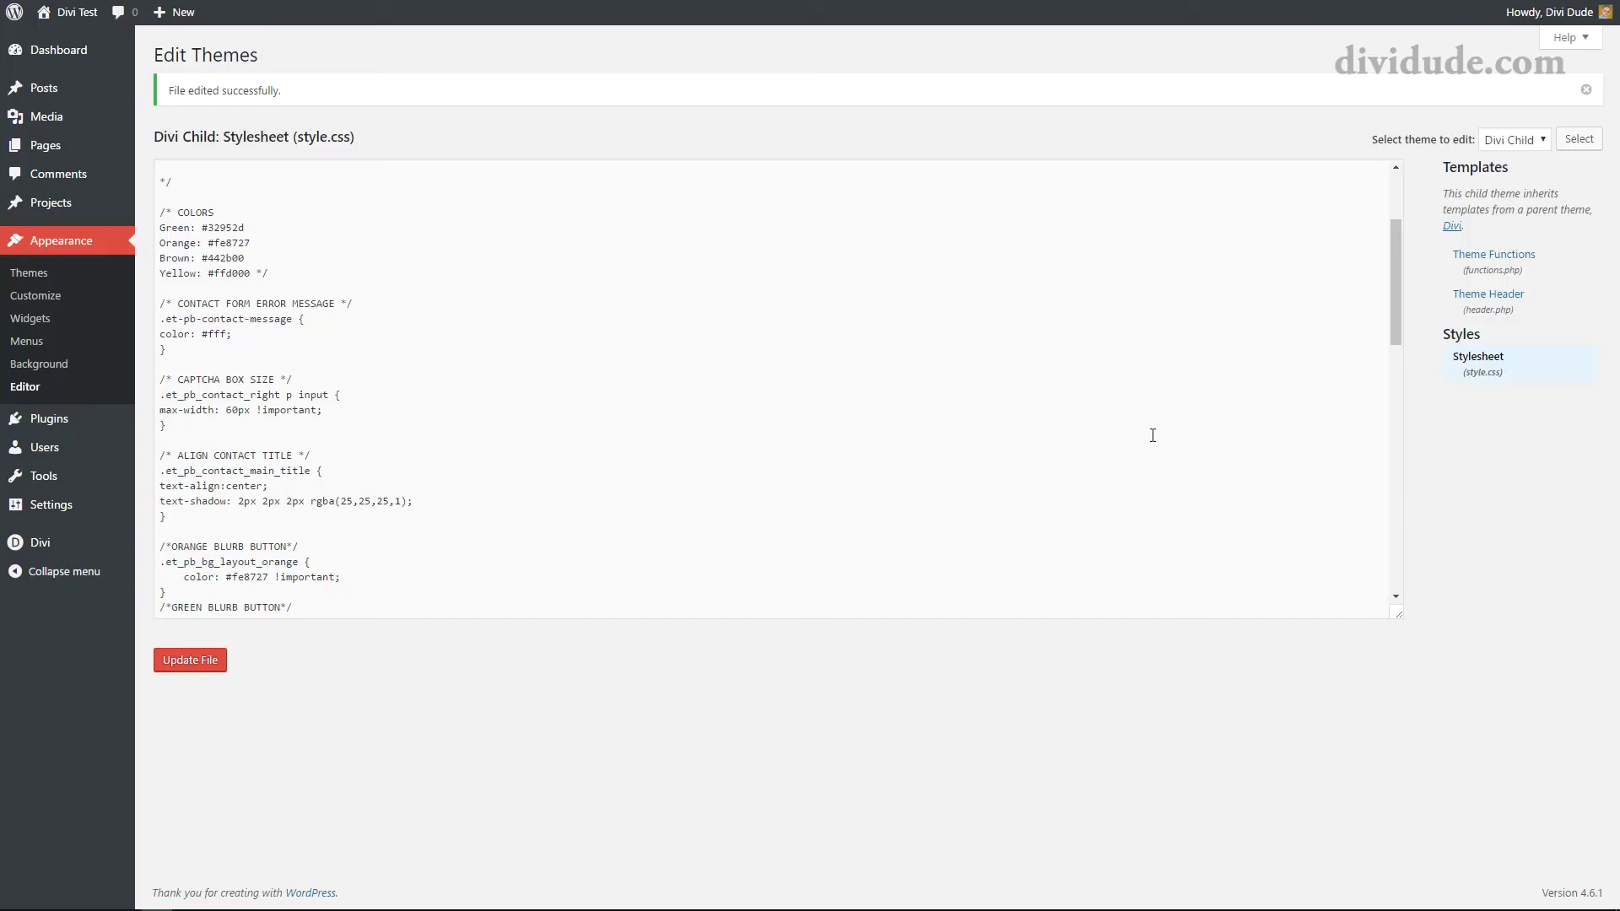
# Step: Replace color: #fff with copied styling: #ffd000 text, shadow, translucent background, centring, and save
pyautogui.moveTo(235, 335); pyautogui.dragTo(157, 335)
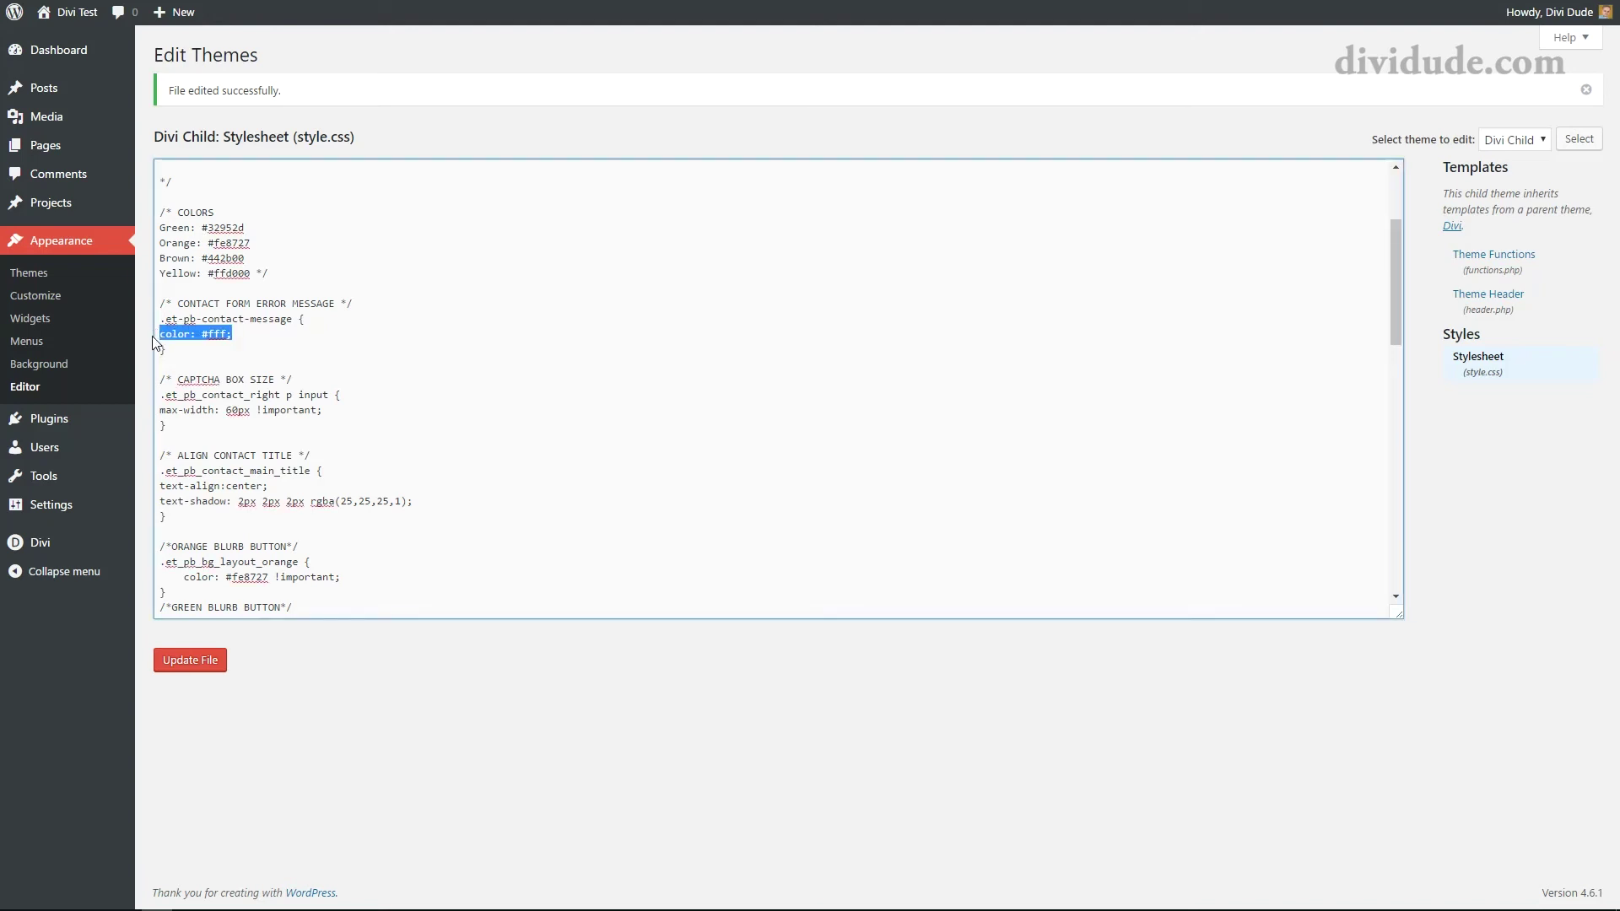
pyautogui.hotkey('ctrl', 'v')
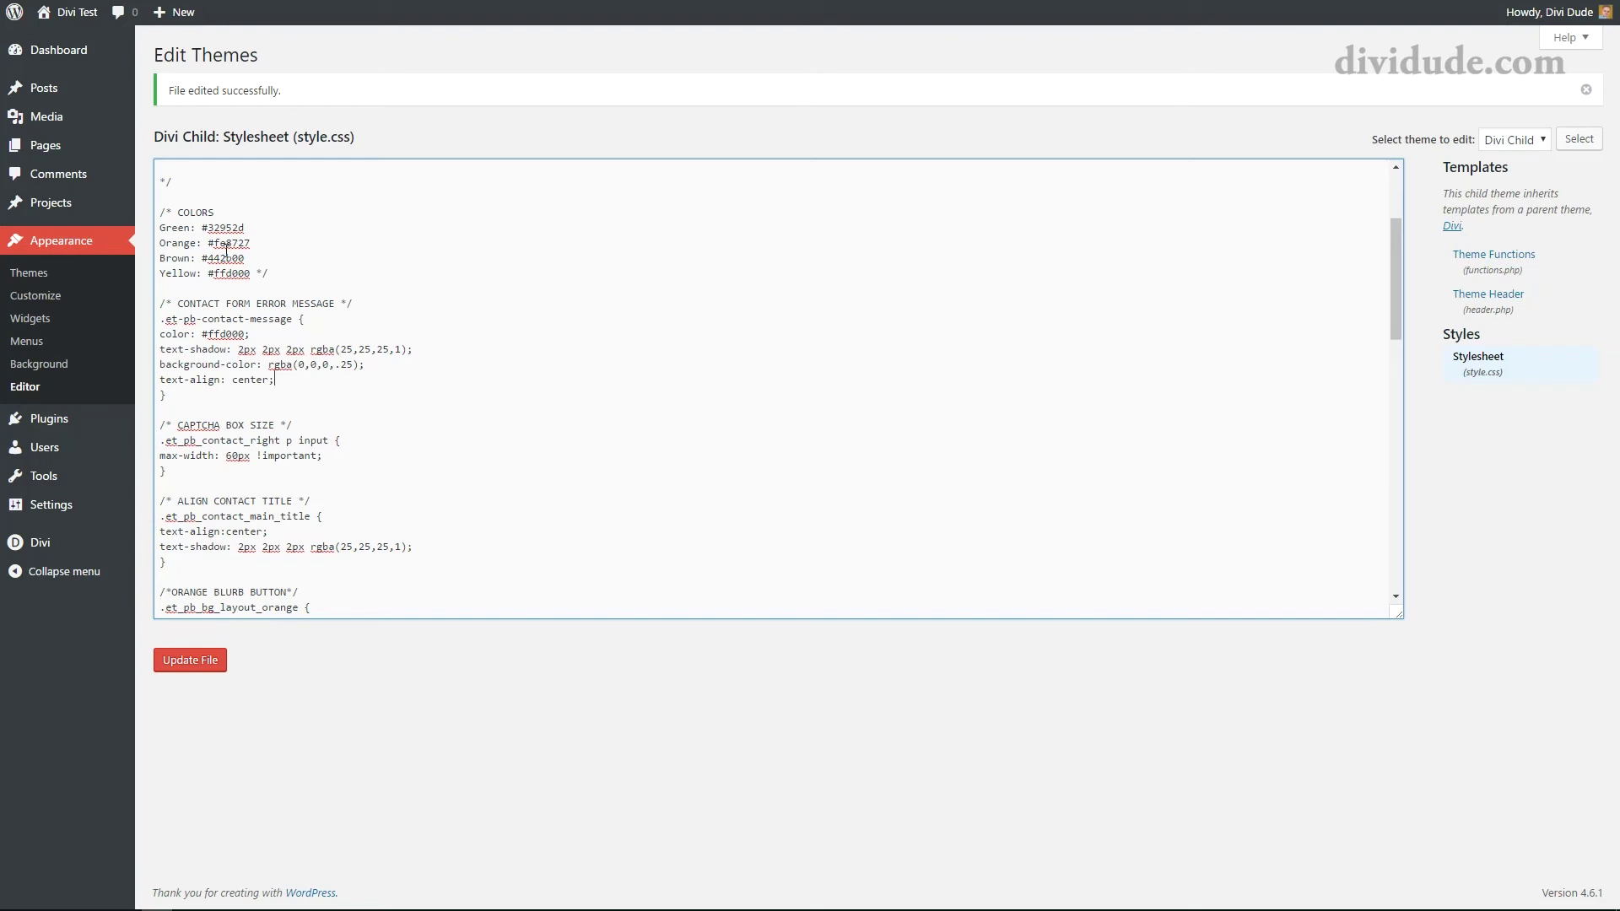
pyautogui.scroll(2, 245, 232)
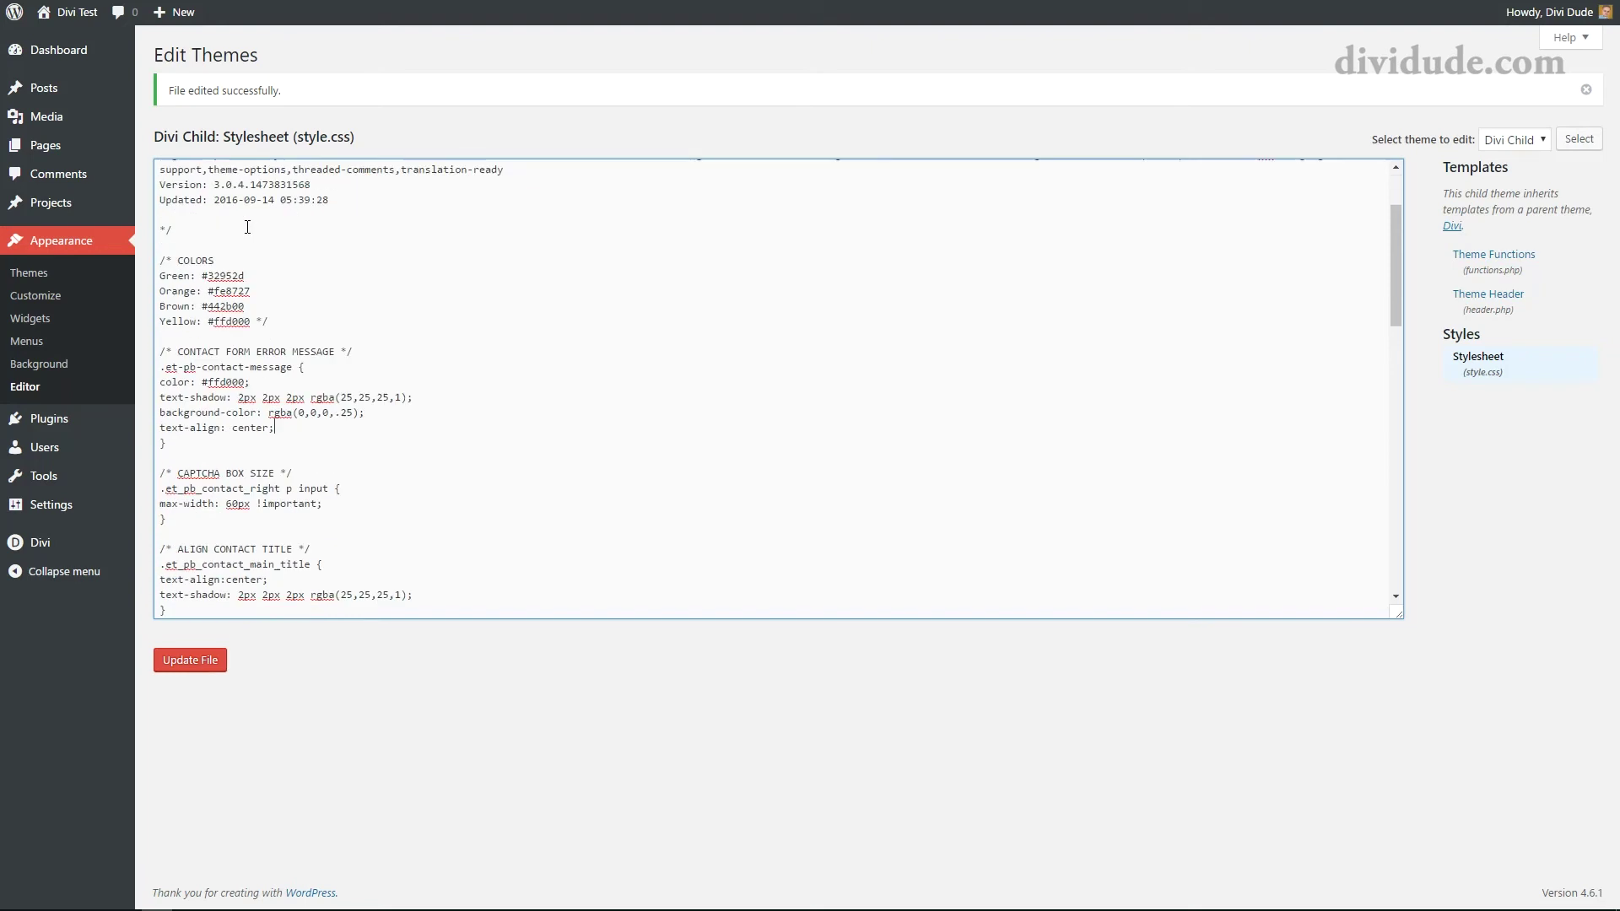
pyautogui.scroll(-3, 240, 237)
pyautogui.scroll(3, 236, 240)
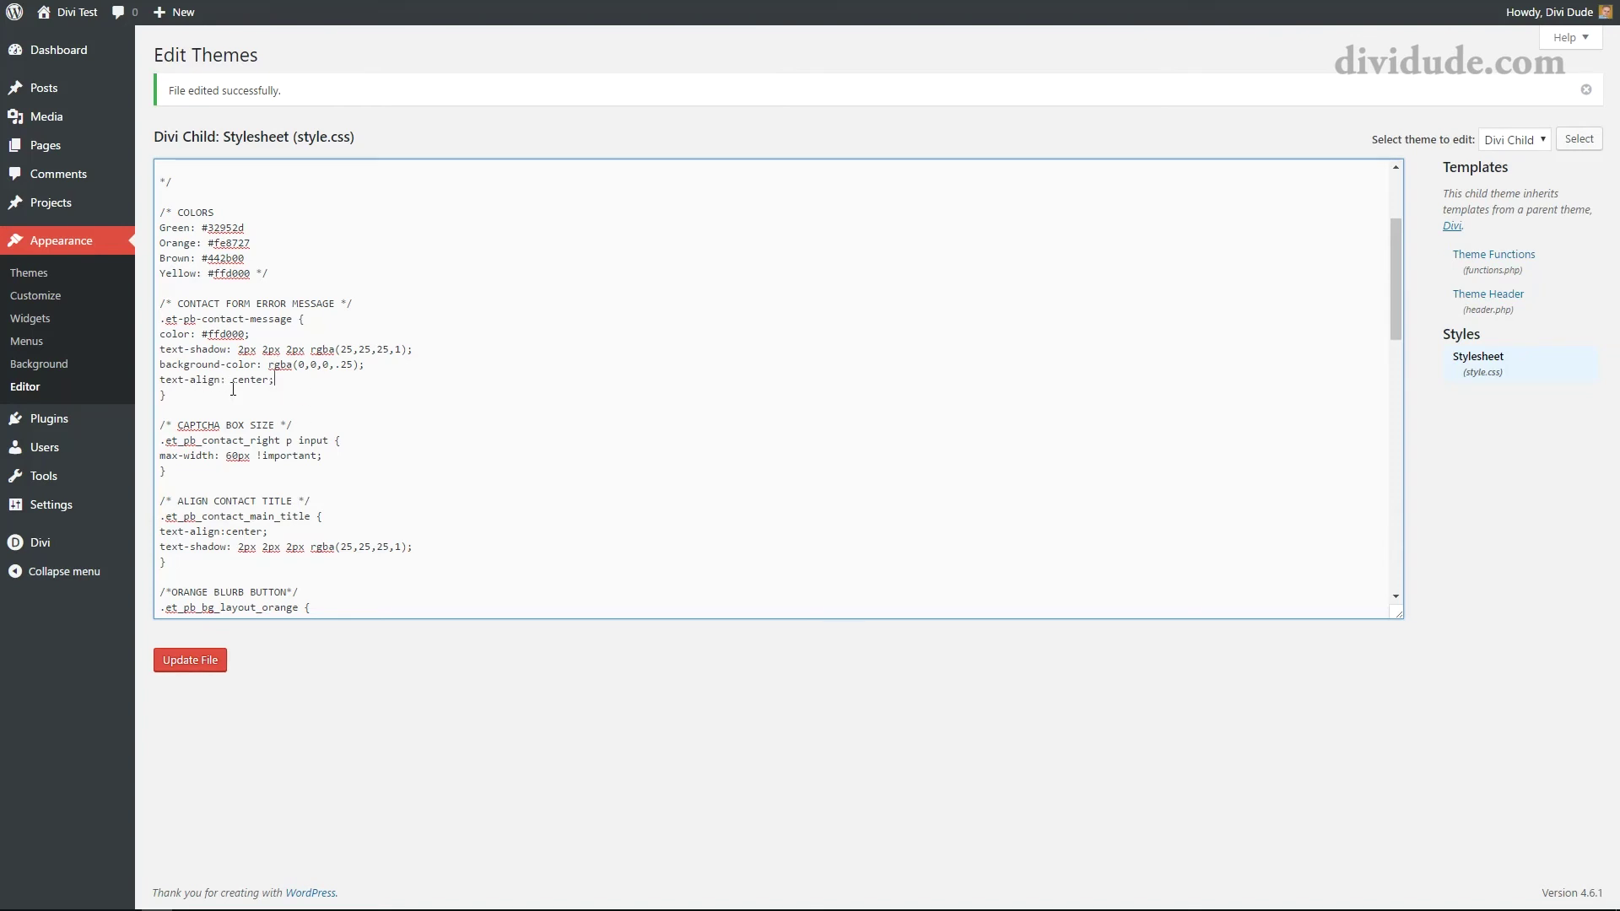
pyautogui.click(189, 660)
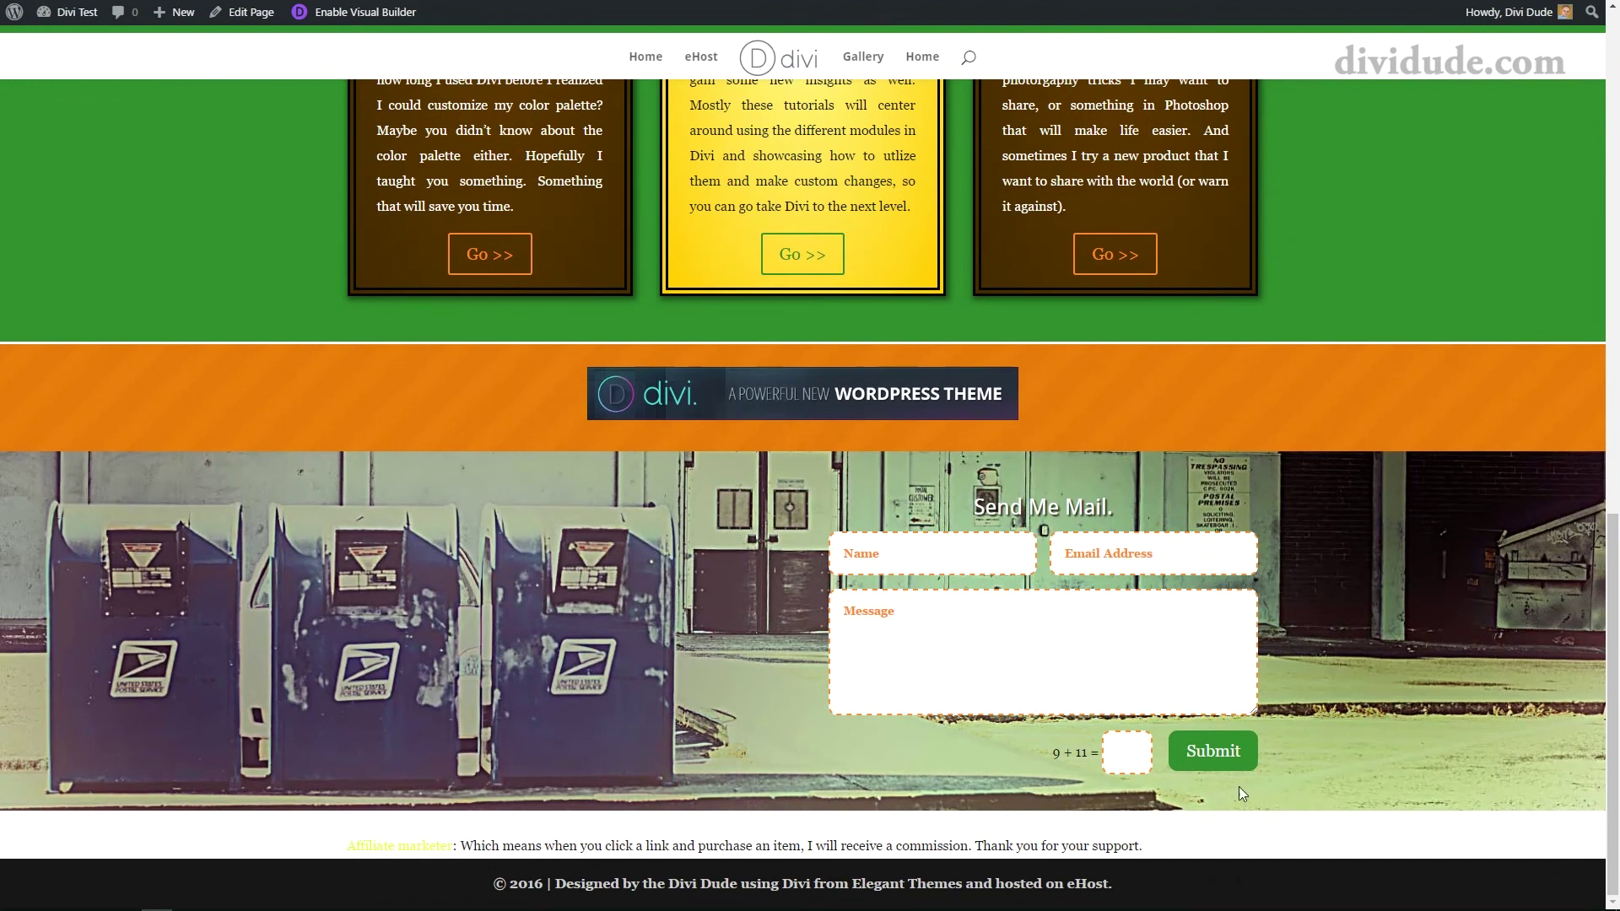
# Step: Check the empty-form errors, then send a test message: name 'Test', message 'test', captcha 20
pyautogui.click(1225, 761)
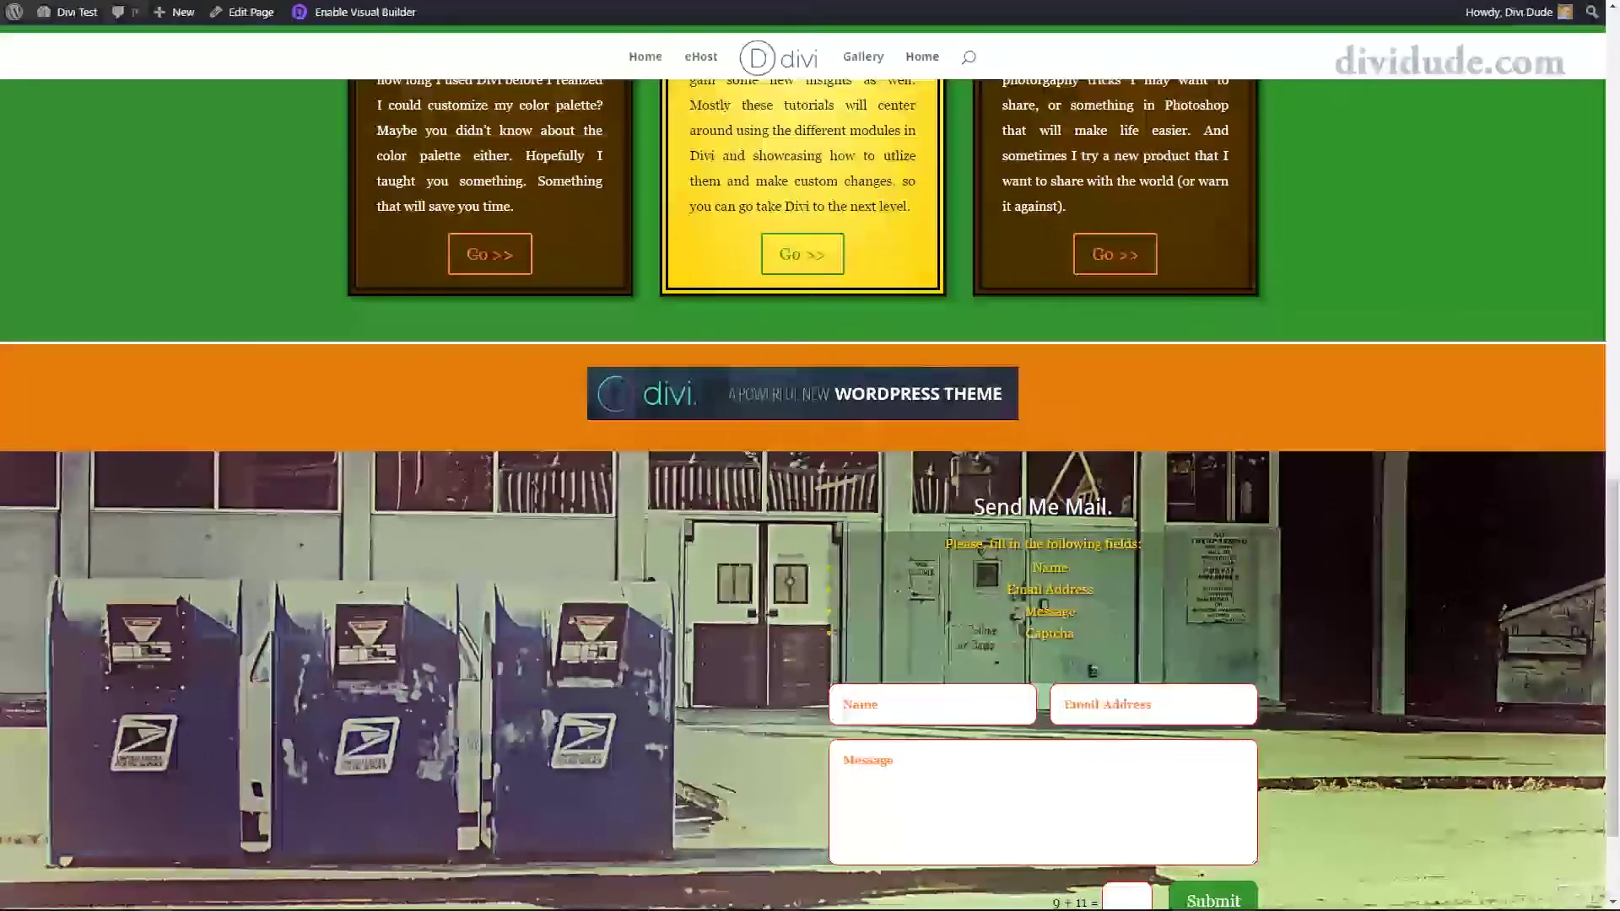
pyautogui.click(990, 705)
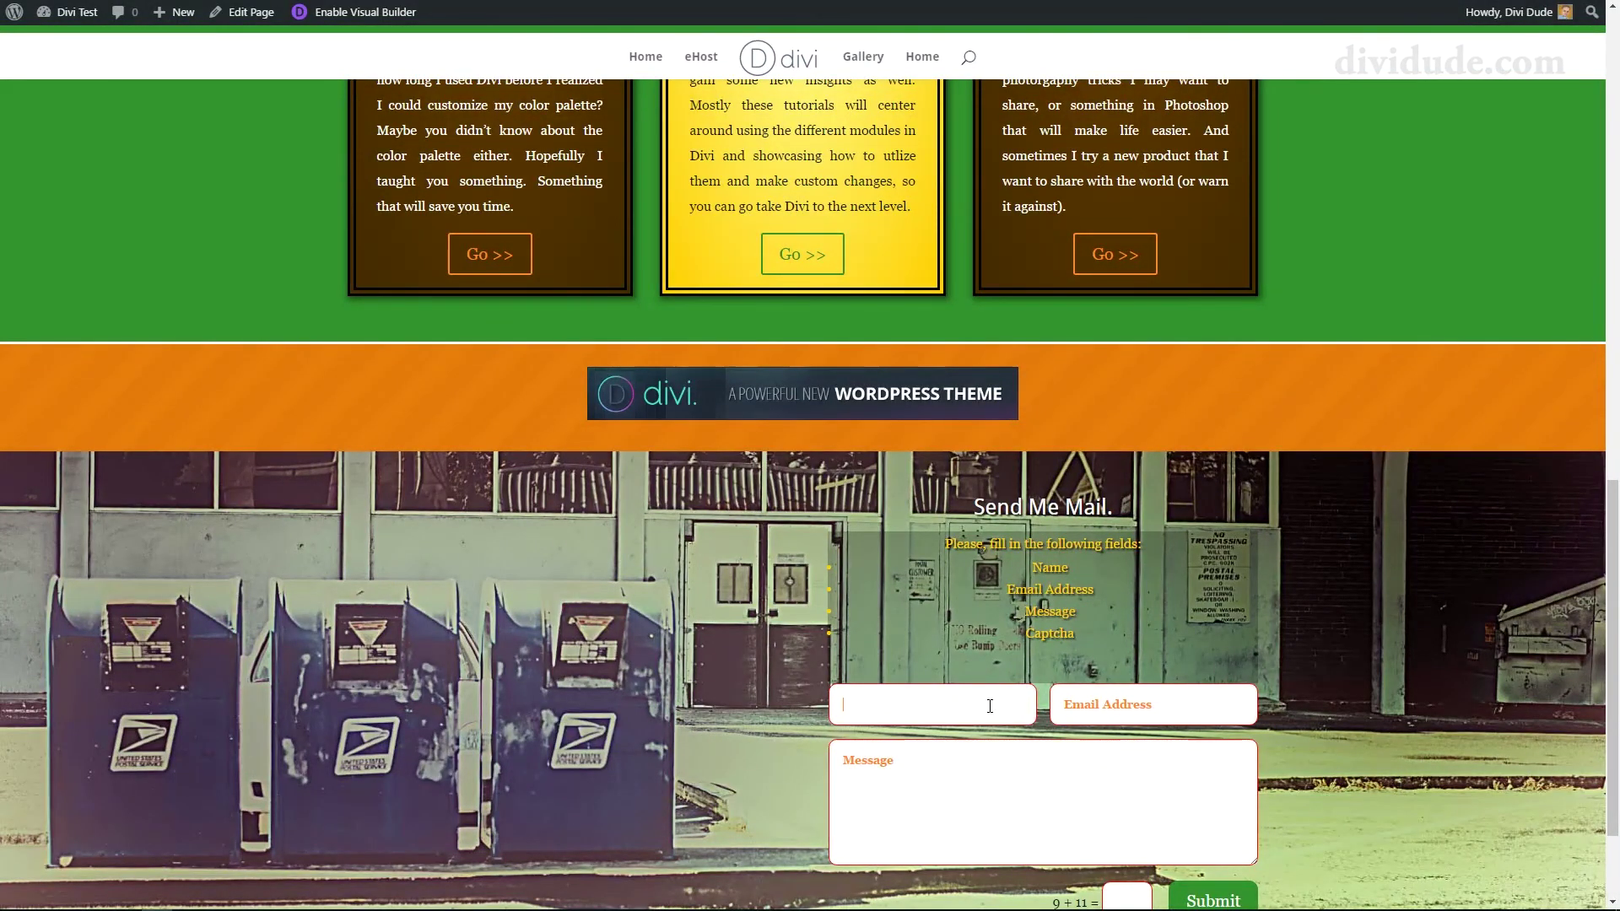
pyautogui.write('Test')
pyautogui.press('Tab')
pyautogui.write('t')
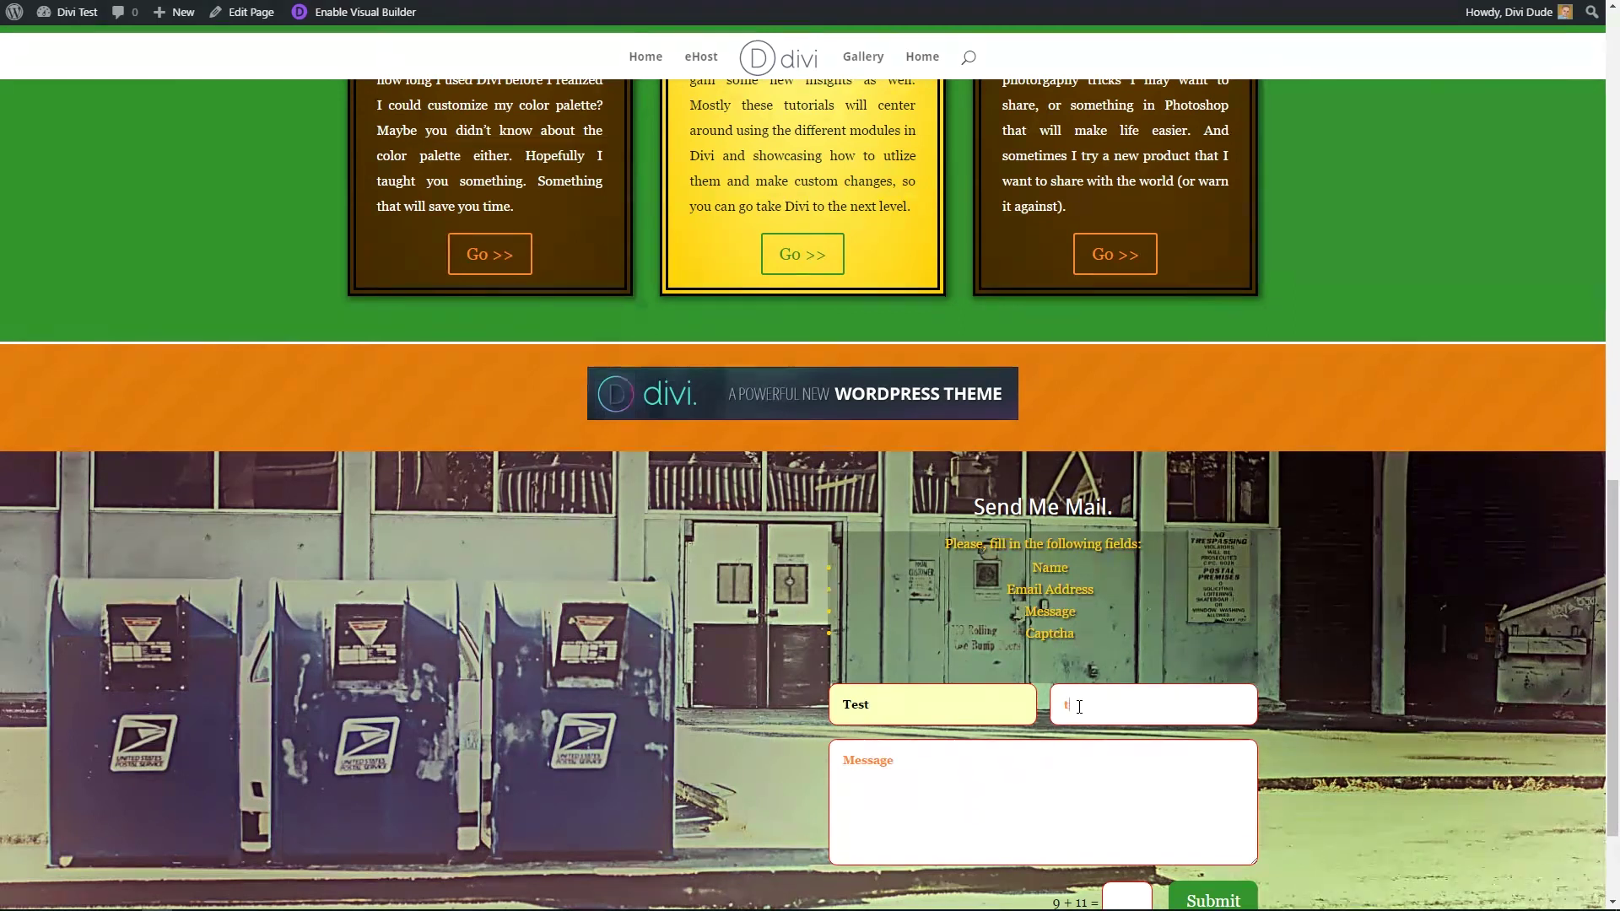
pyautogui.click(1089, 738)
pyautogui.click(970, 777)
pyautogui.write('test')
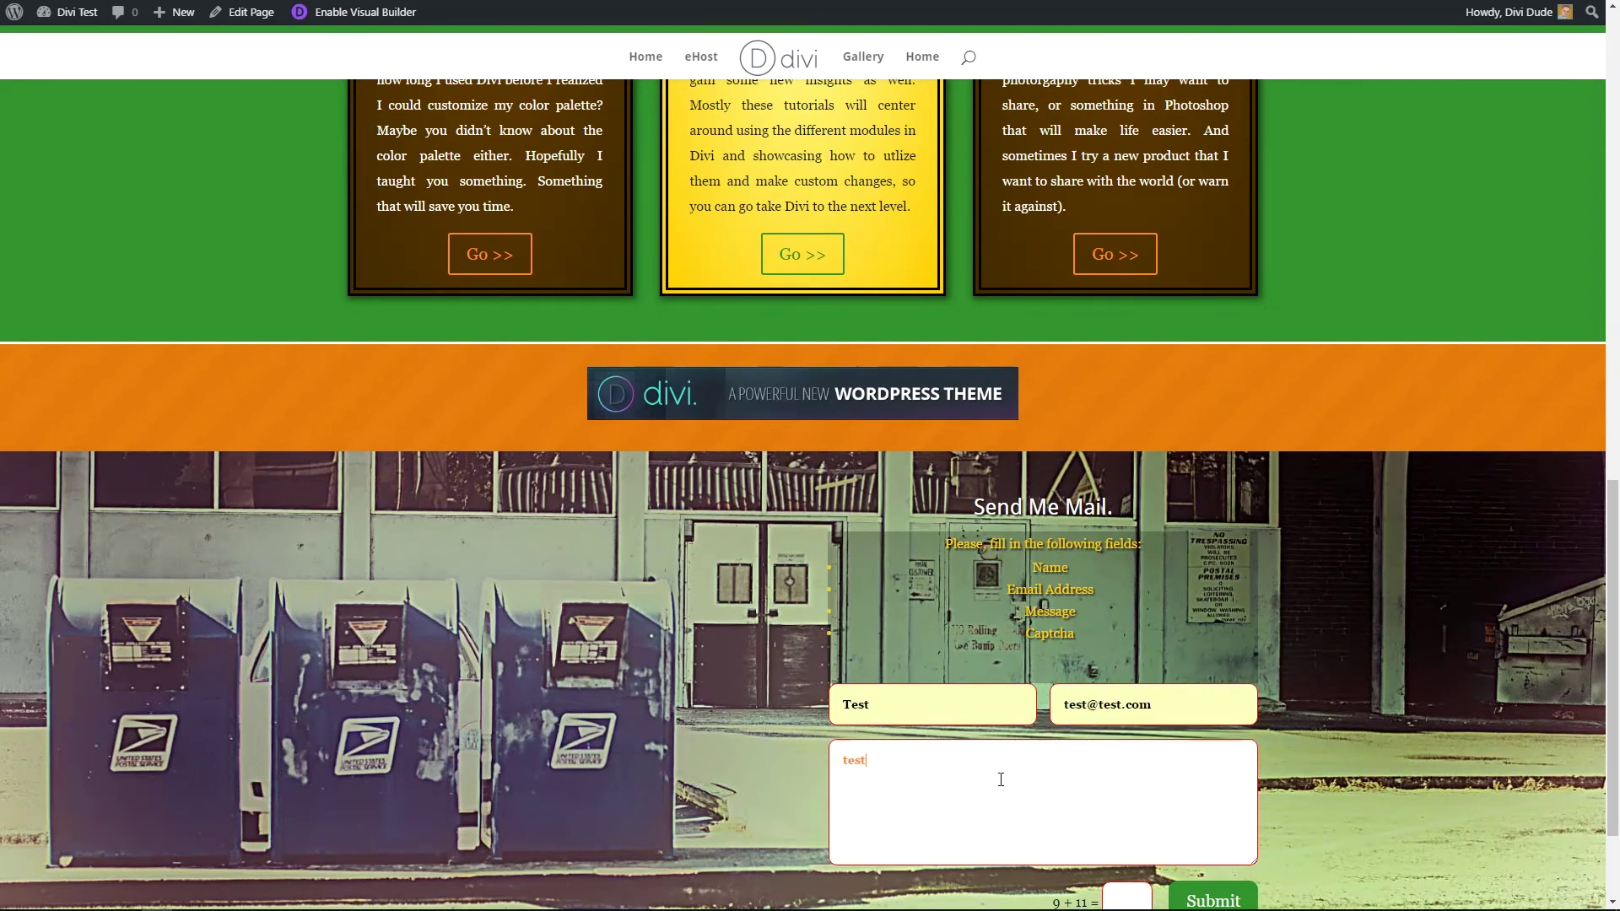
pyautogui.scroll(-1, 1096, 760)
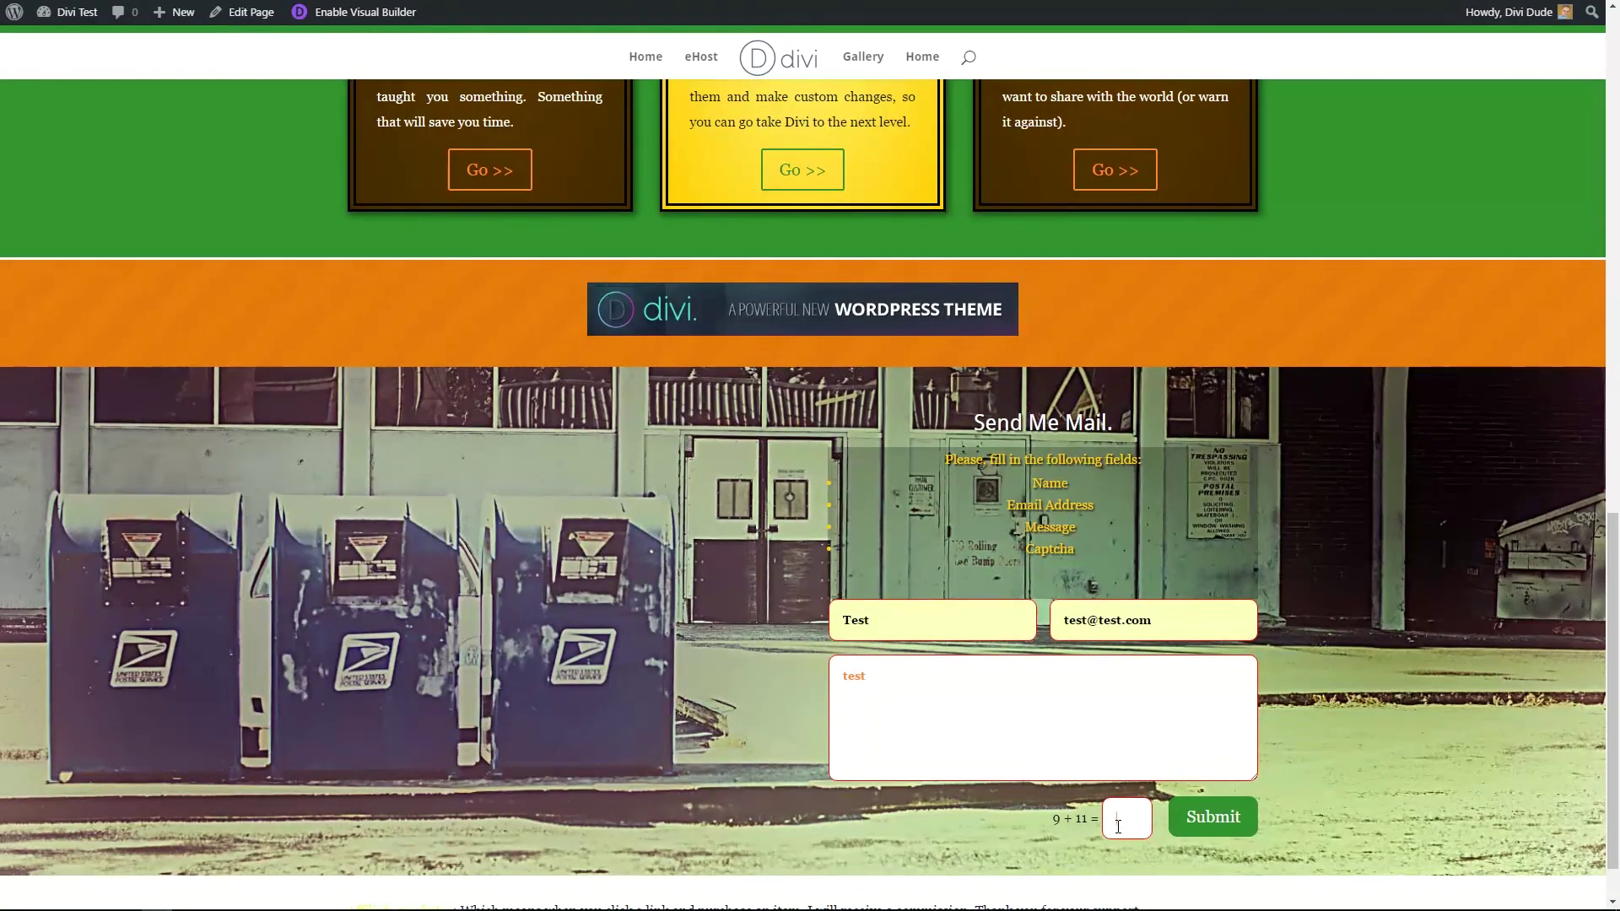
pyautogui.write('20')
pyautogui.click(1207, 818)
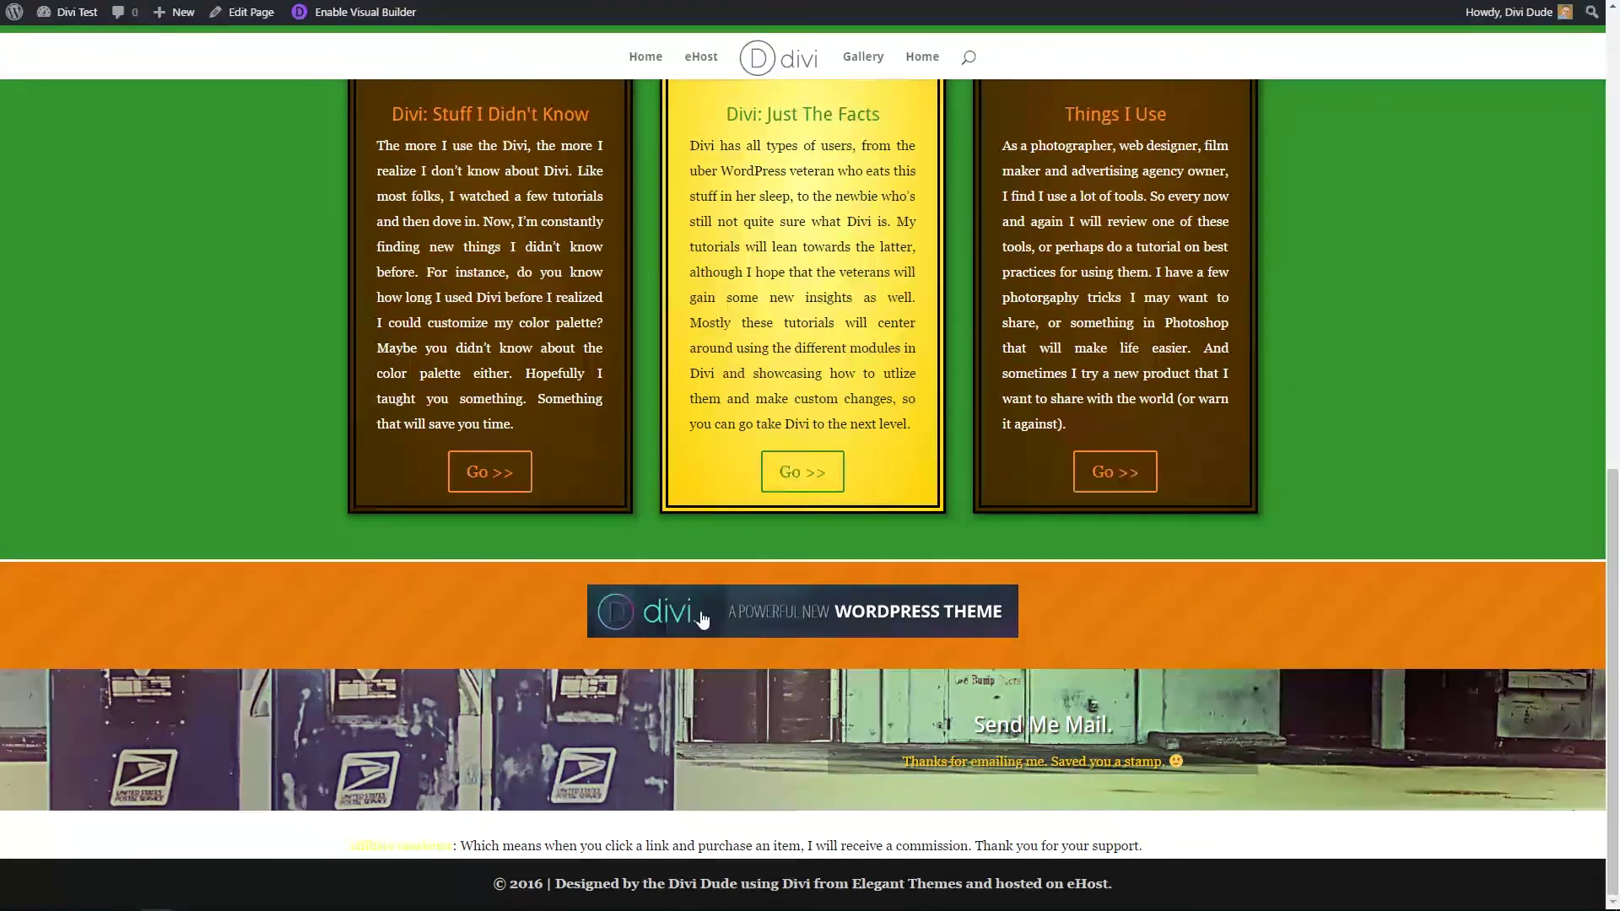
# Step: Remove ERROR from the stylesheet comment so it reads CONTACT FORM MESSAGE, and save
pyautogui.hotkey('ctrl', 'Tab')
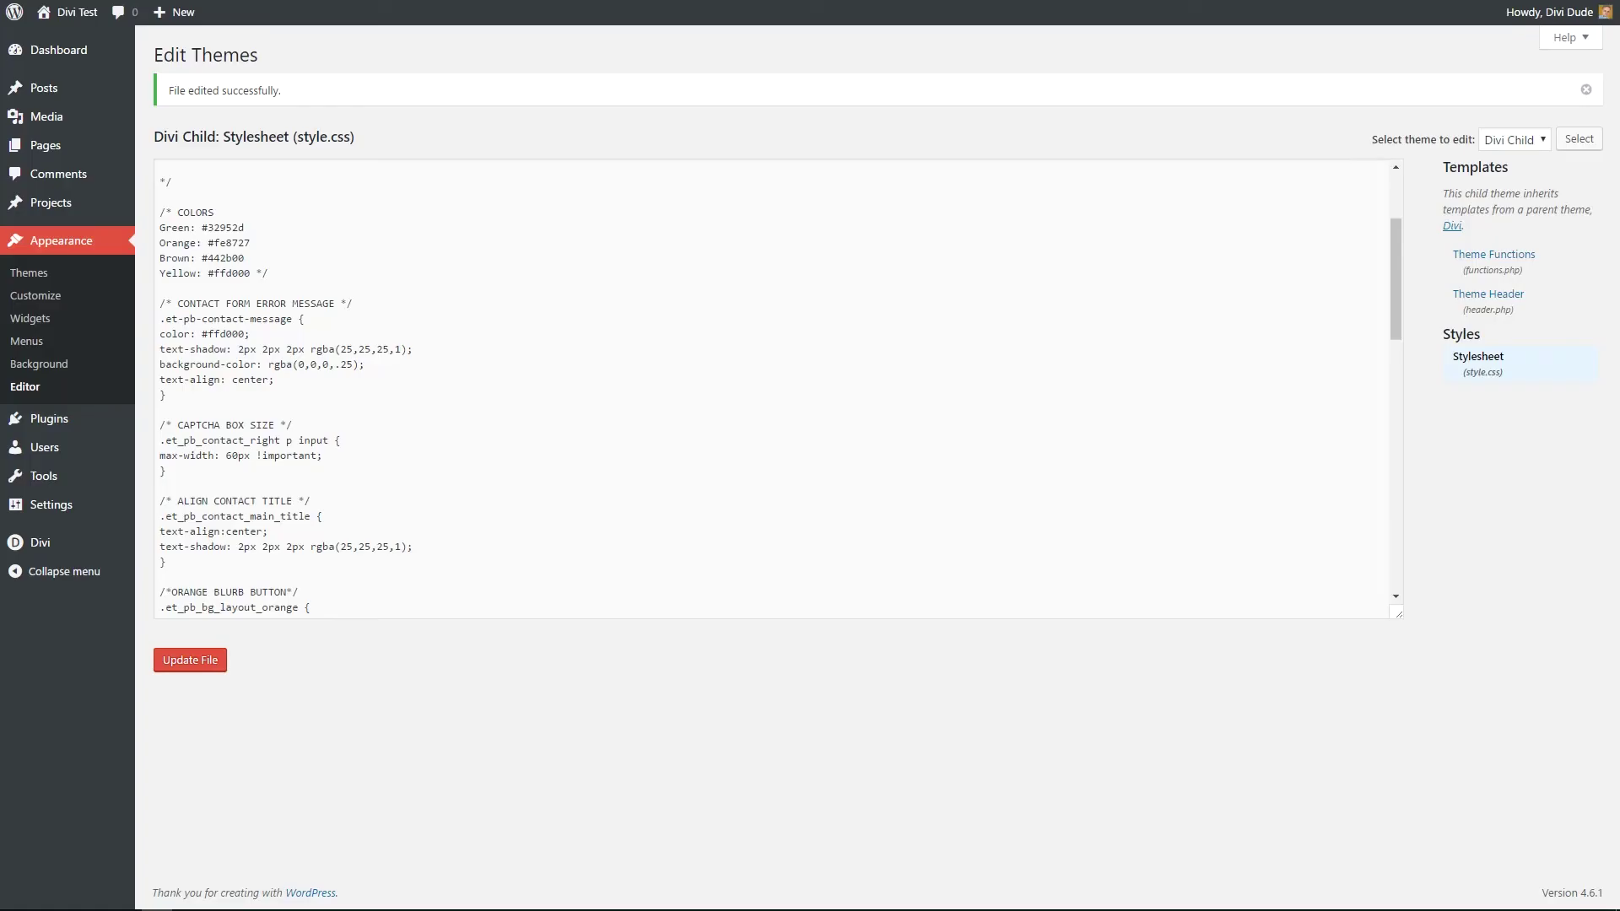
pyautogui.doubleClick(270, 303)
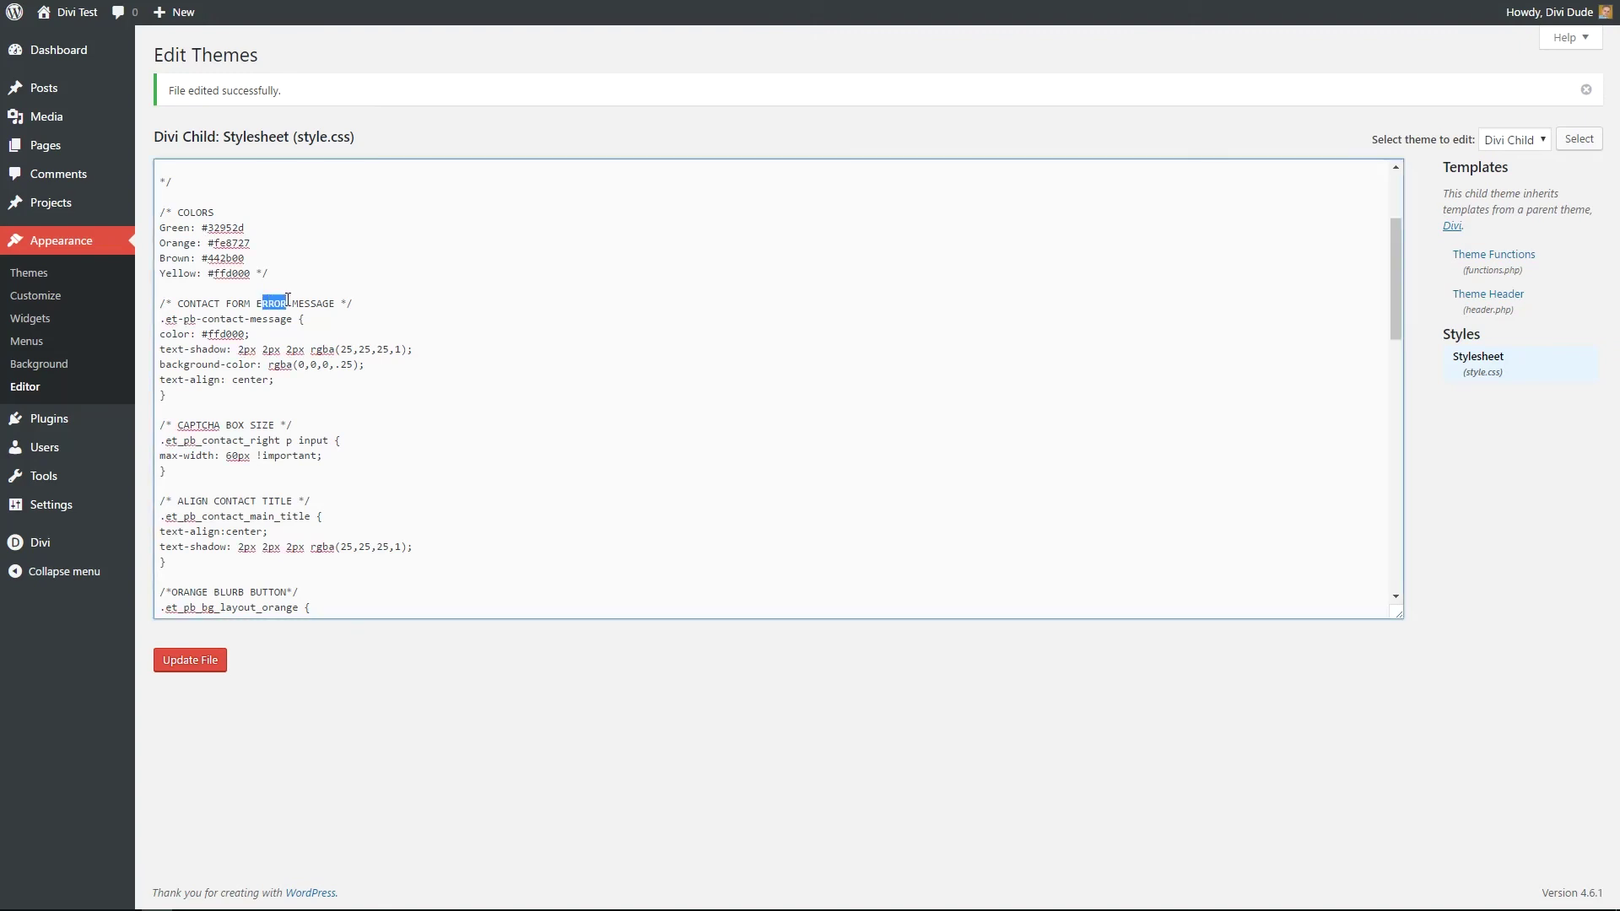
pyautogui.press('BackSpace')
pyautogui.press('BackSpace')
pyautogui.click(184, 660)
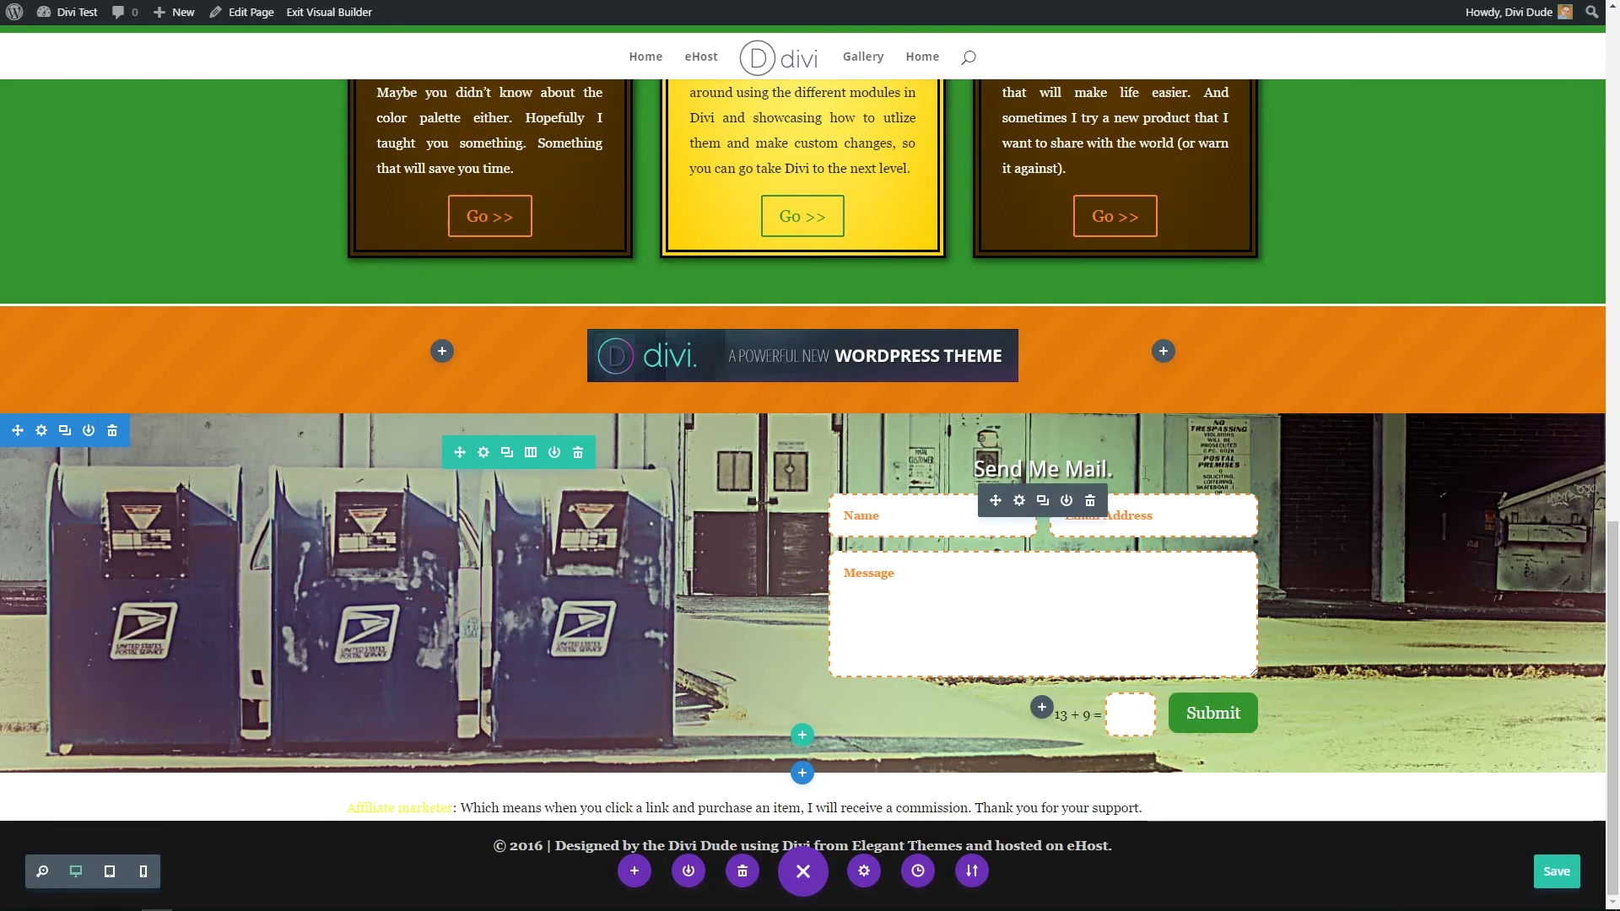
# Step: Add an Image module with the postage stamp image from the media library to the form column
pyautogui.click(1042, 709)
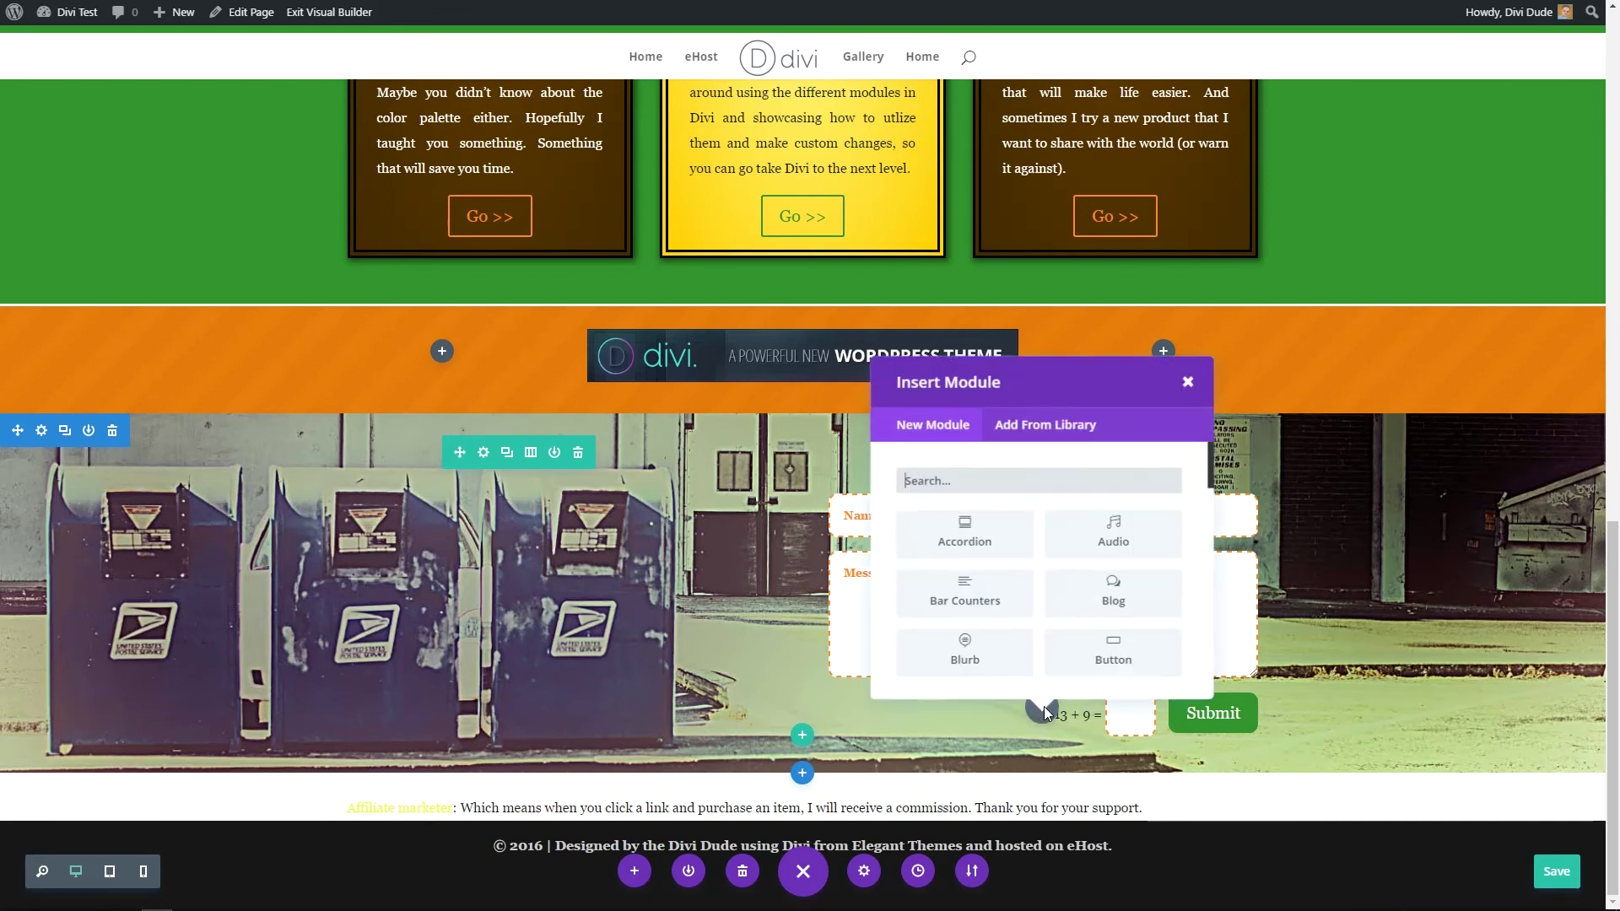
pyautogui.write('im')
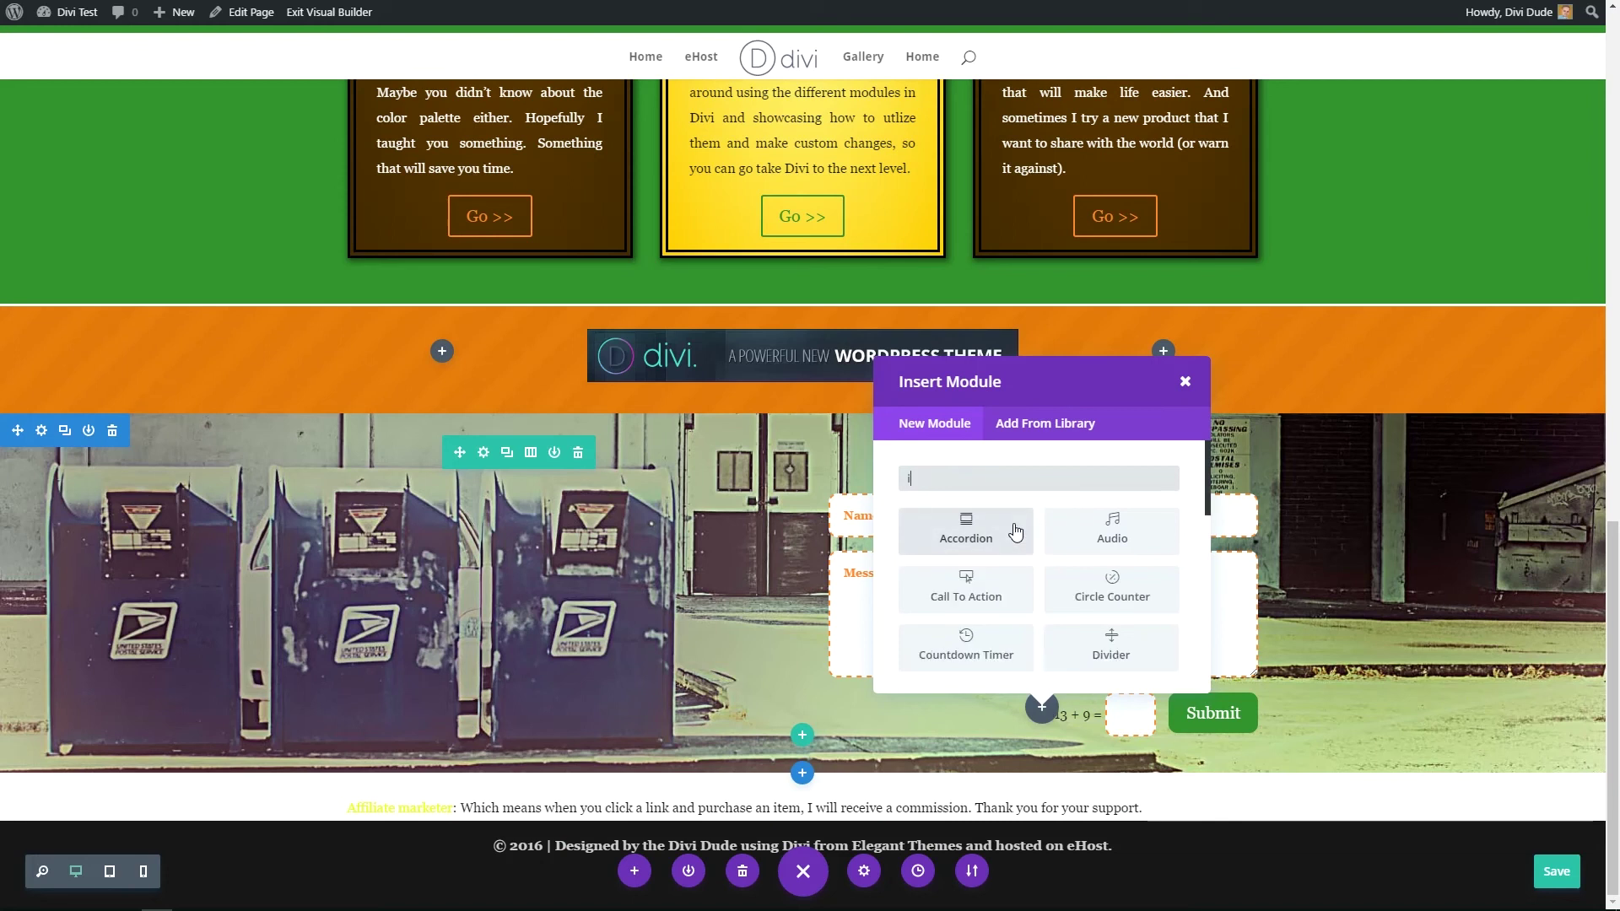
pyautogui.click(1097, 544)
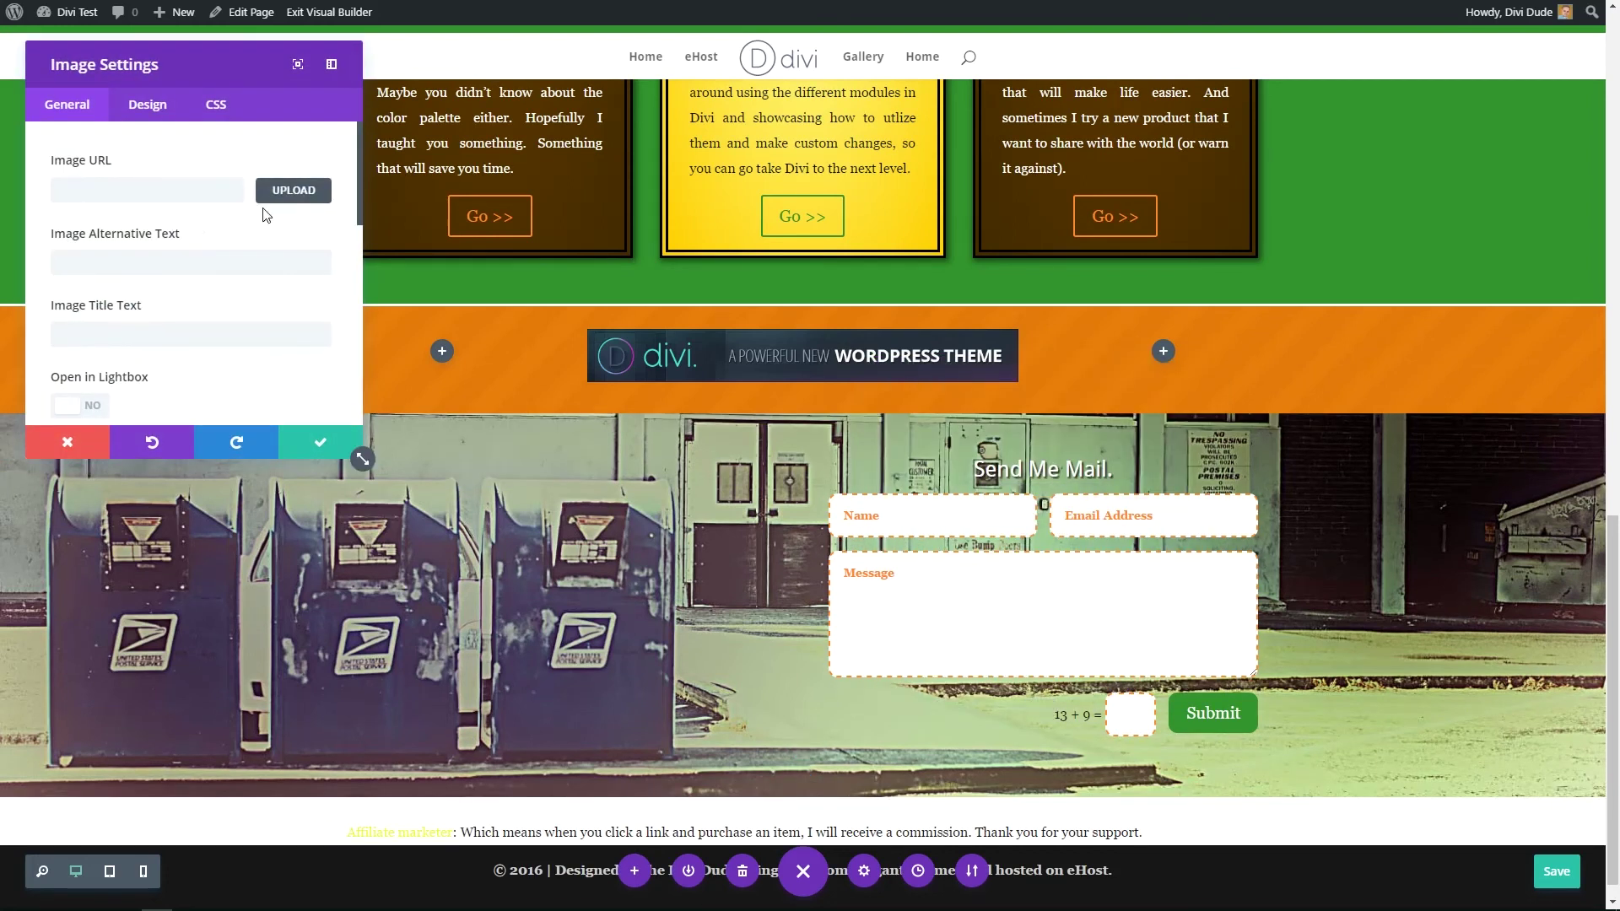
pyautogui.click(295, 191)
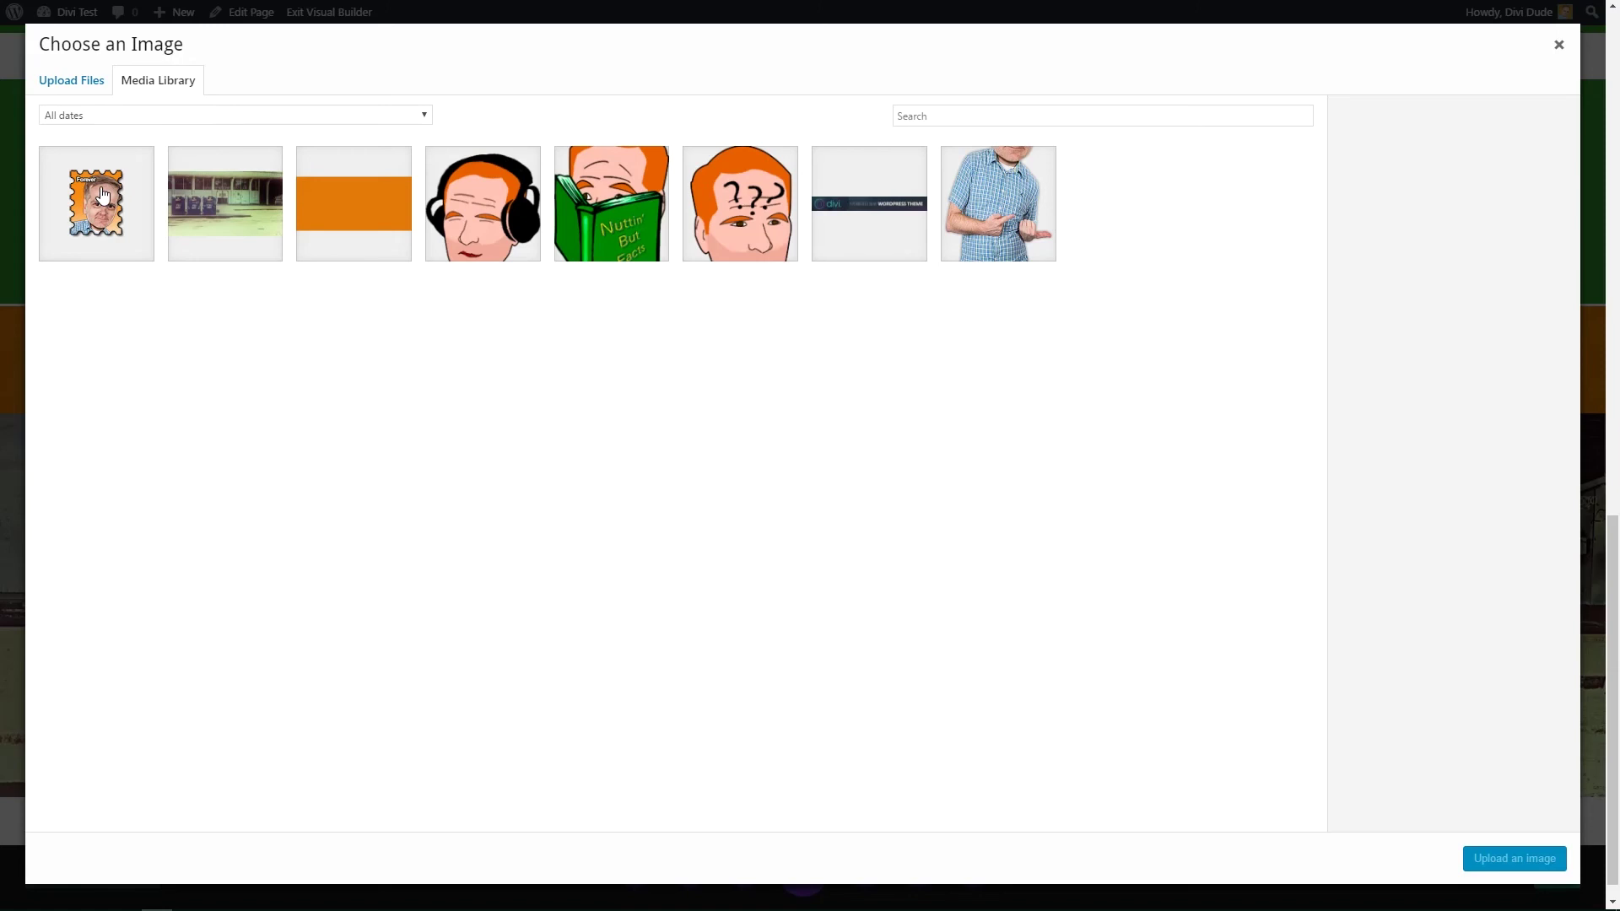
pyautogui.click(76, 88)
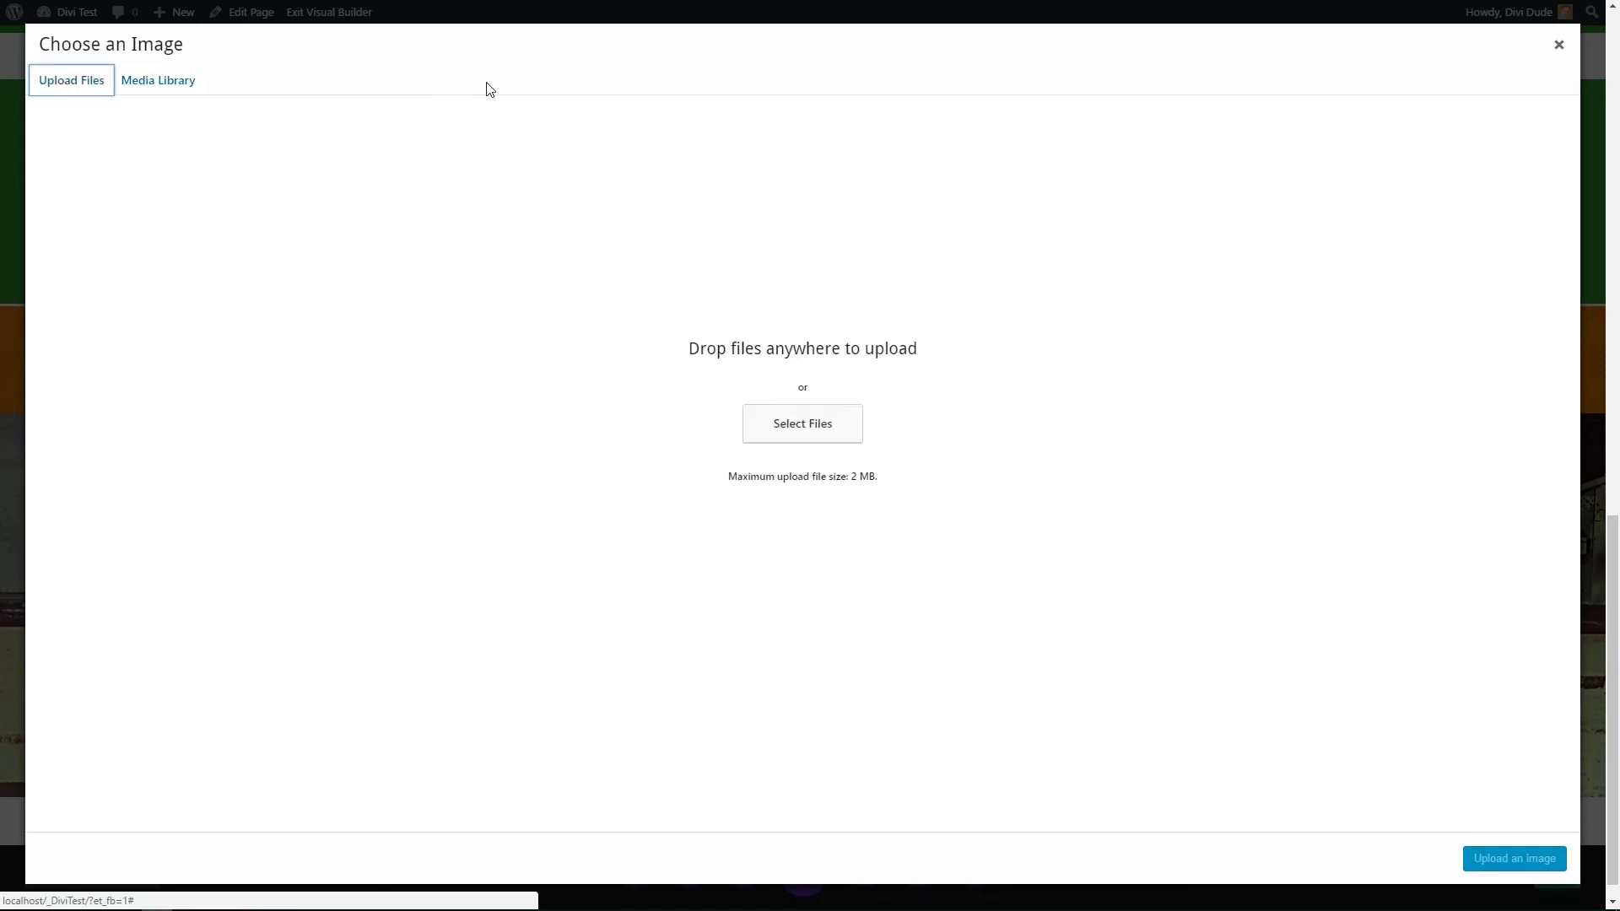
pyautogui.click(173, 85)
pyautogui.click(122, 190)
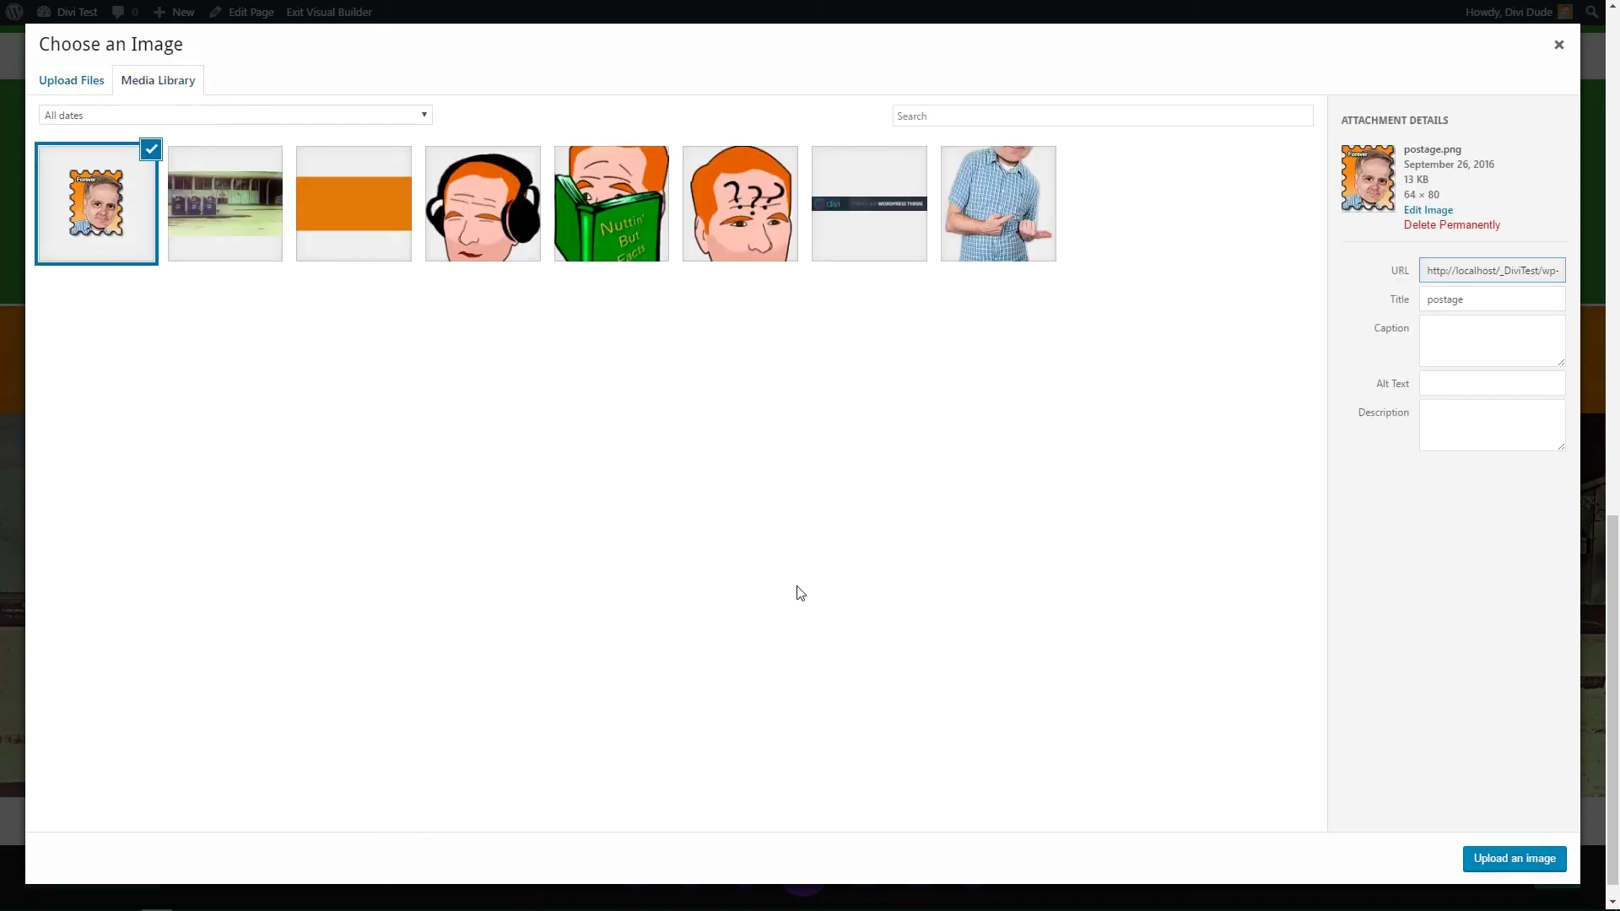
pyautogui.click(1514, 864)
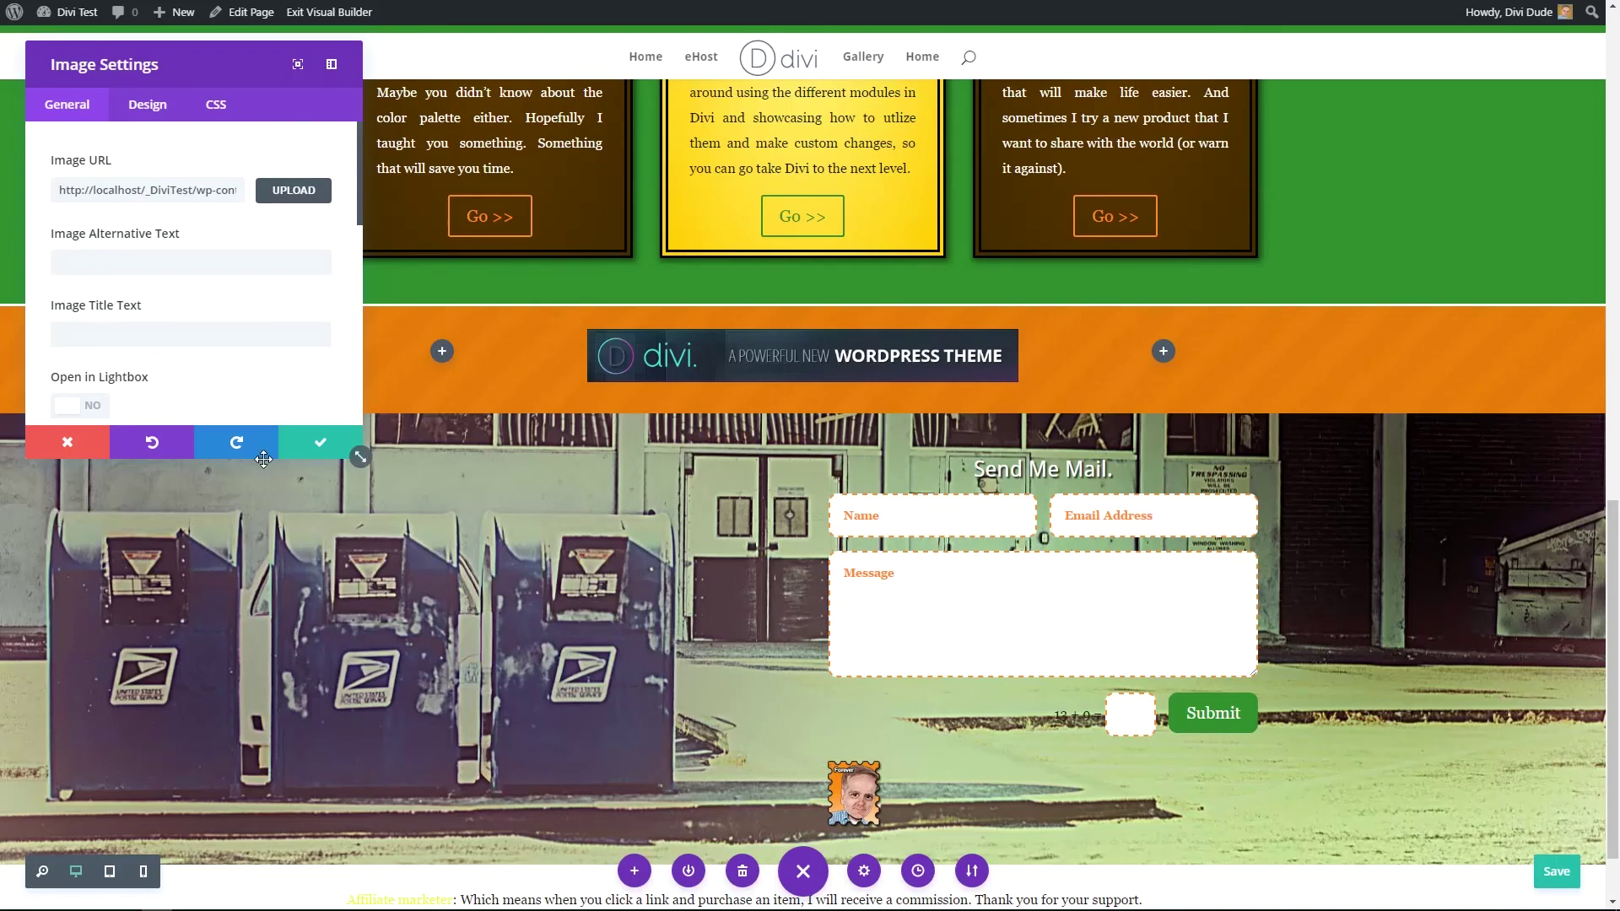
pyautogui.click(314, 444)
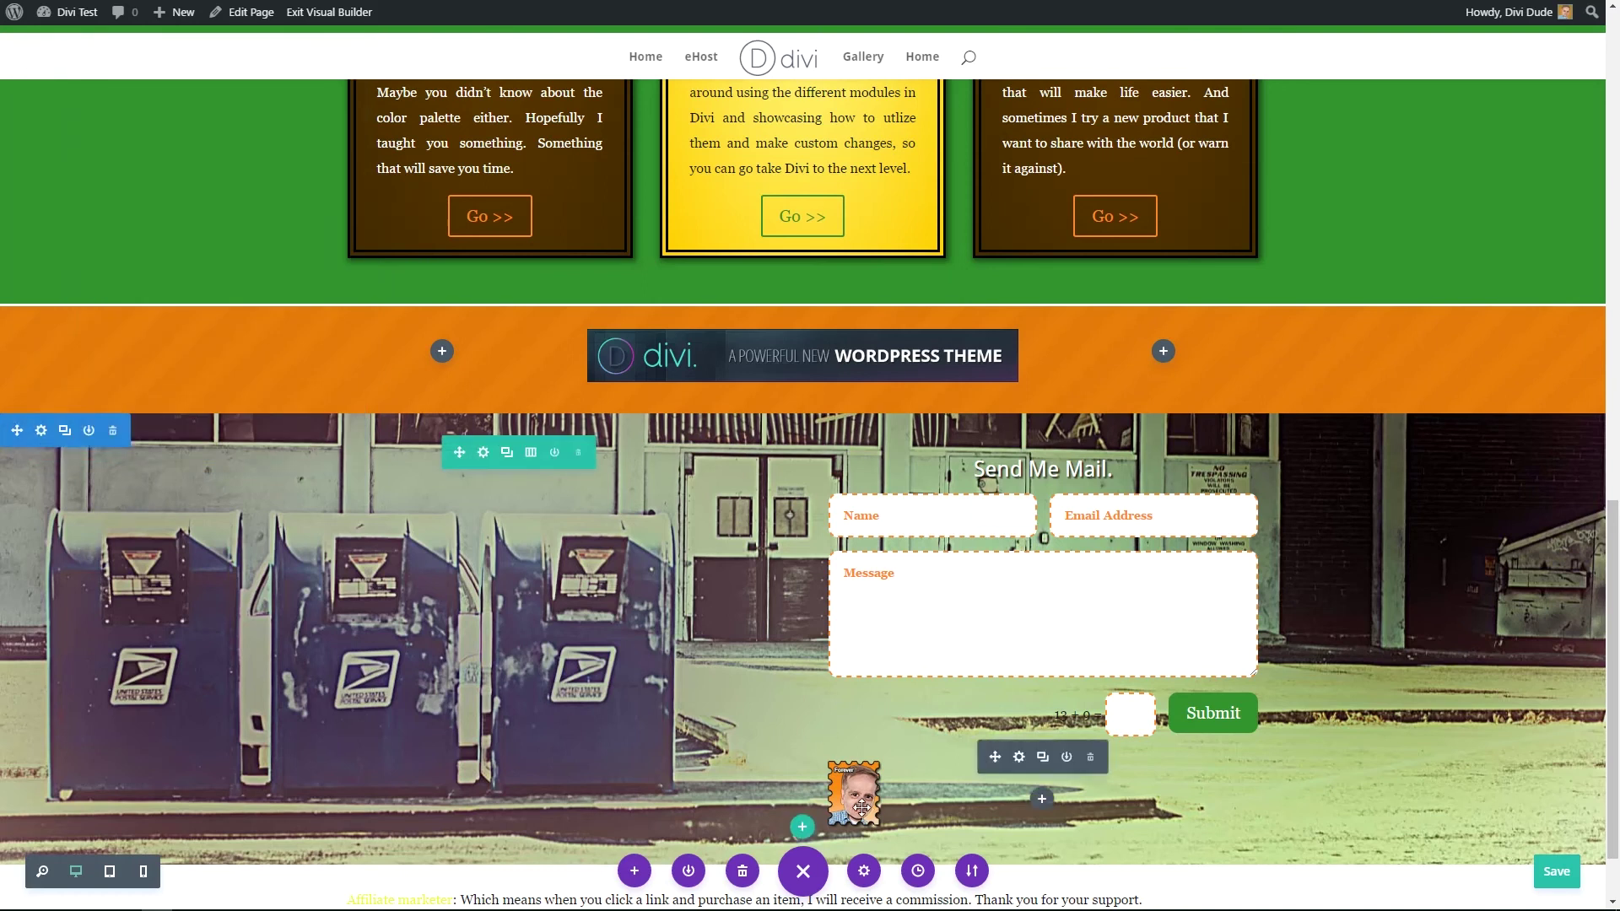
# Step: Drag the stamp image module above the contact form and reopen its settings
pyautogui.moveTo(996, 757); pyautogui.dragTo(1134, 463)
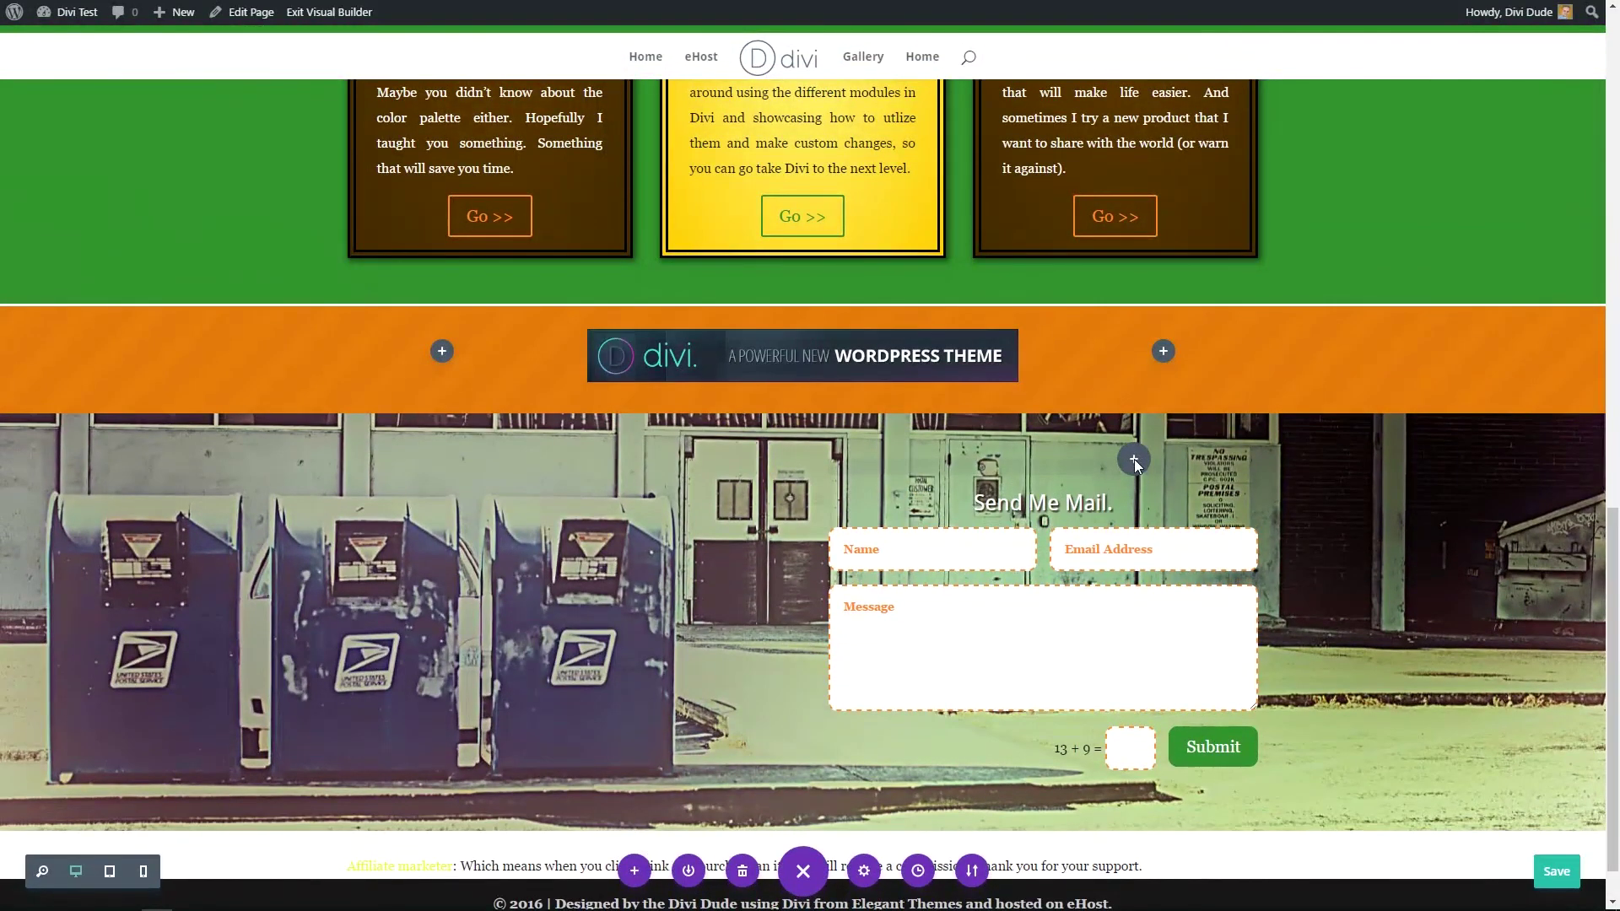
pyautogui.moveTo(1134, 462); pyautogui.dragTo(810, 493)
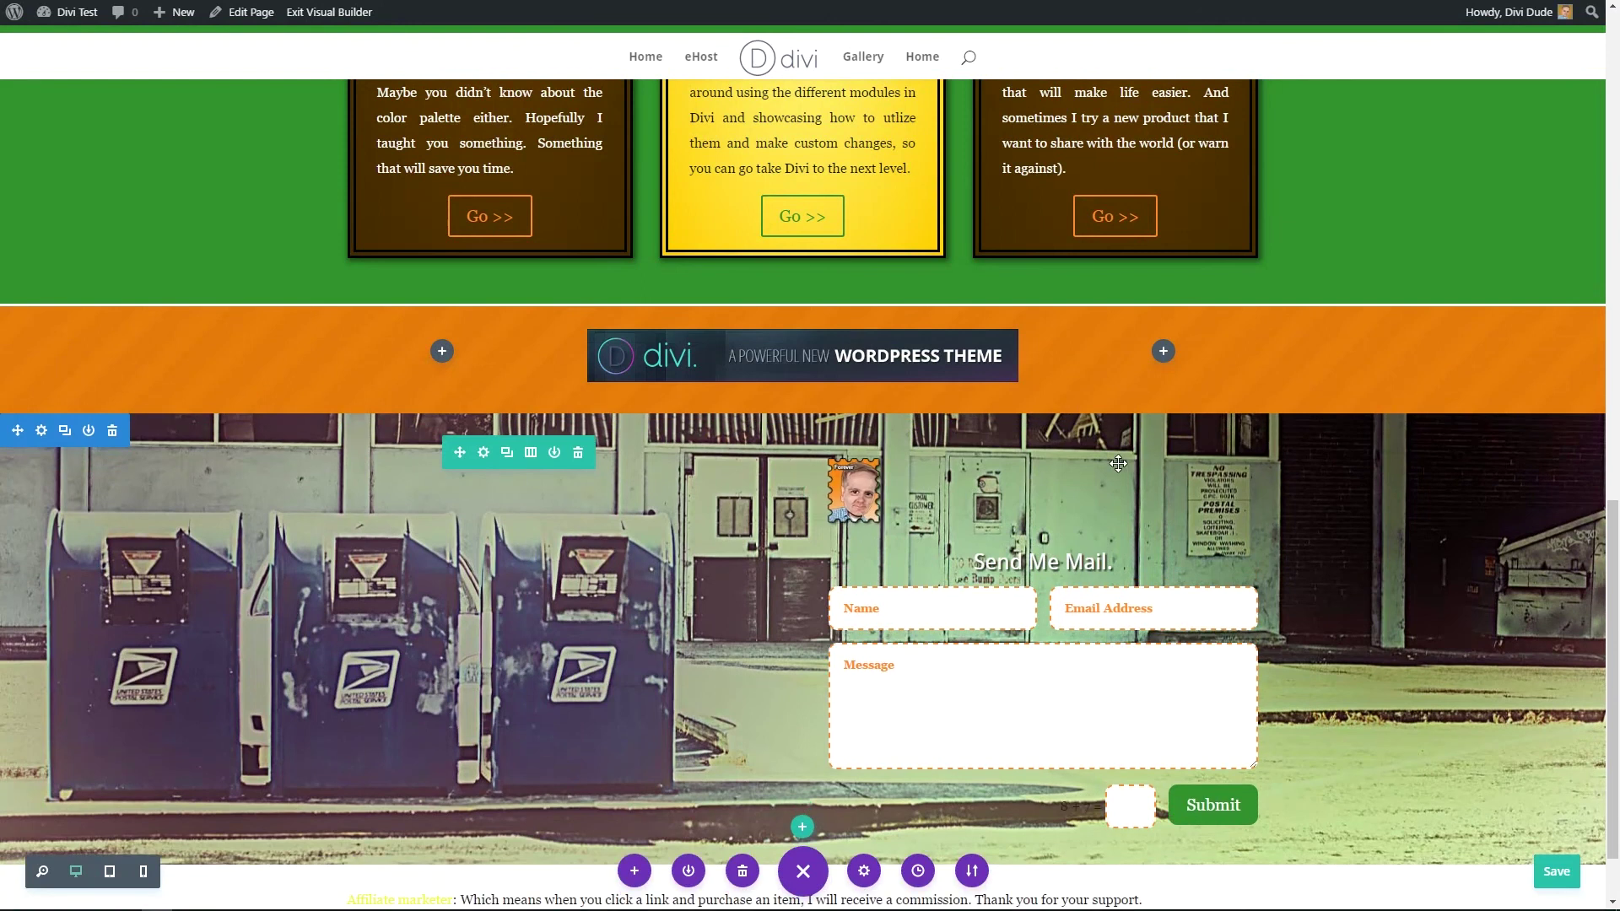
pyautogui.moveTo(960, 470)
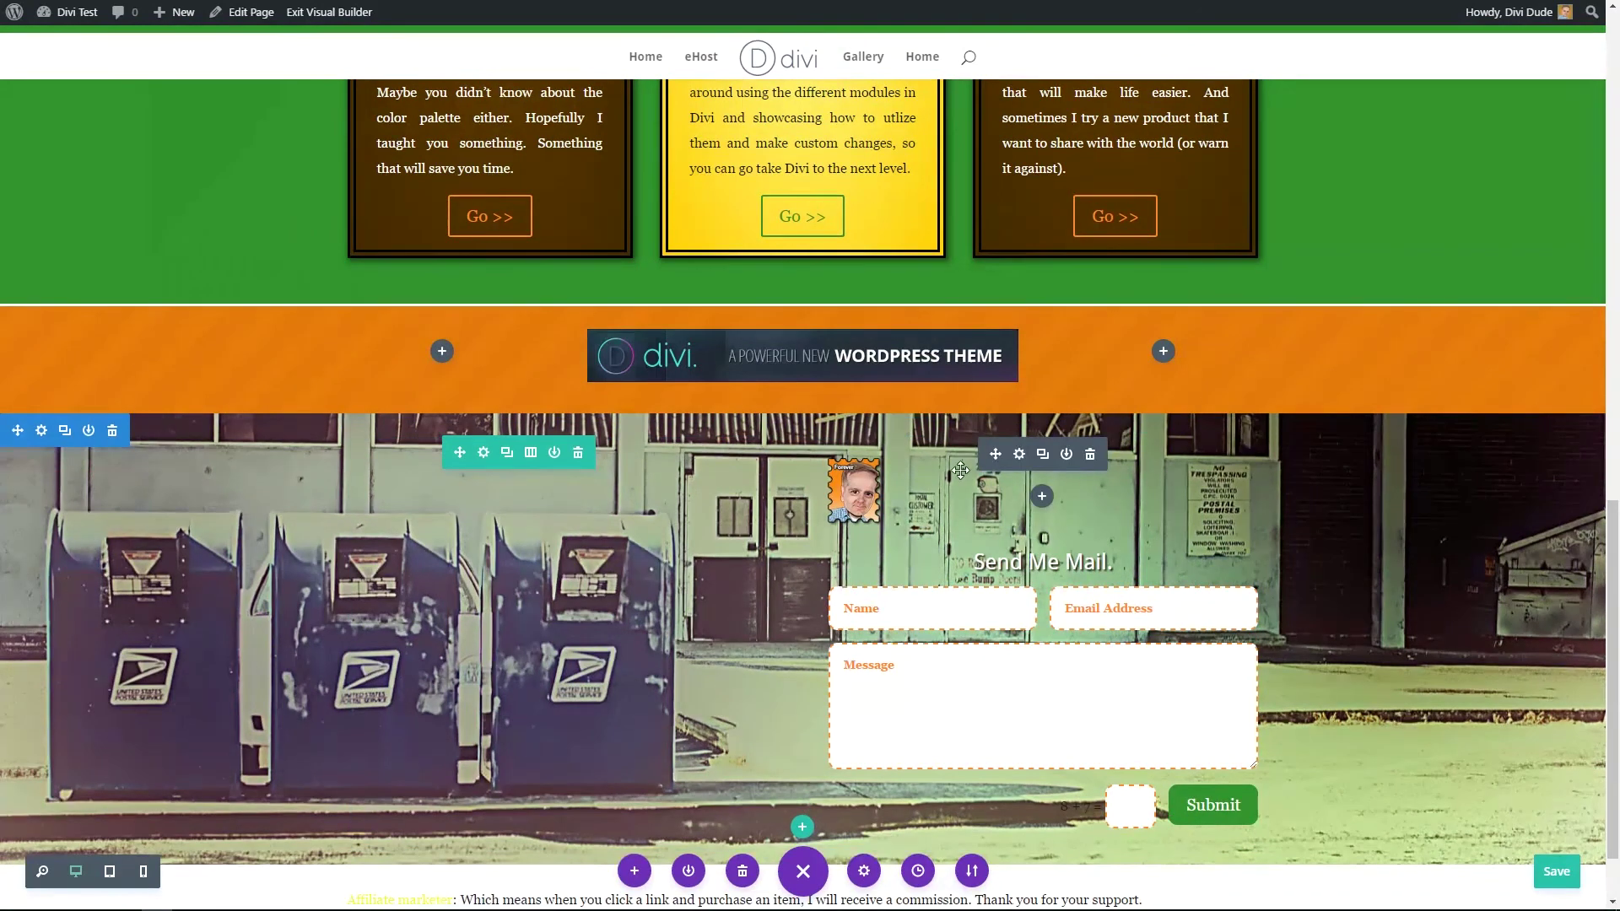
pyautogui.click(1019, 458)
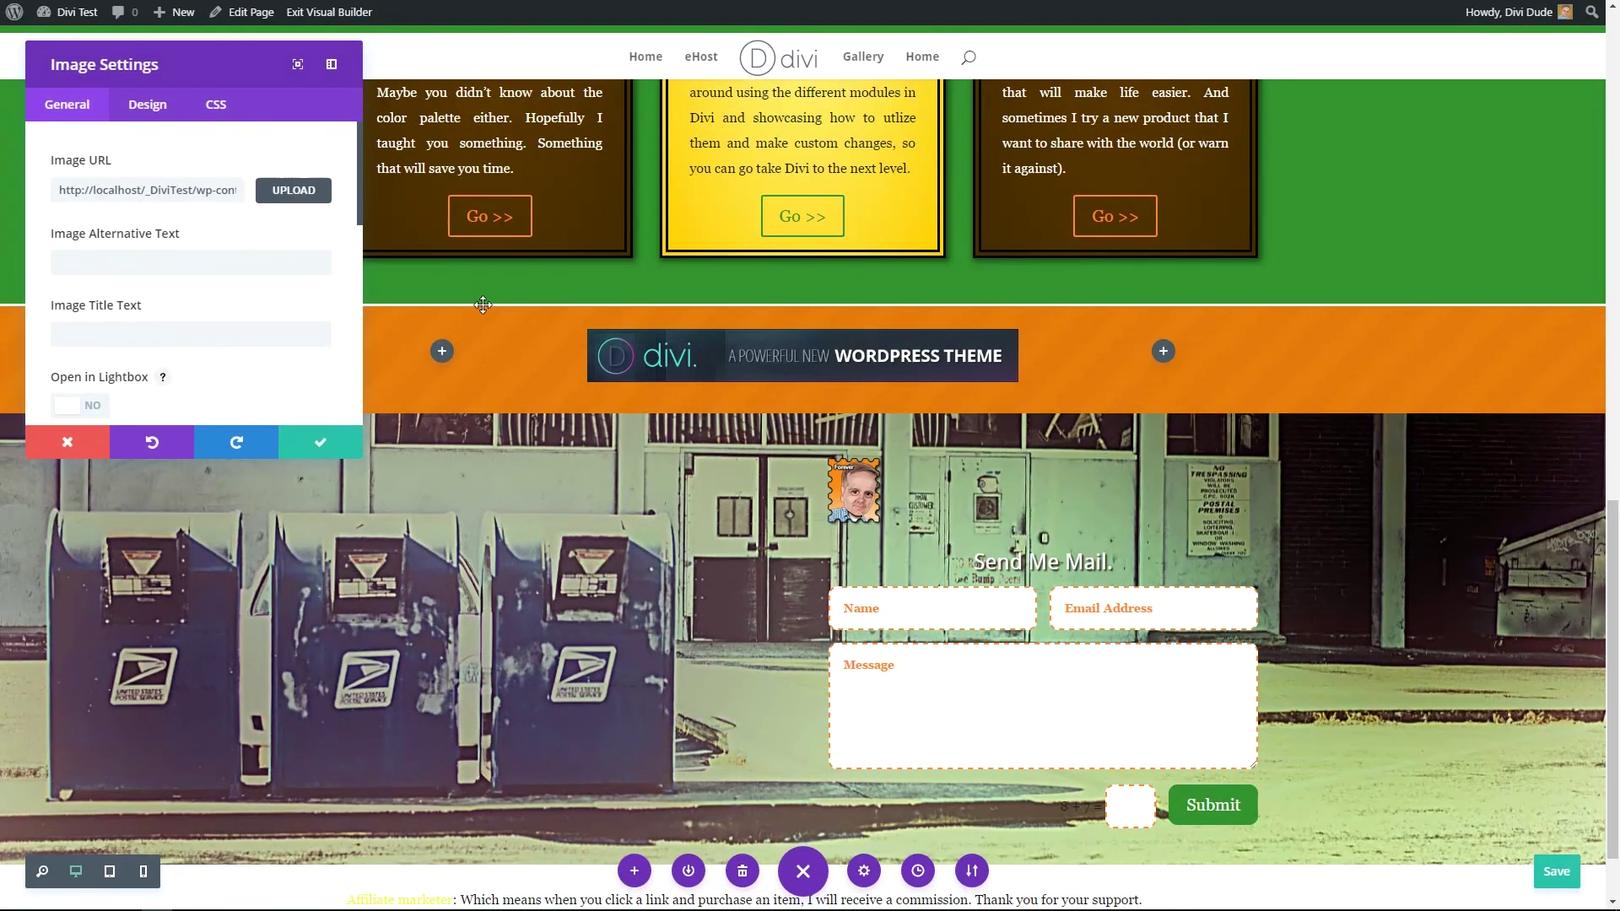
# Step: Set the image title and alternative text both to 'Divi Dude Postage'
pyautogui.scroll(-1, 210, 289)
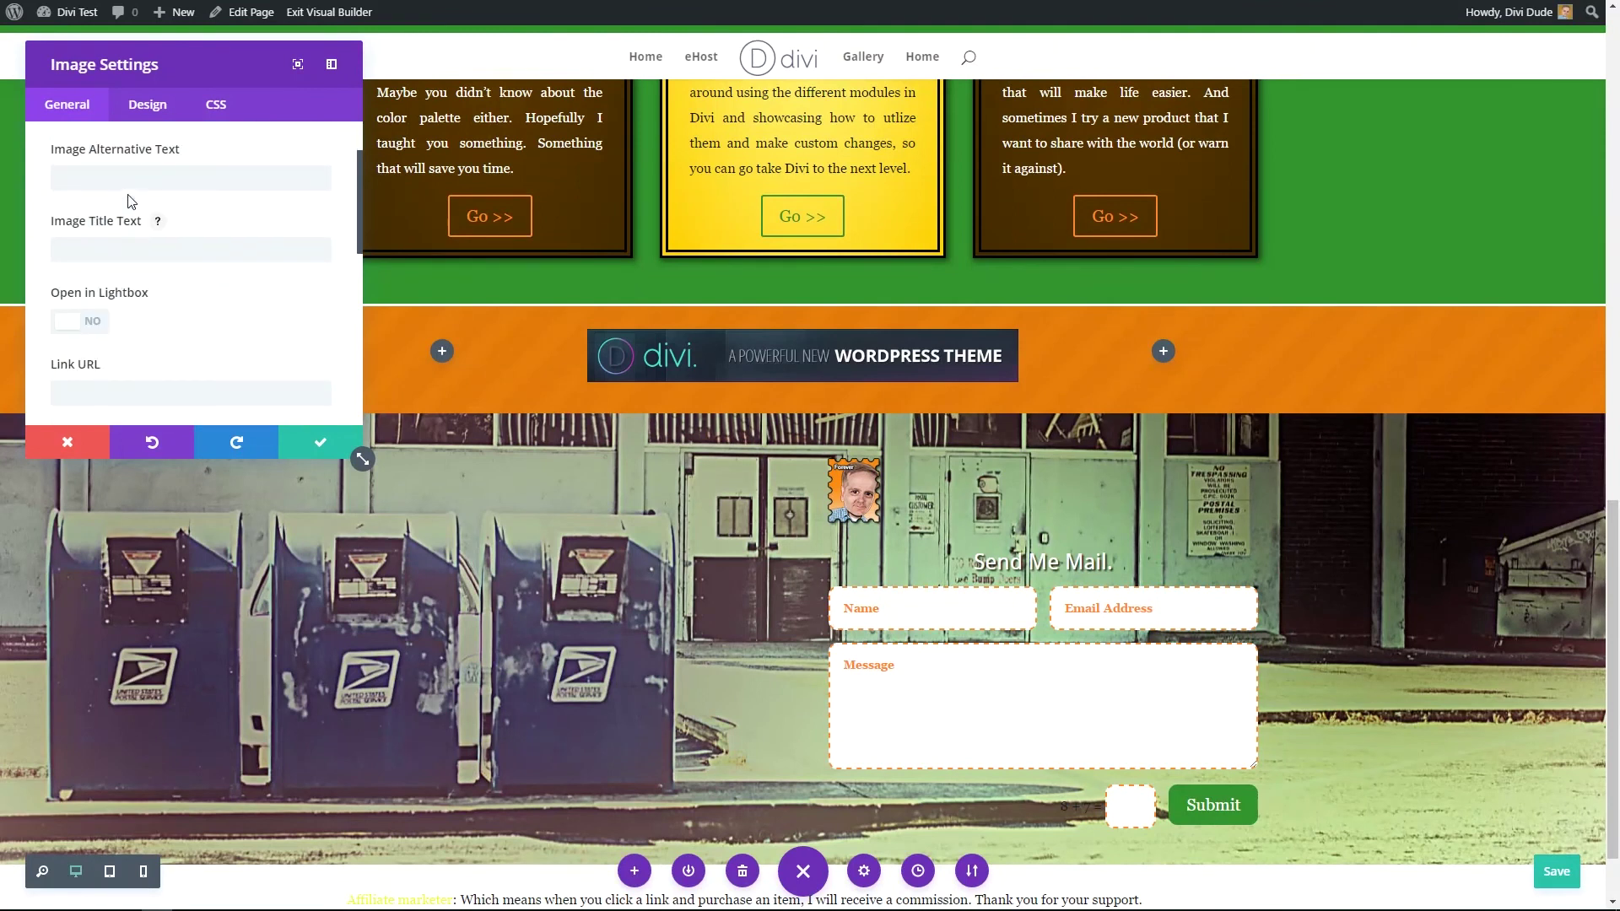
pyautogui.scroll(-1, 129, 199)
pyautogui.scroll(-1, 129, 195)
pyautogui.scroll(3, 131, 203)
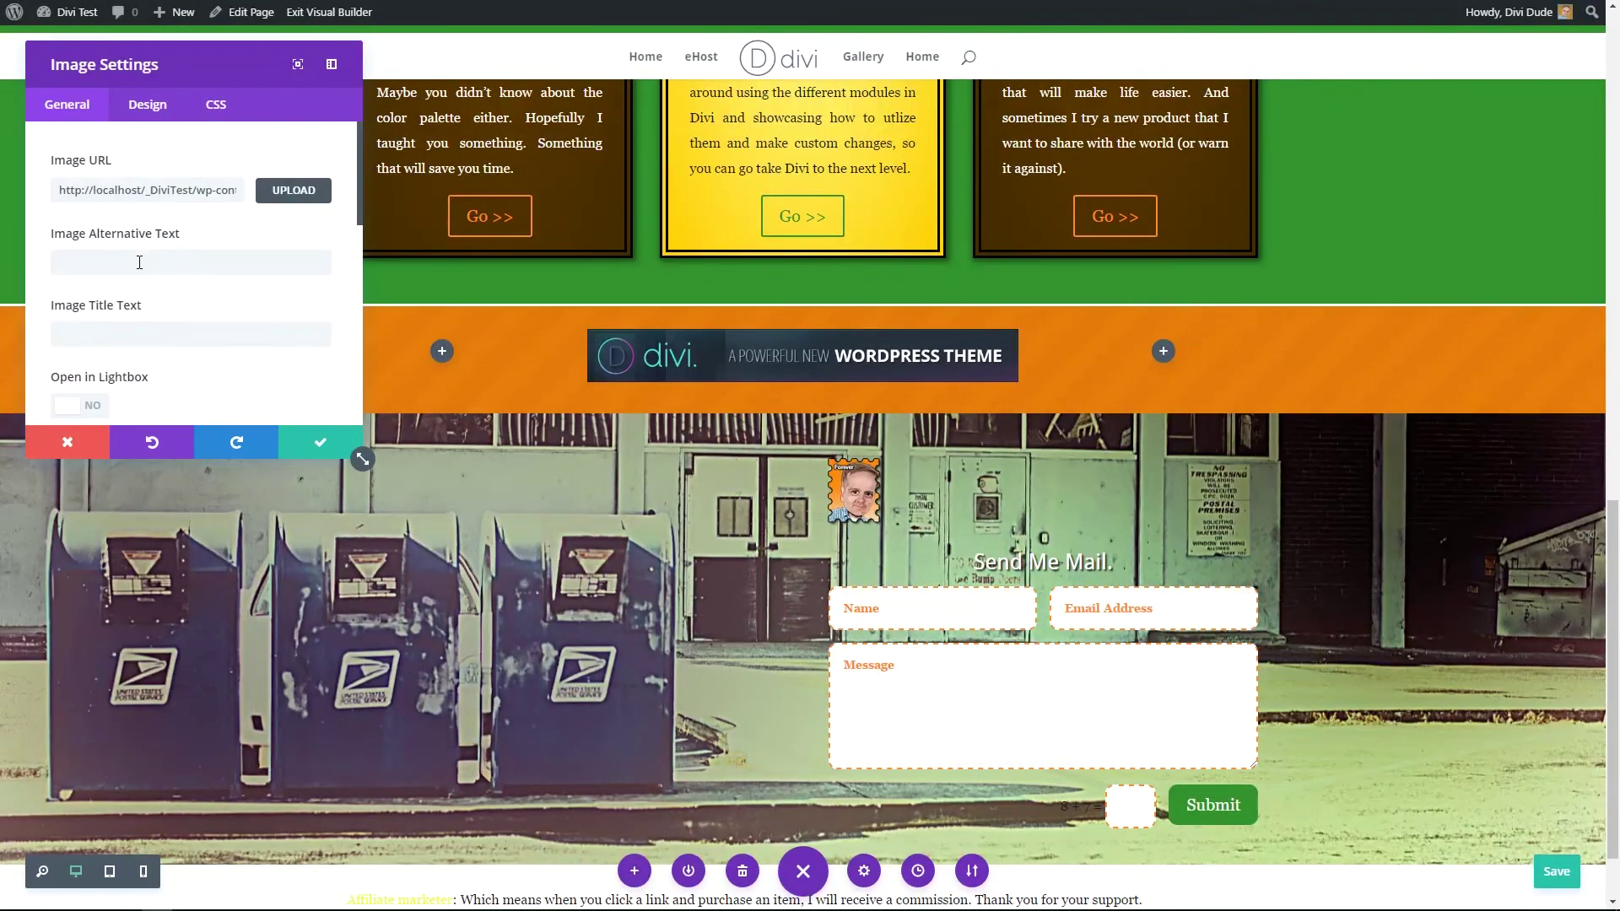
pyautogui.click(139, 262)
pyautogui.write('Divi')
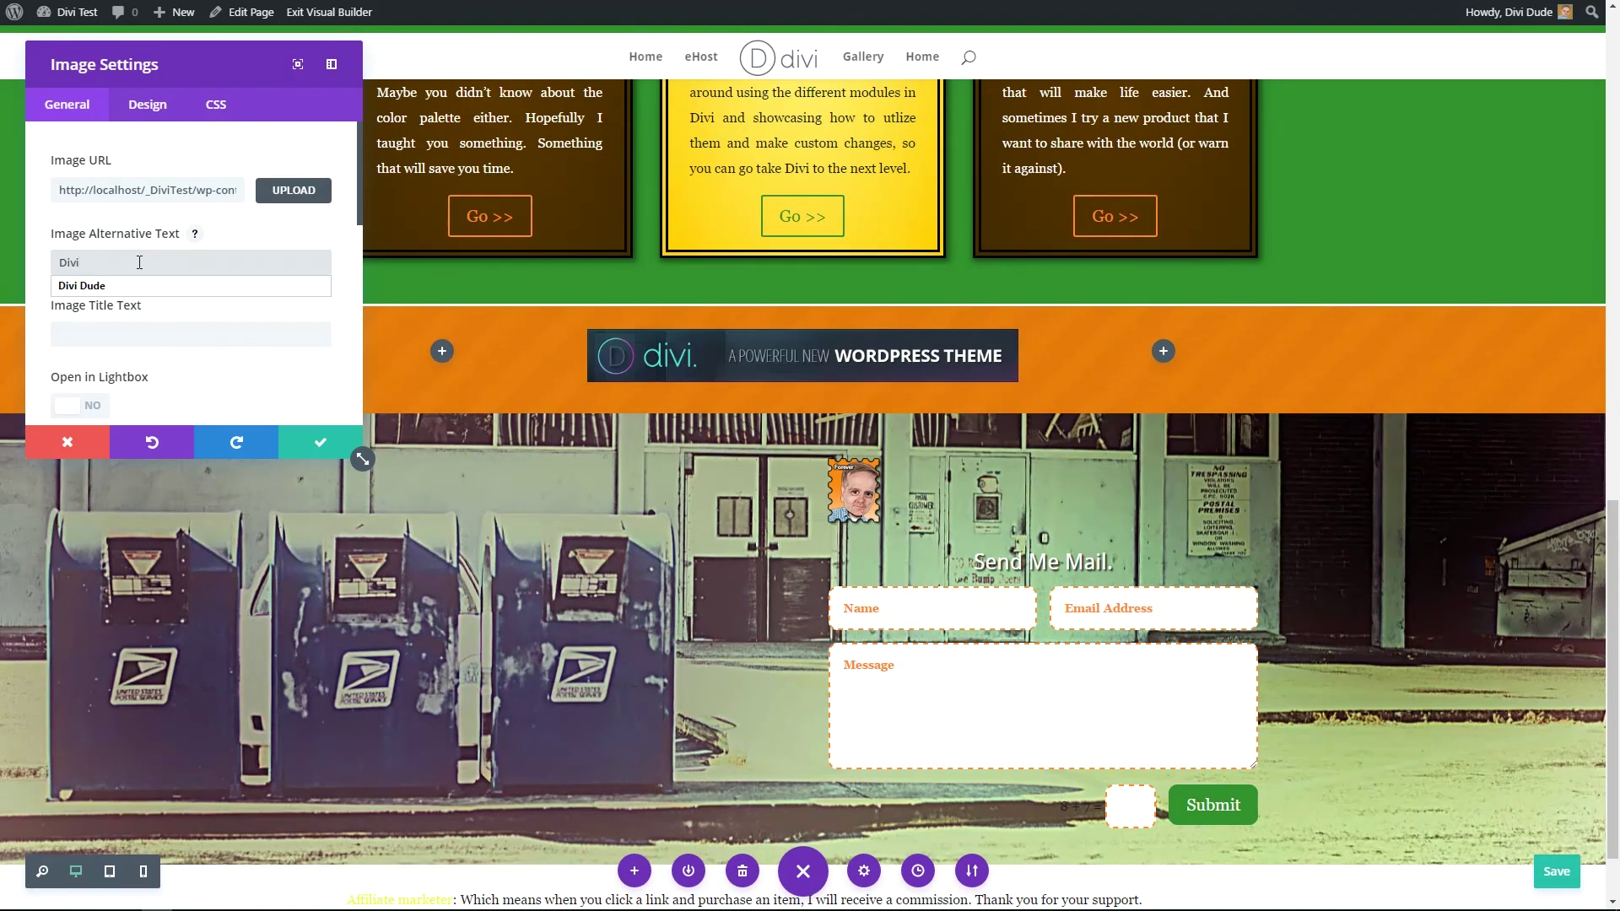
pyautogui.press('Down')
pyautogui.press('Return')
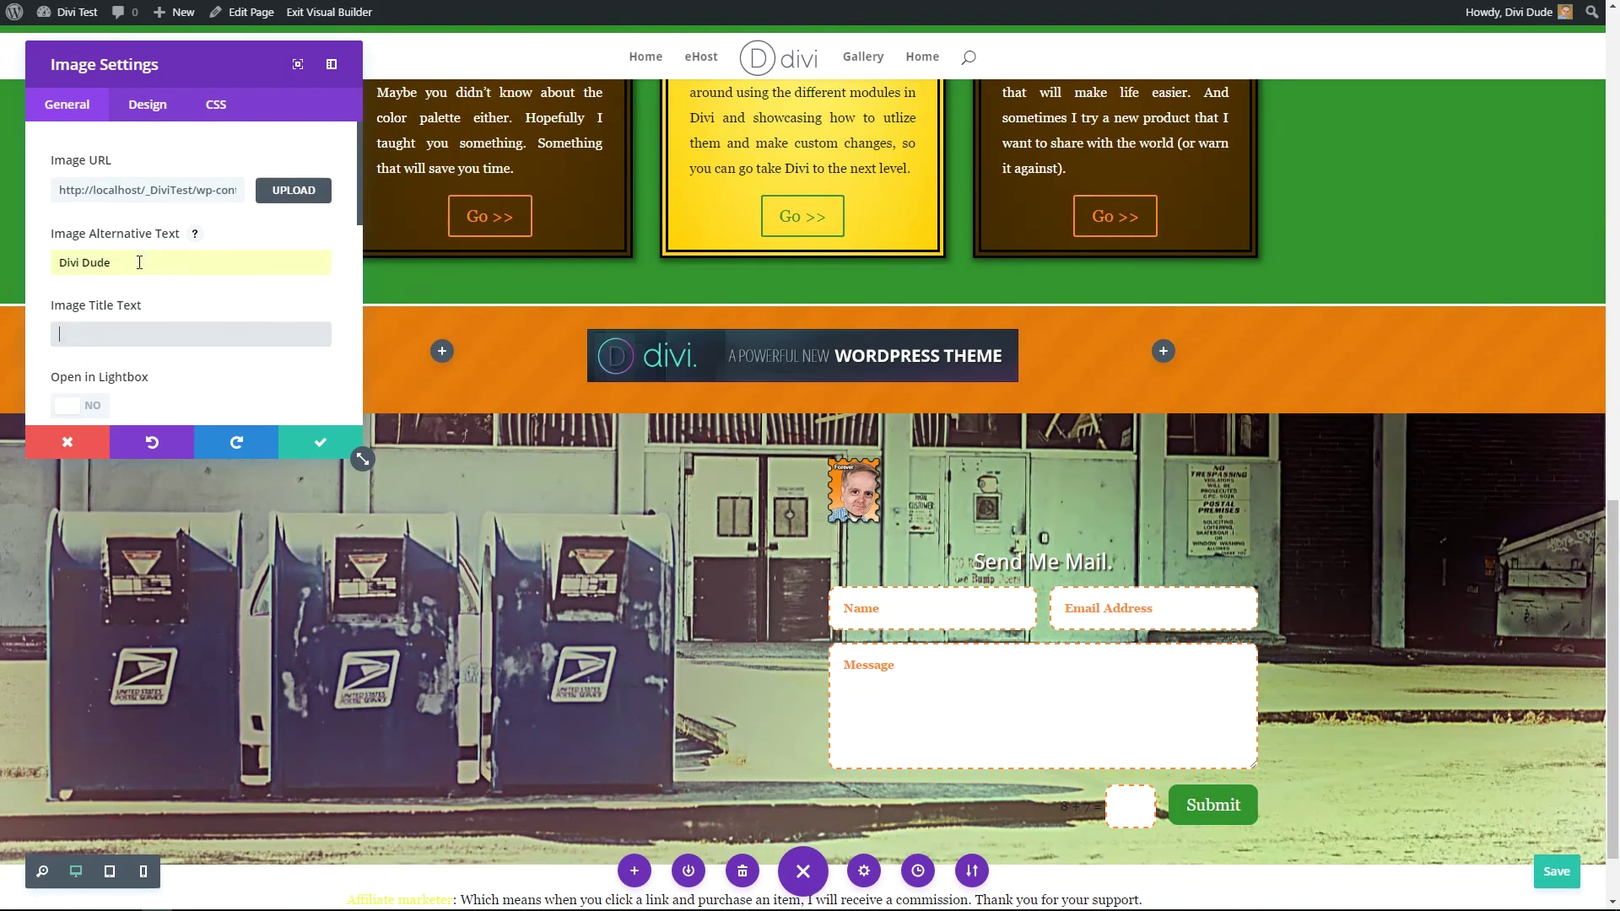
pyautogui.press('Tab')
pyautogui.write('Divi')
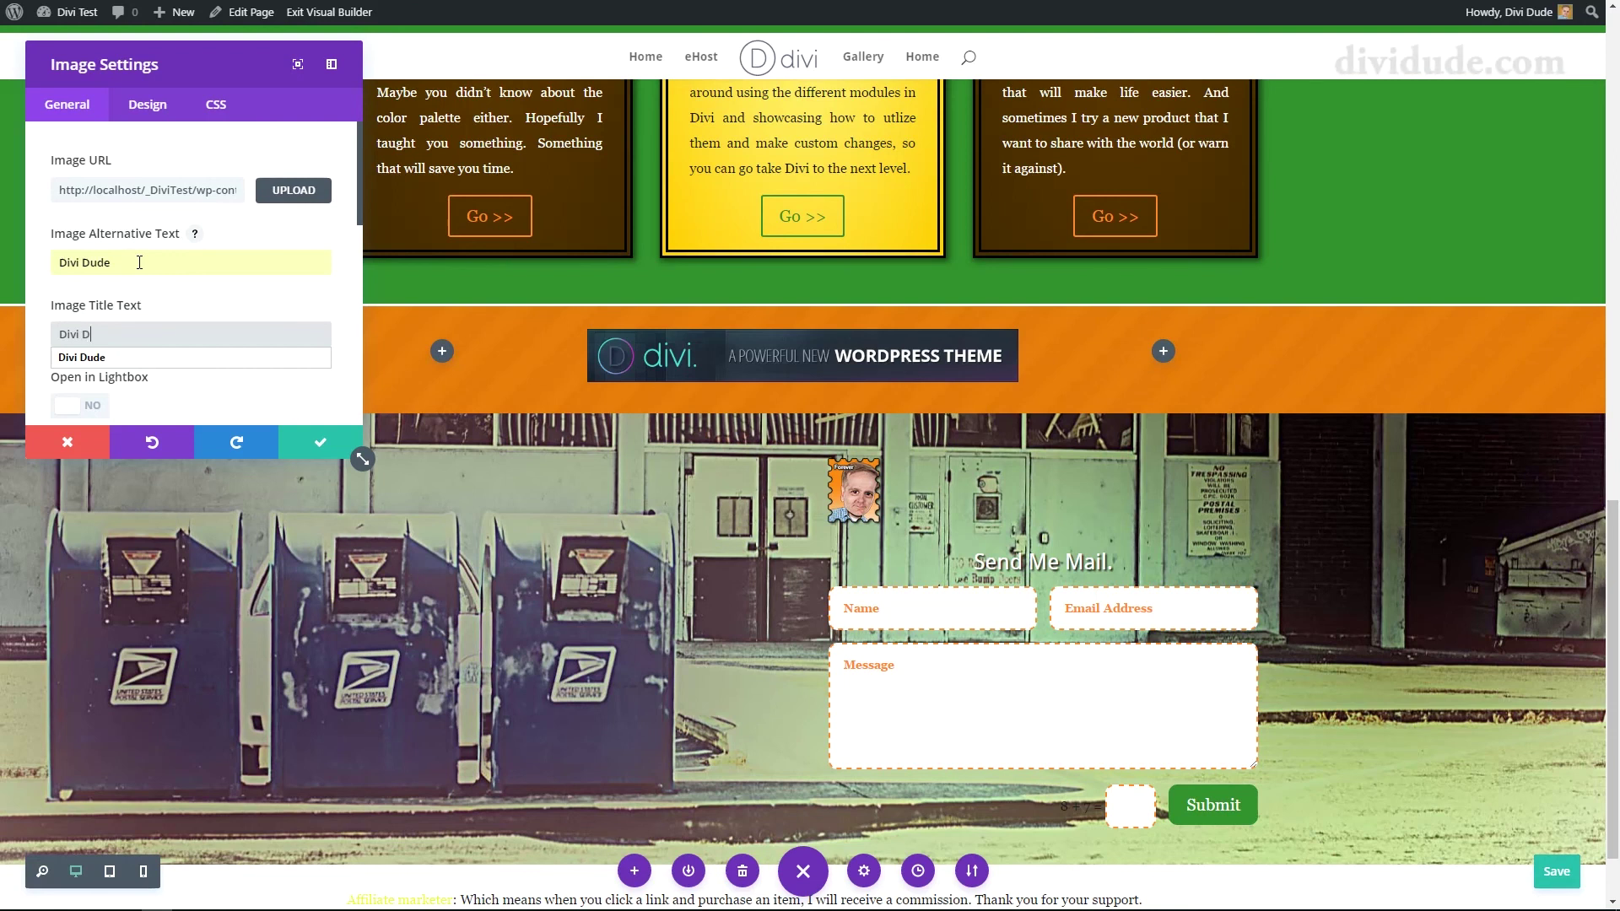
pyautogui.write(' Dude Postage')
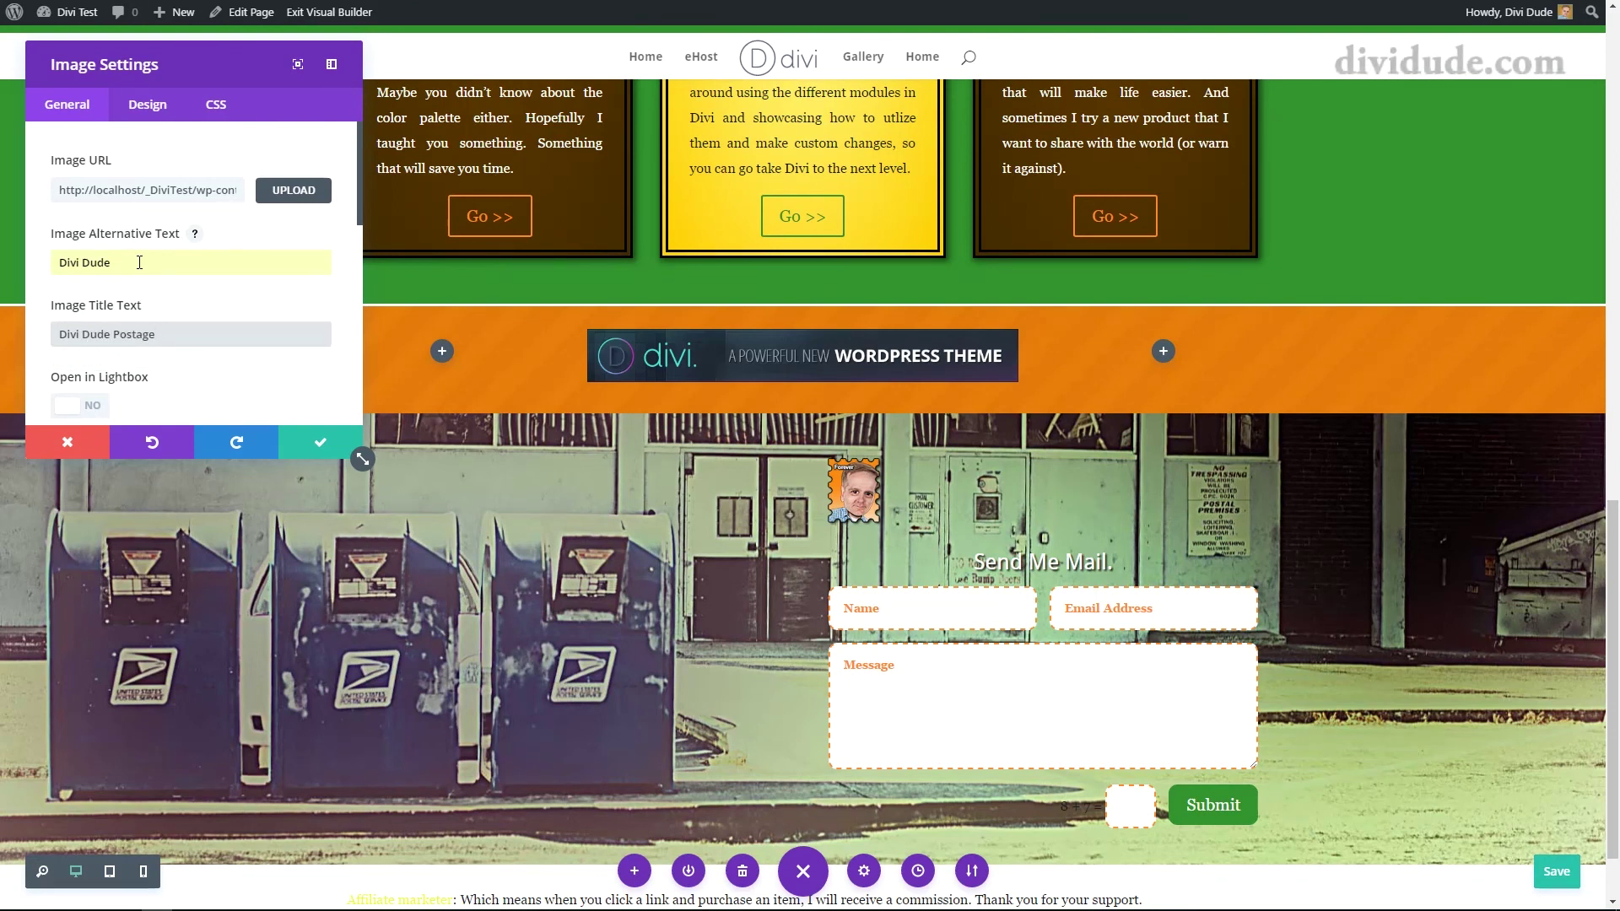
pyautogui.moveTo(164, 334); pyautogui.dragTo(8, 334)
pyautogui.hotkey('ctrl', 'c')
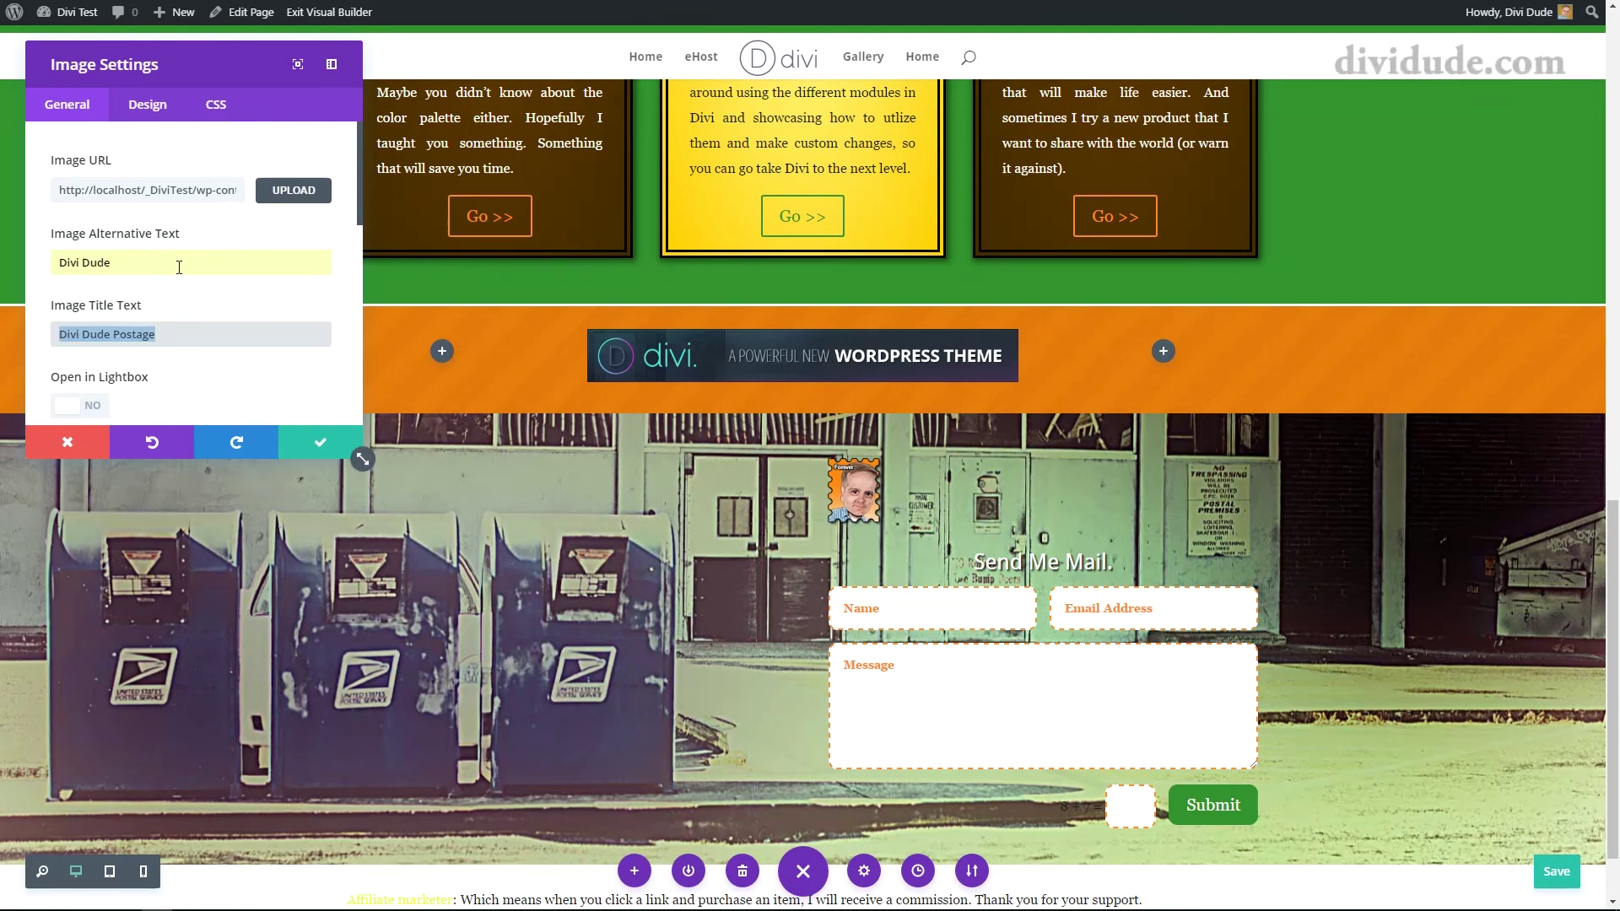
pyautogui.hotkey('shift', 'Tab')
pyautogui.hotkey('ctrl', 'v')
# Step: Set the stamp image's animation to Fade In and its alignment to Right
pyautogui.scroll(-3, 199, 325)
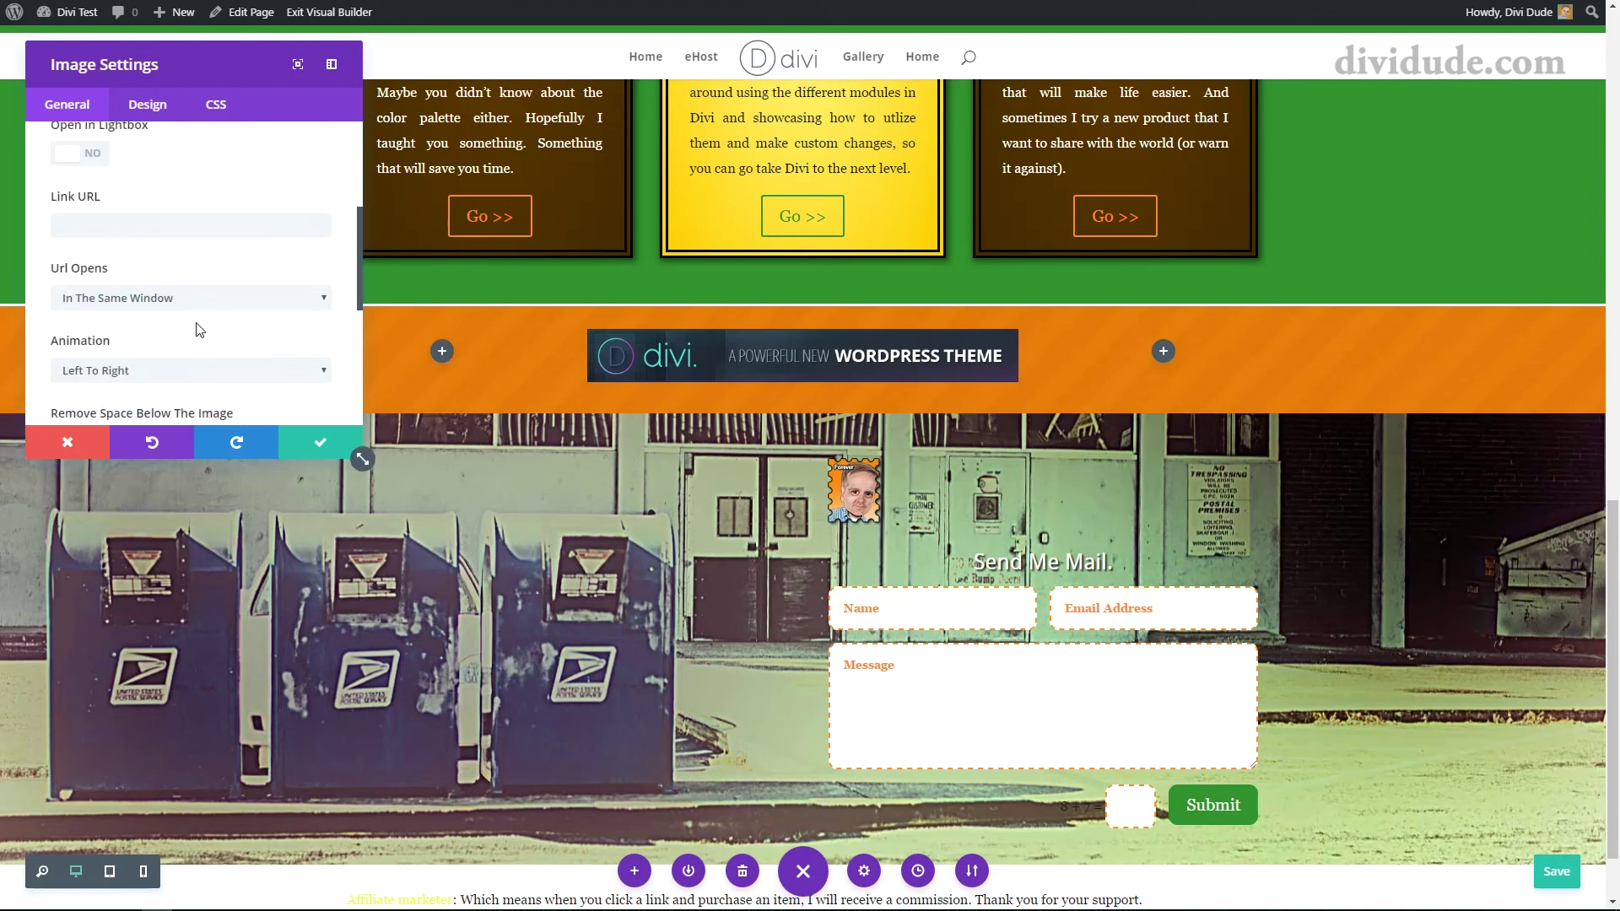
pyautogui.scroll(-1, 161, 306)
pyautogui.click(159, 291)
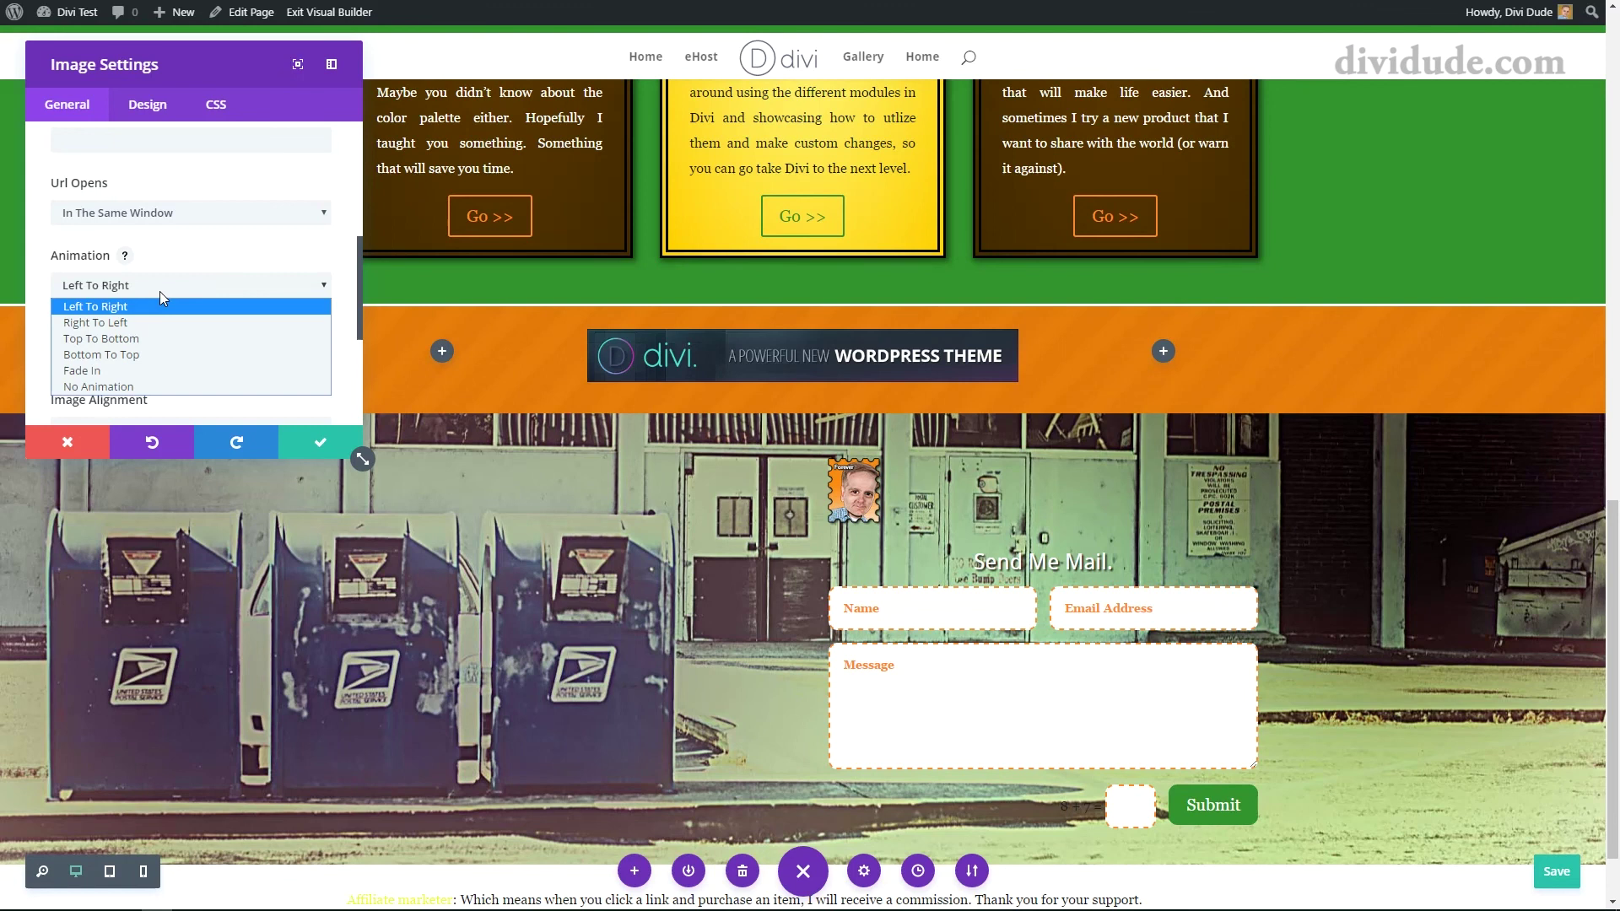
pyautogui.click(126, 380)
pyautogui.scroll(-1, 180, 331)
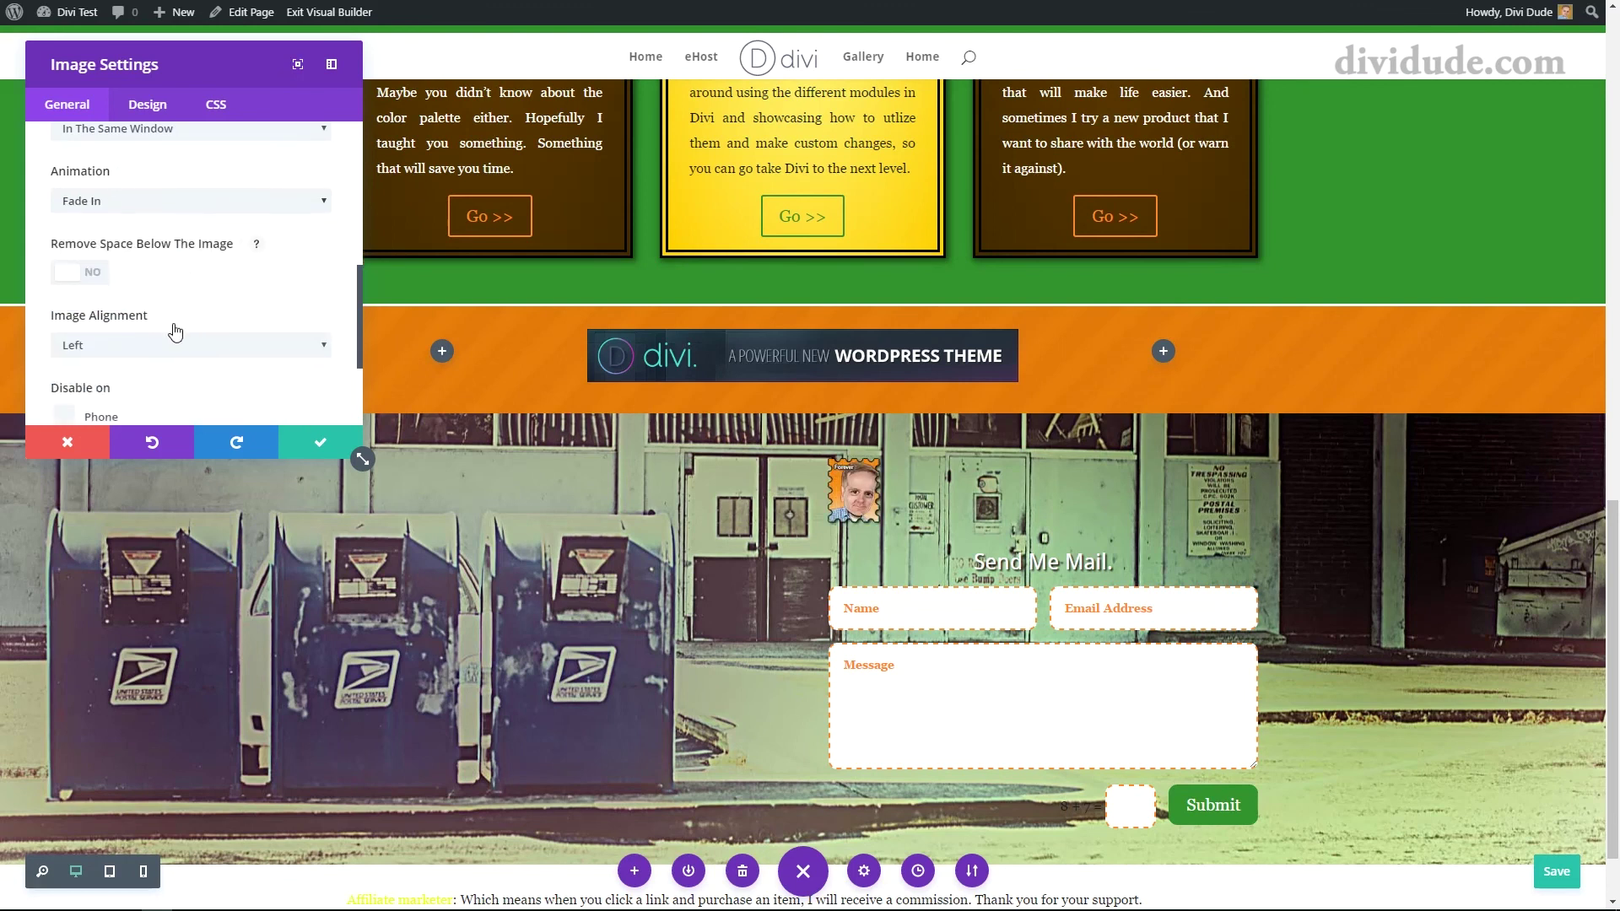
pyautogui.click(138, 346)
pyautogui.click(110, 400)
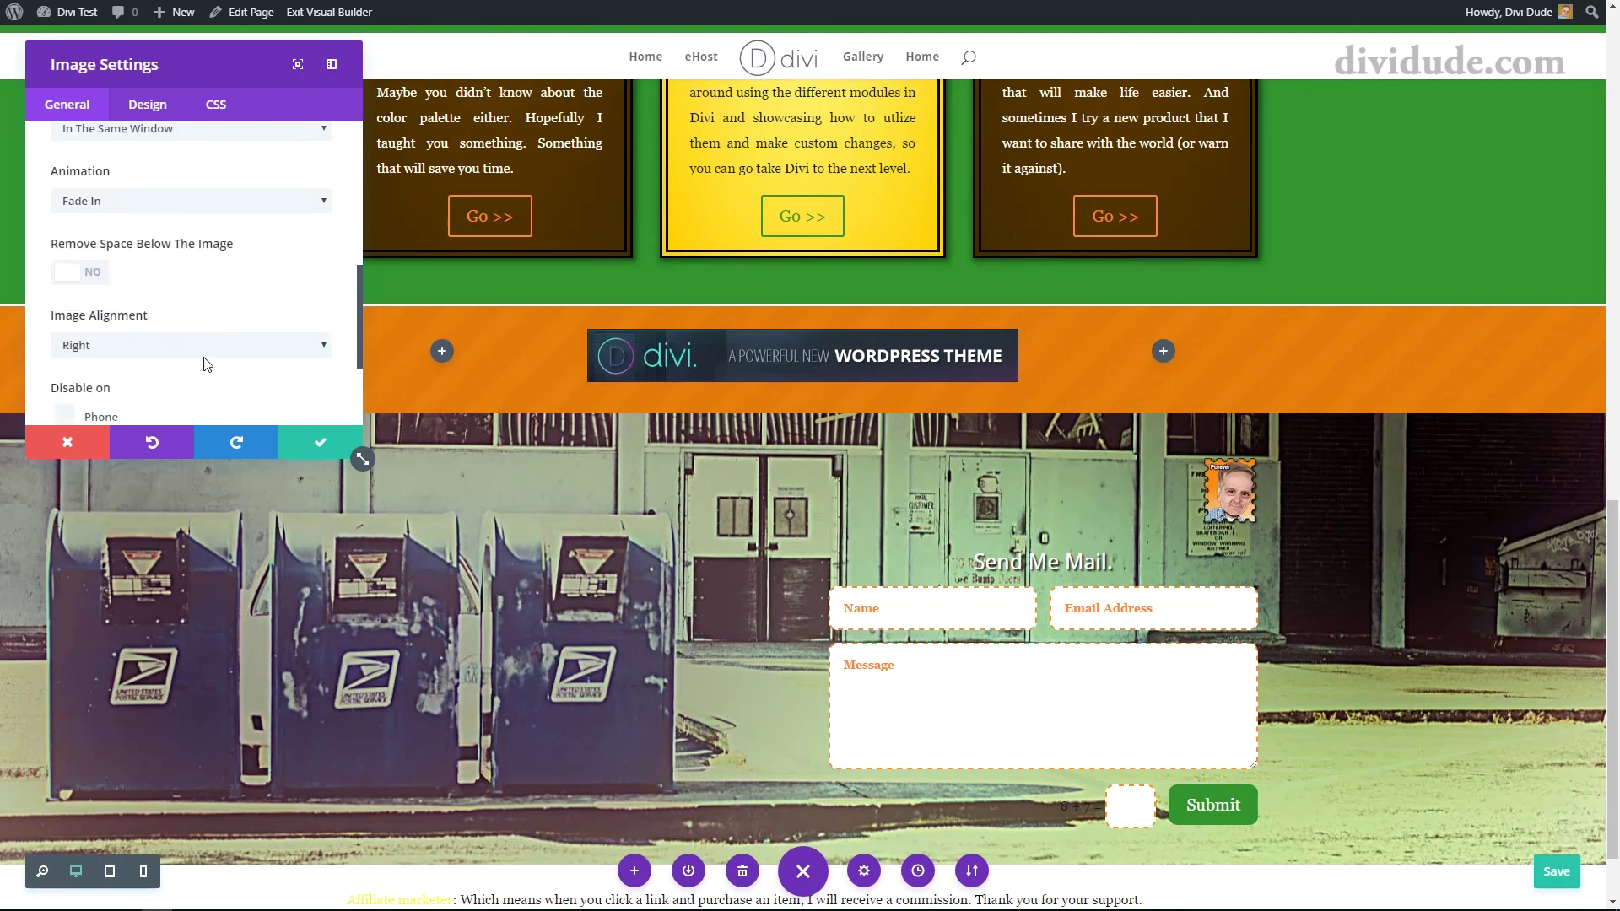
pyautogui.scroll(-2, 202, 362)
pyautogui.click(147, 103)
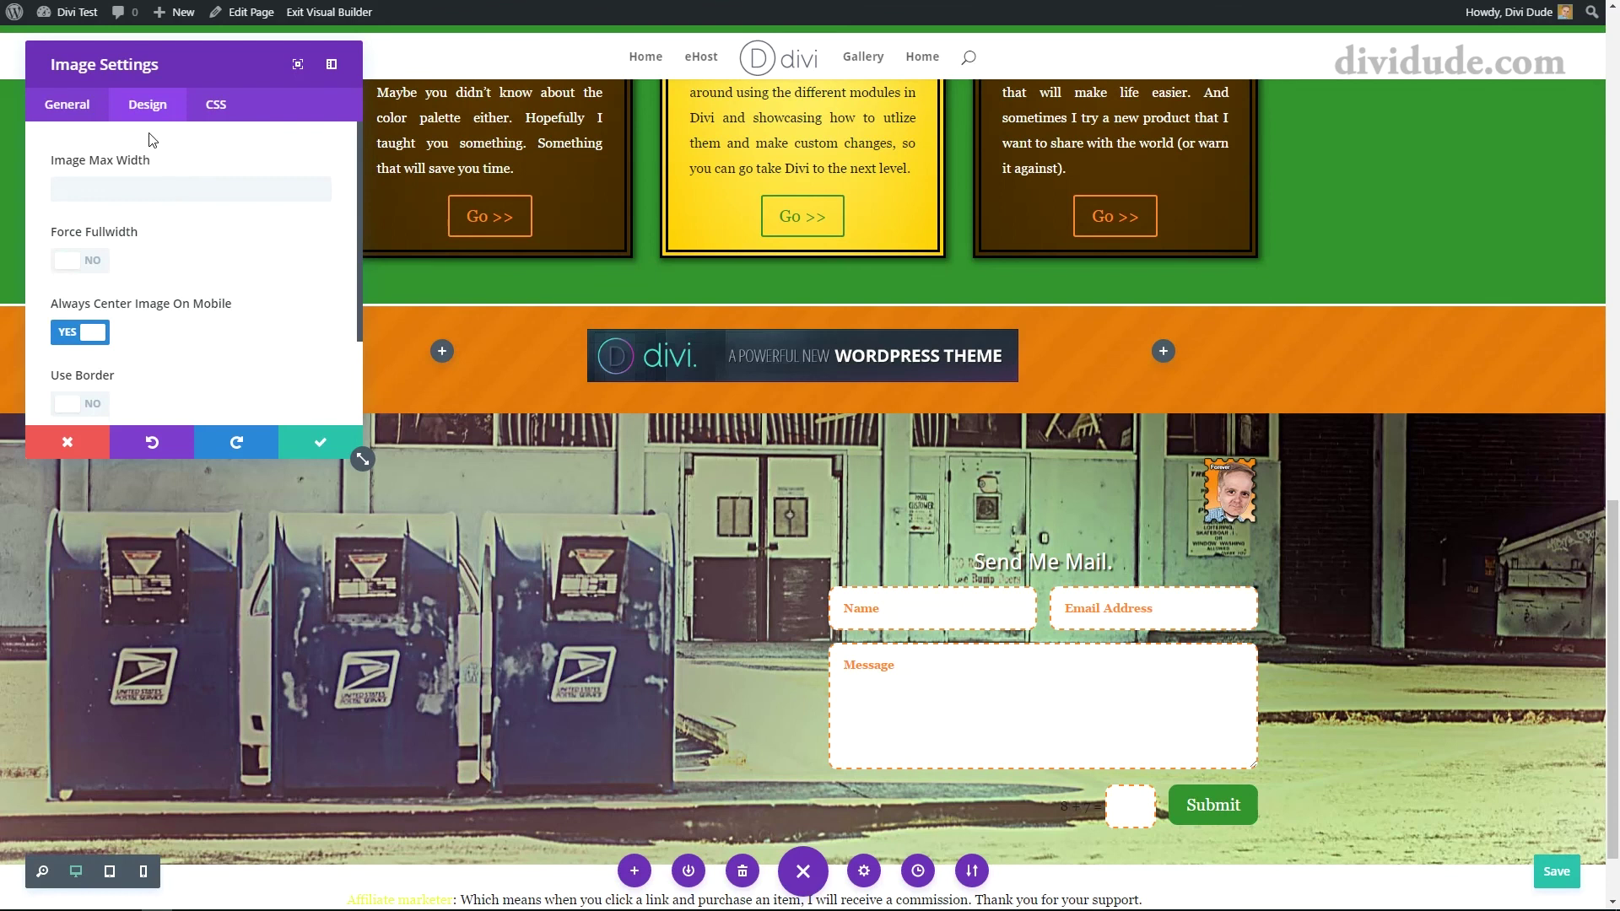
# Step: Give the stamp image a -90px custom top margin and save its settings
pyautogui.scroll(-2, 183, 198)
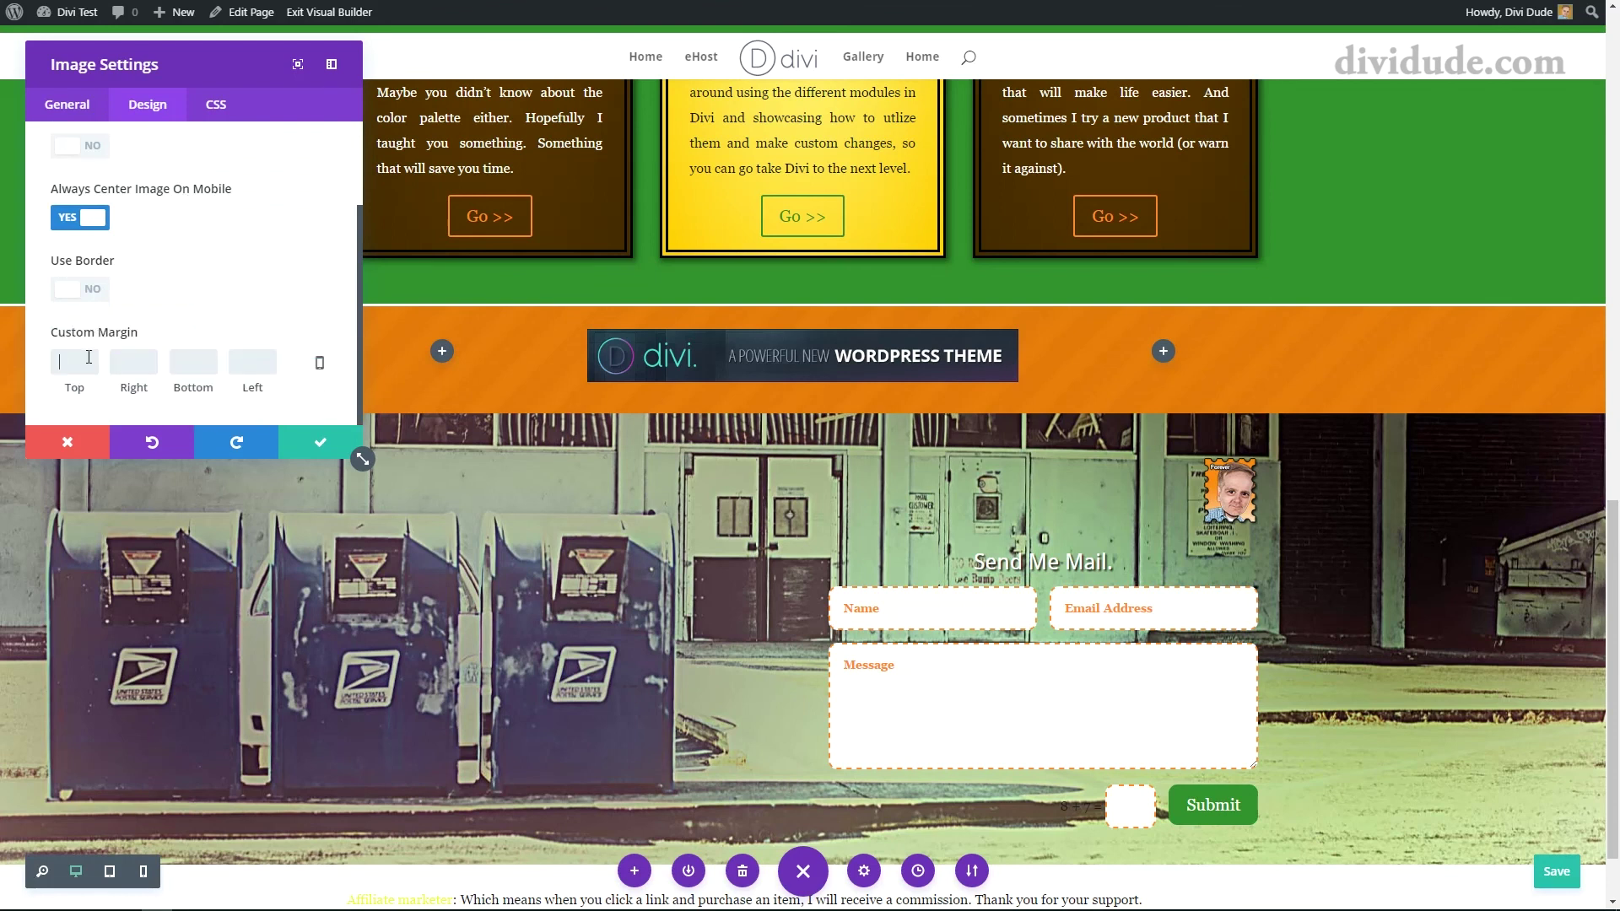
pyautogui.write('-')
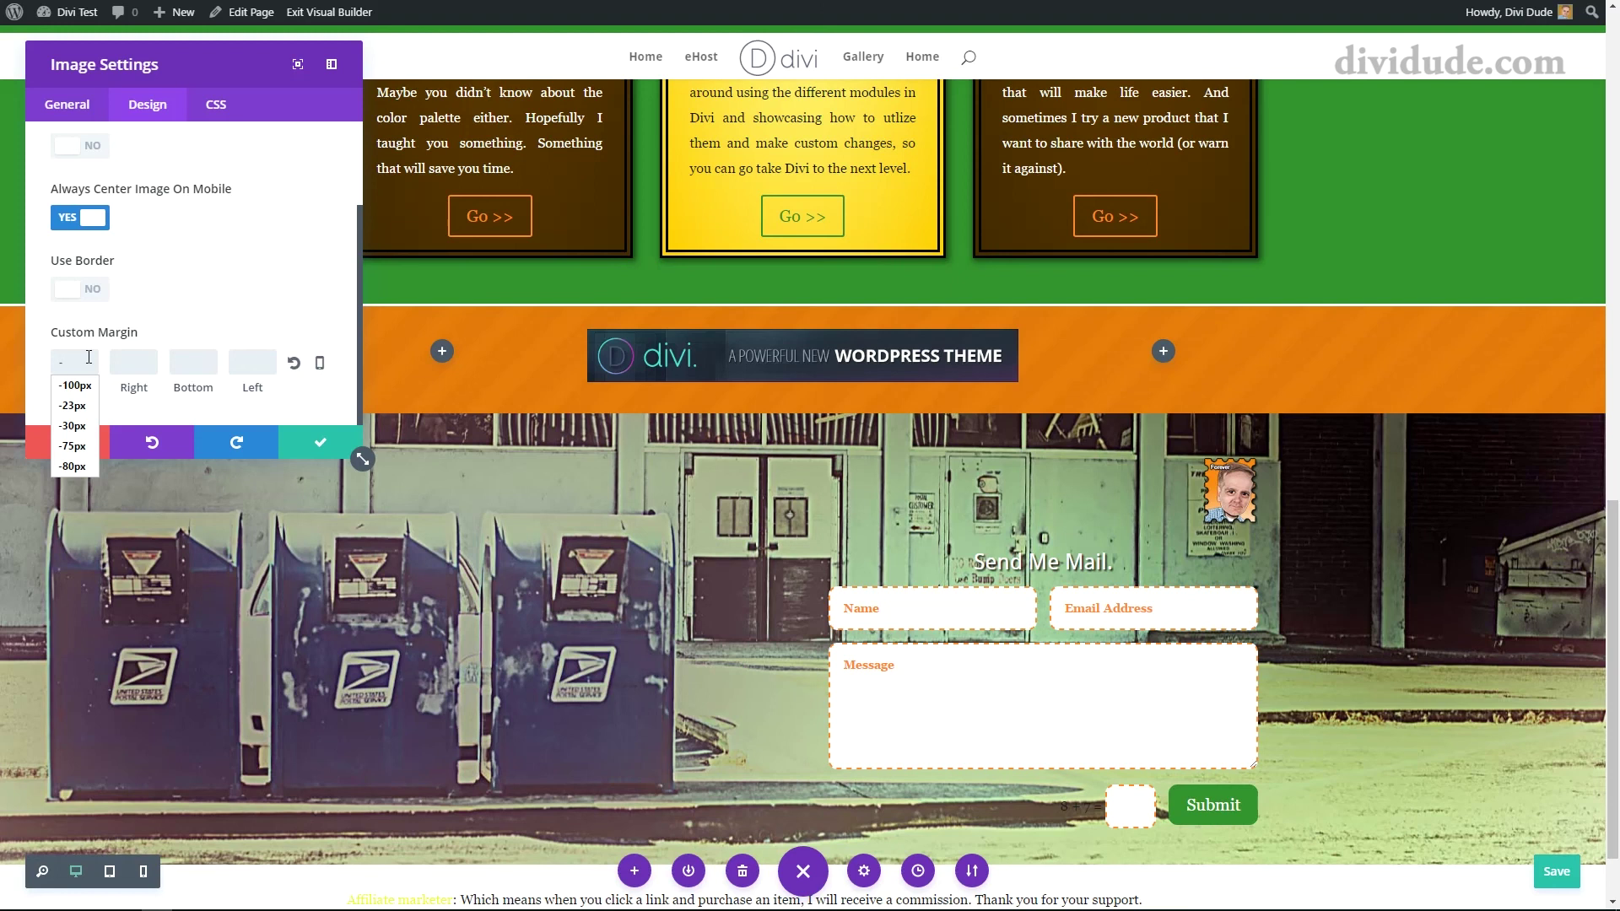
pyautogui.write('75')
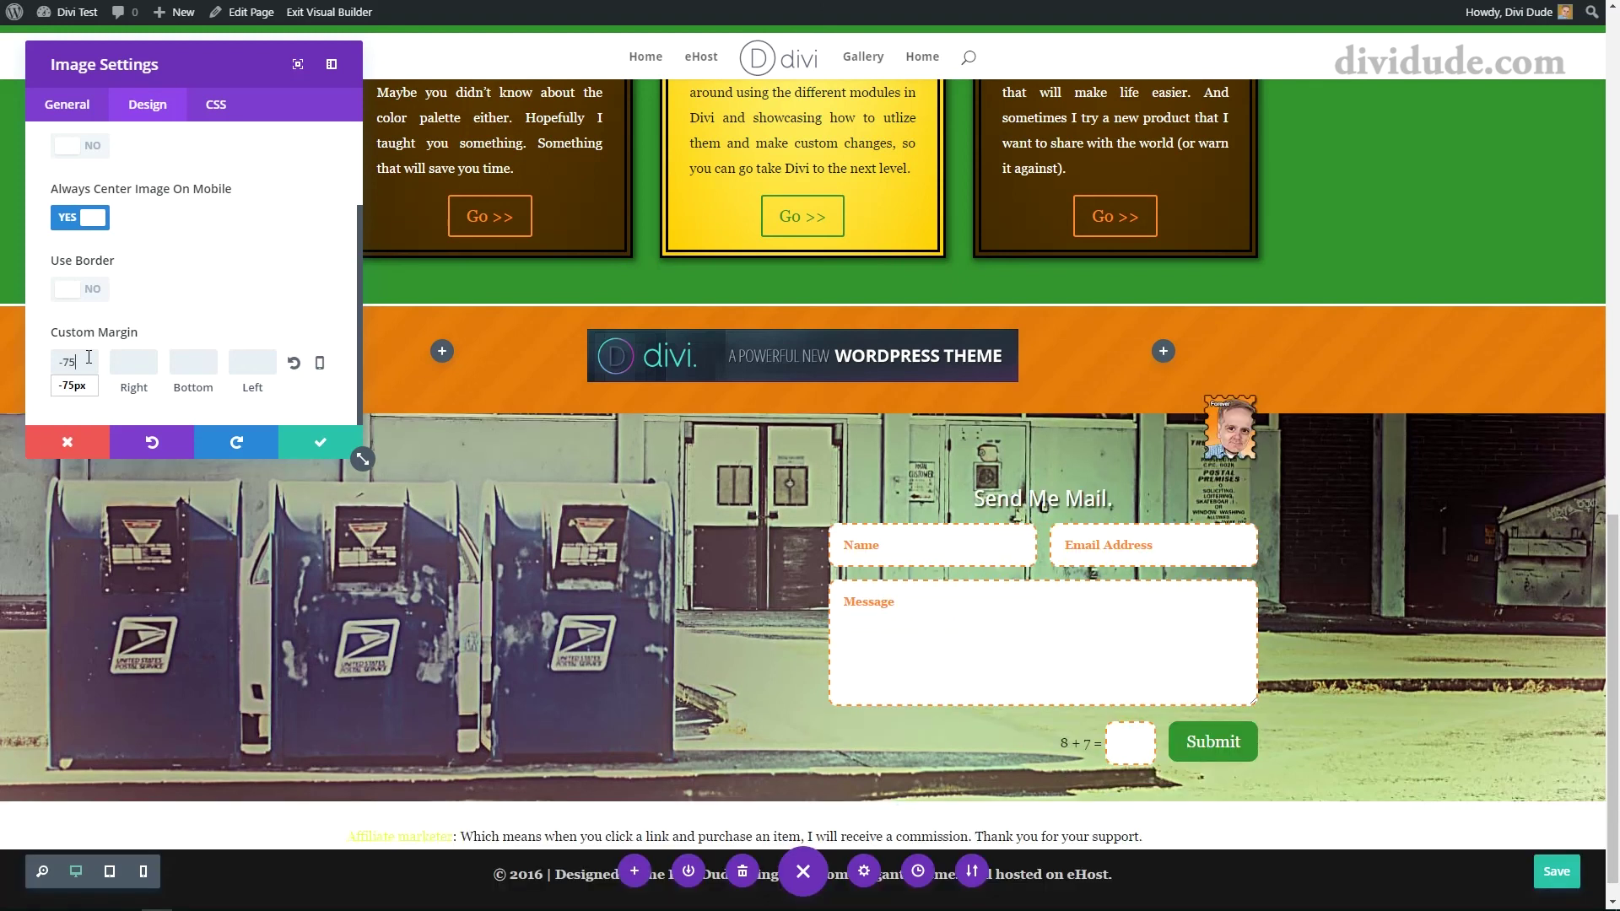
pyautogui.press('BackSpace')
pyautogui.press('BackSpace')
pyautogui.press('BackSpace')
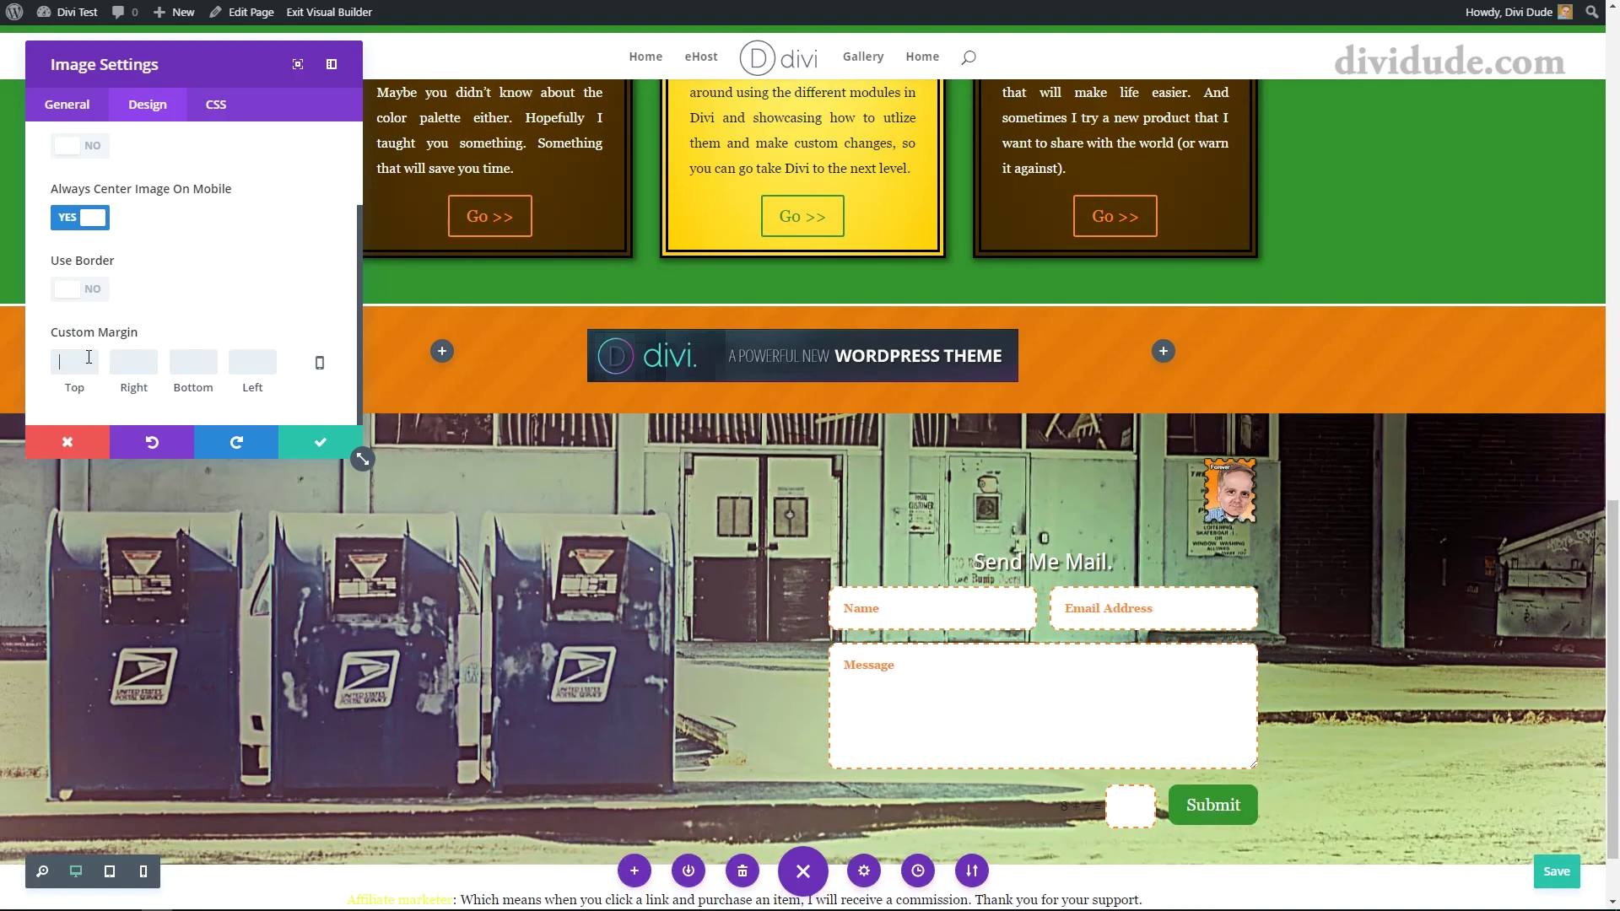
pyautogui.write('-90')
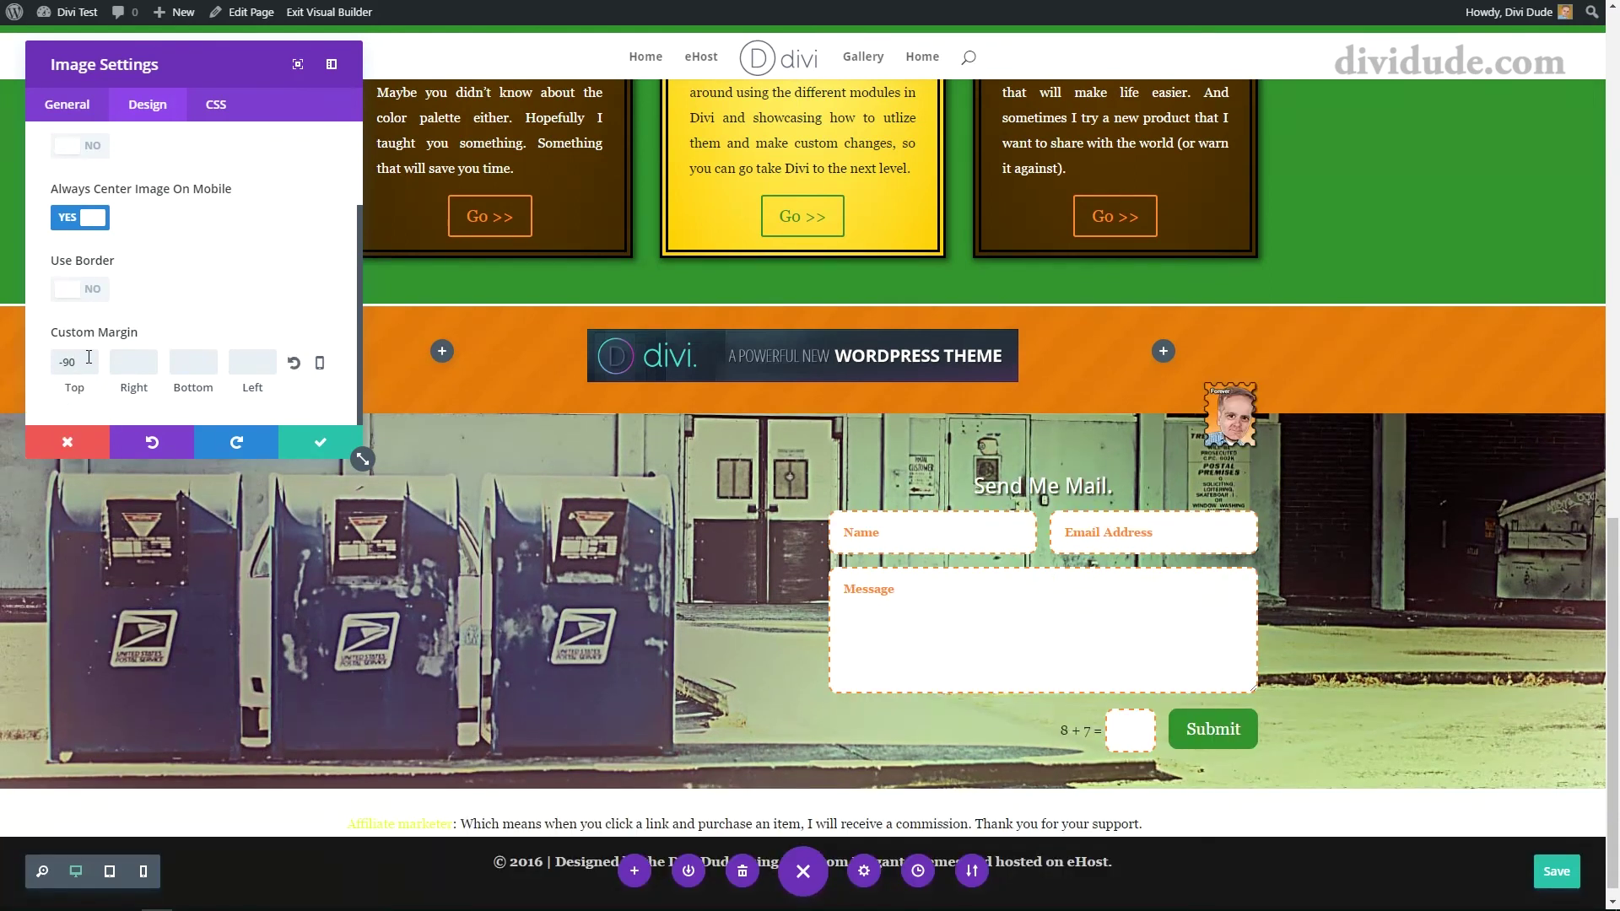
pyautogui.write('px')
pyautogui.click(320, 442)
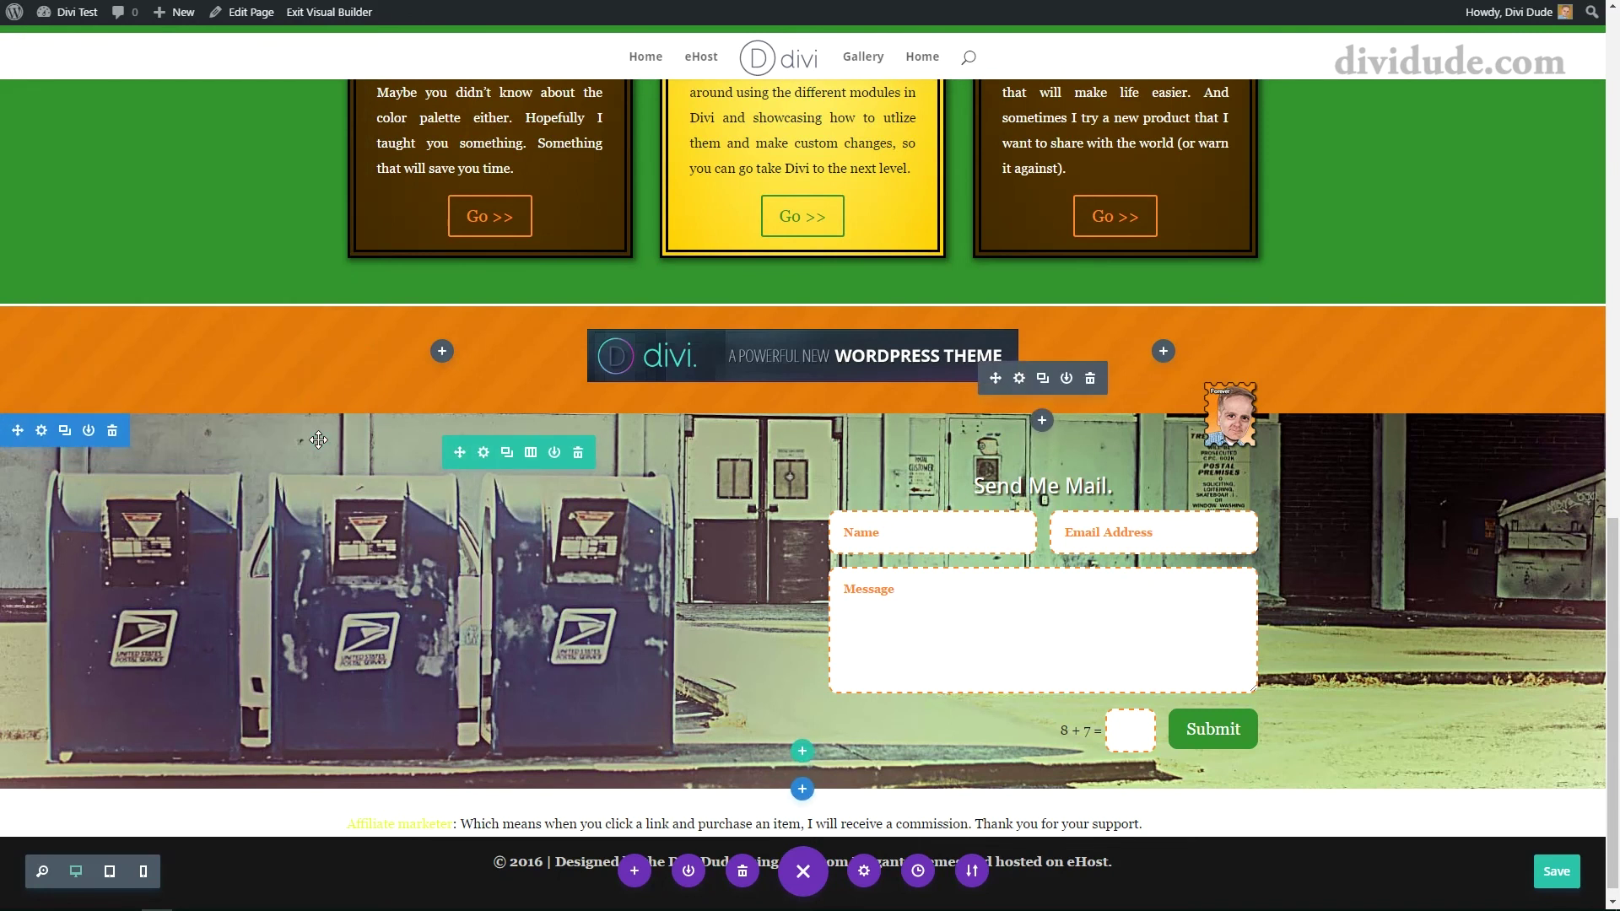
pyautogui.click(40, 430)
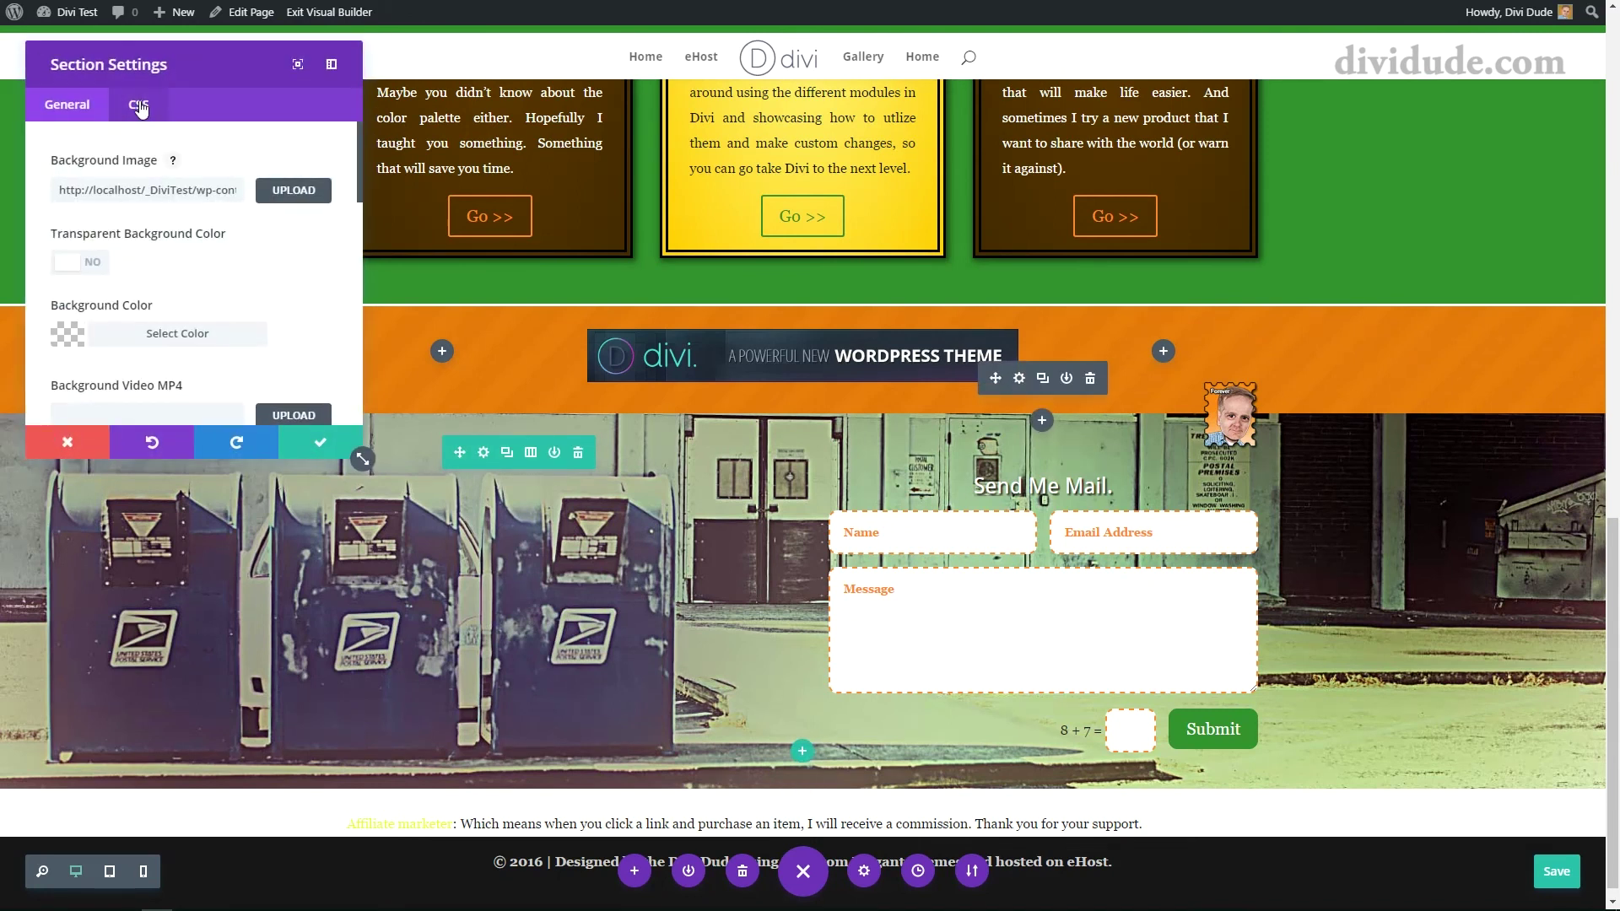
# Step: Add main-element CSS border-top: 3px solid #fff and 0px top margin to the mailbox section, then save
pyautogui.click(140, 112)
pyautogui.scroll(-3, 126, 255)
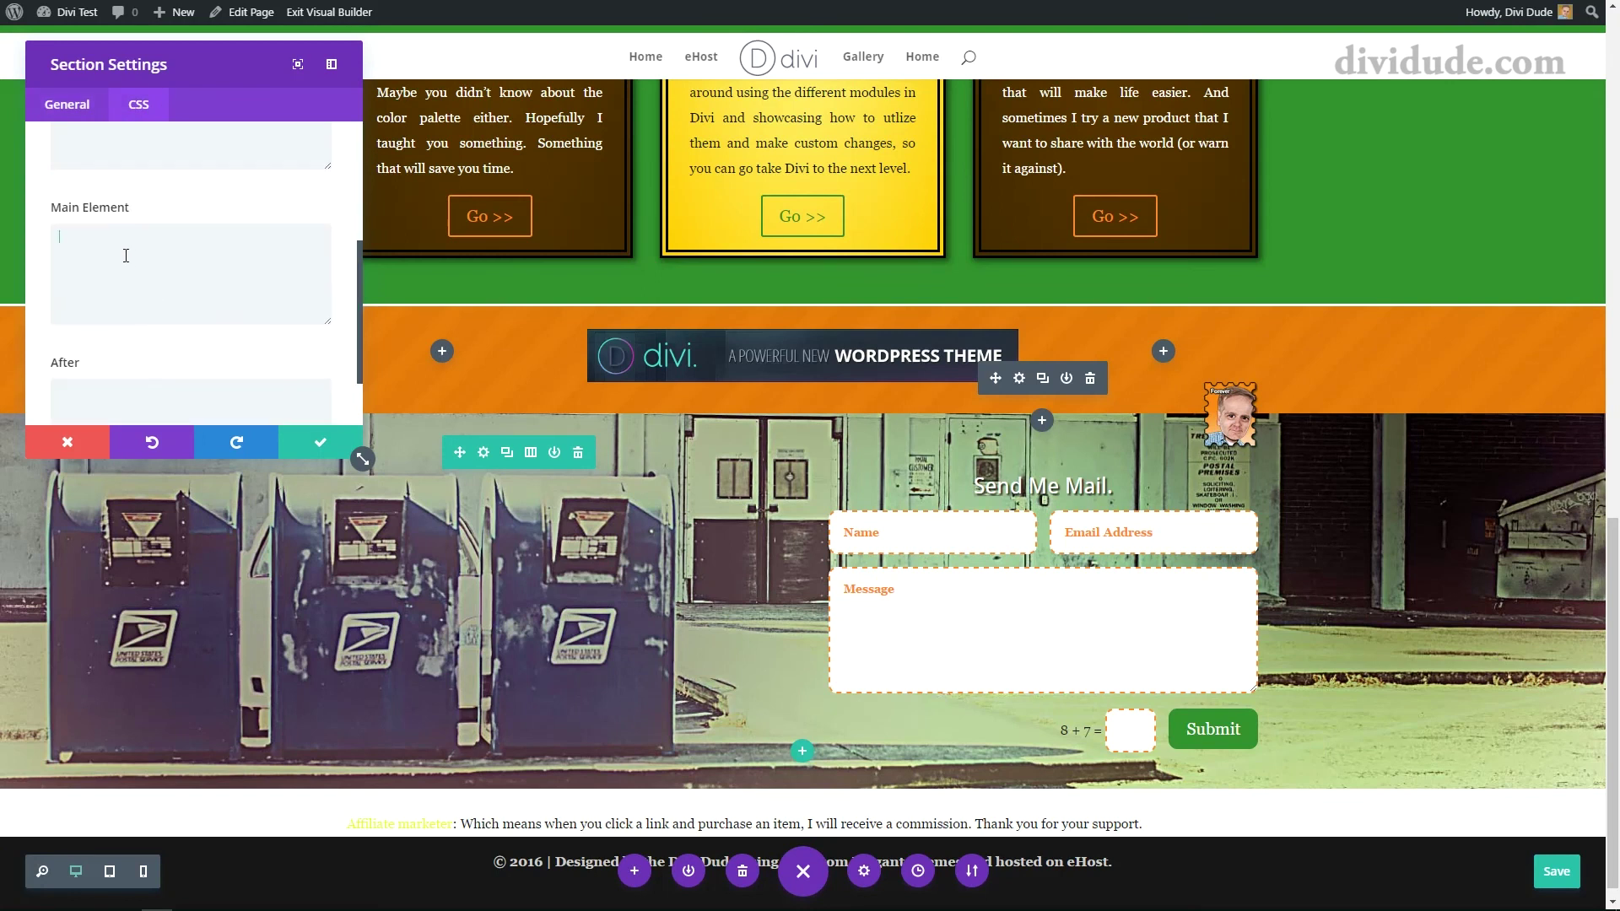
pyautogui.click(126, 255)
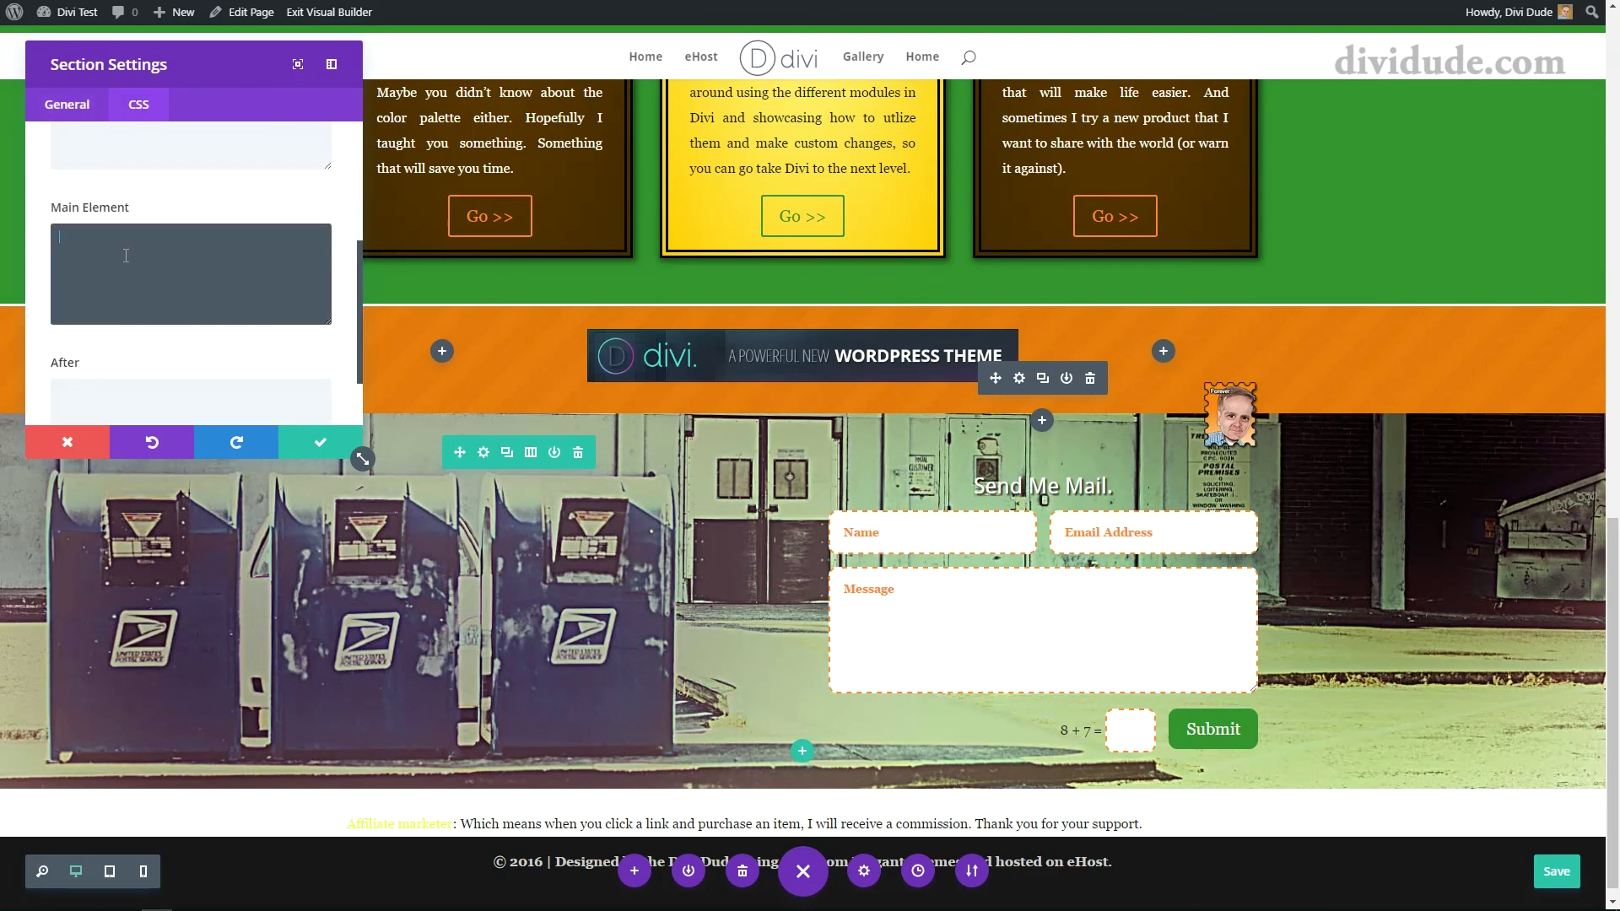
pyautogui.write('border')
pyautogui.write('-top: 3px solid')
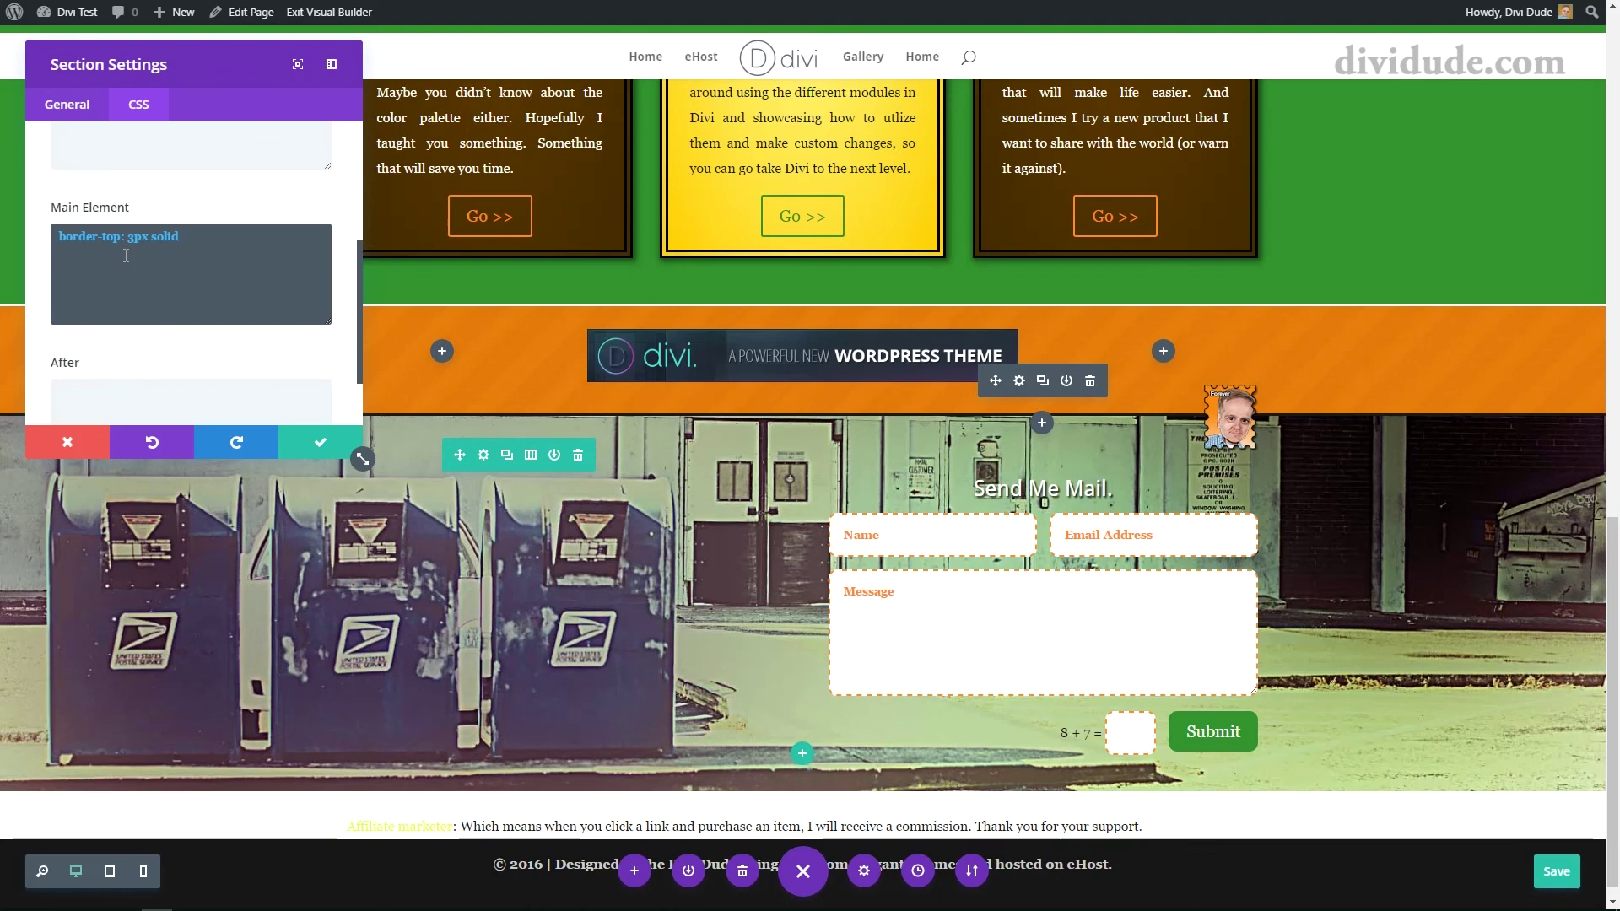
pyautogui.write(' #fff;')
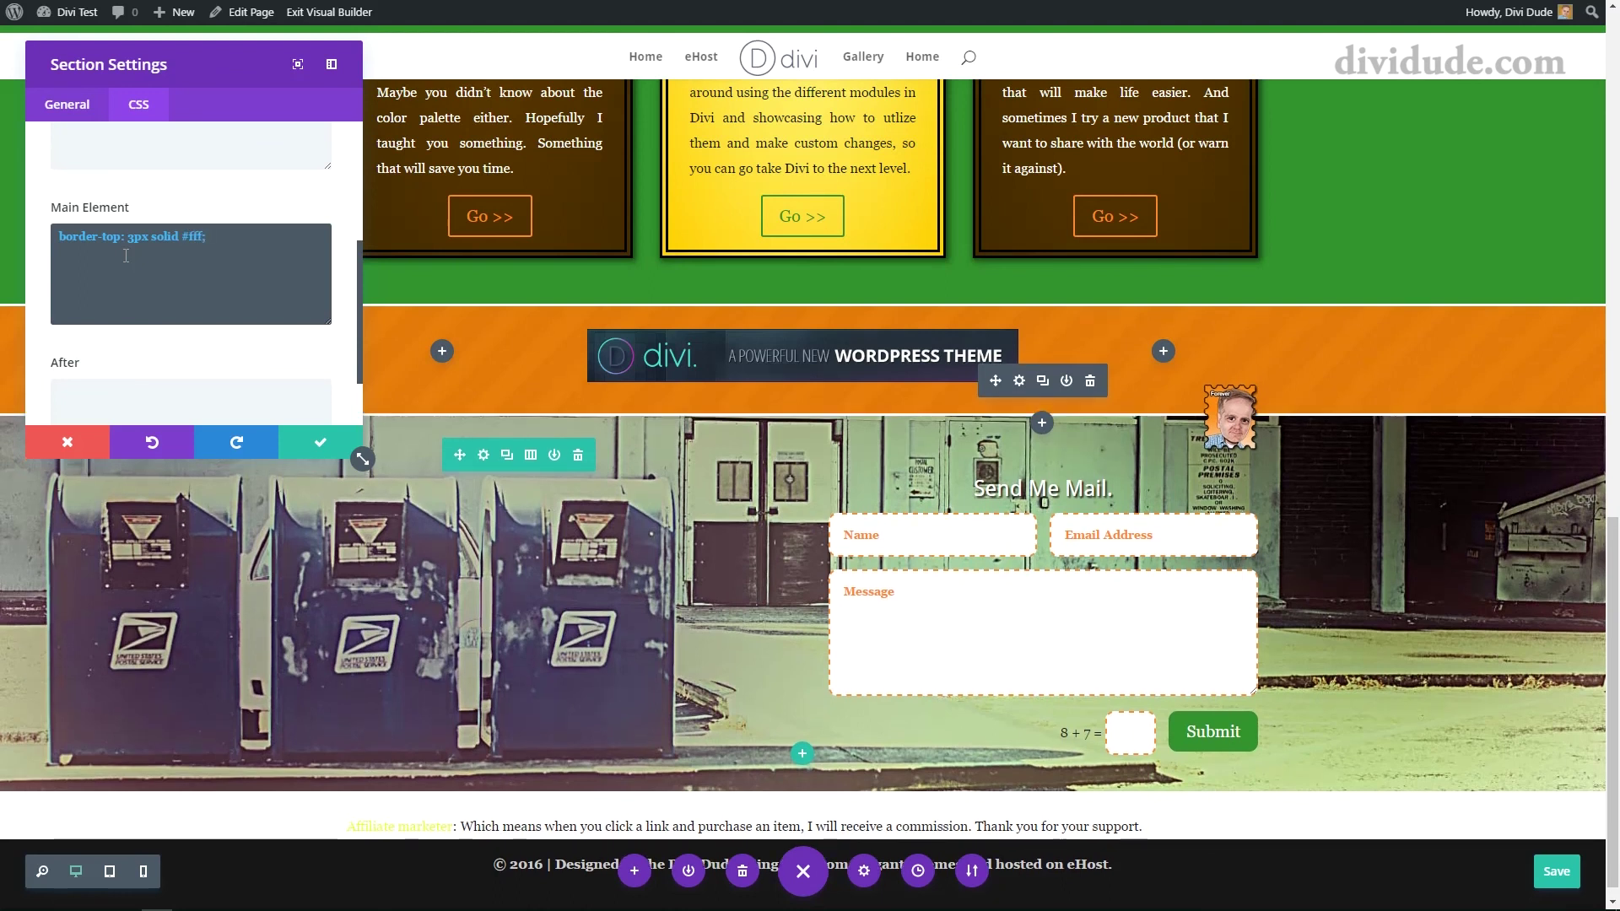
pyautogui.write(' mar')
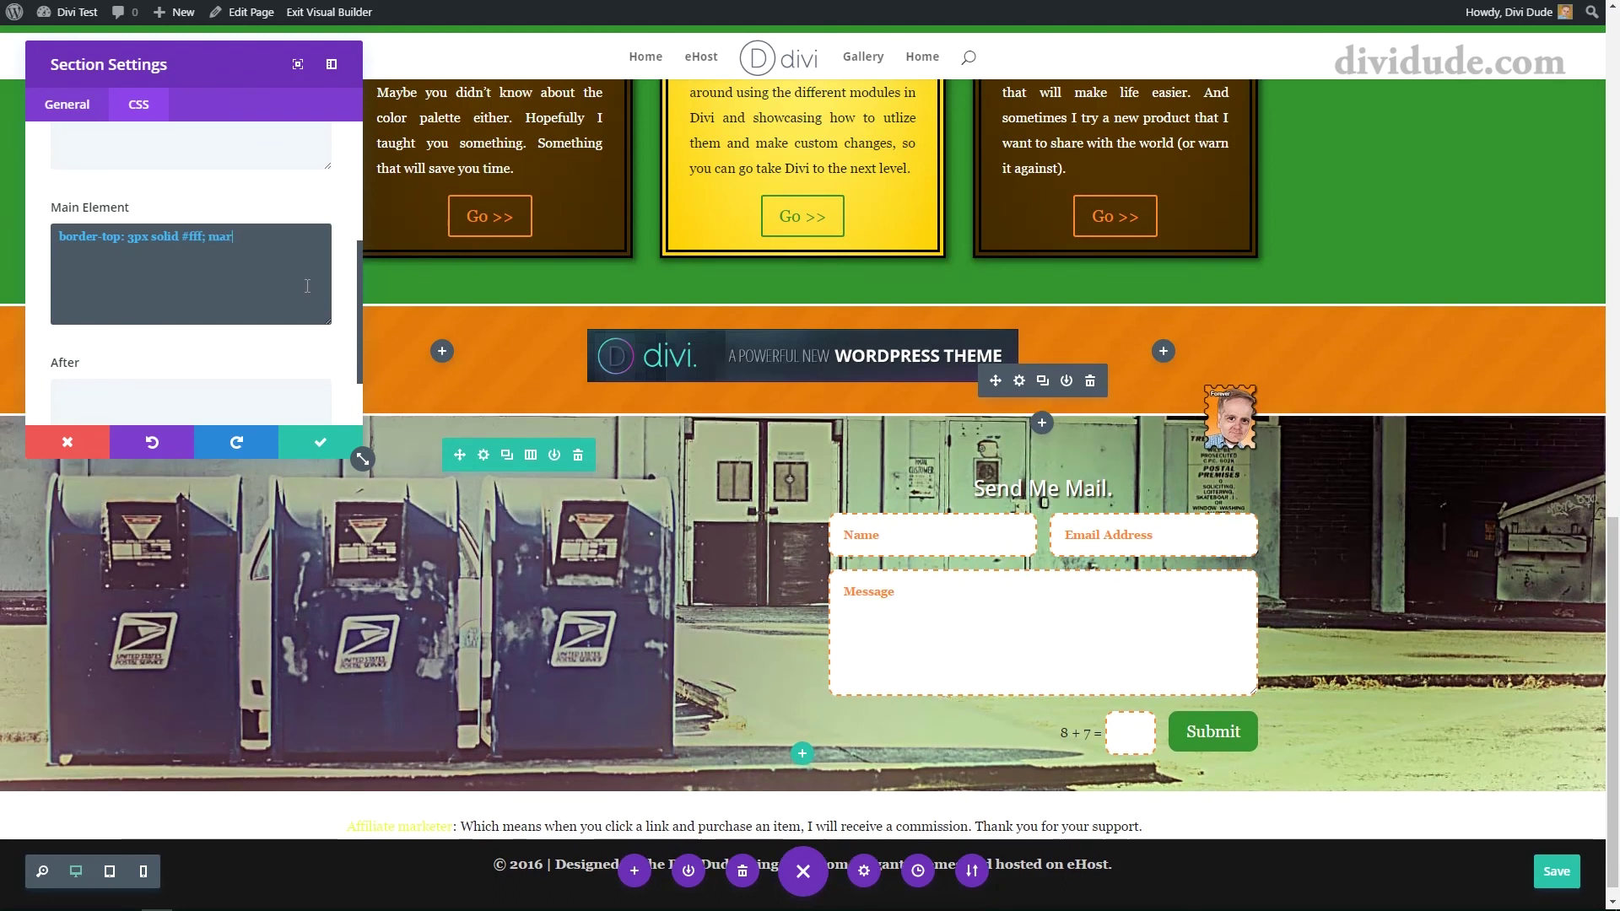
pyautogui.write('gin-top')
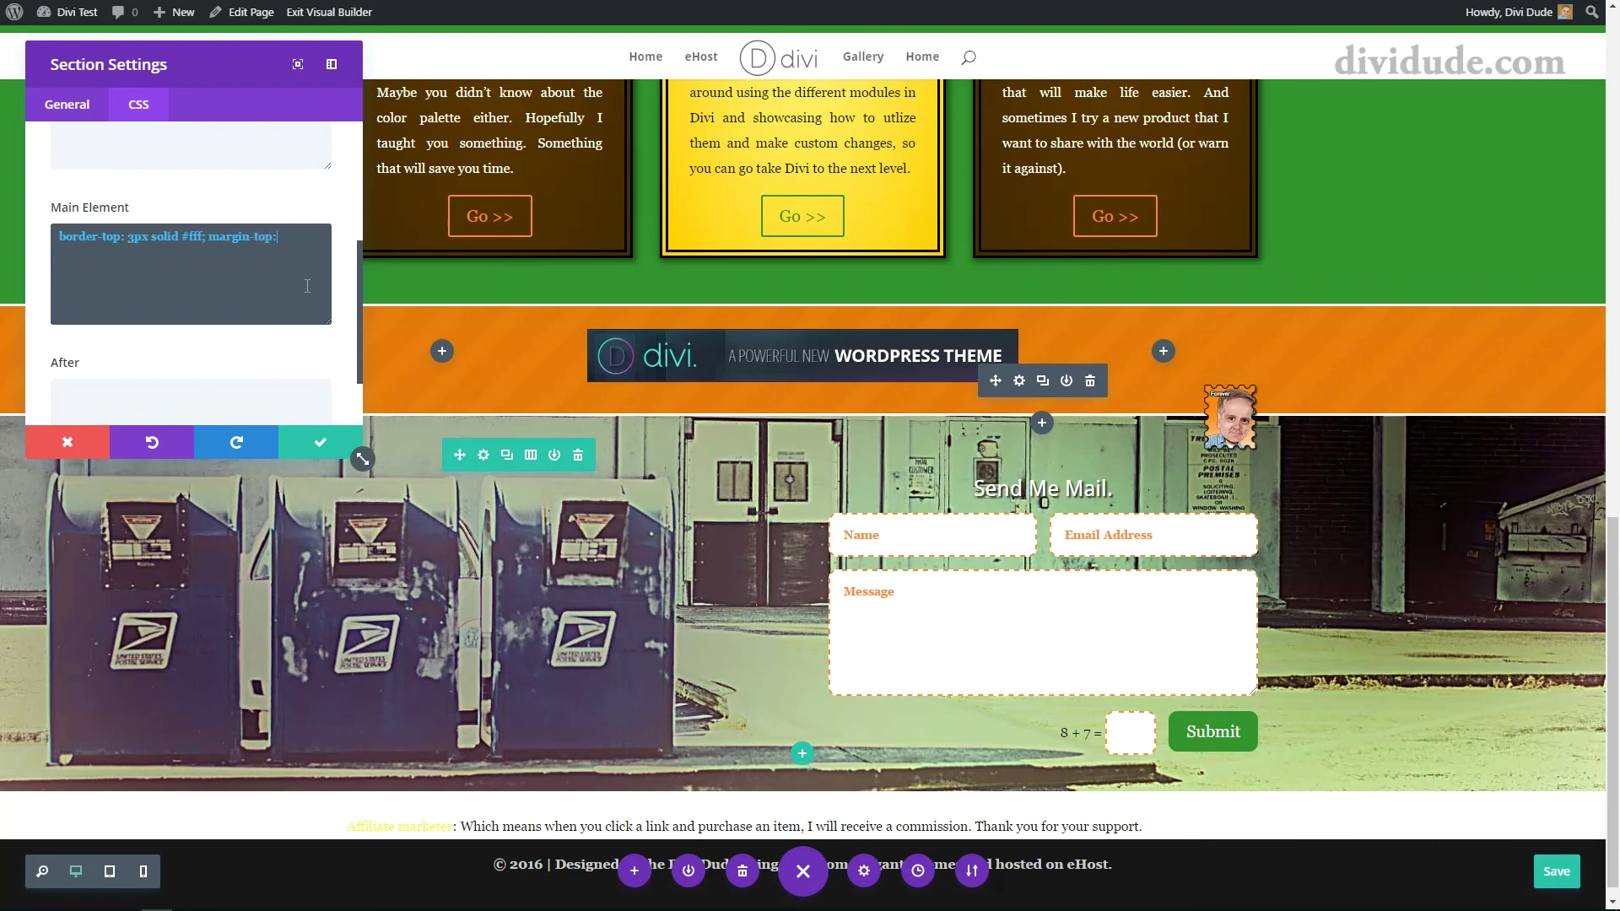
pyautogui.write(': opx;')
pyautogui.click(321, 442)
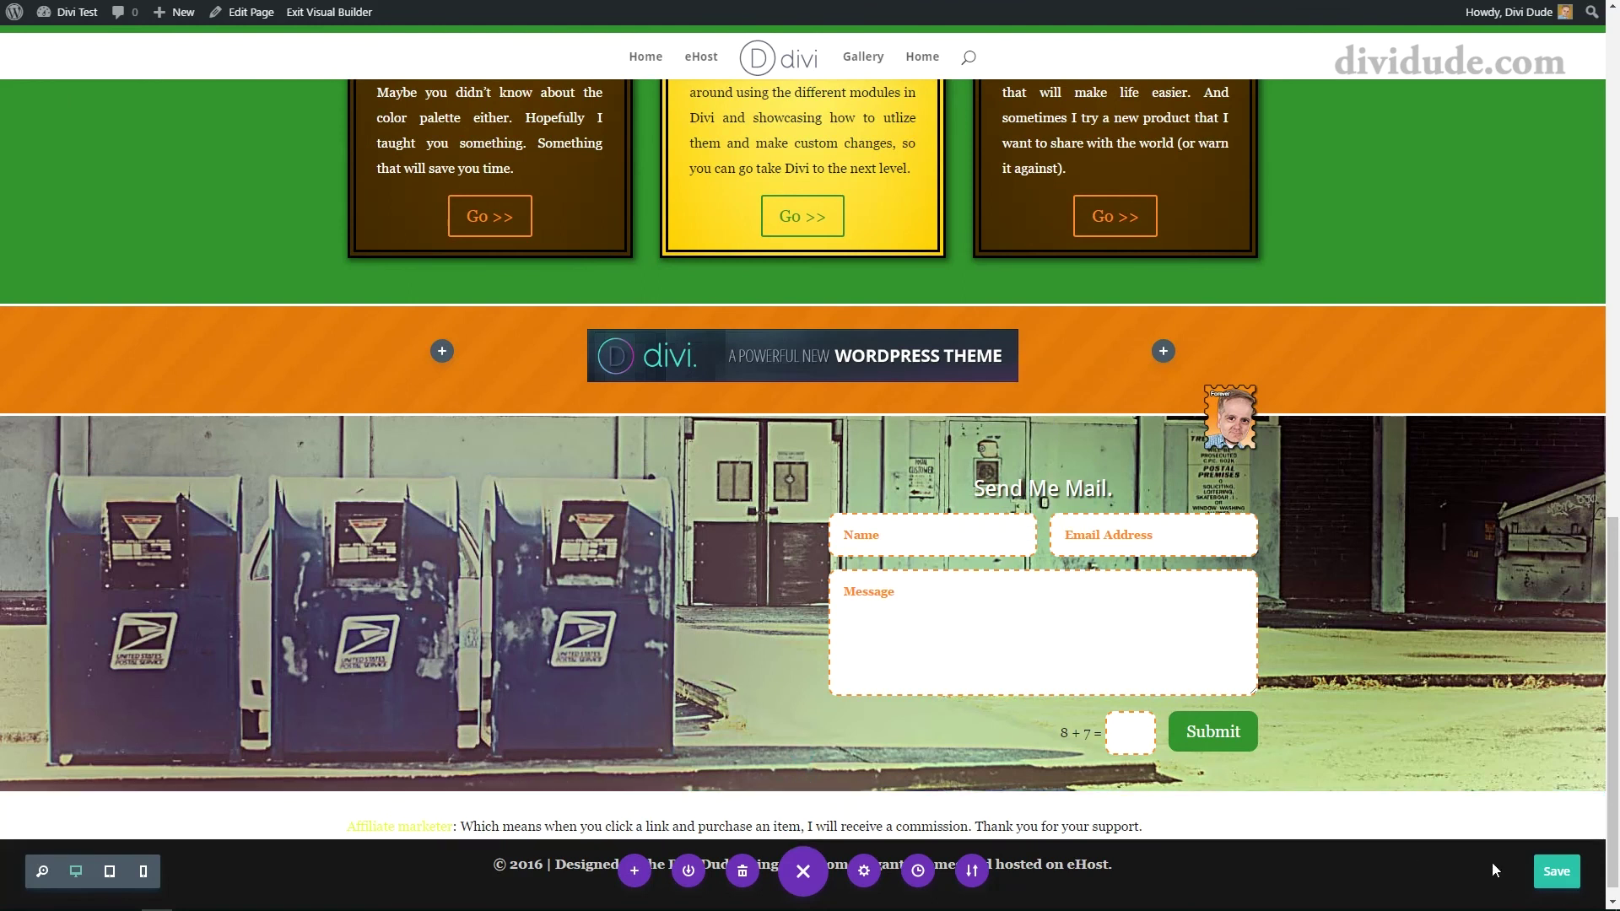
pyautogui.click(1561, 870)
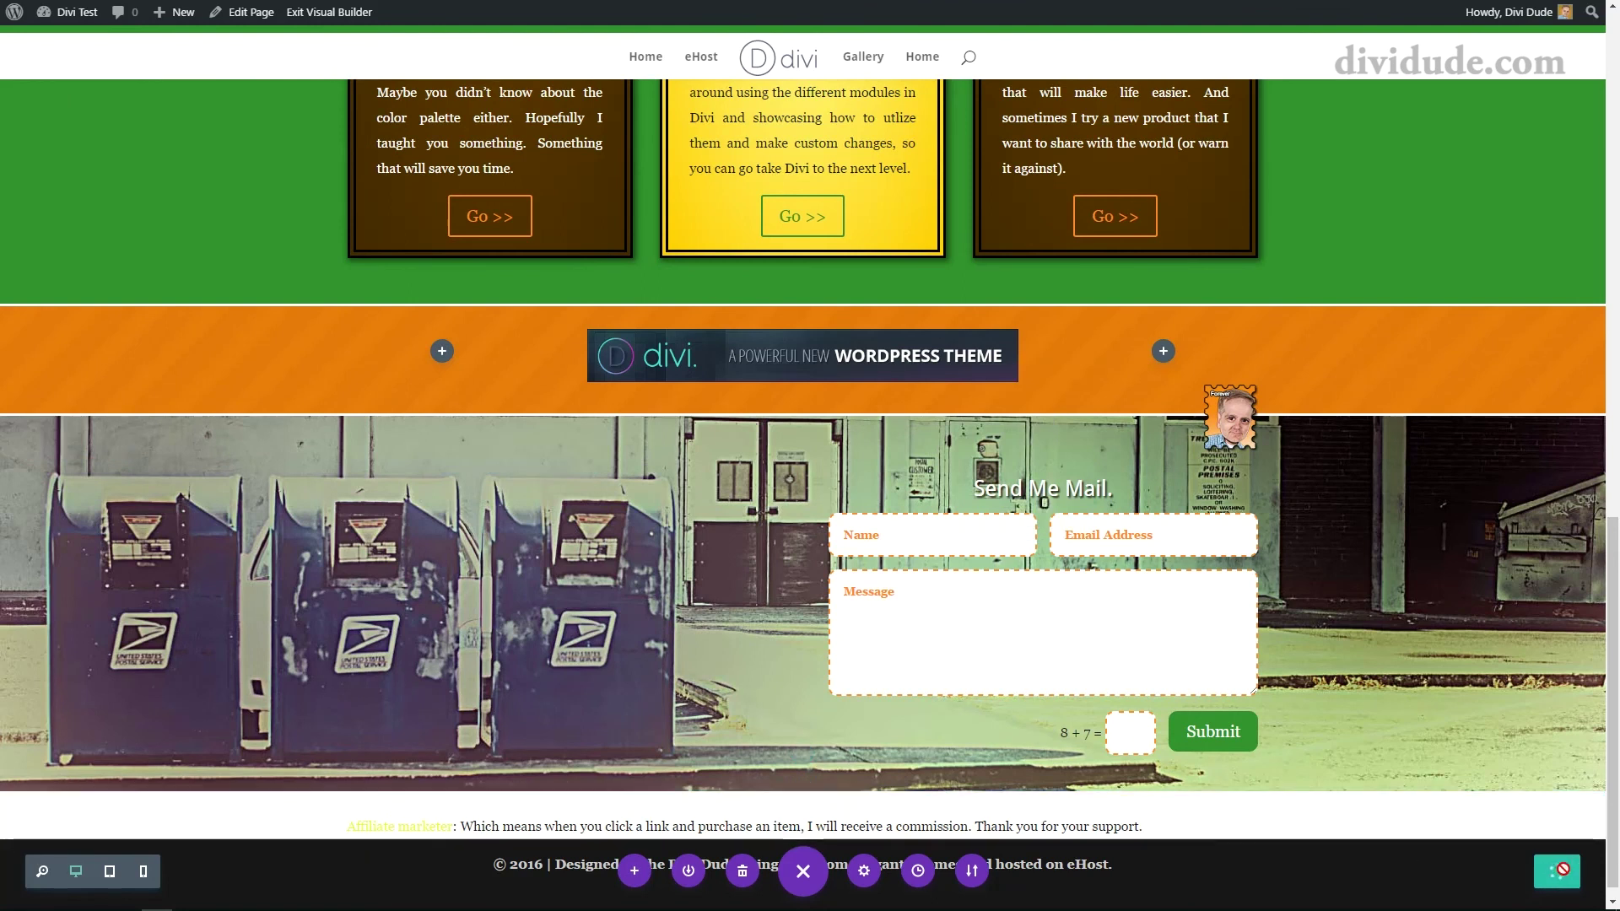
# Step: Set the affiliate-note strip's background to green and add a little space below the mailbox section
pyautogui.moveTo(32, 811)
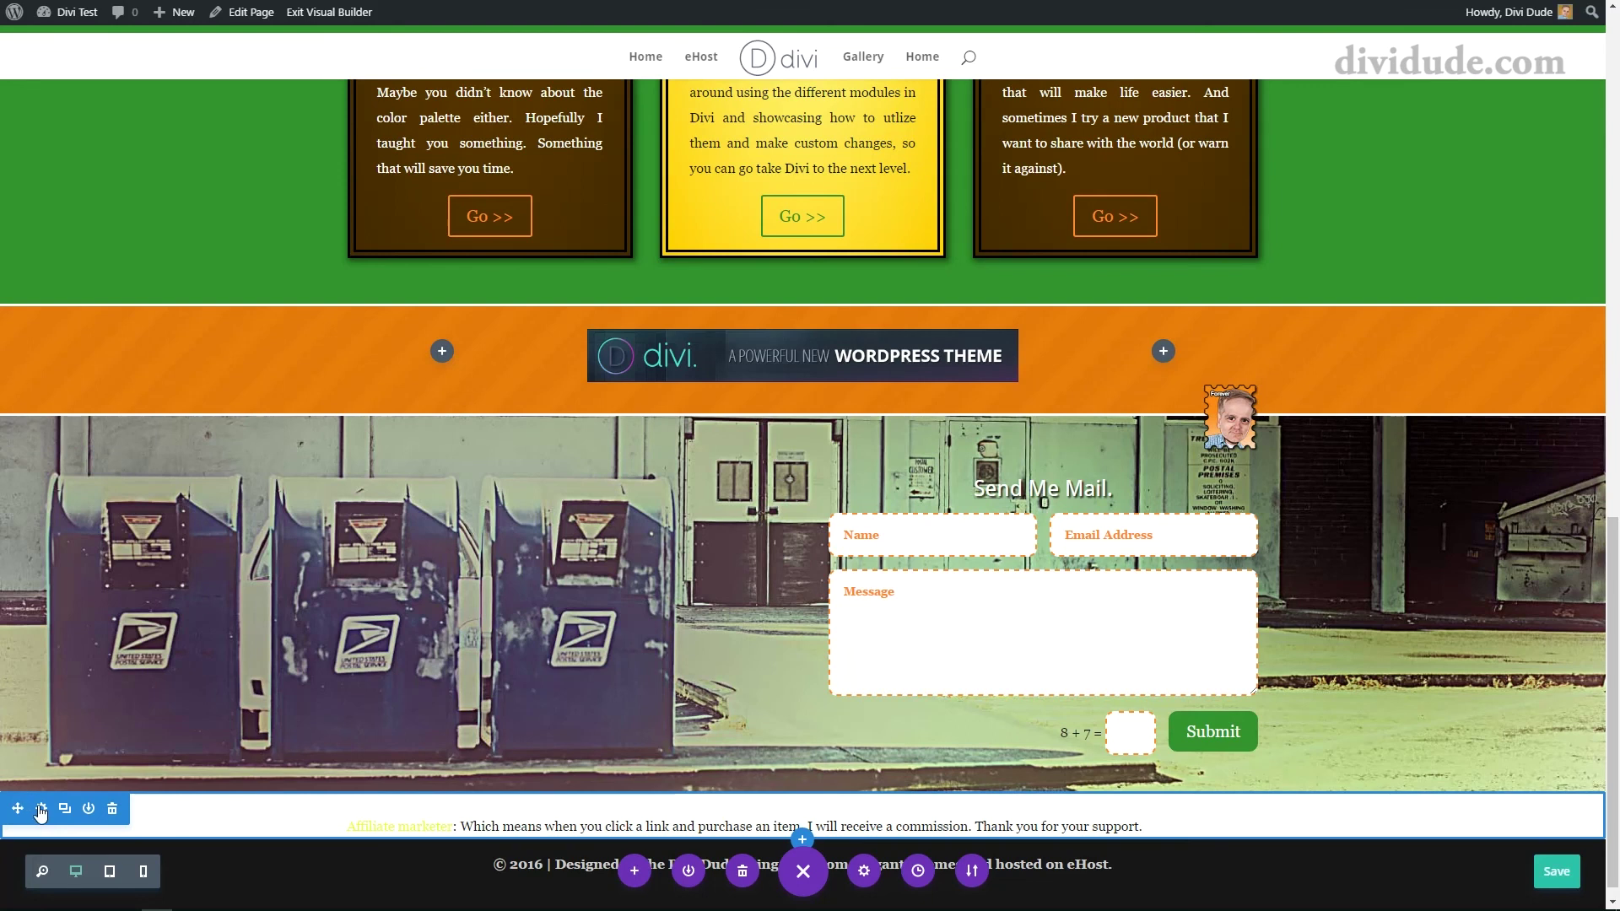
pyautogui.click(40, 808)
pyautogui.click(175, 334)
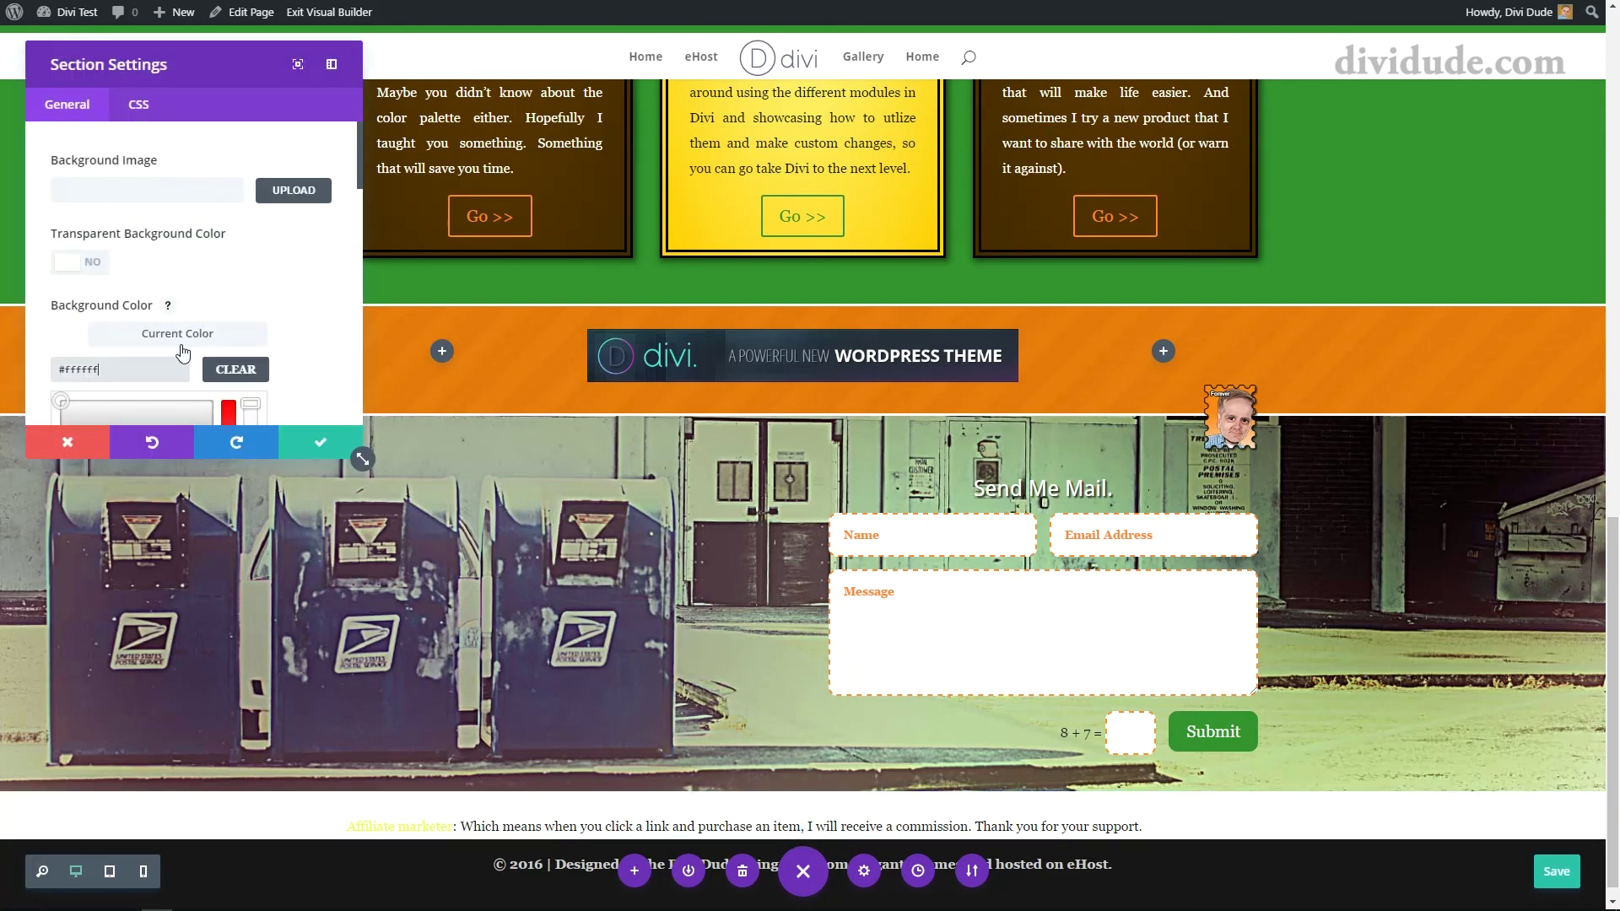
pyautogui.click(168, 314)
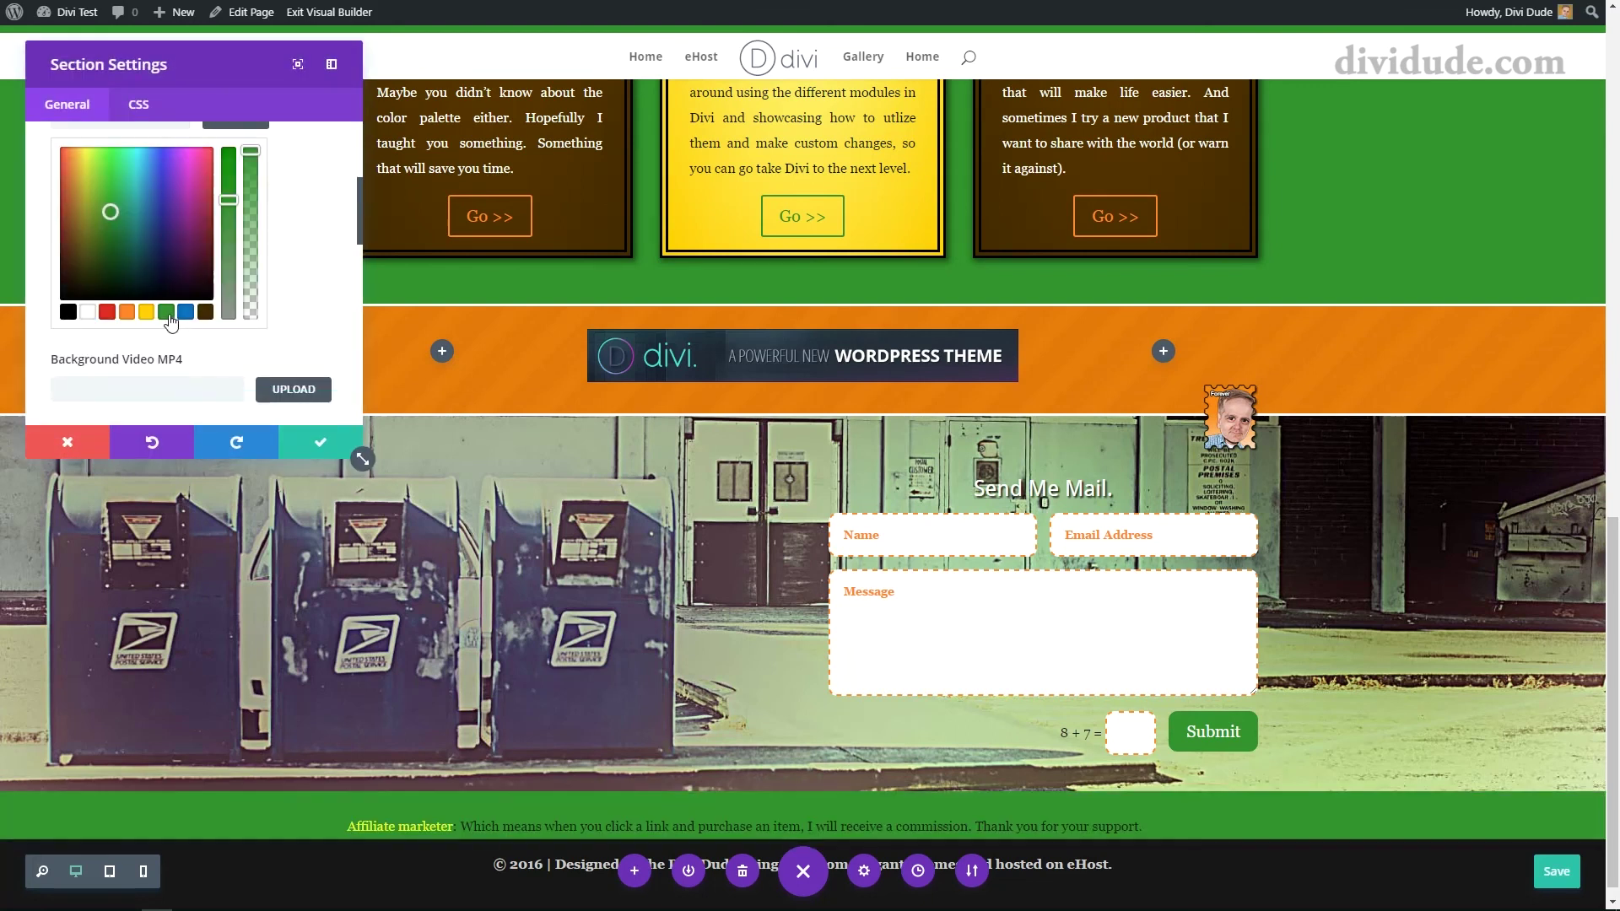
pyautogui.click(328, 441)
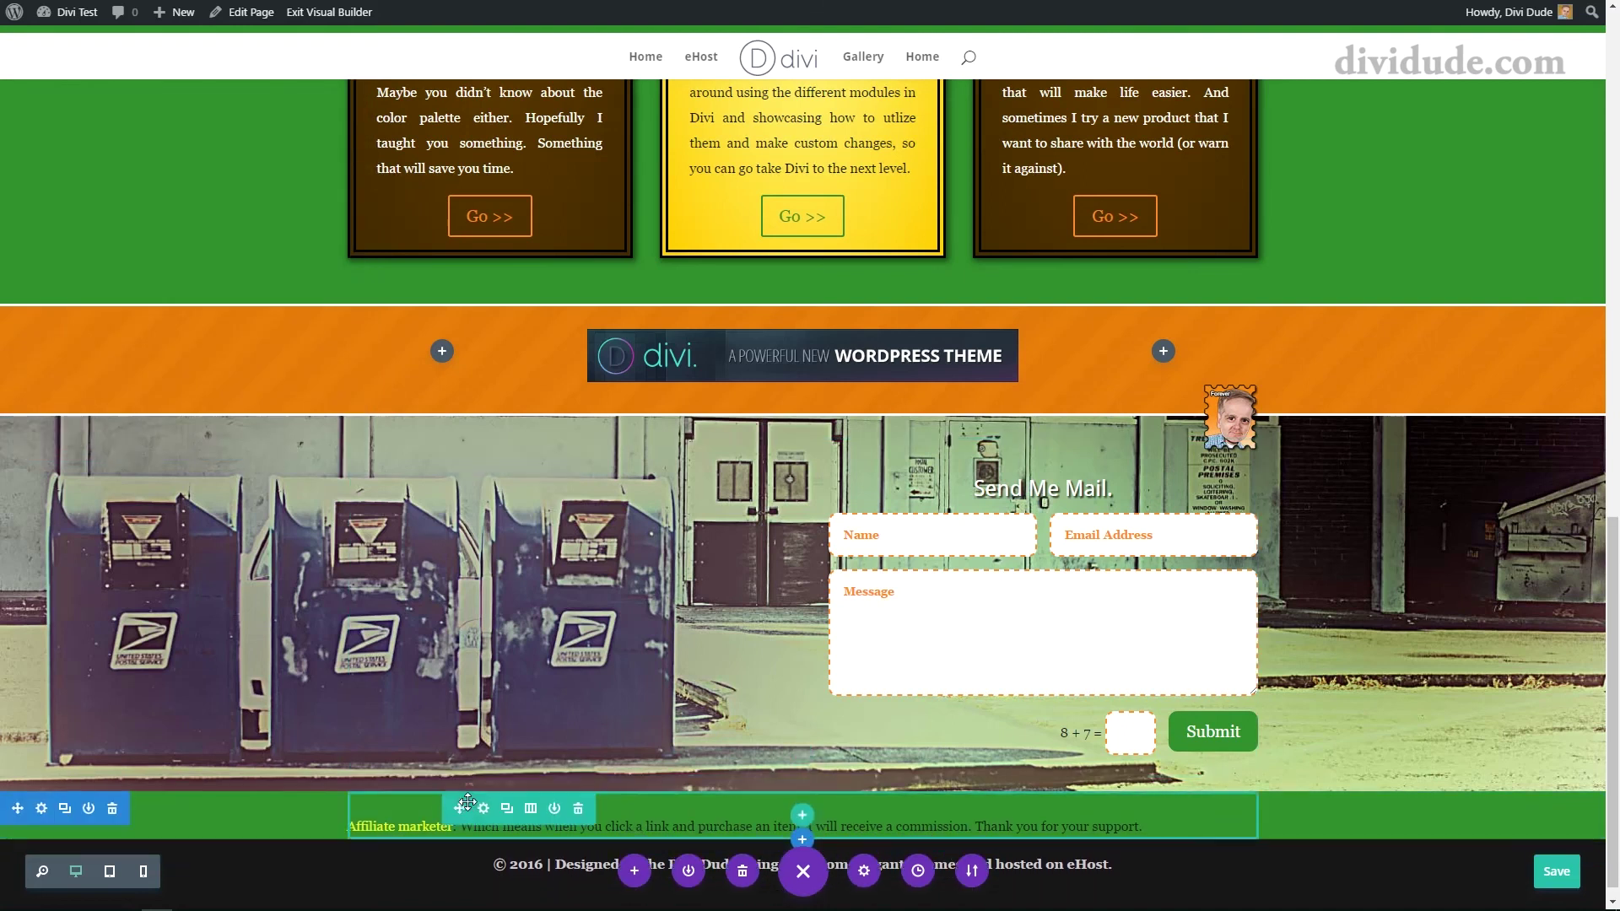
pyautogui.moveTo(337, 799); pyautogui.dragTo(375, 803)
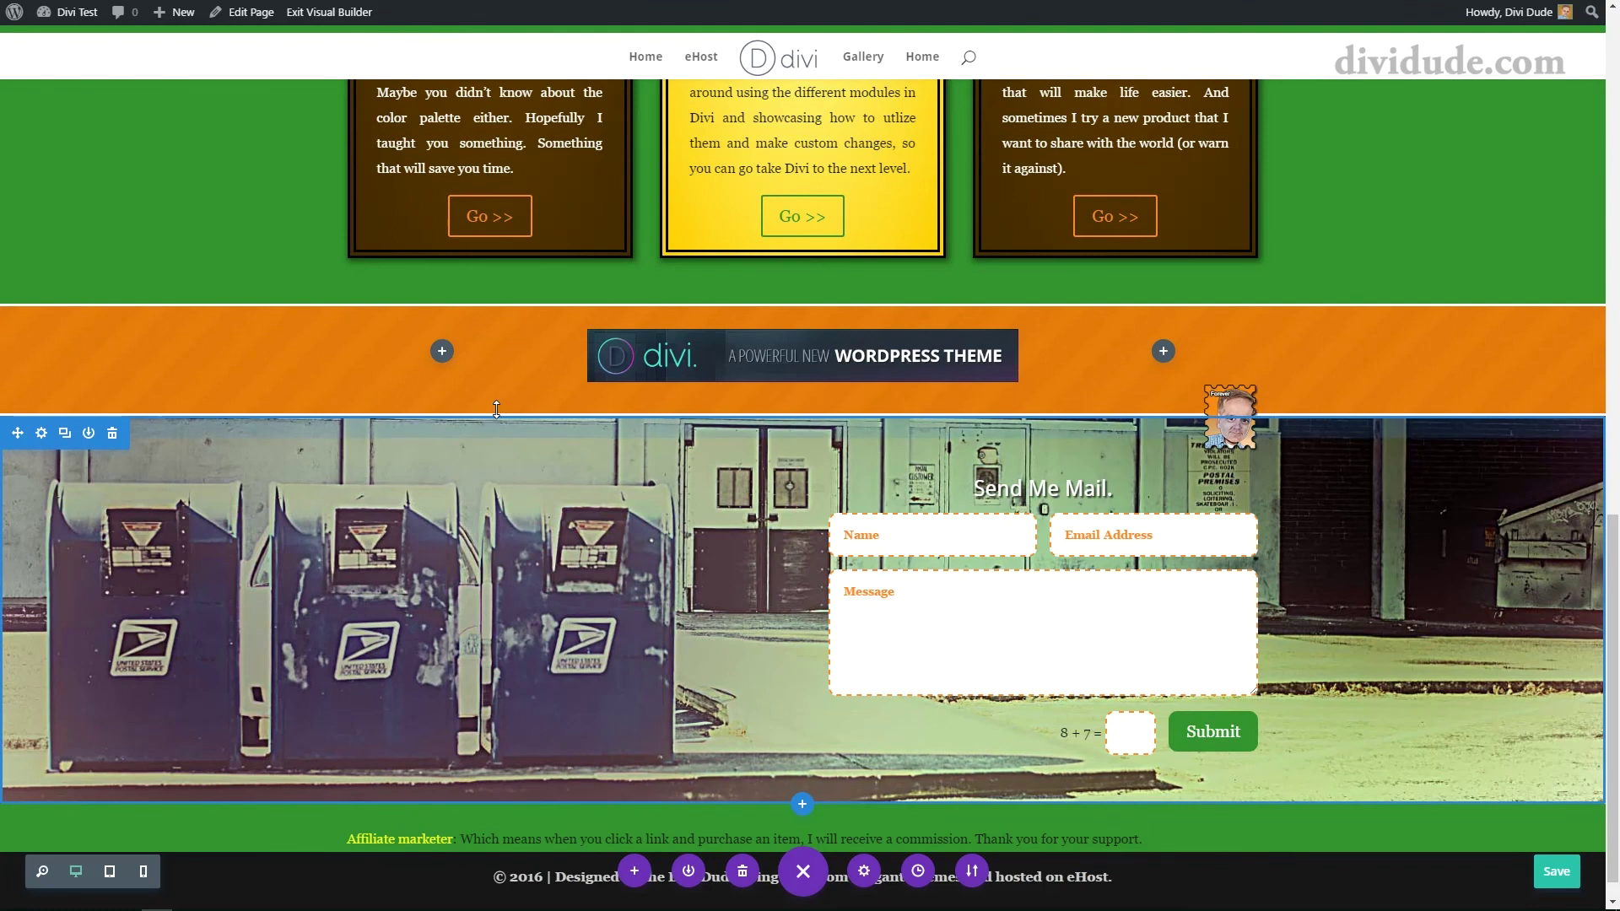
# Step: Reduce the mailbox section's top padding and the affiliate-note row's top padding, then save the page
pyautogui.moveTo(496, 417)
pyautogui.mouseDown()
pyautogui.moveTo(497, 399)
pyautogui.moveTo(491, 427)
pyautogui.mouseUp()
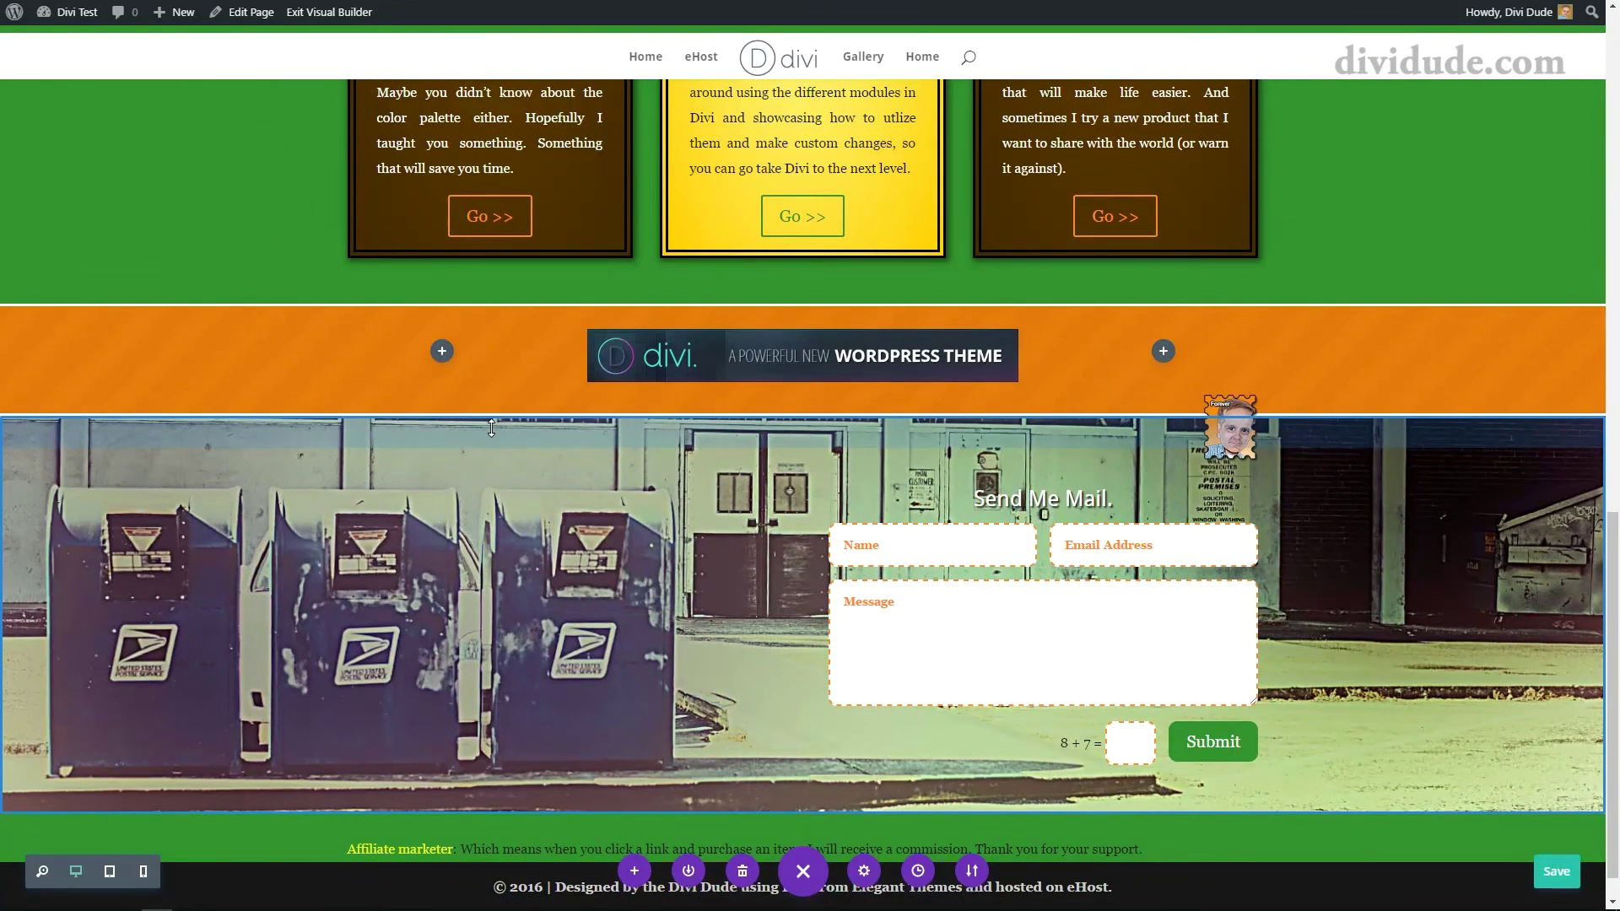
pyautogui.moveTo(491, 428); pyautogui.dragTo(491, 429)
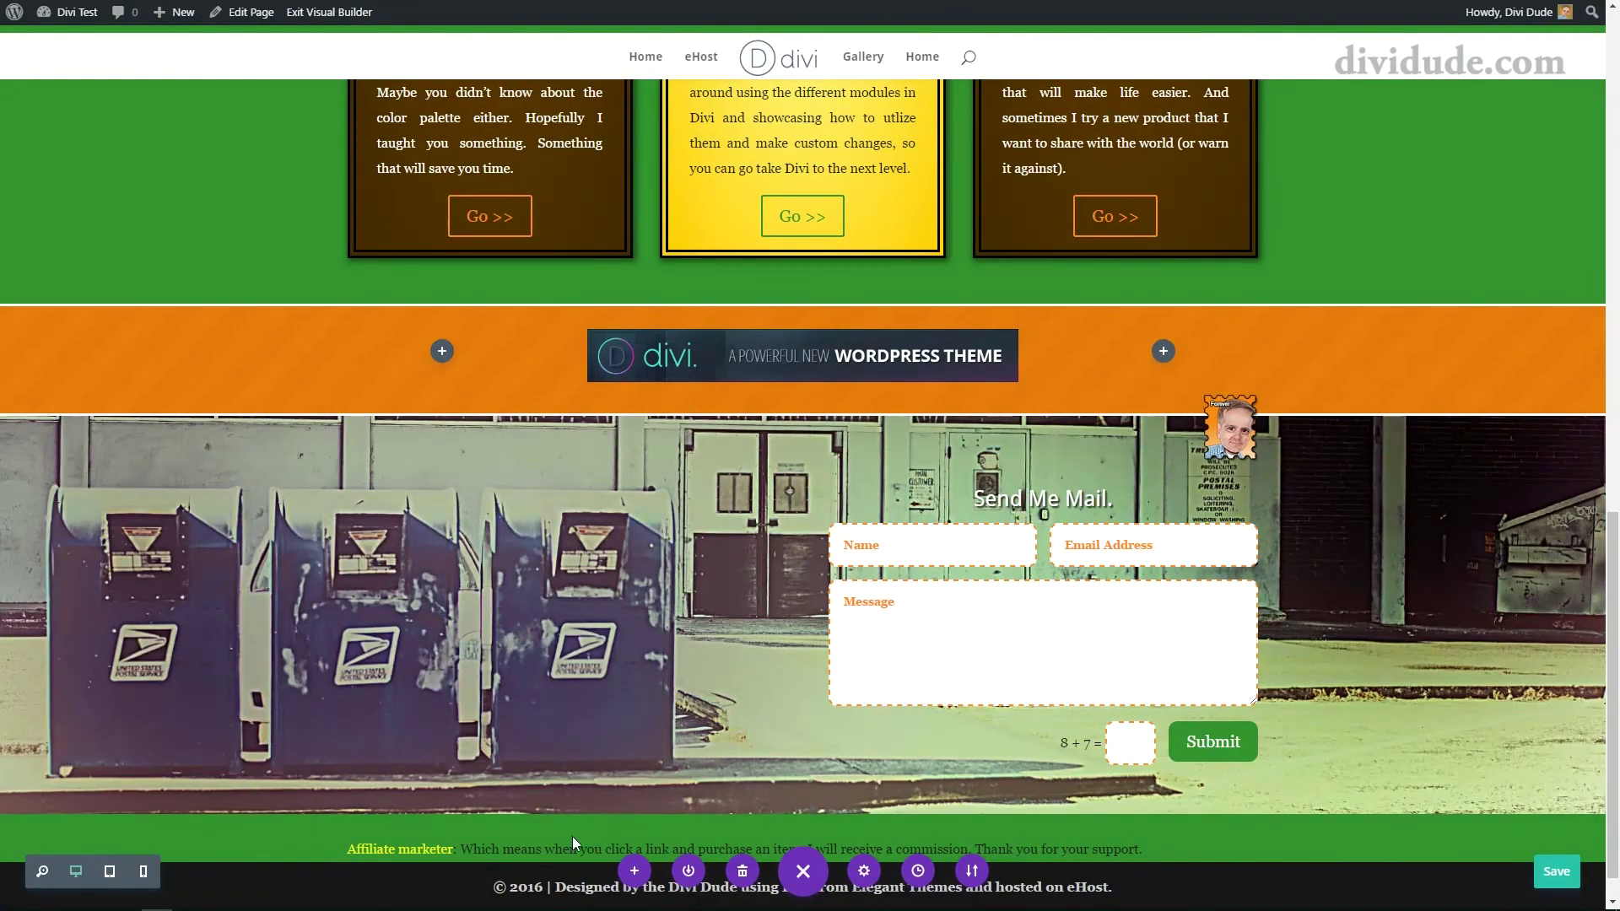
pyautogui.moveTo(1170, 821)
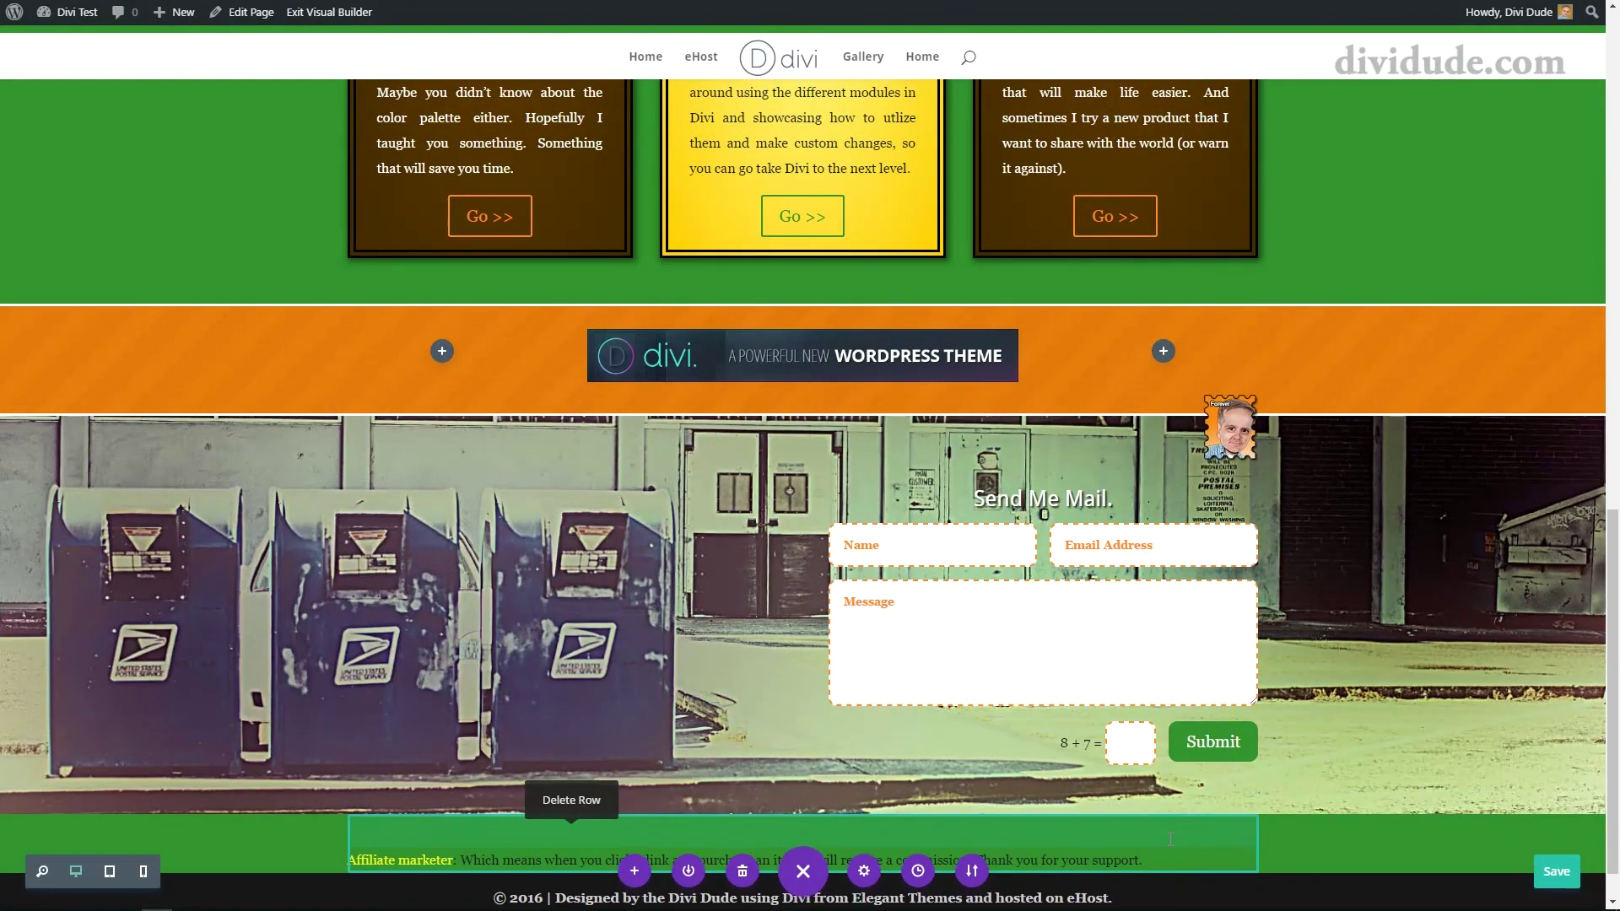
pyautogui.moveTo(1171, 822); pyautogui.dragTo(1185, 808)
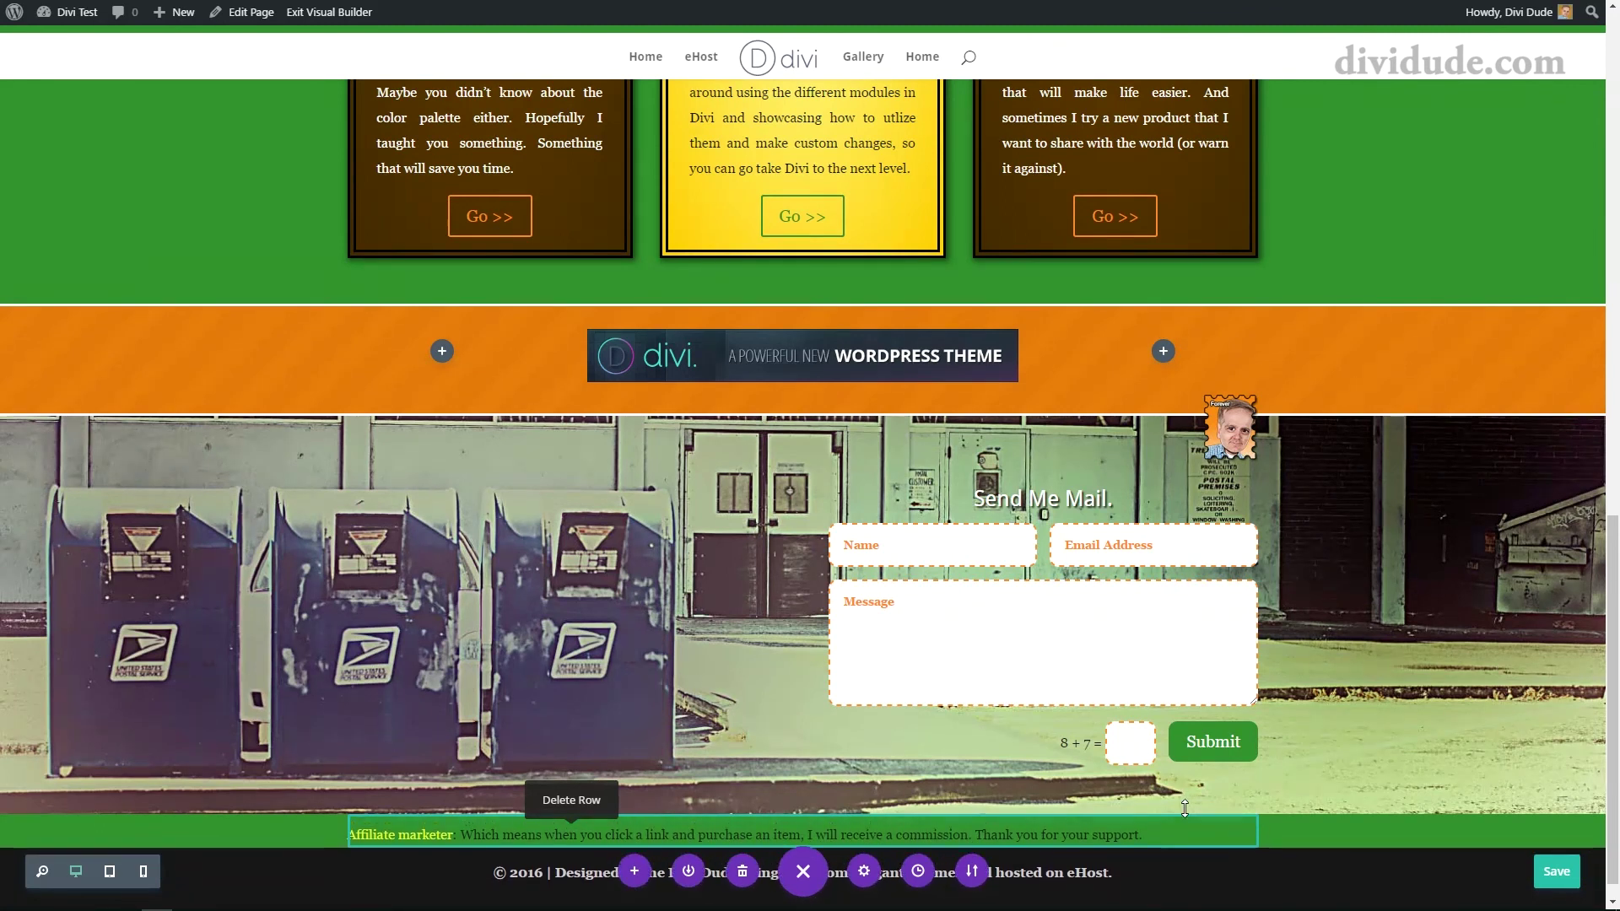
pyautogui.click(1552, 872)
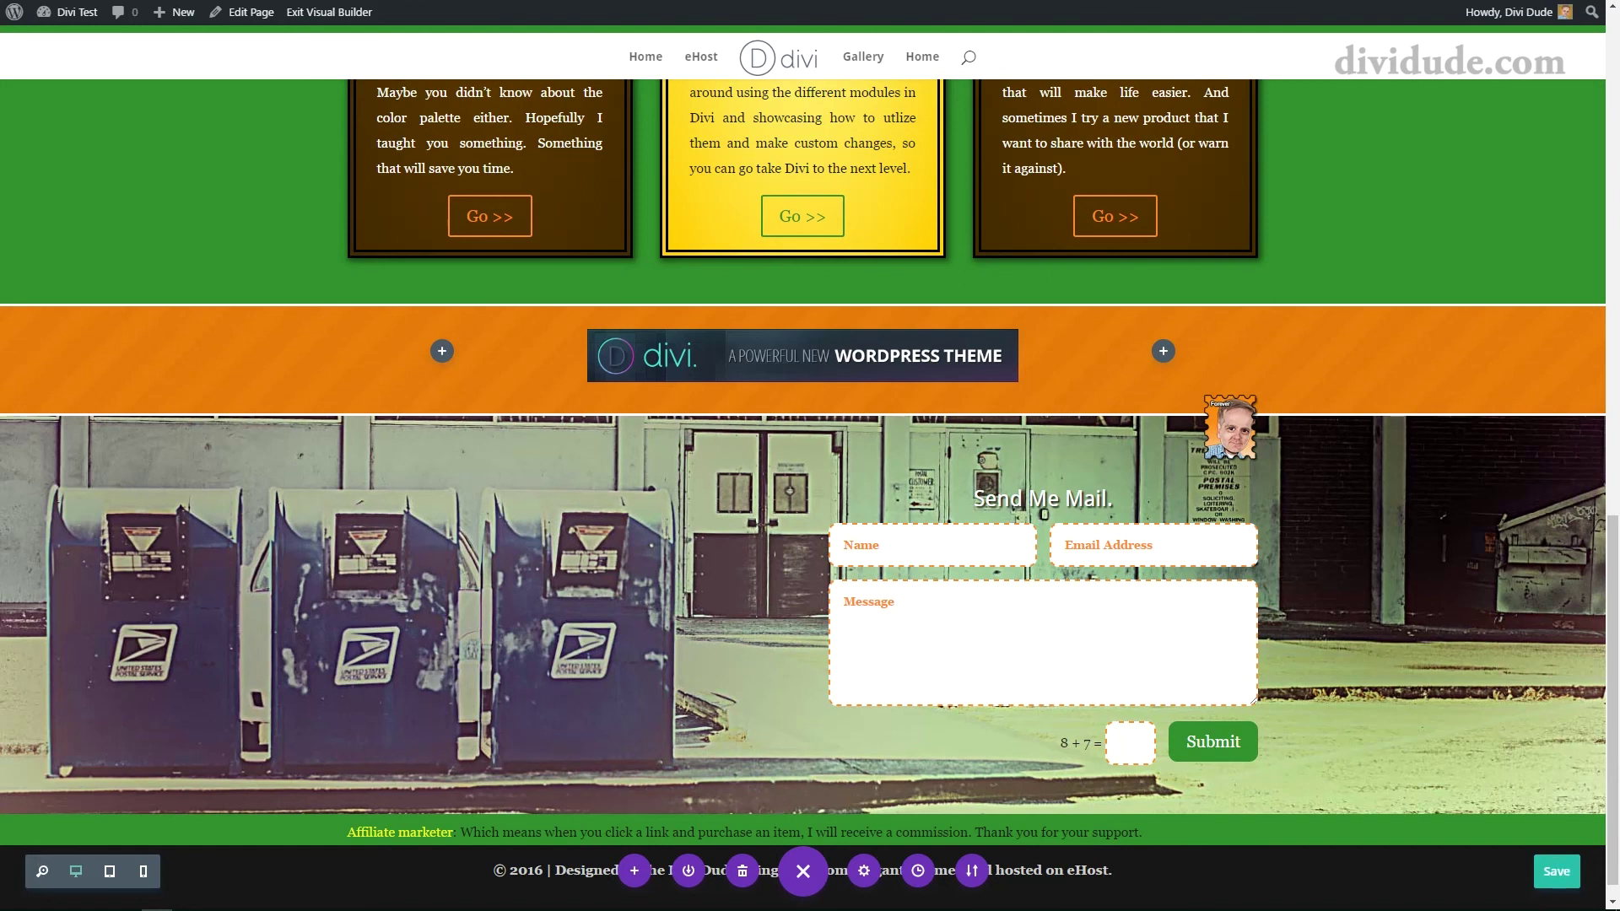